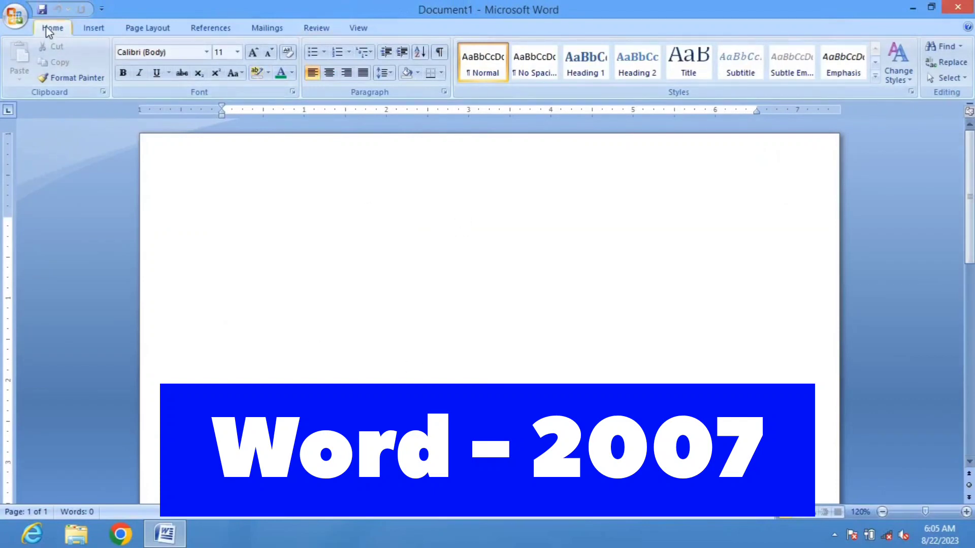
# Step: Insert a table with four columns and four rows into the blank document
pyautogui.click(90, 30)
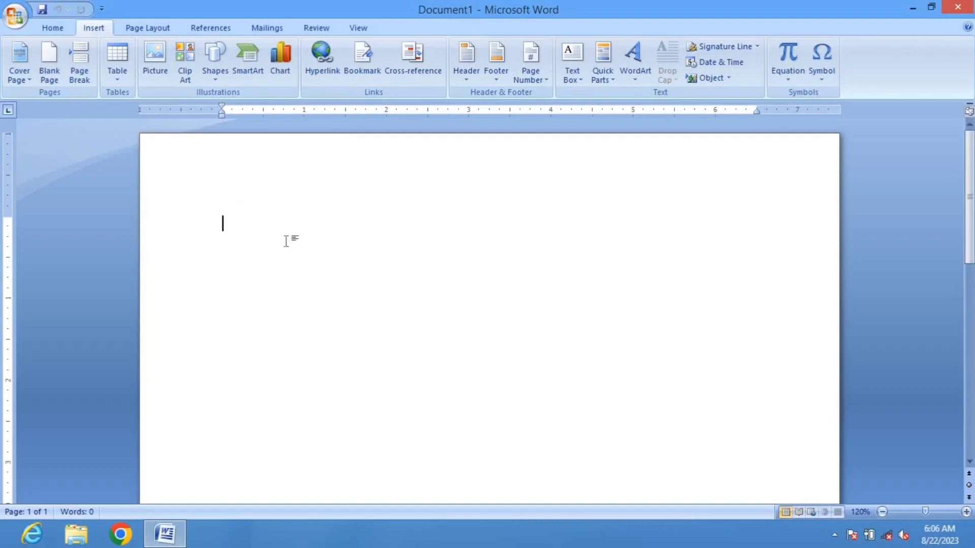
pyautogui.click(119, 80)
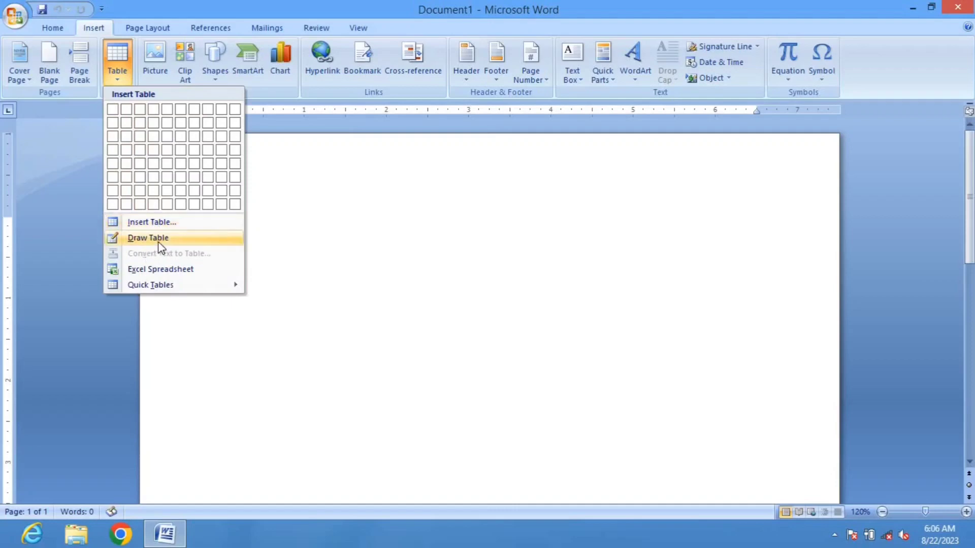
pyautogui.click(148, 285)
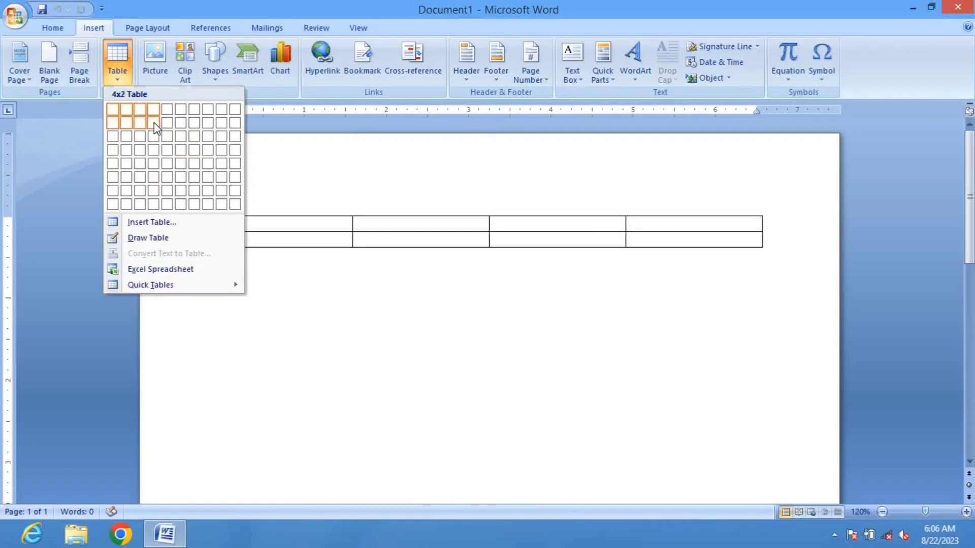
pyautogui.click(155, 152)
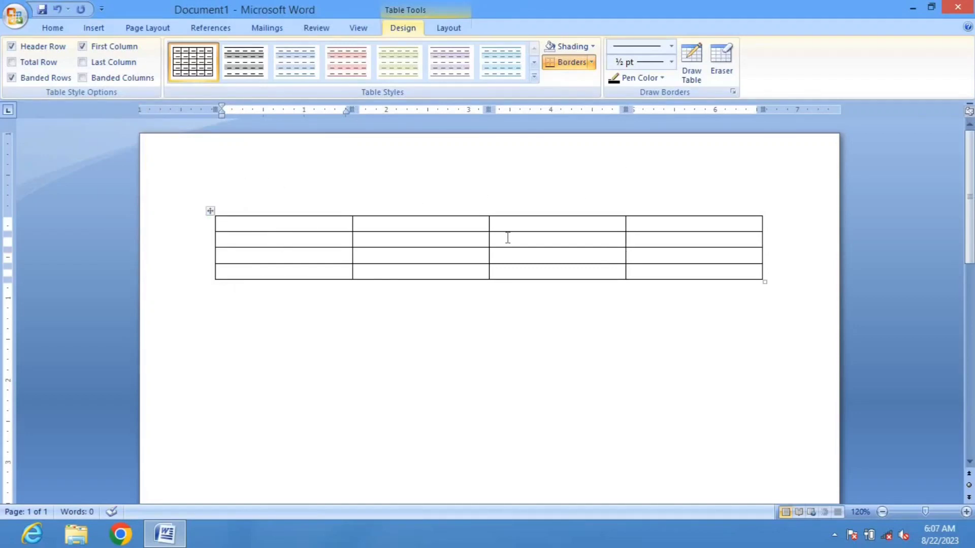
# Step: Fill the table's header row with Name, City, State and Amount
pyautogui.write('Name')
pyautogui.press('Tab')
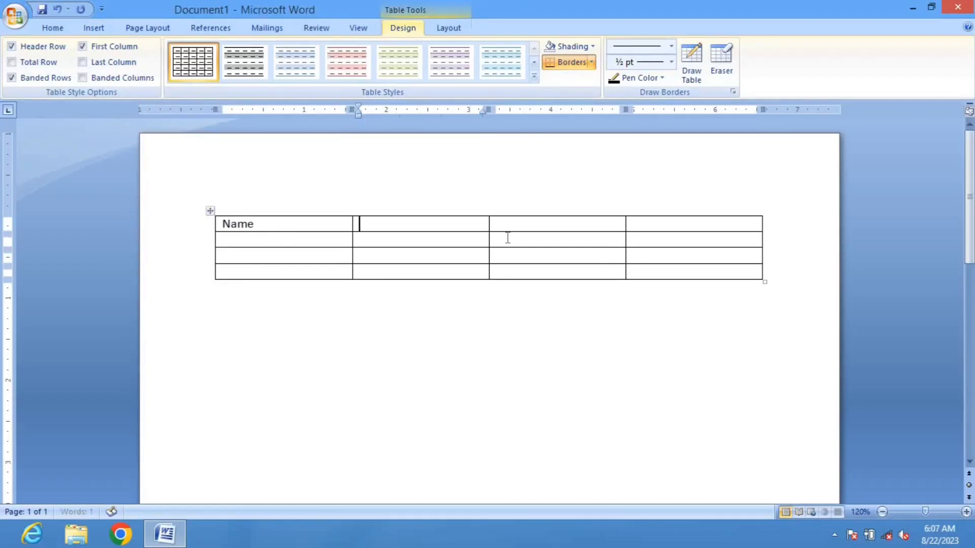
pyautogui.write('City')
pyautogui.press('Tab')
pyautogui.write('St')
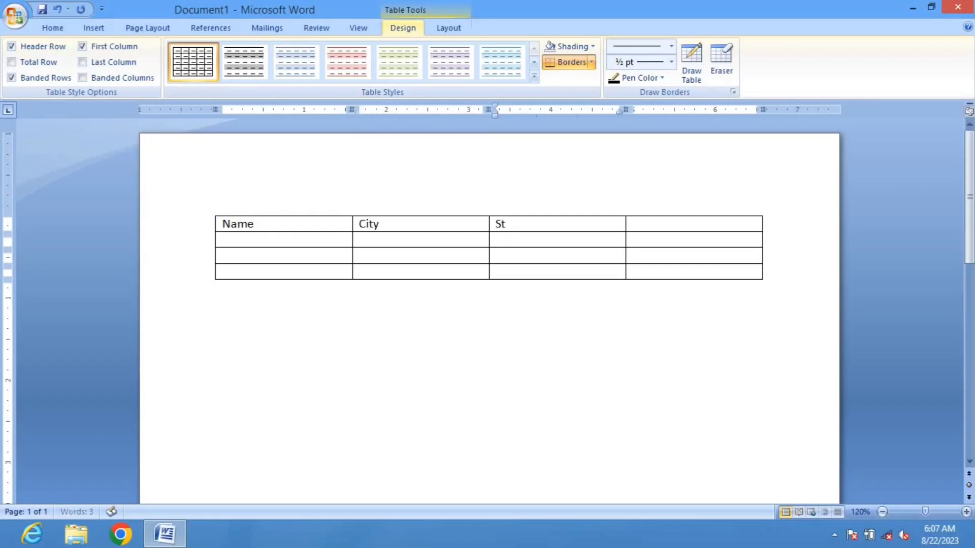
pyautogui.write('ate')
pyautogui.press('Tab')
pyautogui.write('Amout')
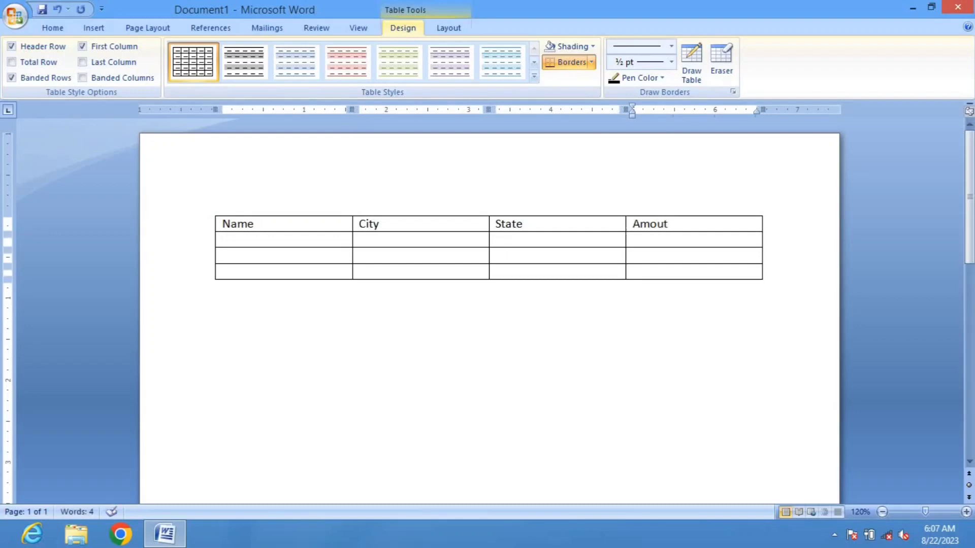
pyautogui.press('BackSpace')
pyautogui.write('nt')
pyautogui.press('Tab')
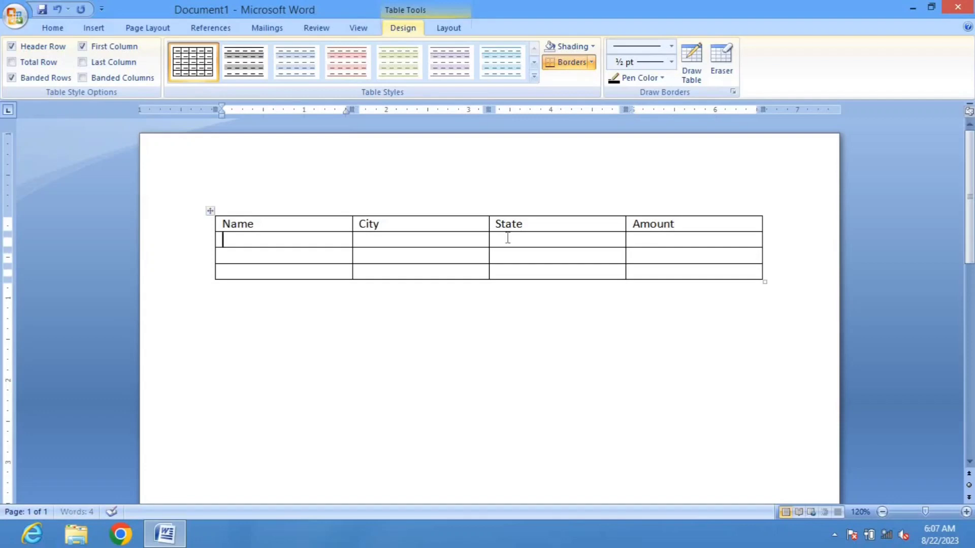
# Step: Fill the first record below the header with a person's first name, Prayagraj, UP and 98590
pyautogui.write('Ram')
pyautogui.press('Tab')
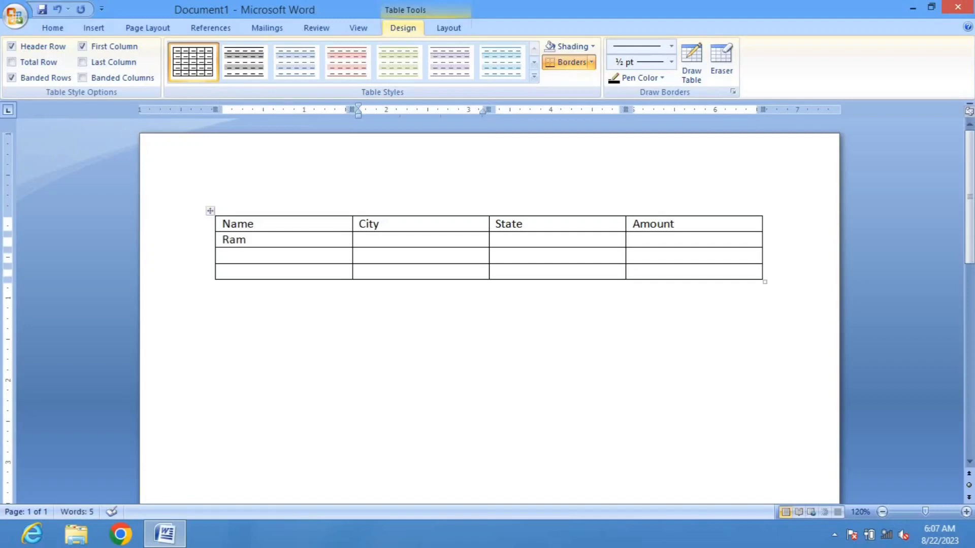
pyautogui.write('Prayagra')
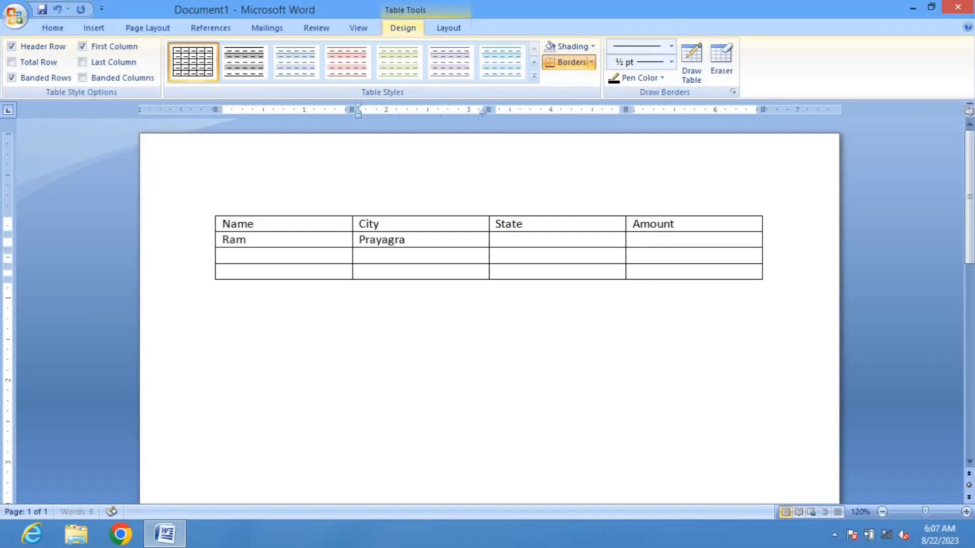
pyautogui.write('j')
pyautogui.press('Tab')
pyautogui.write('U')
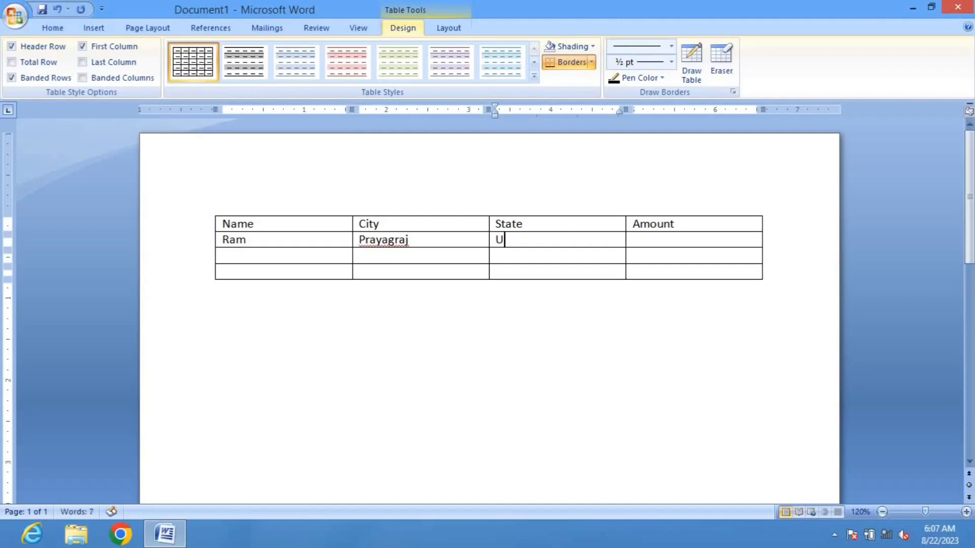
pyautogui.write('P')
pyautogui.press('Tab')
pyautogui.write('98590')
pyautogui.press('Tab')
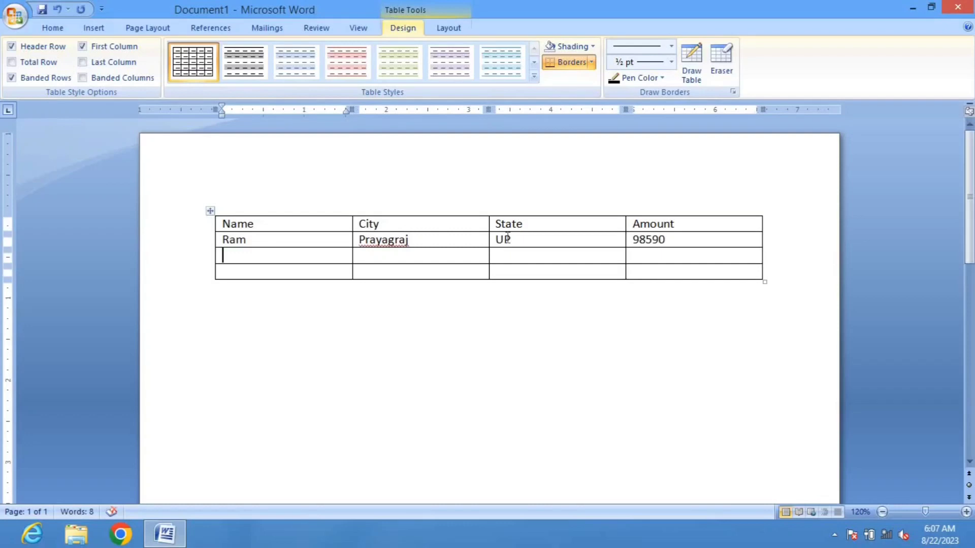
pyautogui.write('Rohit')
pyautogui.press('BackSpace')
pyautogui.press('BackSpace')
pyautogui.press('BackSpace')
pyautogui.press('BackSpace')
pyautogui.press('BackSpace')
# Step: Fill the second record with a person's first name, Prayagraj, UP and 89560
pyautogui.write('Cha')
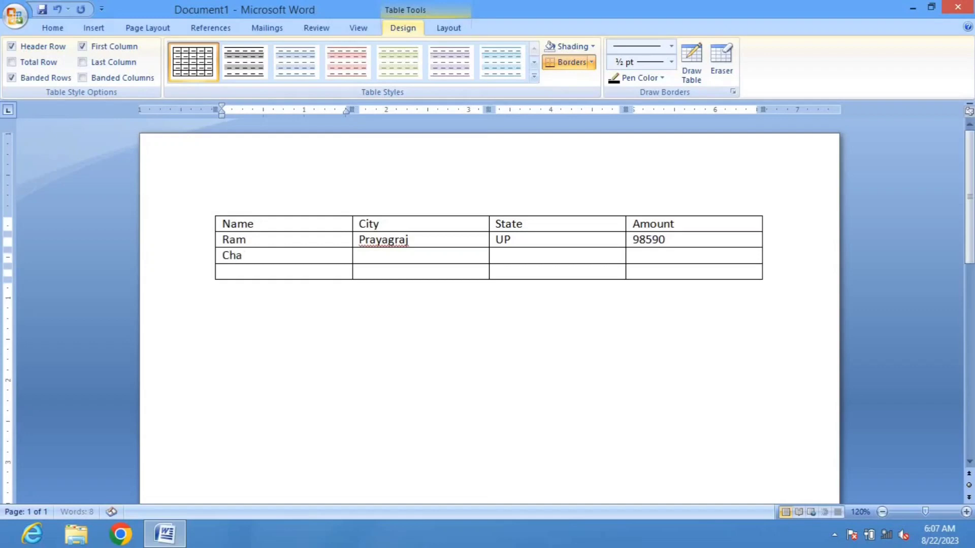
pyautogui.write('ndan')
pyautogui.press('Tab')
pyautogui.write('P')
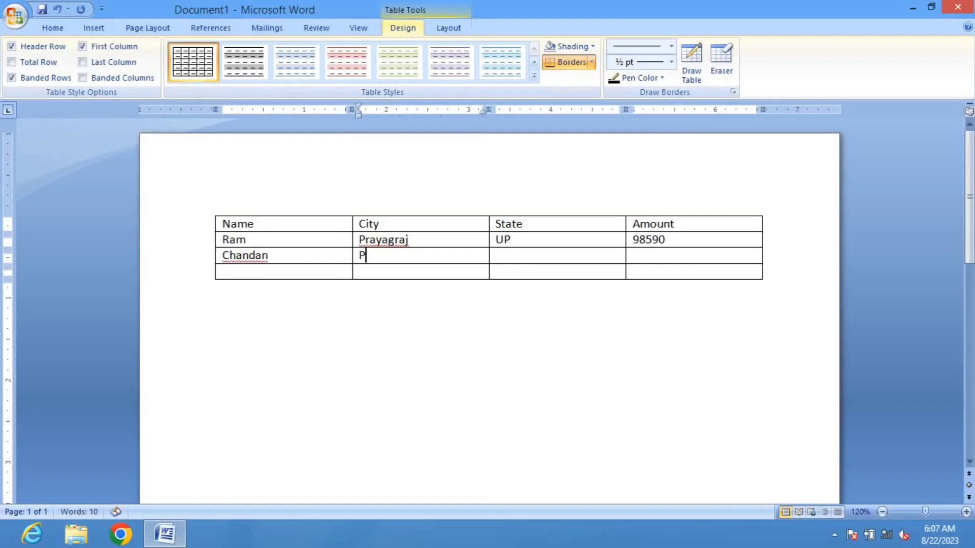
pyautogui.write('rayagra')
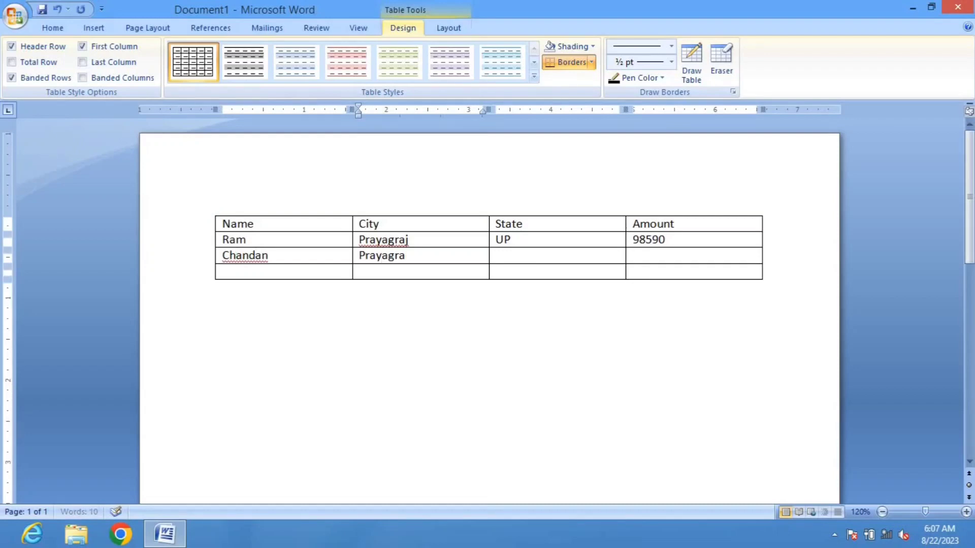
pyautogui.write('j ')
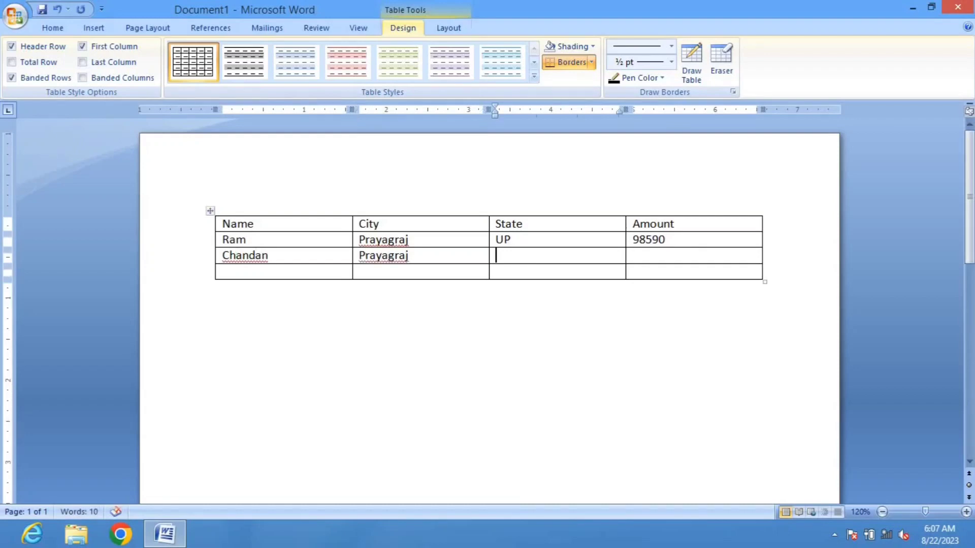
pyautogui.write('UP')
pyautogui.press('Tab')
pyautogui.write('8')
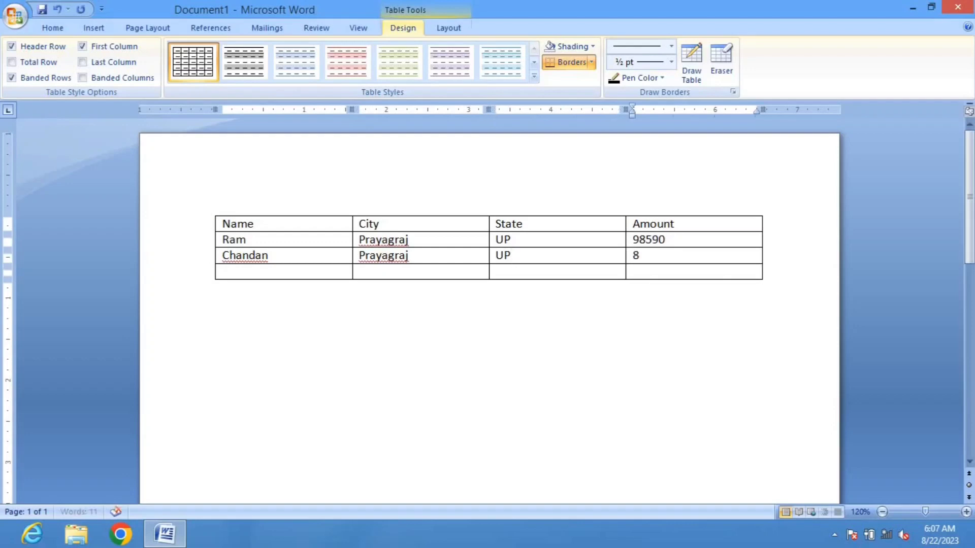
pyautogui.write('9560')
pyautogui.press('Tab')
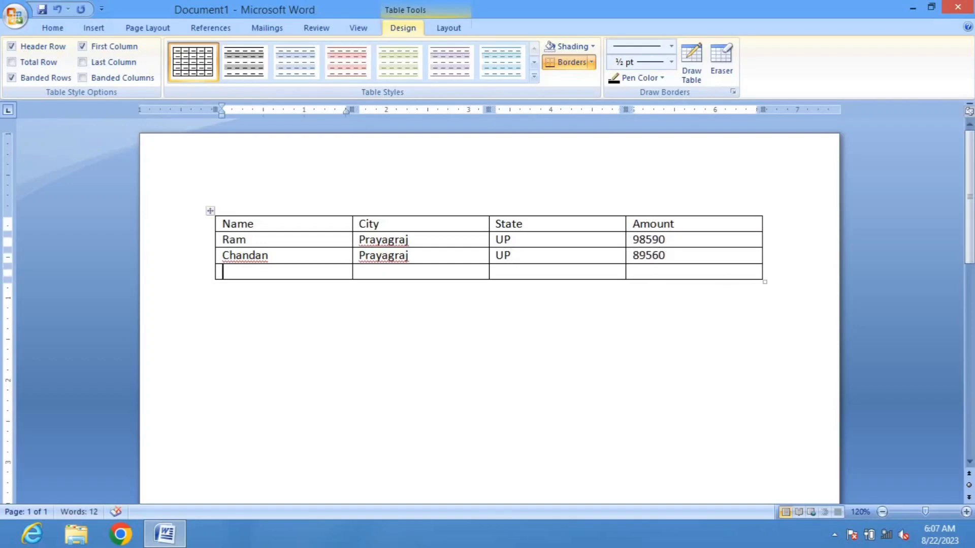
# Step: Fill the third record with a person's first name, Pratapgath, UP and 25890, and add a new row below it
pyautogui.write('Deepak')
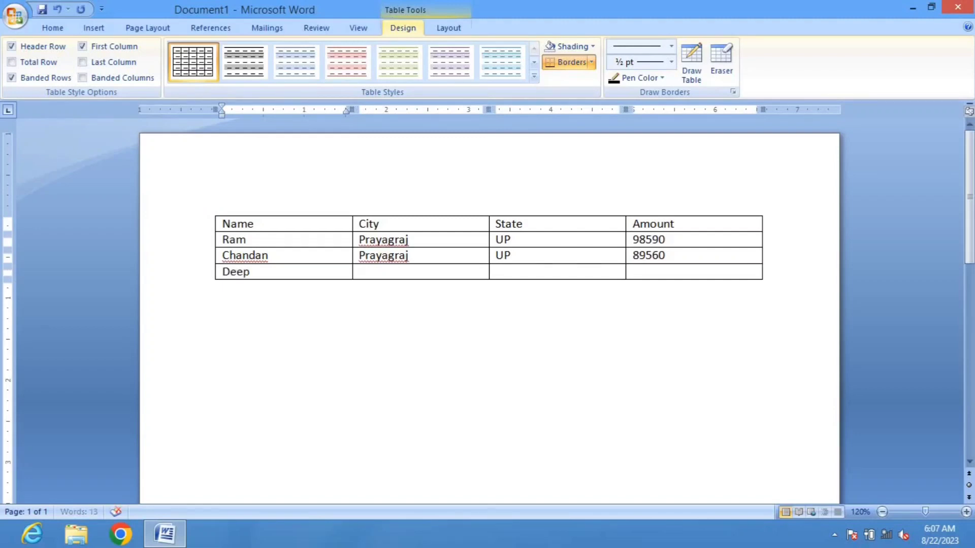
pyautogui.press('Tab')
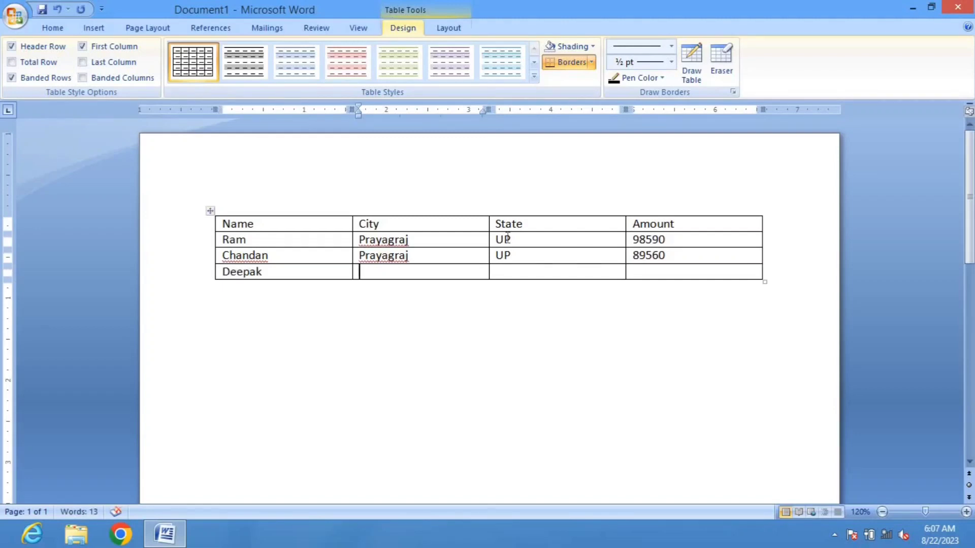
pyautogui.write('Prat')
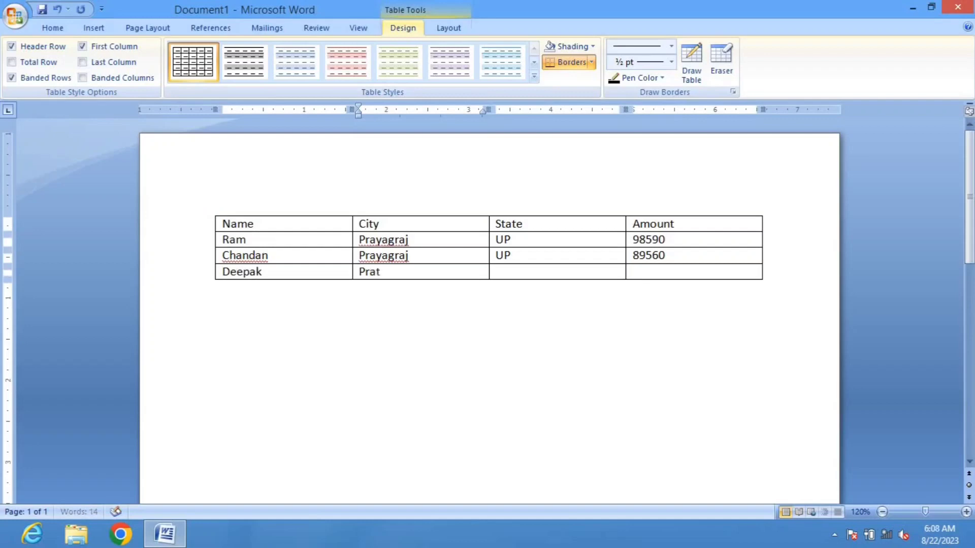
pyautogui.write('apgath')
pyautogui.press('Tab')
pyautogui.write('UP')
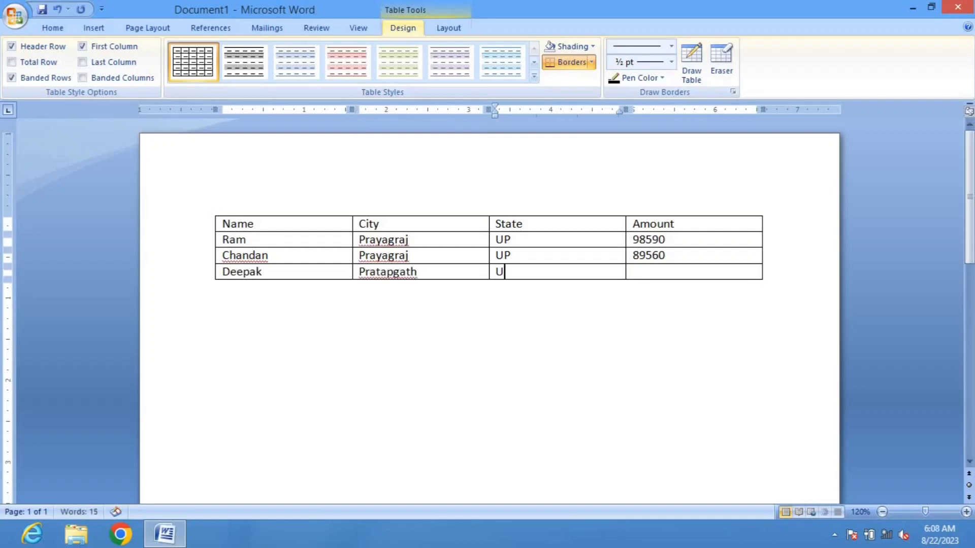
pyautogui.press('Tab')
pyautogui.write('258')
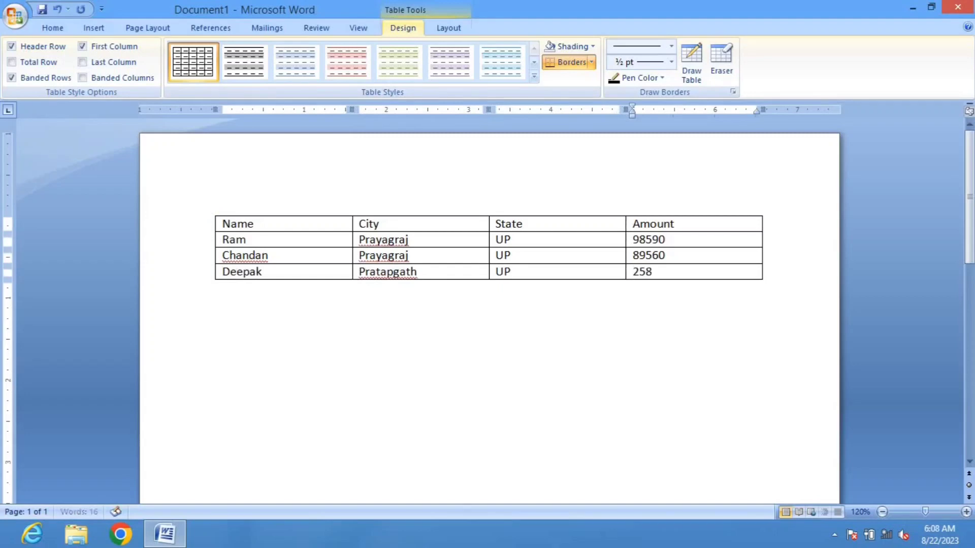
pyautogui.write('90')
pyautogui.press('Tab')
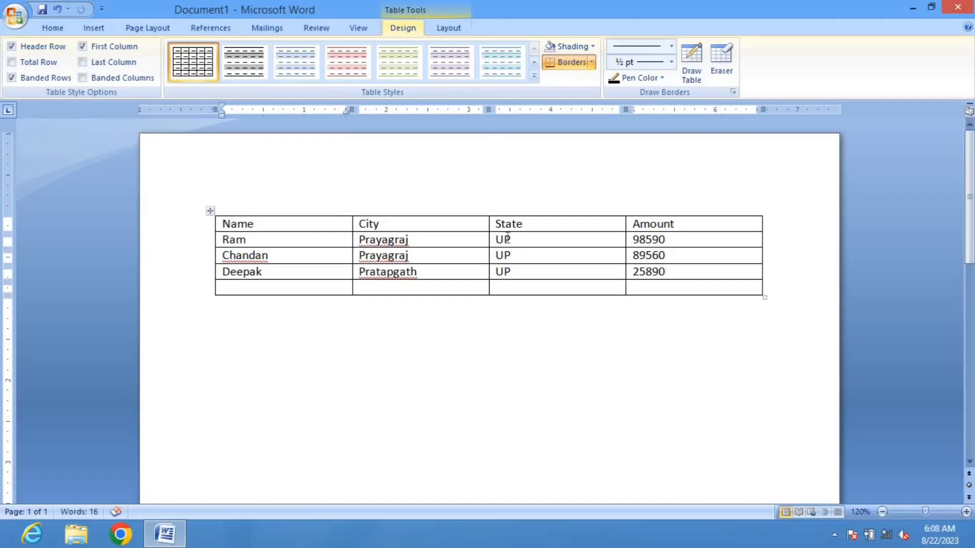
# Step: Fill the fourth record with a person's first name, Prayagraj, UP and 36850, and add another row to the table
pyautogui.write('Amit ')
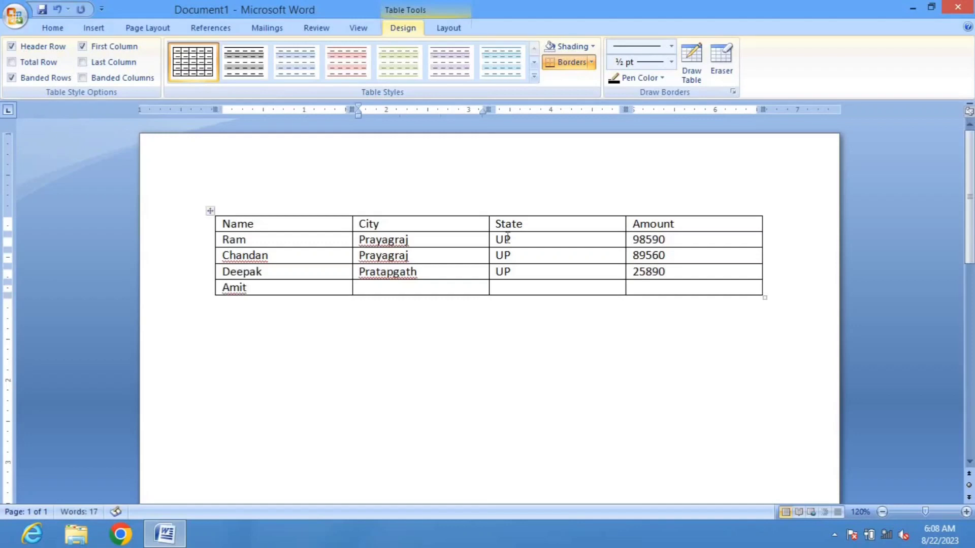
pyautogui.write('Prayagraj')
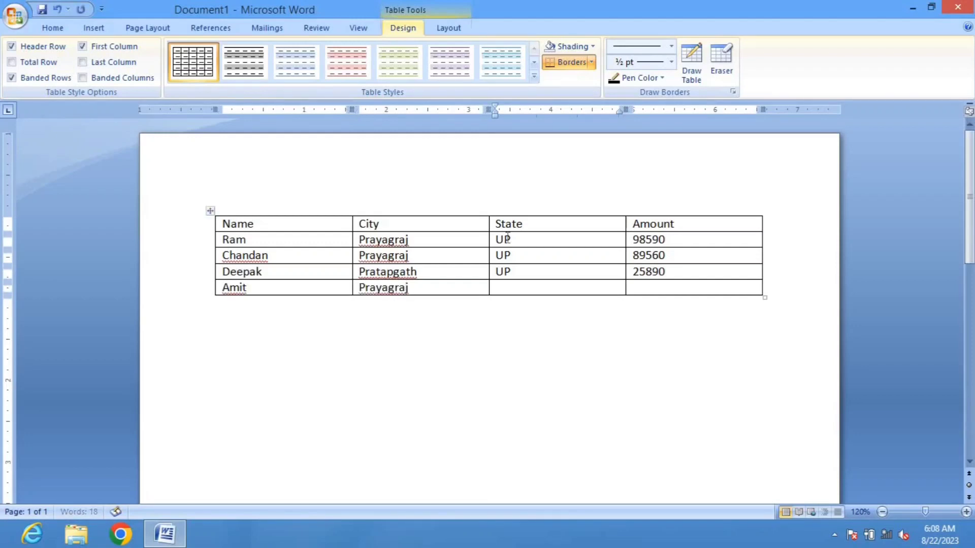
pyautogui.press('Tab')
pyautogui.write('UP')
pyautogui.press('Tab')
pyautogui.write('36850')
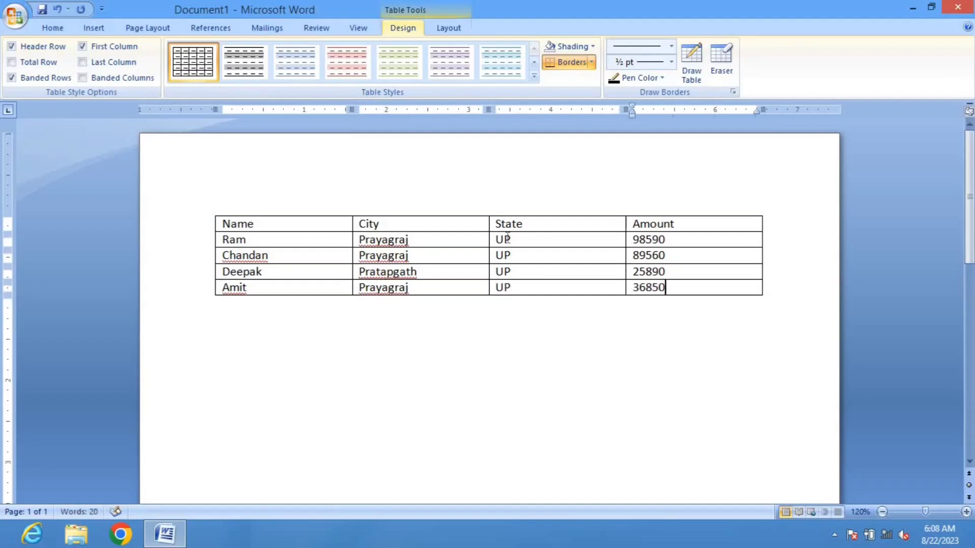
pyautogui.press('Tab')
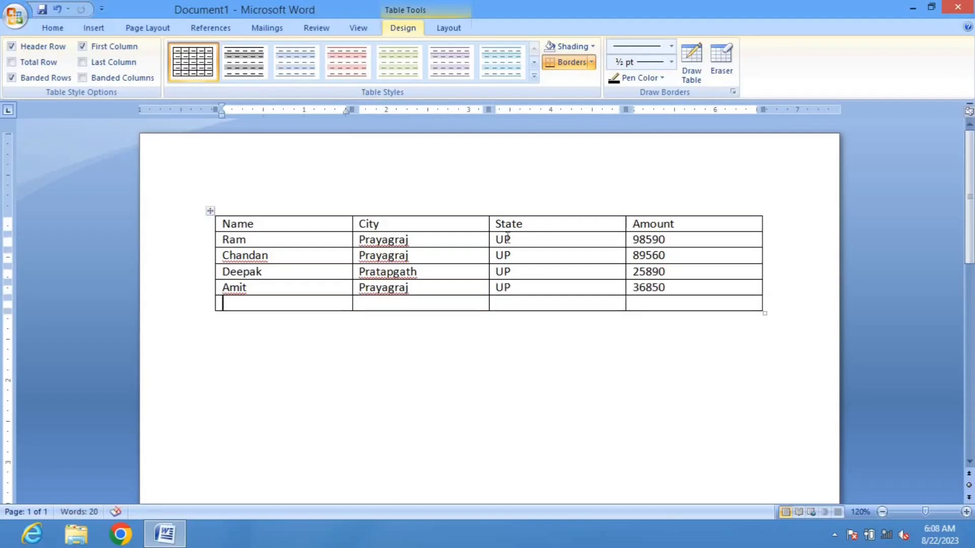
# Step: Fill the fifth record with a person's first name, Pratapgarh, Up and 98590, and append a row below it
pyautogui.write('Vinod')
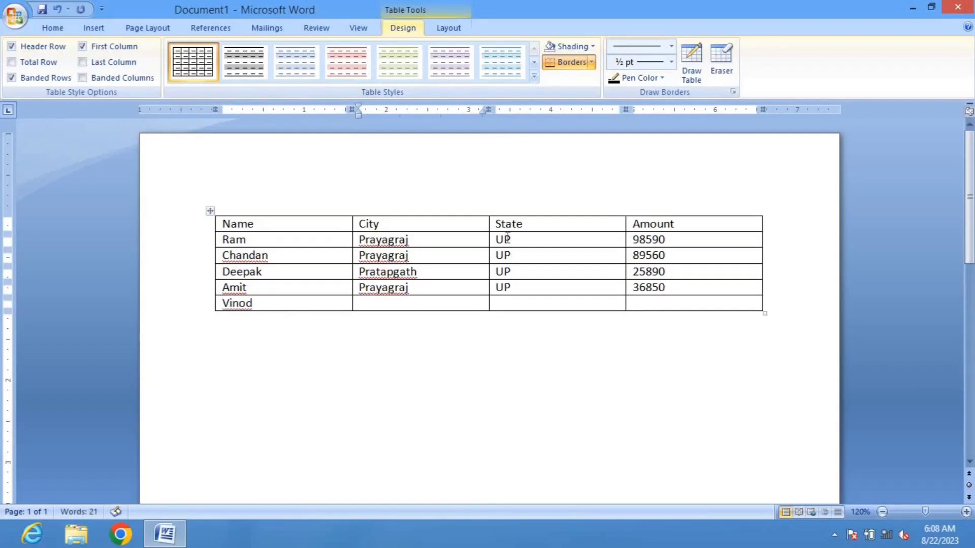
pyautogui.write('R')
pyautogui.press('BackSpace')
pyautogui.write('Pratapg')
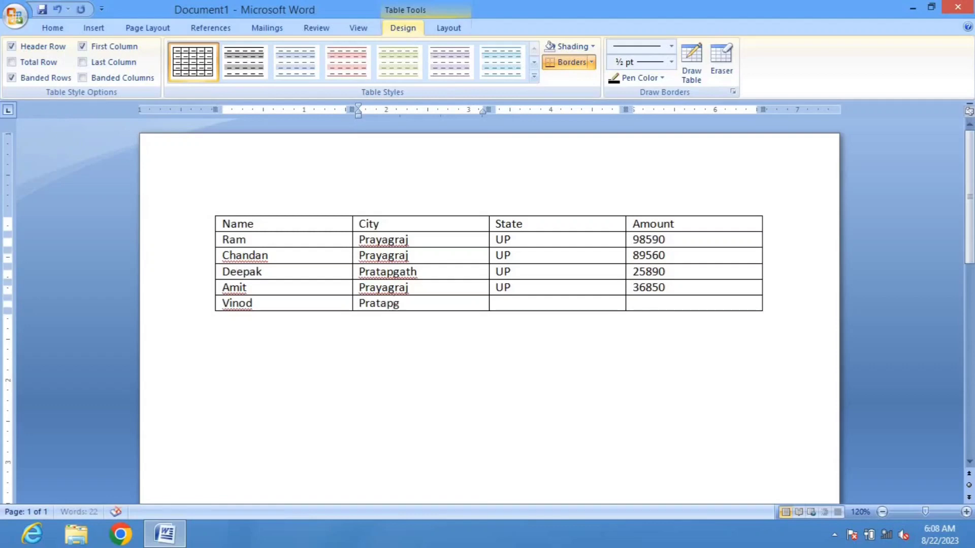
pyautogui.write('arh')
pyautogui.press('Tab')
pyautogui.write('U')
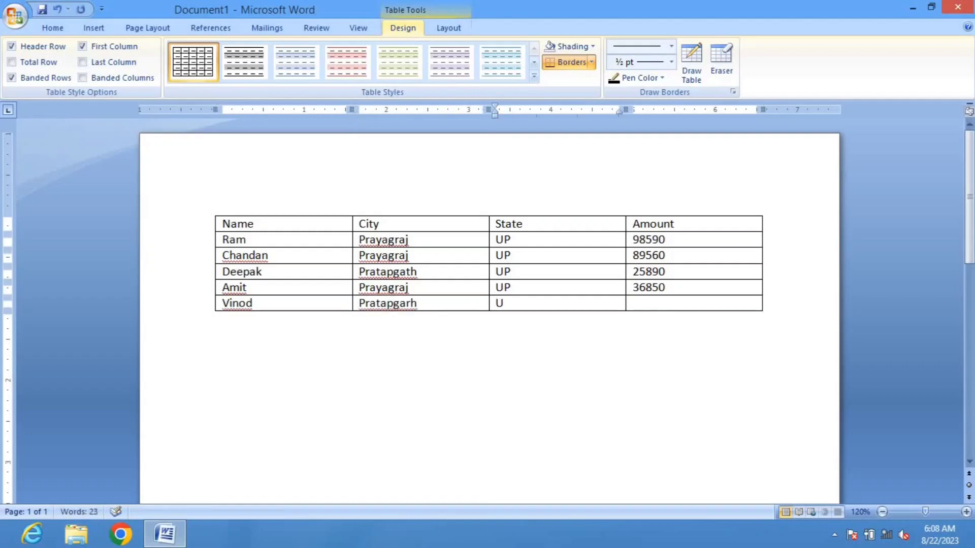
pyautogui.write('p')
pyautogui.press('Tab')
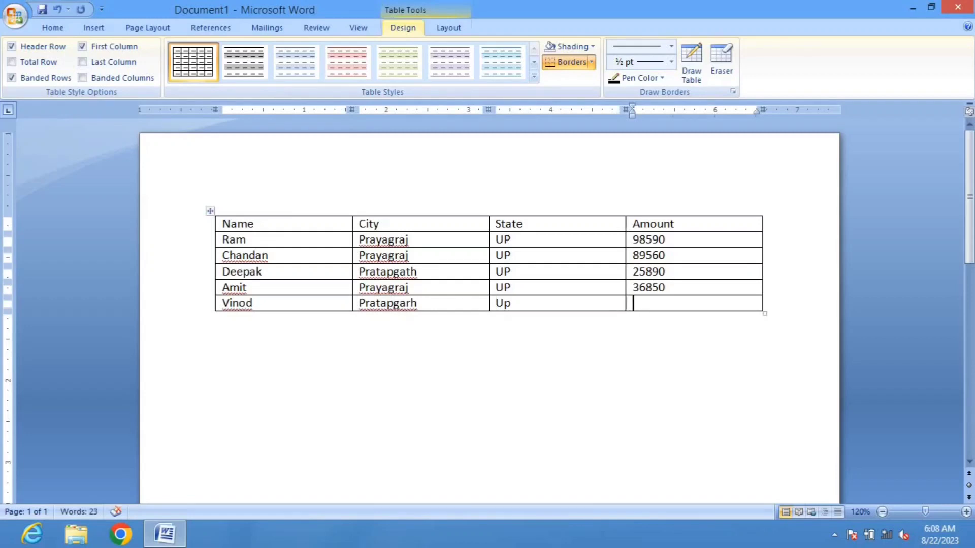
pyautogui.write('98590')
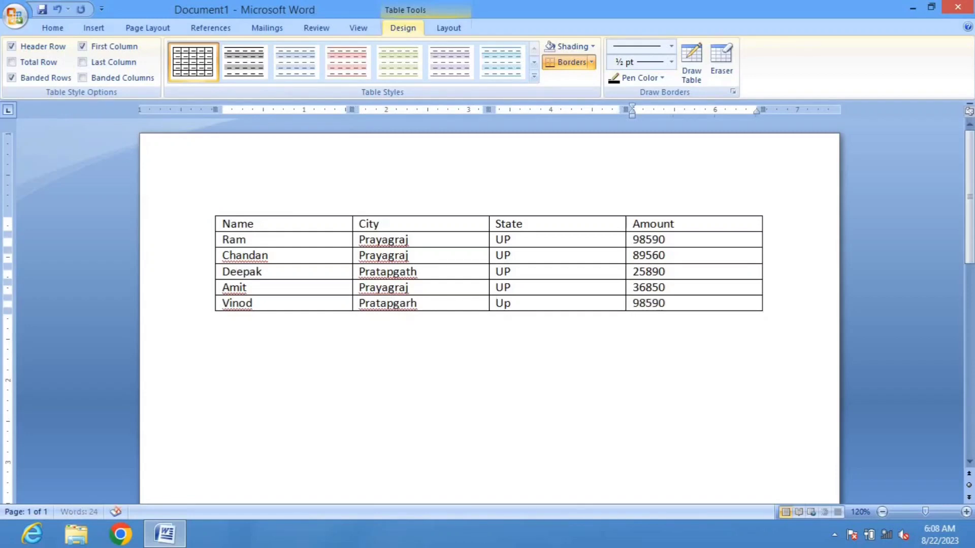
pyautogui.press('Tab')
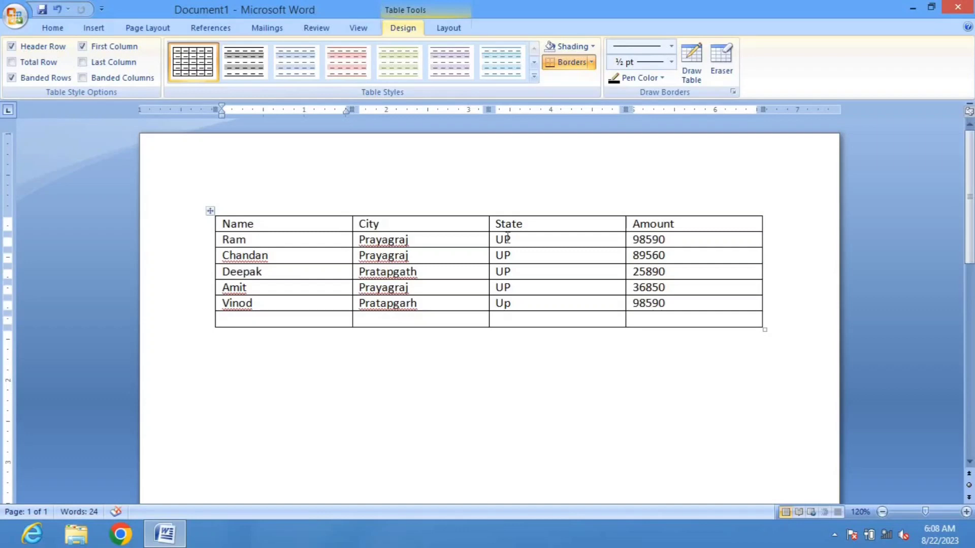
# Step: Fill the sixth record with a person's first name, Pratapgarh, UP and 98621
pyautogui.write('Zubair')
pyautogui.press('Tab')
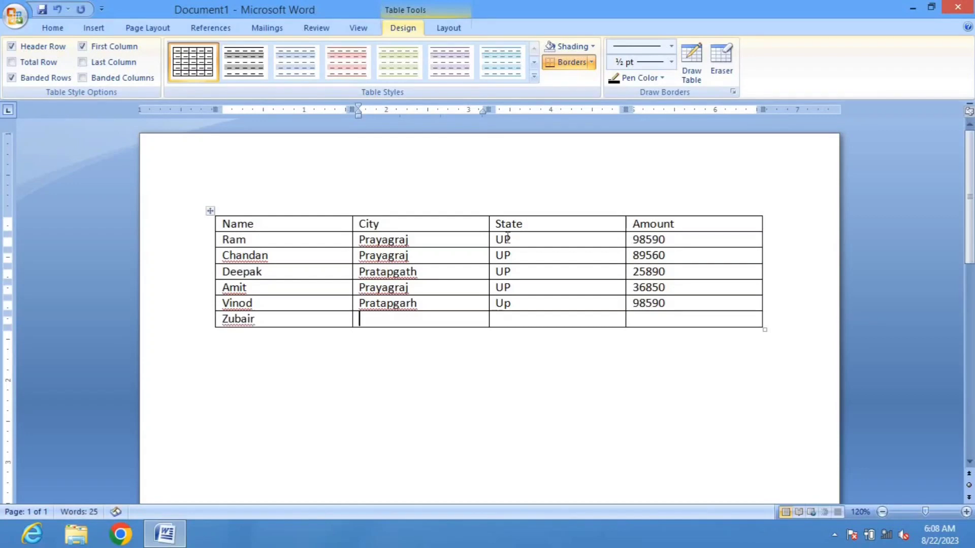
pyautogui.write('Pratapgarh')
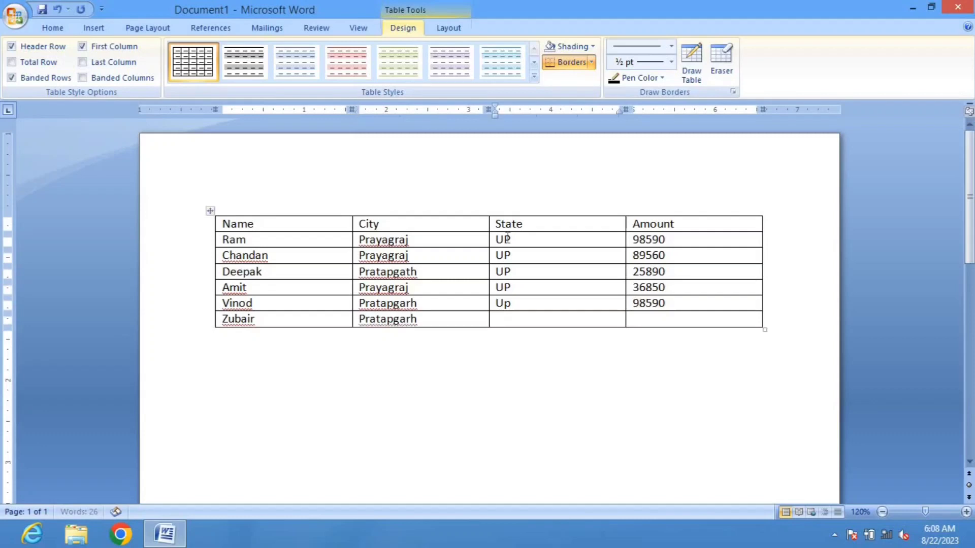
pyautogui.press('Tab')
pyautogui.write('UP')
pyautogui.press('Tab')
pyautogui.write('98621')
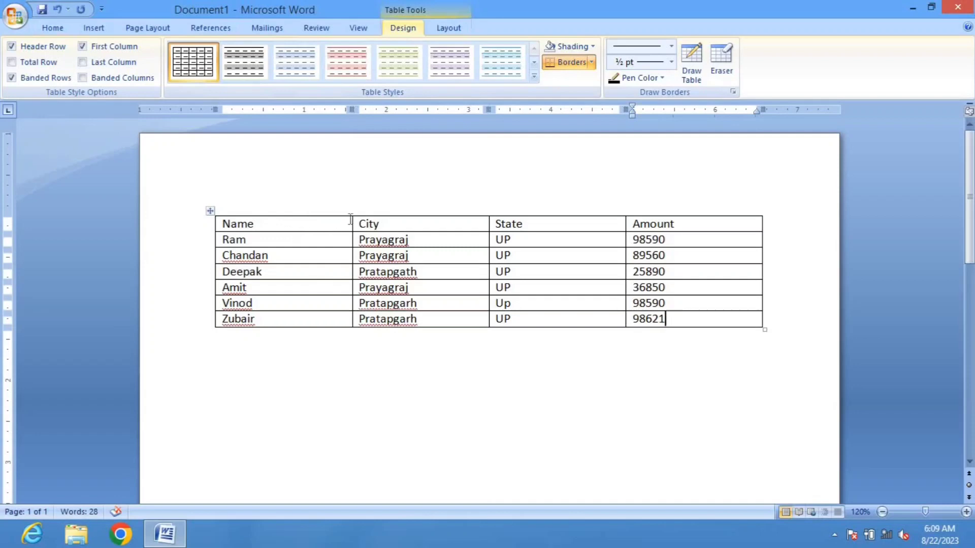
# Step: Narrow the Name column slightly and adjust the height of the third record's row to slightly taller than the other rows
pyautogui.moveTo(352, 228)
pyautogui.mouseDown()
pyautogui.moveTo(376, 232)
pyautogui.moveTo(344, 218)
pyautogui.moveTo(318, 255)
pyautogui.moveTo(312, 236)
pyautogui.mouseUp()
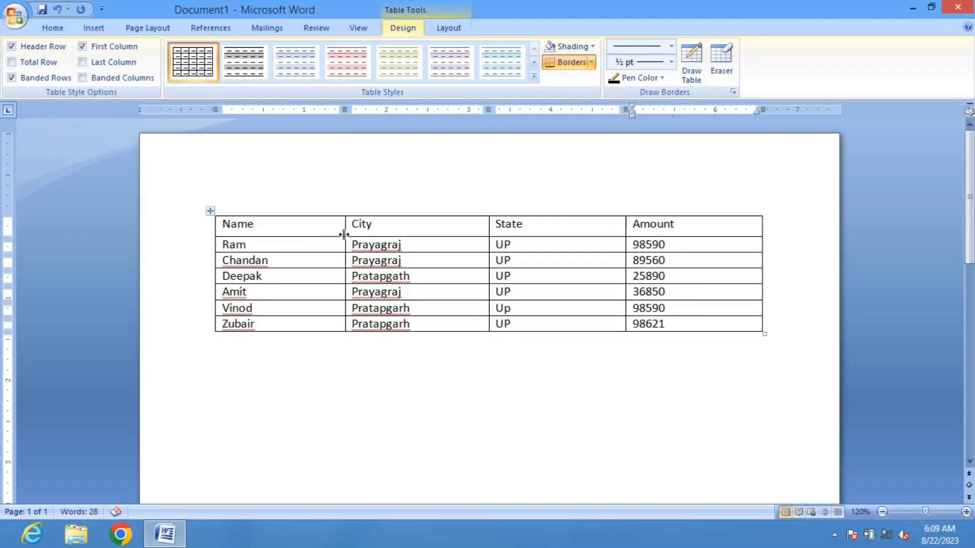
pyautogui.moveTo(306, 233); pyautogui.dragTo(307, 232)
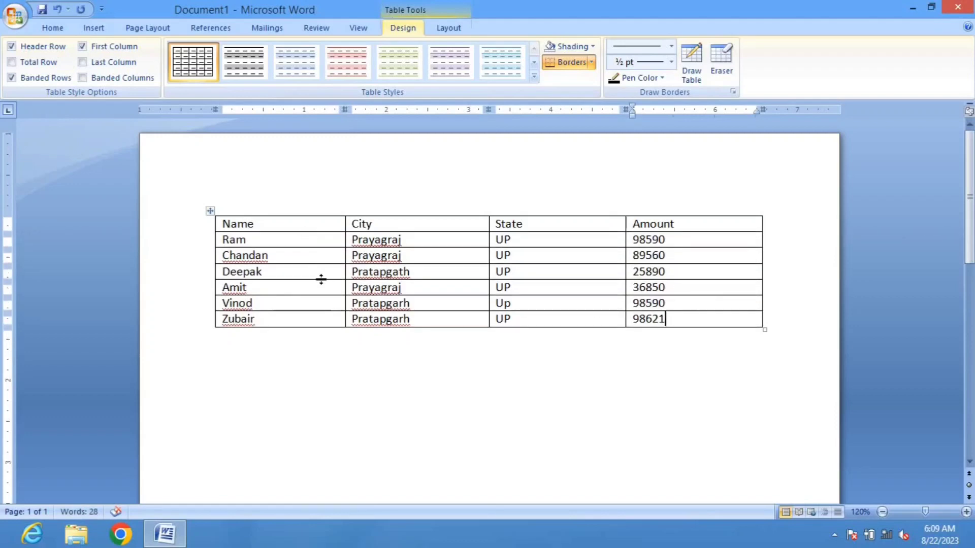
pyautogui.moveTo(321, 280); pyautogui.dragTo(322, 297)
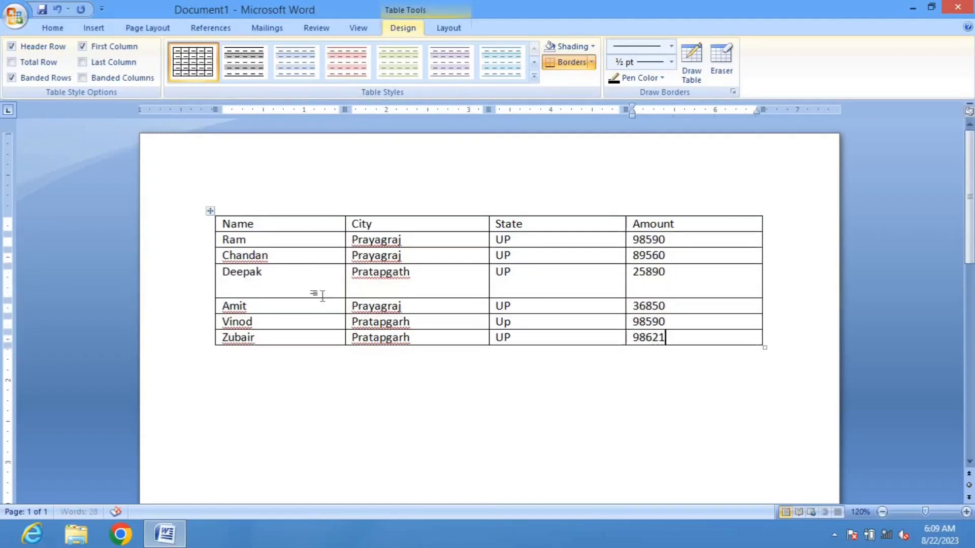
pyautogui.click(312, 294)
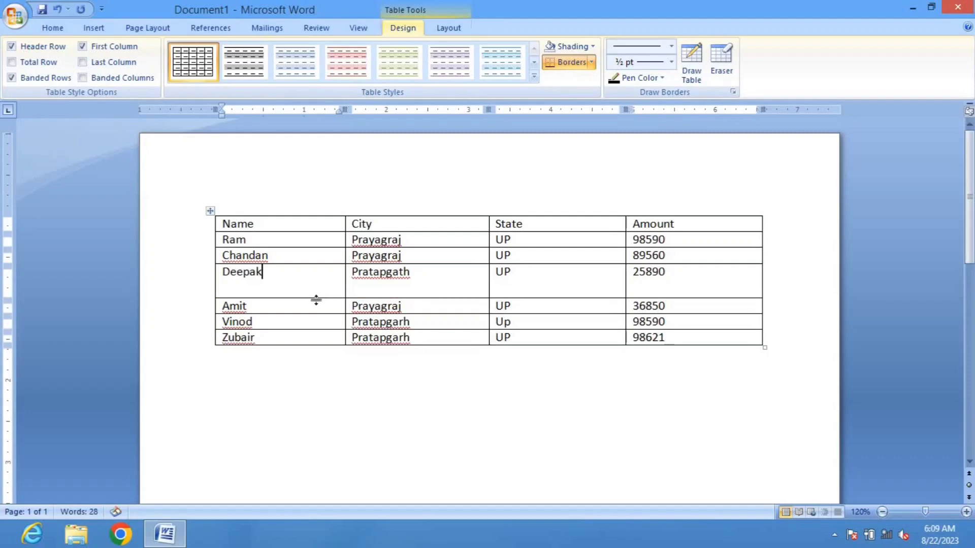
pyautogui.moveTo(315, 299); pyautogui.dragTo(311, 282)
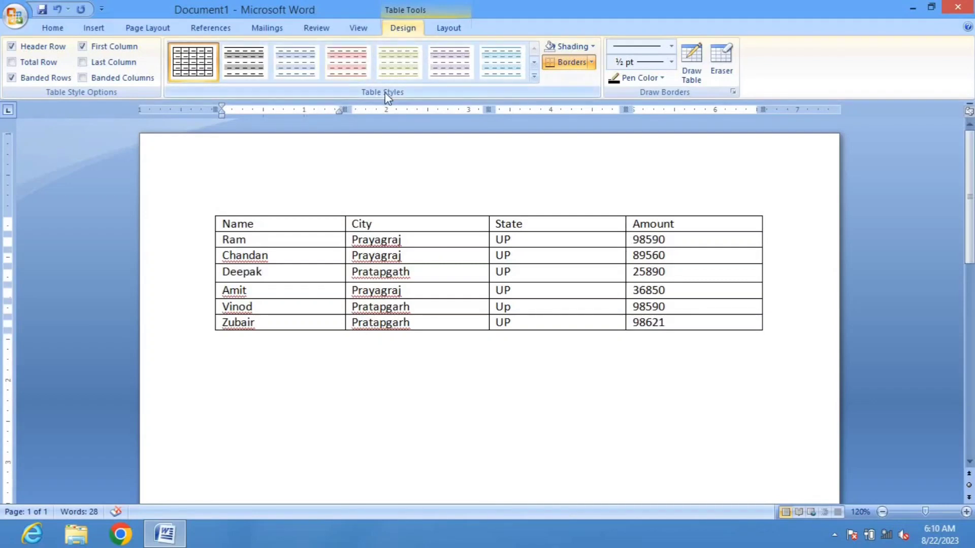
# Step: Try other table styles and apply the built-in aqua style with a solid header row and light banded rows
pyautogui.click(340, 62)
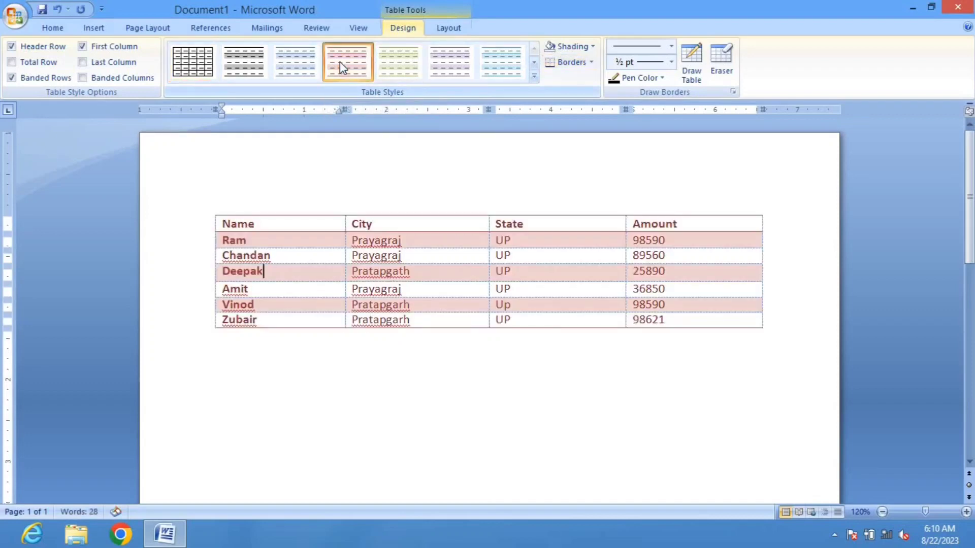
pyautogui.click(460, 71)
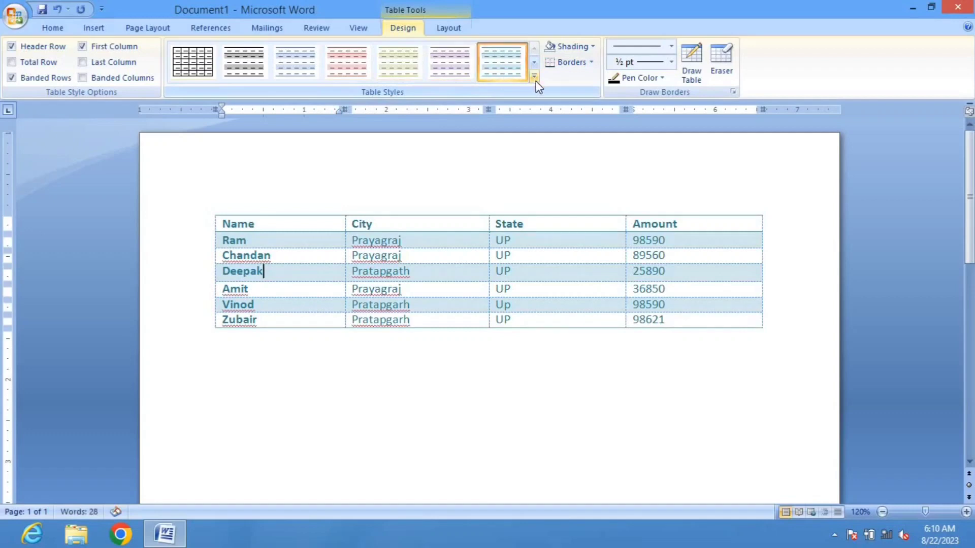
pyautogui.click(534, 76)
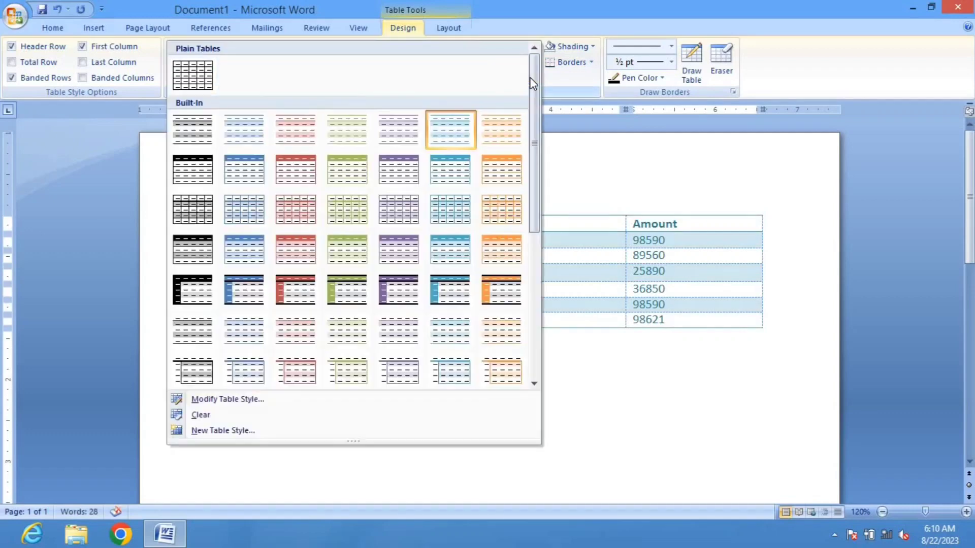
pyautogui.click(452, 245)
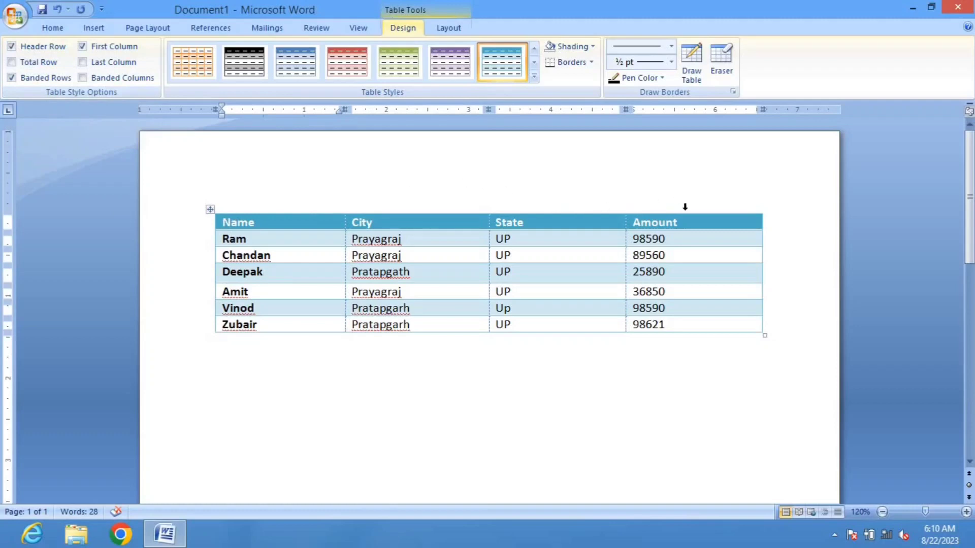
# Step: Turn off the Header Row, Banded Rows and First Column style options of the table
pyautogui.click(23, 47)
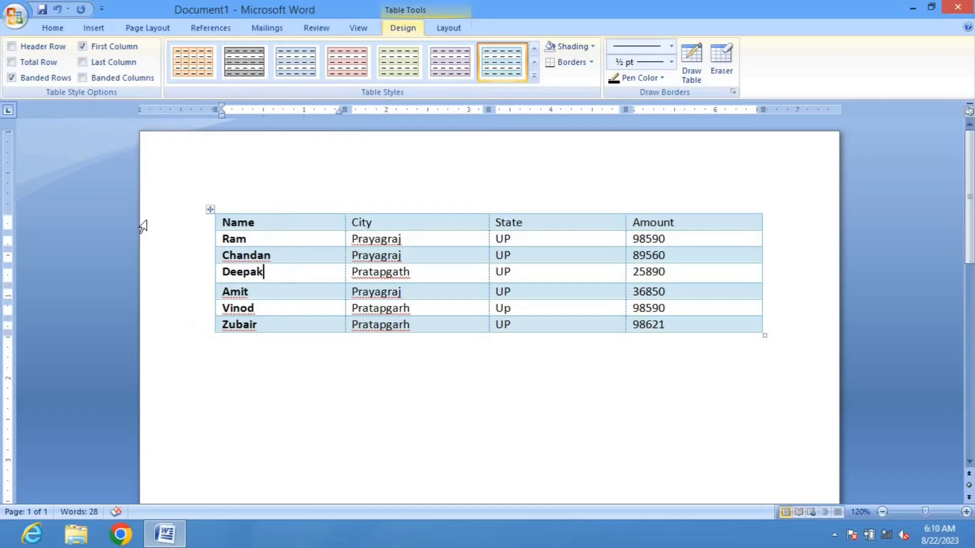
pyautogui.click(12, 79)
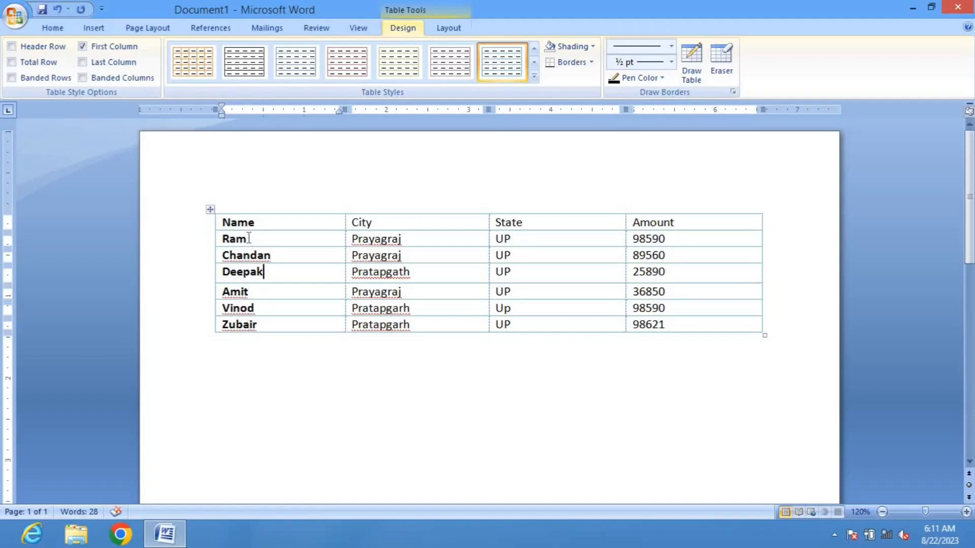
pyautogui.click(83, 46)
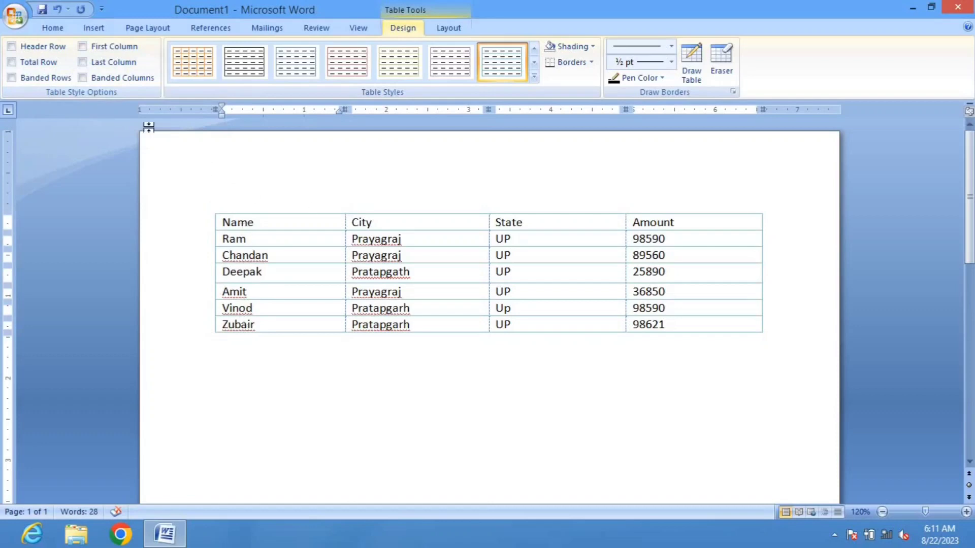
# Step: Turn the Header Row option back on and try Total Row and Banded Rows, switching both off again
pyautogui.click(23, 48)
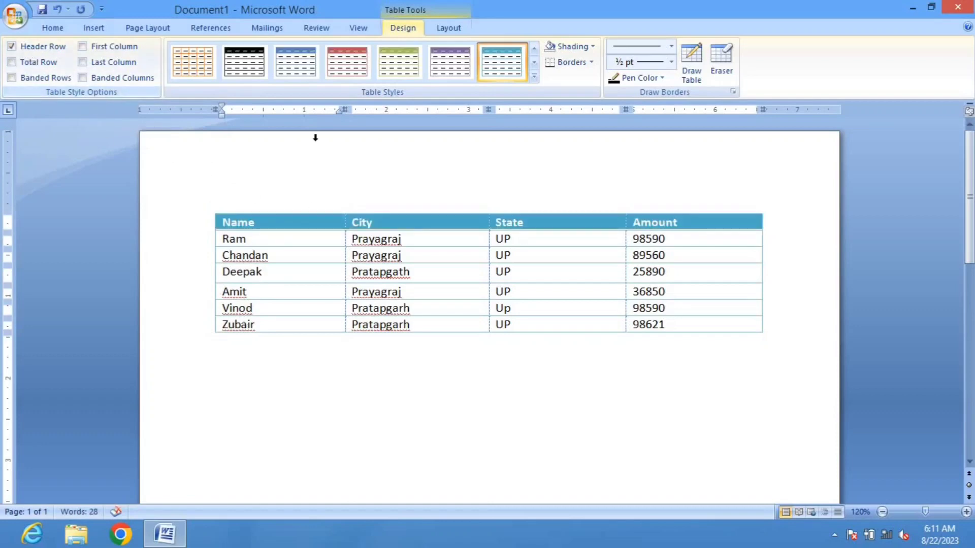
pyautogui.click(11, 62)
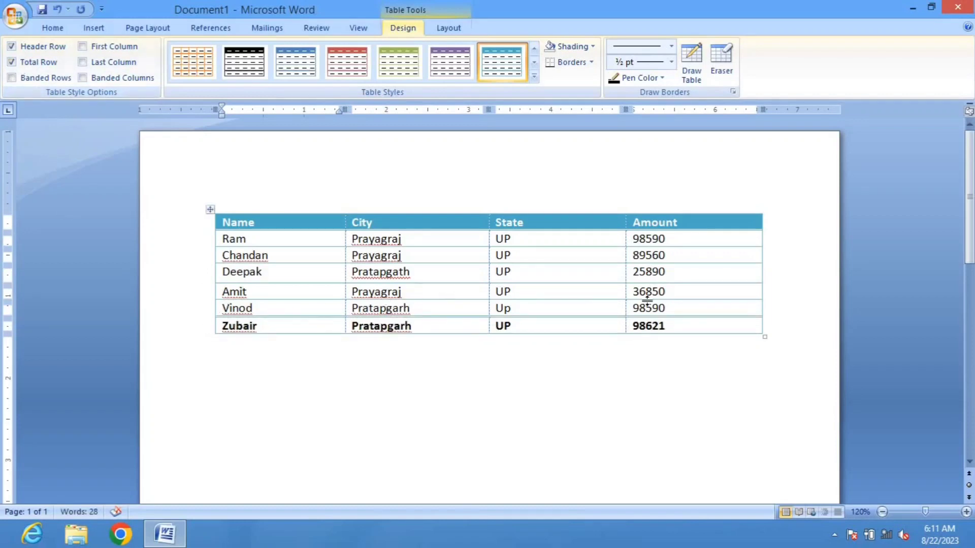
pyautogui.click(34, 78)
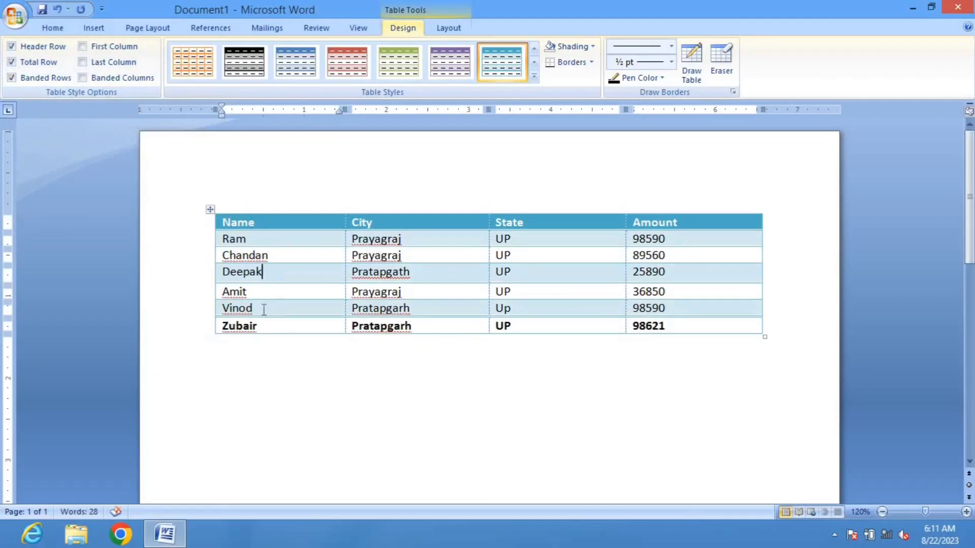
pyautogui.click(14, 78)
pyautogui.click(11, 62)
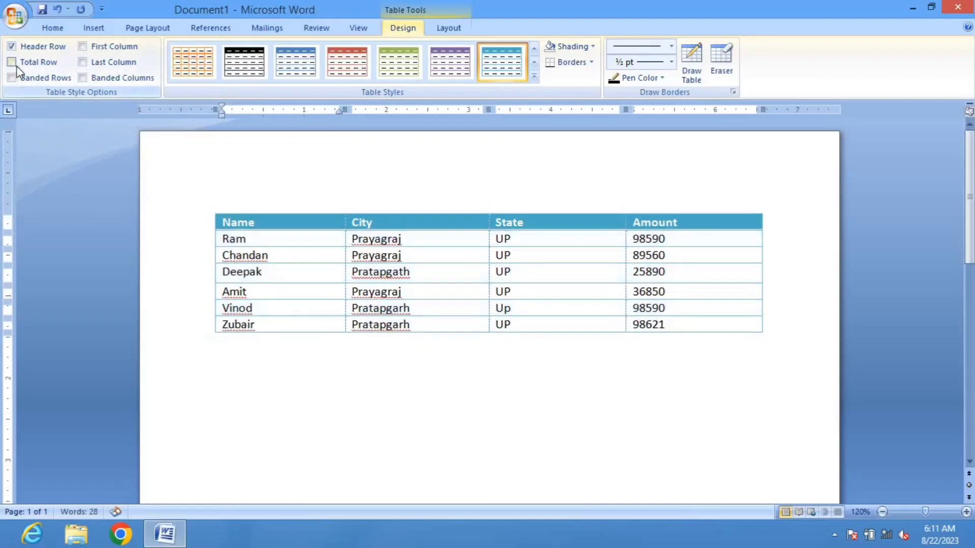
# Step: Try the First Column, Last Column and Banded Columns options on the table, switching each one off again
pyautogui.click(82, 46)
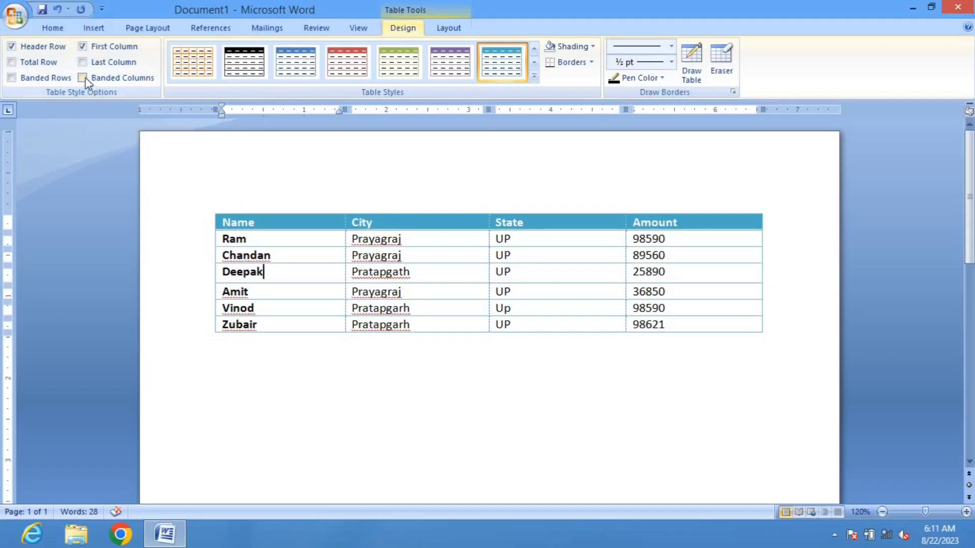
pyautogui.click(81, 62)
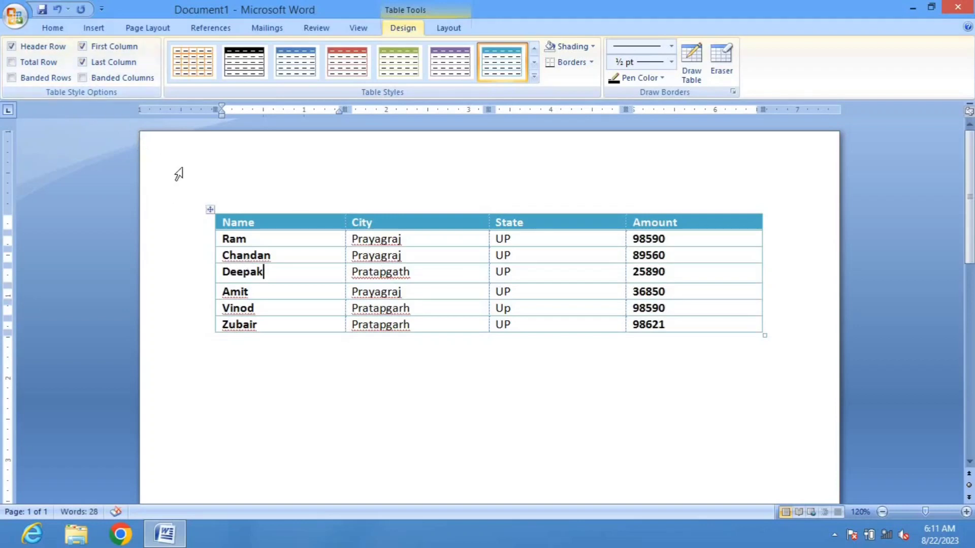
pyautogui.click(82, 62)
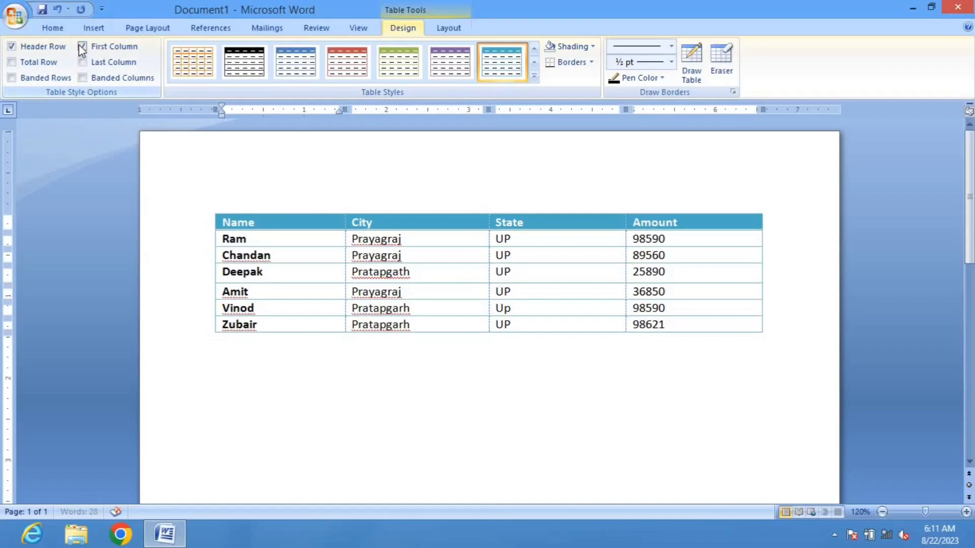
pyautogui.click(81, 46)
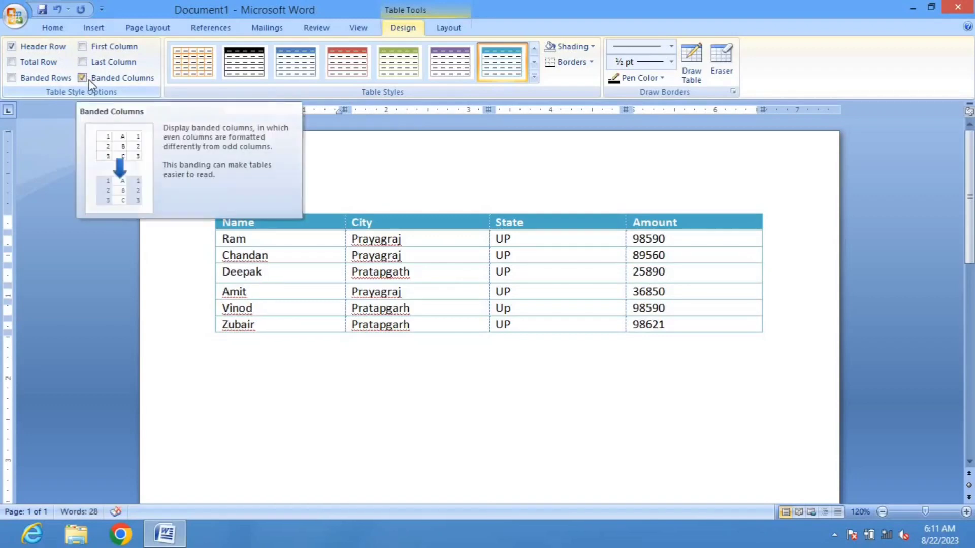
pyautogui.click(82, 77)
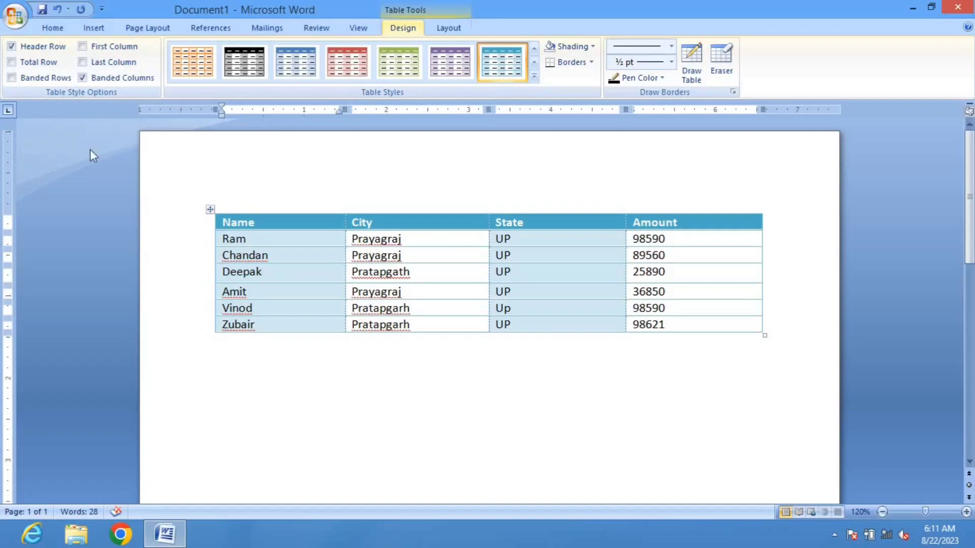
pyautogui.click(84, 78)
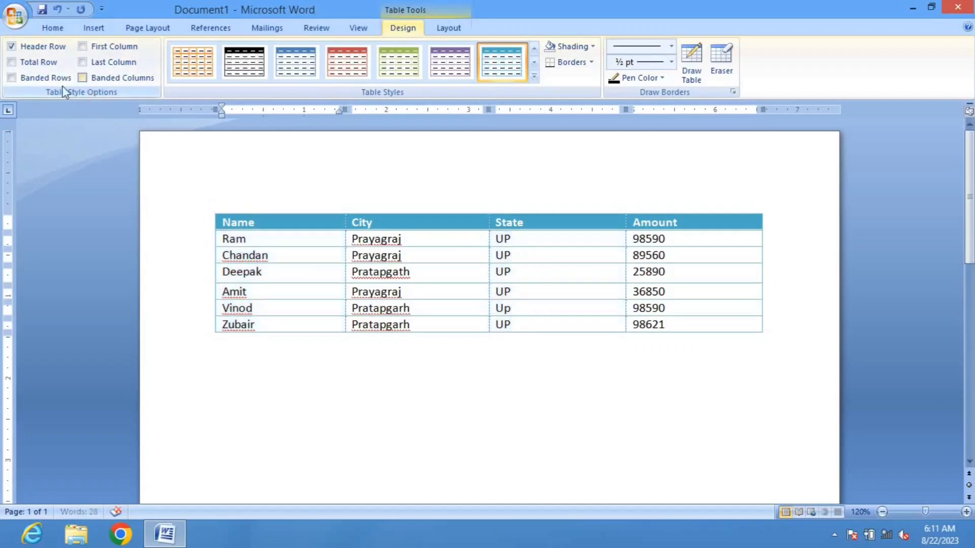
# Step: Turn on Banded Rows and shade the whole header row with the standard green color
pyautogui.click(62, 79)
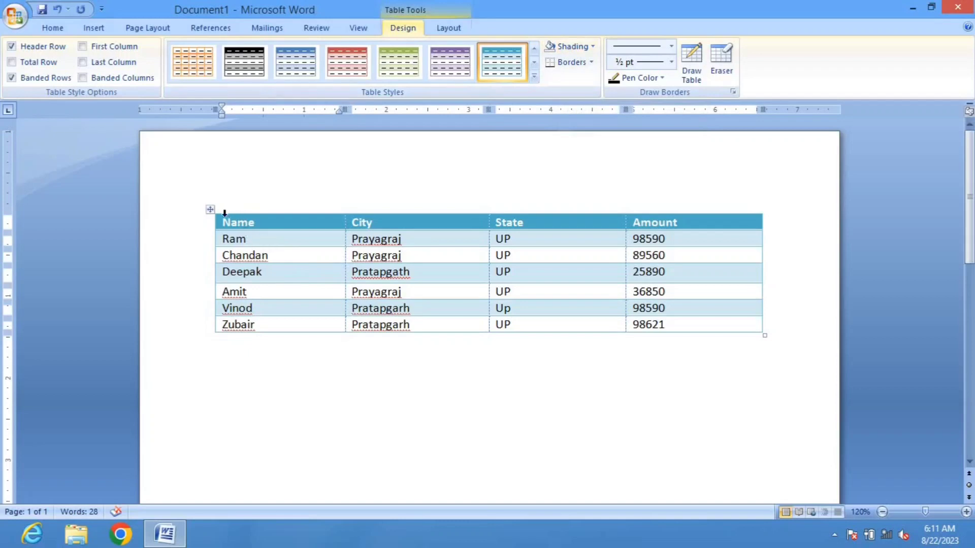
pyautogui.moveTo(219, 220); pyautogui.dragTo(524, 190)
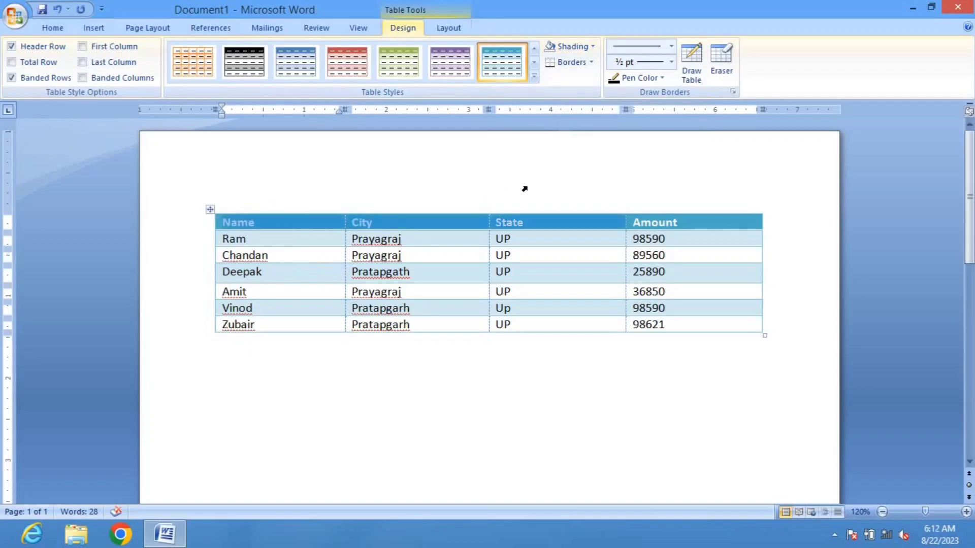
pyautogui.moveTo(642, 203); pyautogui.dragTo(674, 193)
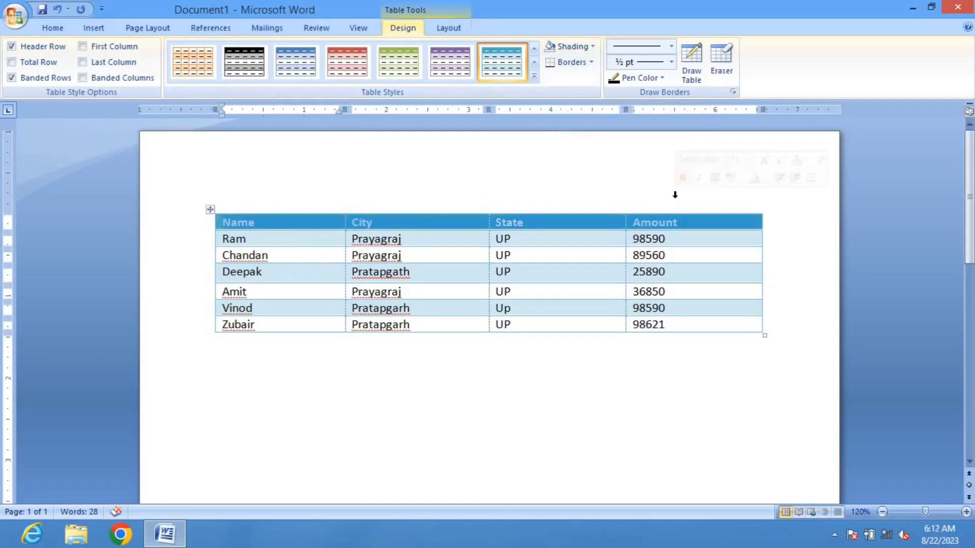
pyautogui.click(592, 46)
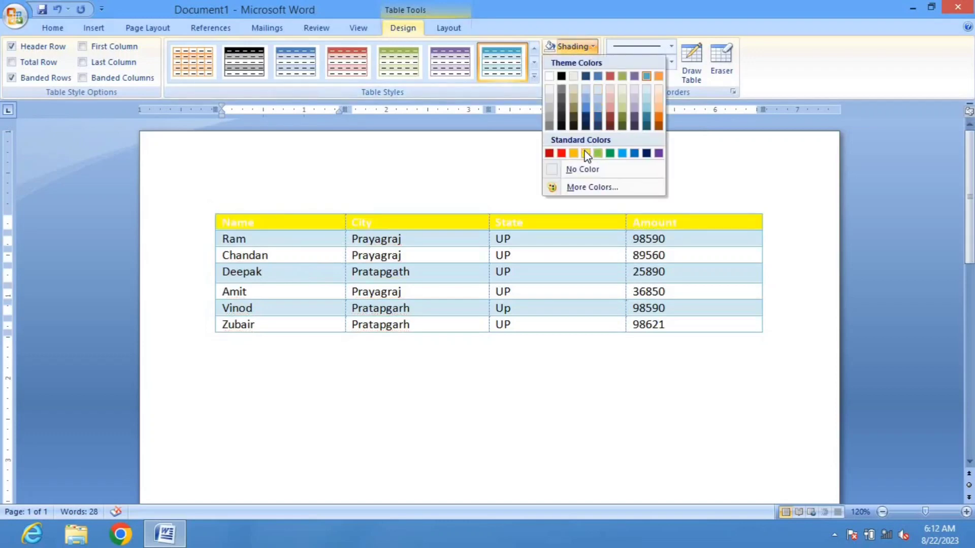
pyautogui.click(611, 154)
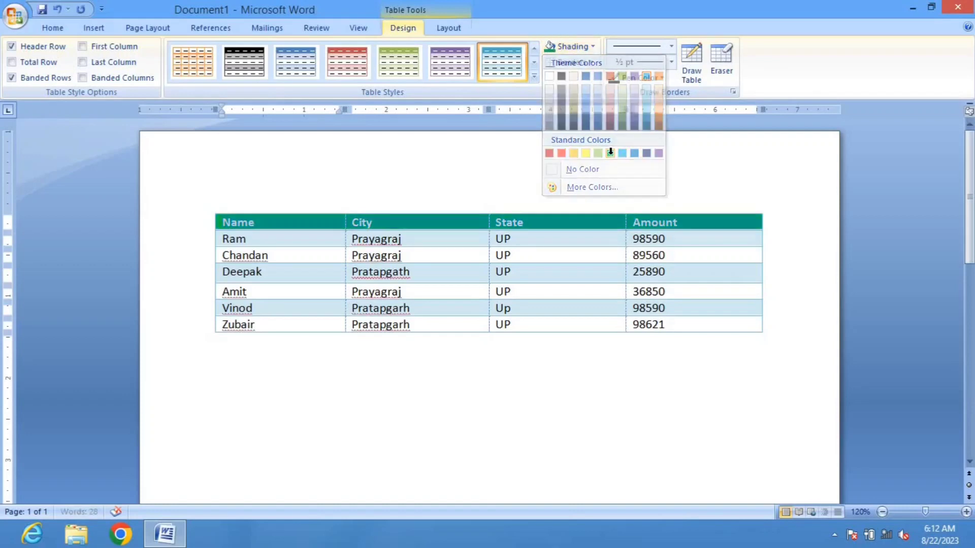
# Step: Apply All Borders to the State cell of the third record
pyautogui.click(595, 271)
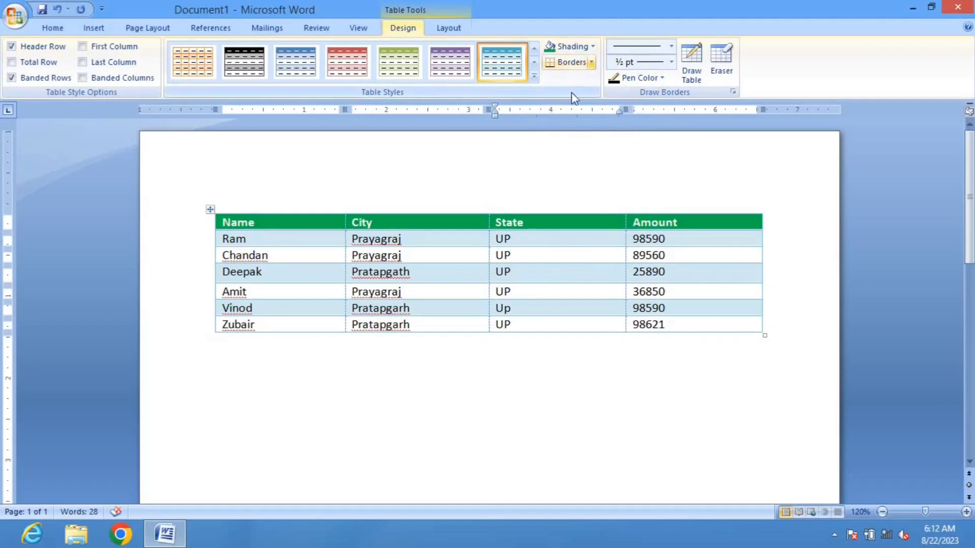
pyautogui.click(591, 62)
pyautogui.click(583, 156)
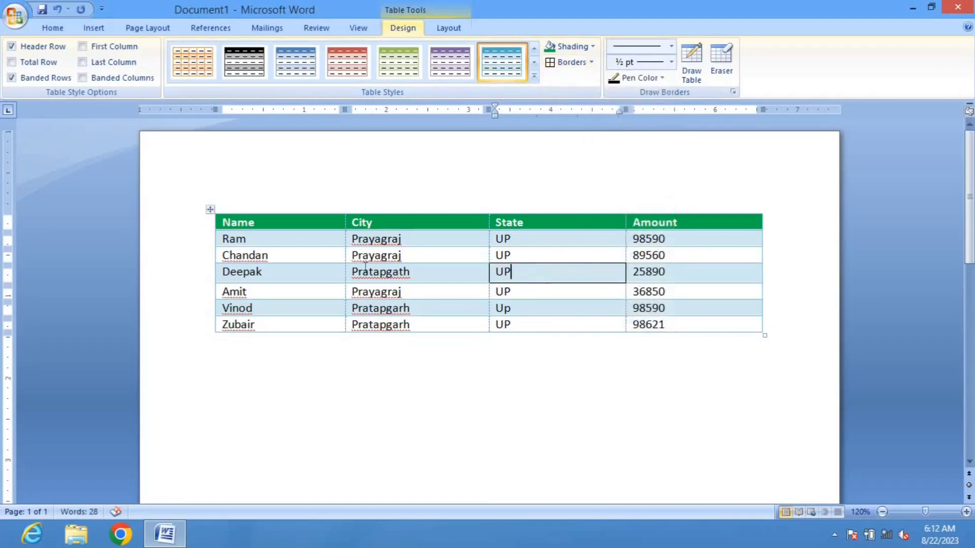
# Step: Apply All Borders to the entire table and deselect it
pyautogui.moveTo(230, 203); pyautogui.dragTo(659, 202)
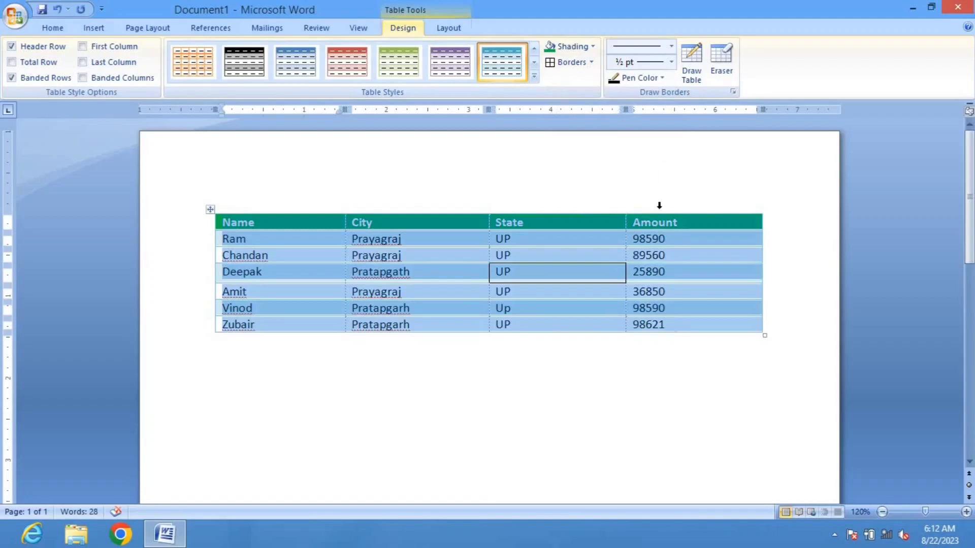
pyautogui.click(591, 62)
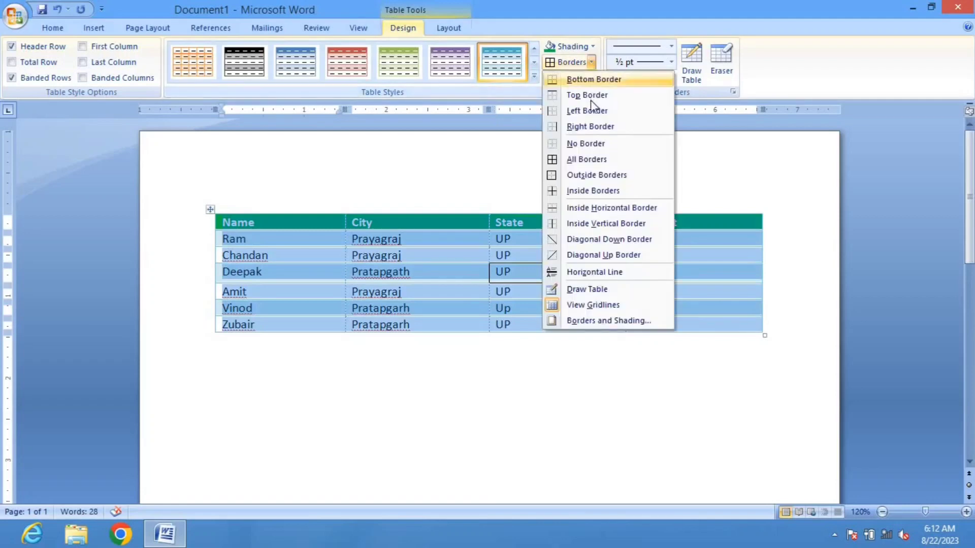
pyautogui.click(587, 159)
pyautogui.click(534, 340)
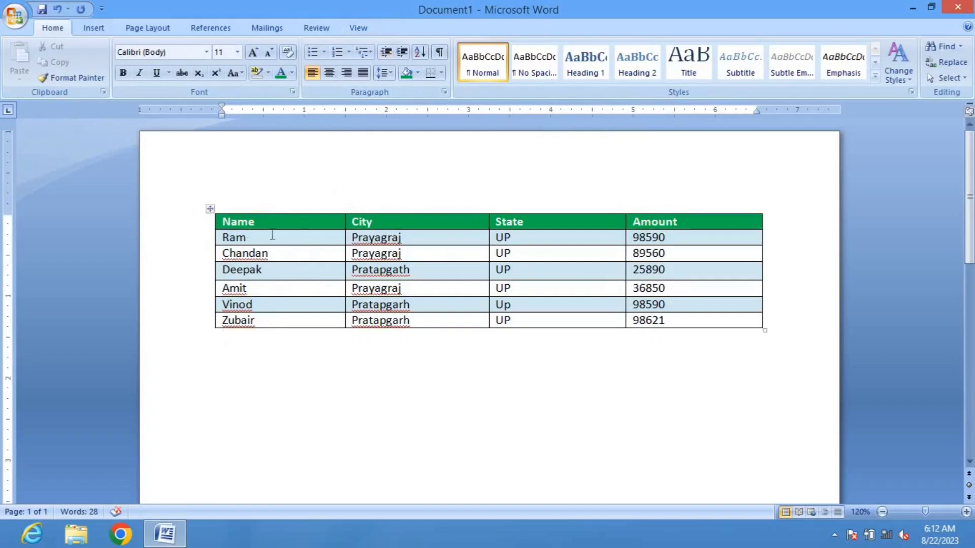
# Step: Select all four columns of the table and apply No Border to them
pyautogui.click(255, 222)
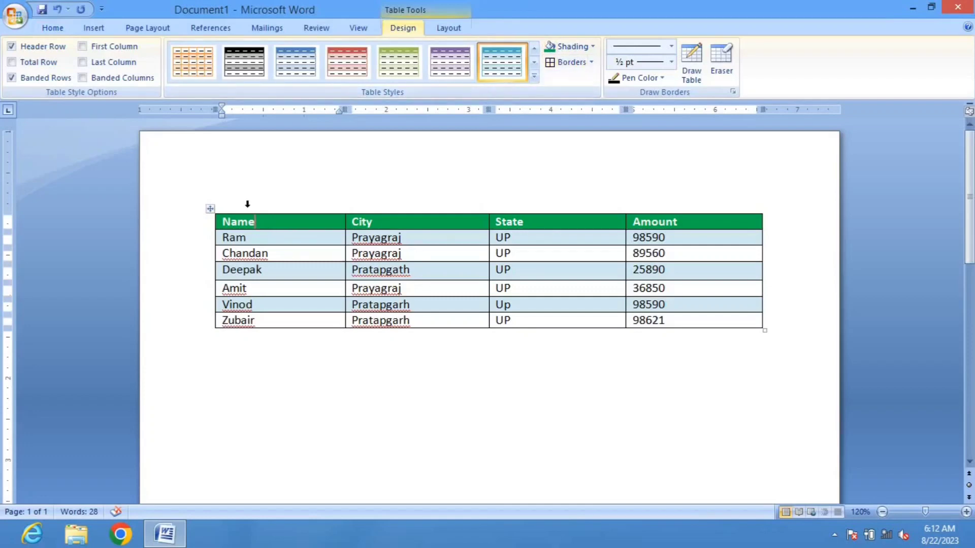
pyautogui.moveTo(252, 208); pyautogui.dragTo(662, 200)
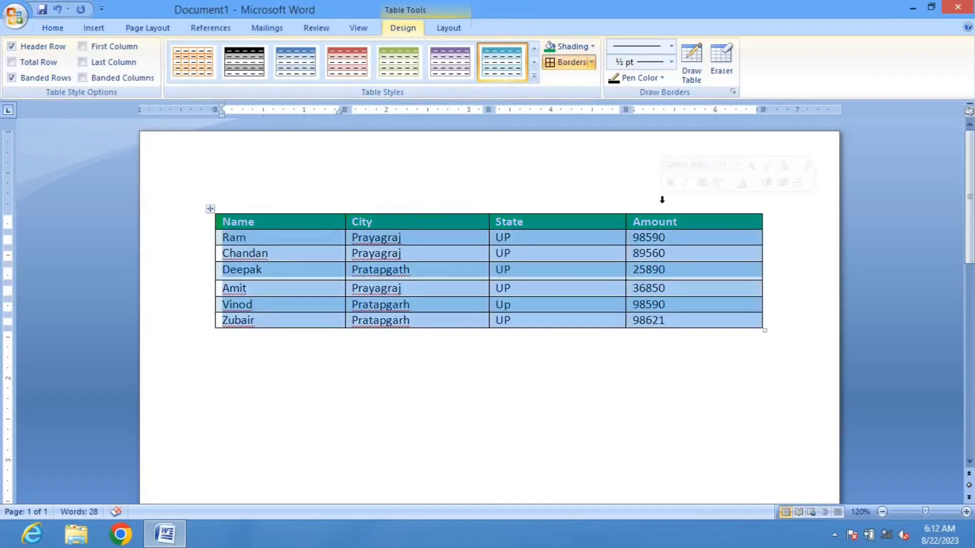
pyautogui.click(593, 62)
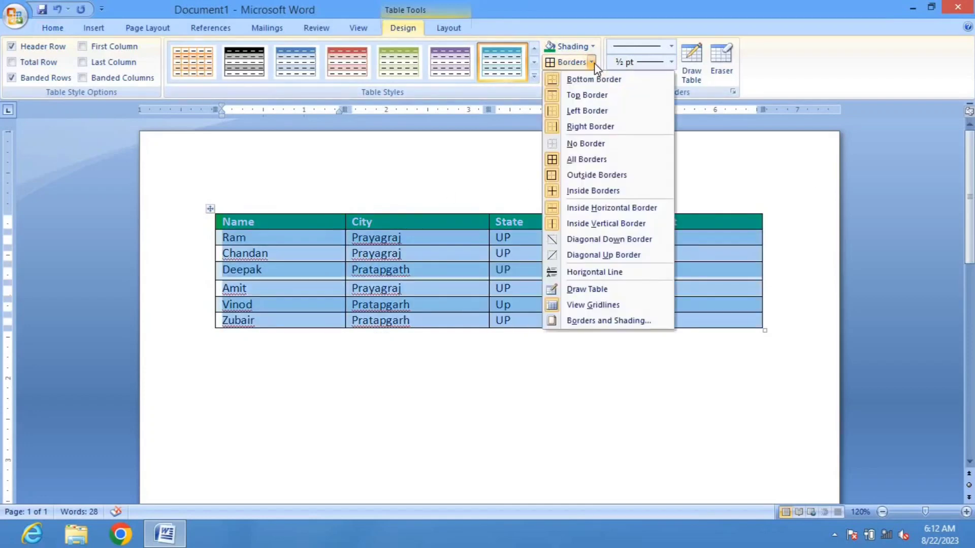
pyautogui.click(597, 146)
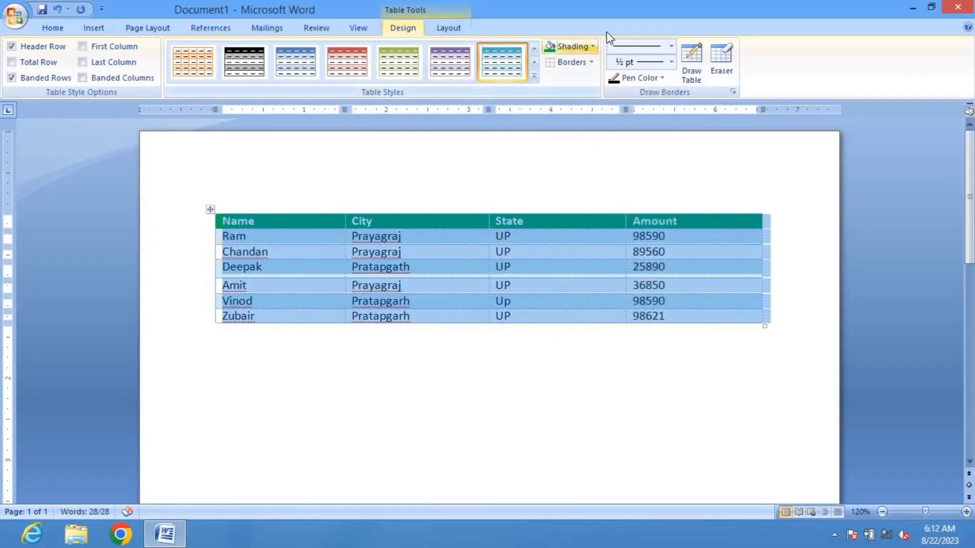
# Step: Try the double line style for the border pen, switch it to No Border, and leave table drawing mode
pyautogui.click(670, 46)
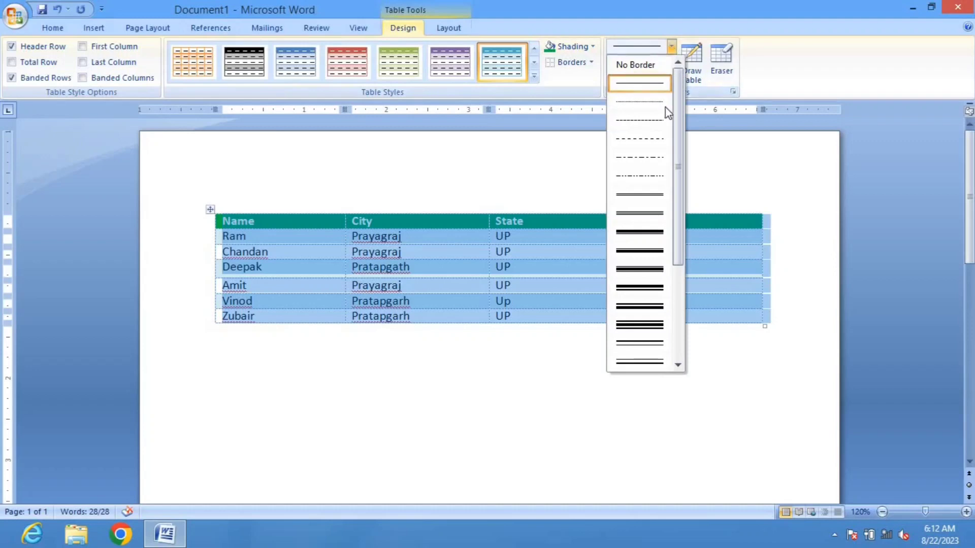
pyautogui.click(645, 196)
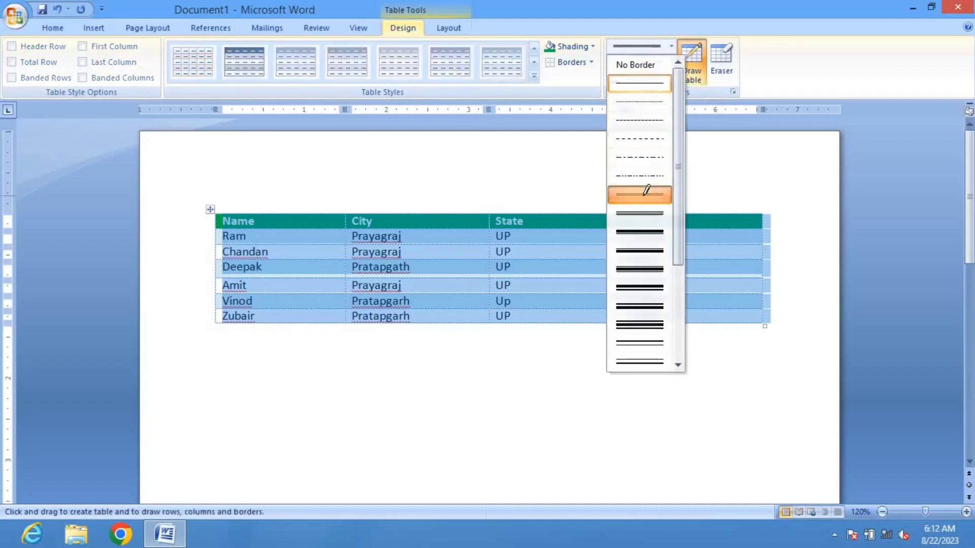
pyautogui.click(672, 47)
pyautogui.click(655, 65)
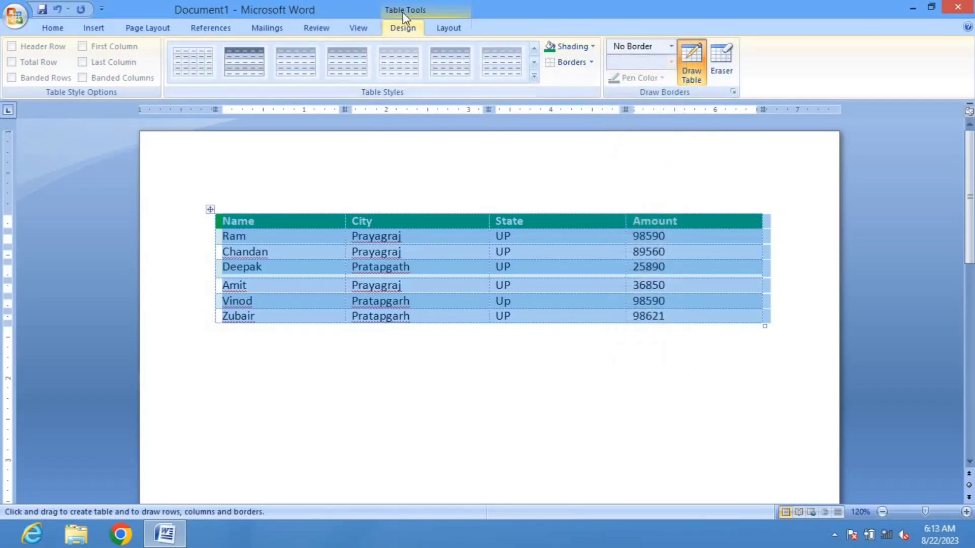
pyautogui.click(444, 28)
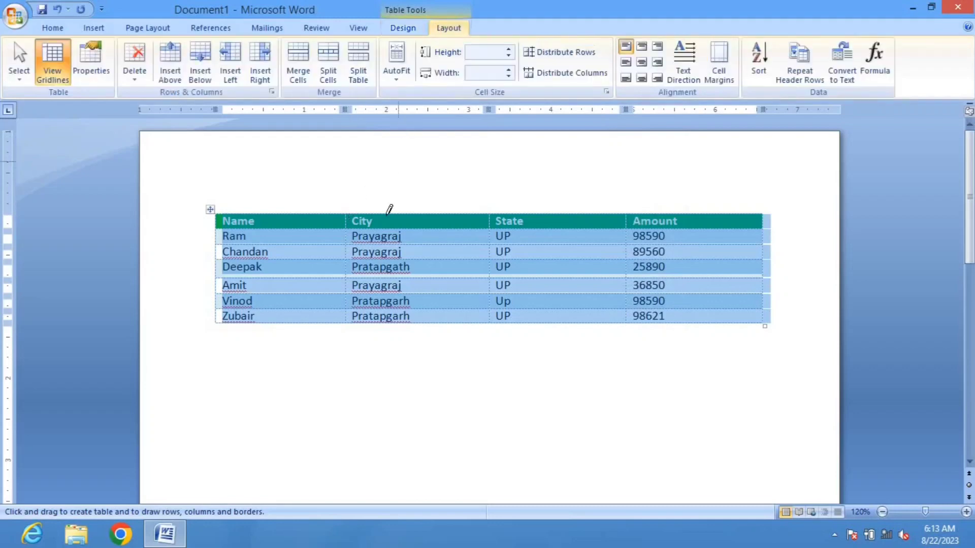
pyautogui.press('Escape')
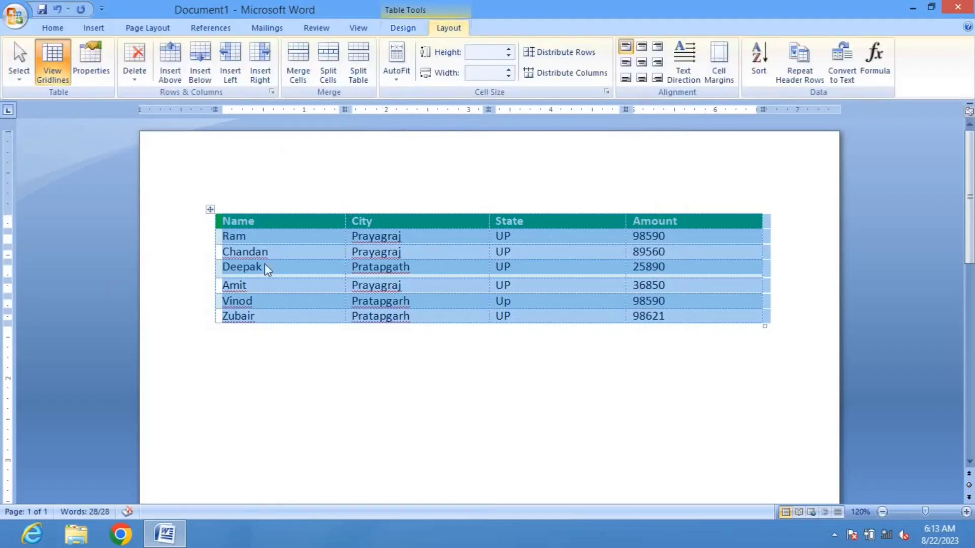
# Step: Select only the Name cell of the third record using Select Cell
pyautogui.click(15, 81)
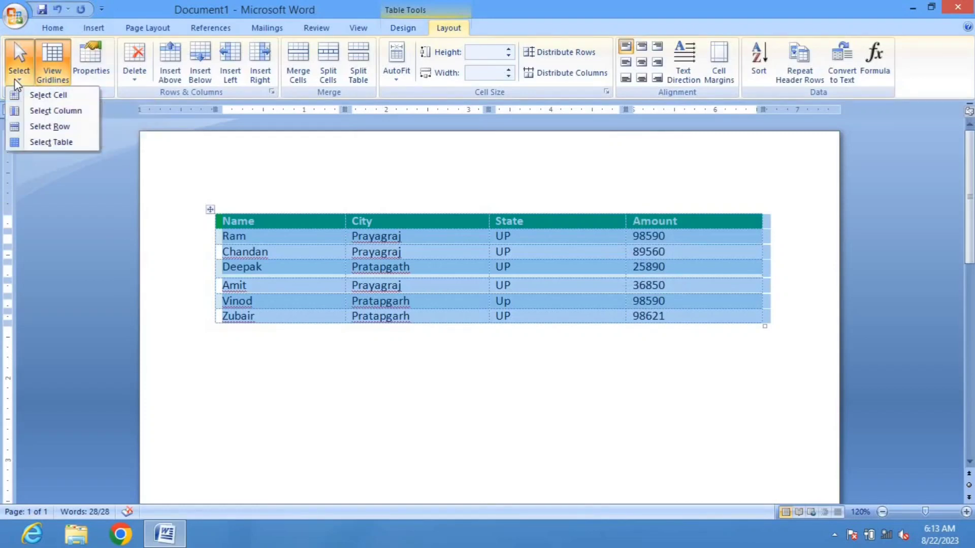
pyautogui.click(261, 292)
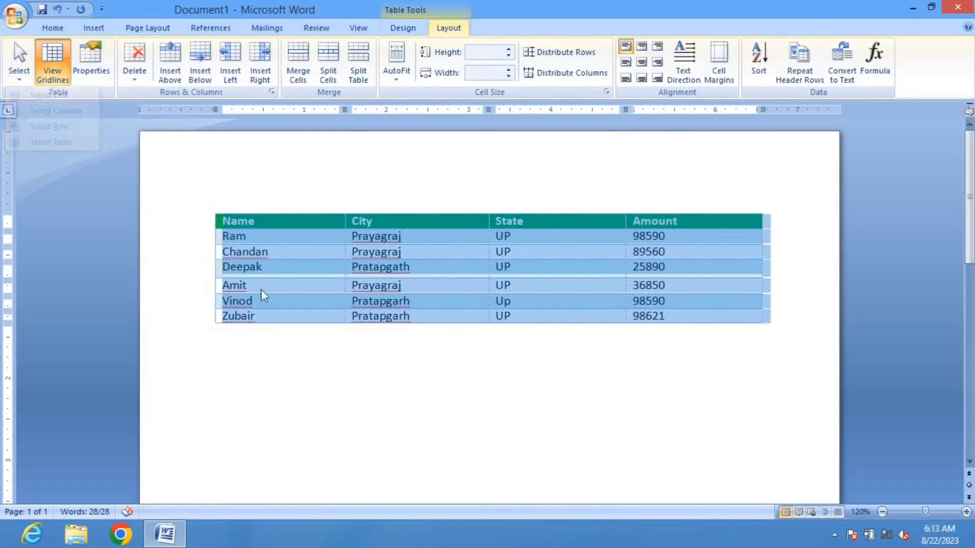
pyautogui.click(261, 287)
pyautogui.click(297, 269)
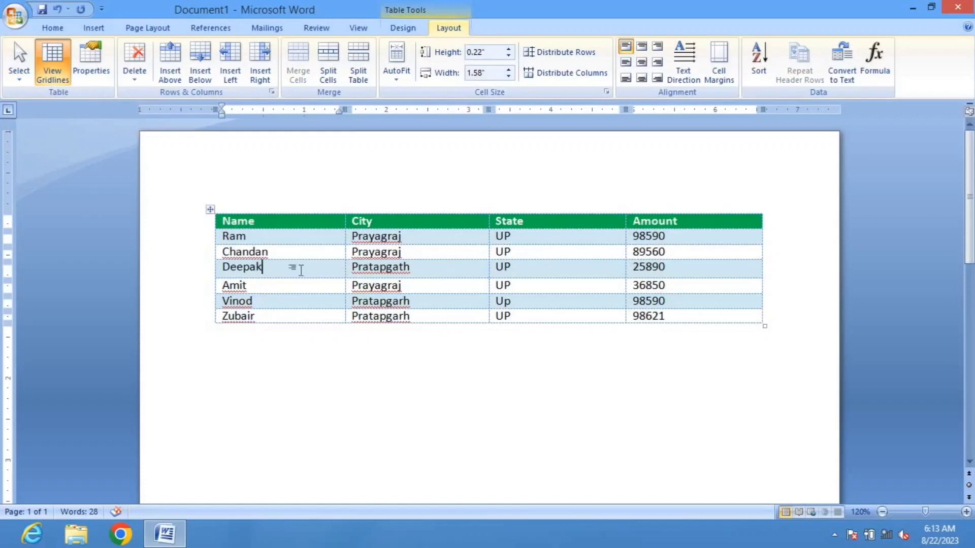
pyautogui.click(28, 77)
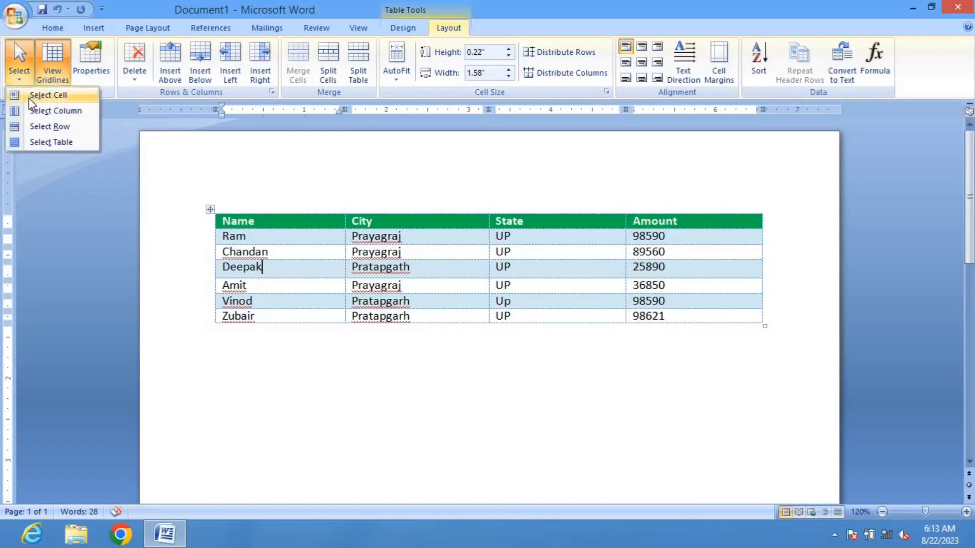
pyautogui.click(28, 96)
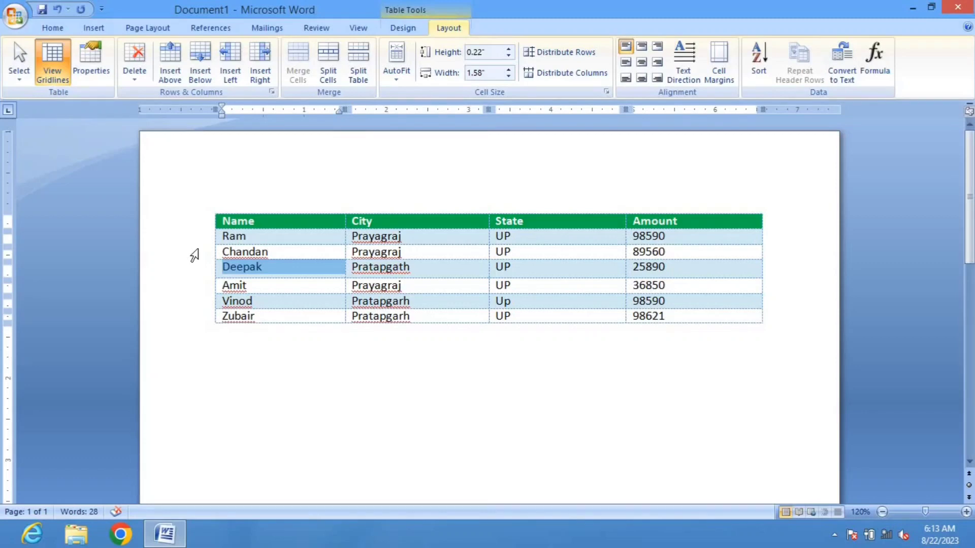
# Step: Select the entire Name column using Select Column from the fourth record's cell
pyautogui.click(284, 285)
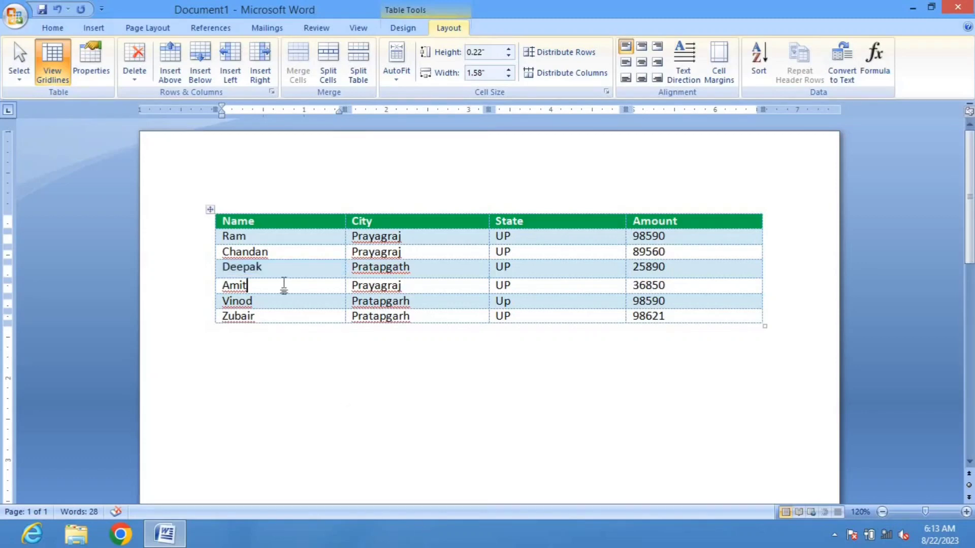
pyautogui.click(19, 71)
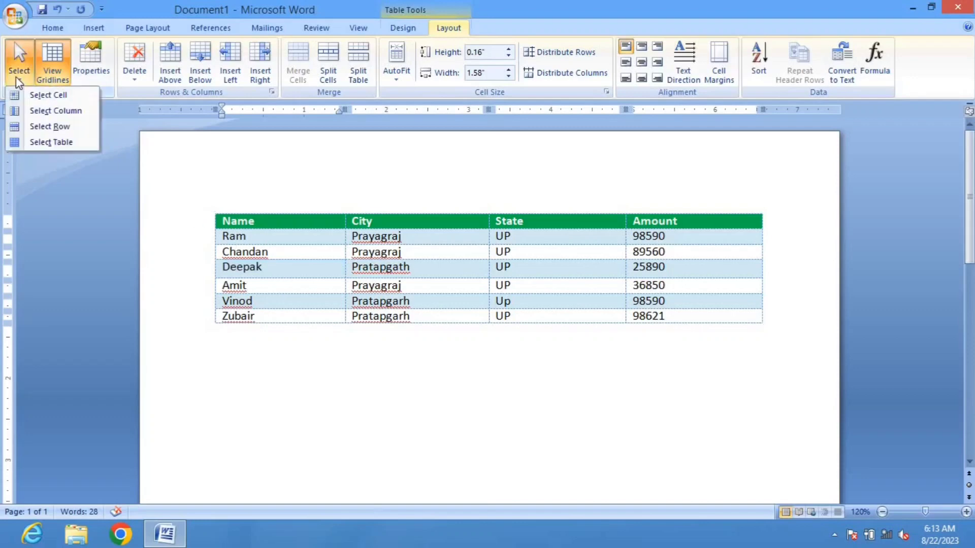
pyautogui.click(54, 112)
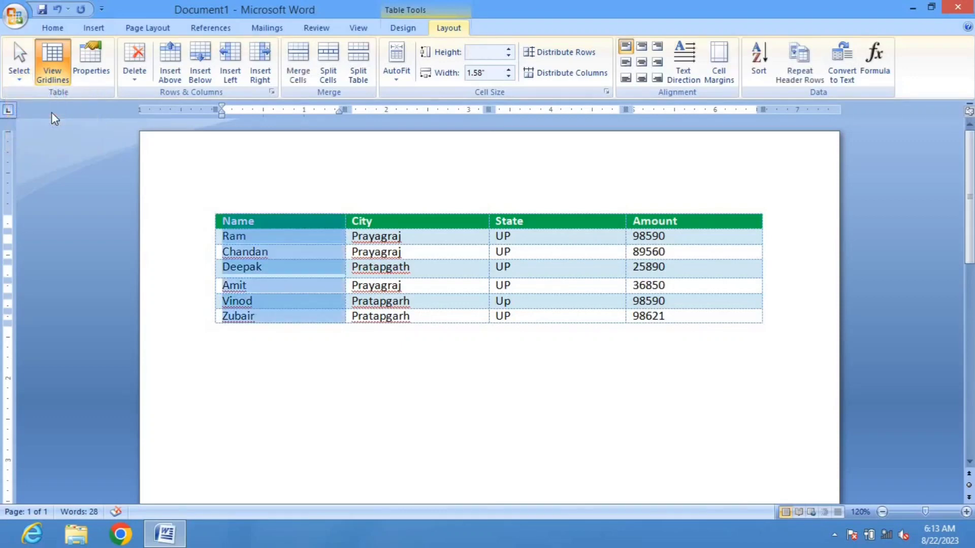
# Step: Select the third record's row with Select Row, and extend the selection to the whole table with Select Table
pyautogui.click(371, 272)
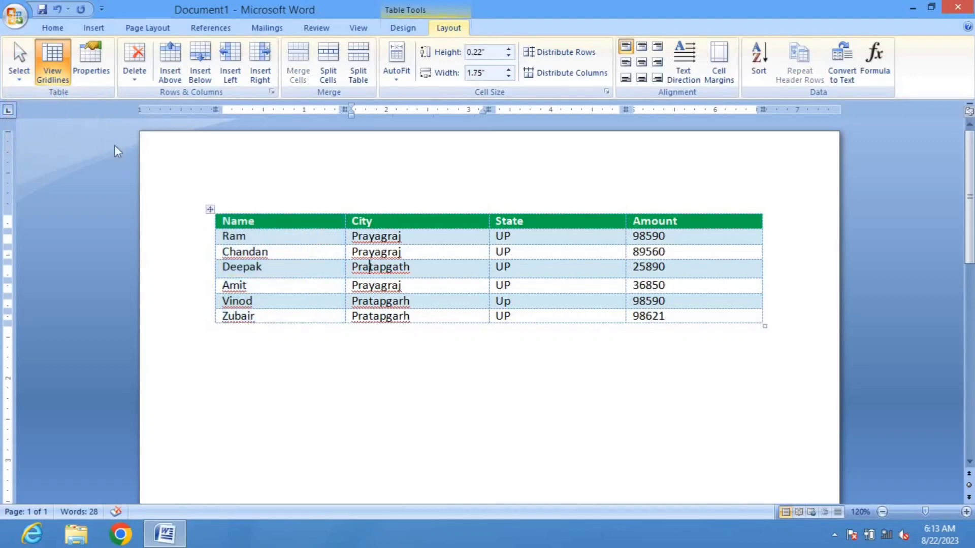
pyautogui.click(14, 80)
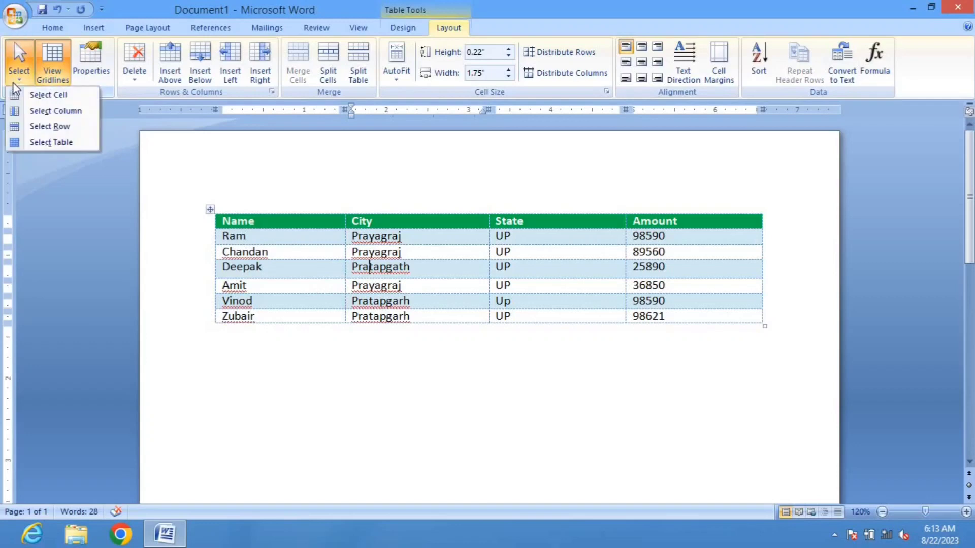
pyautogui.click(50, 127)
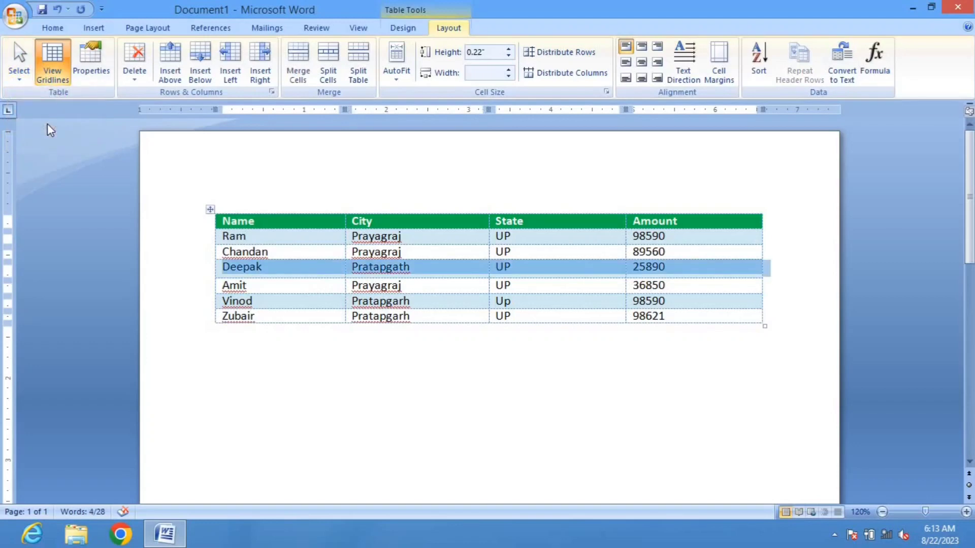
pyautogui.click(19, 81)
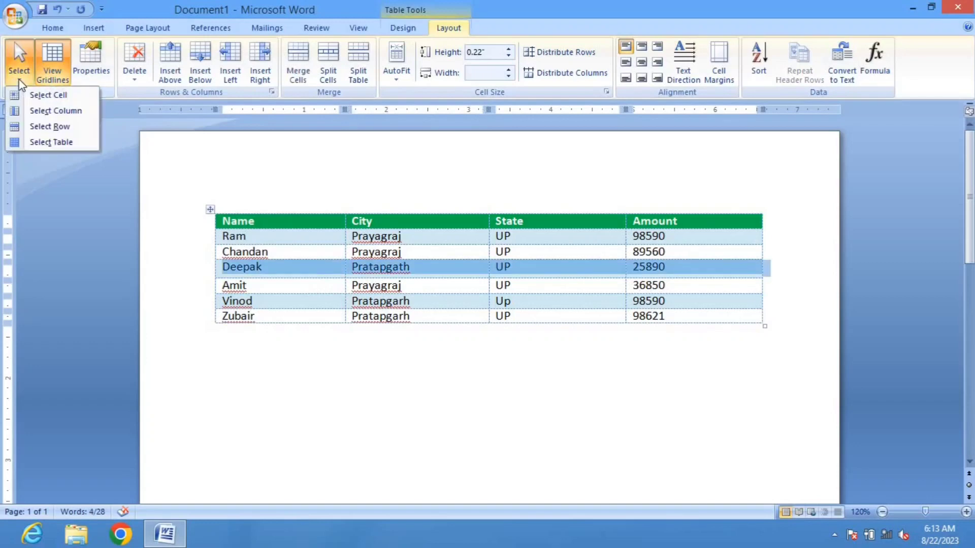
pyautogui.click(38, 140)
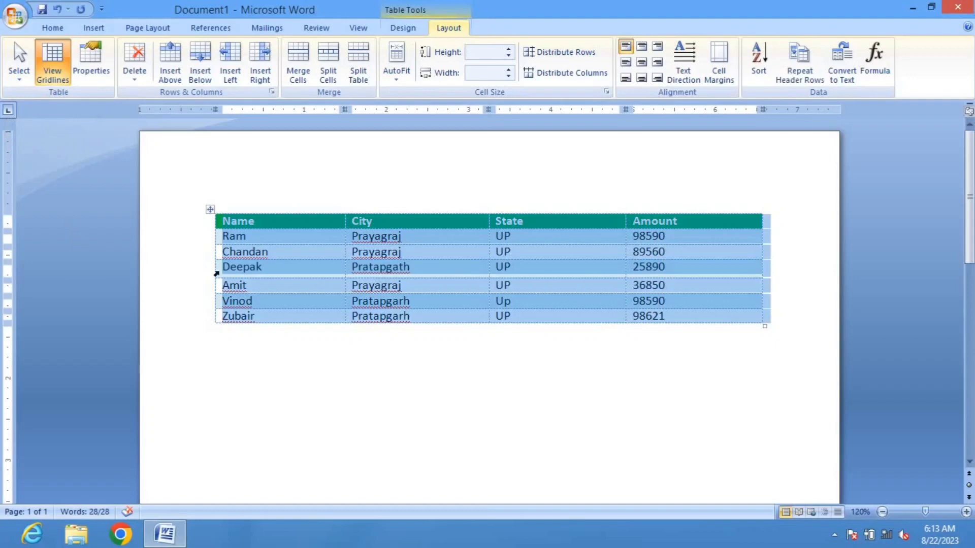
# Step: Hide the table's gridlines, view the borderless table unselected, and show the gridlines again
pyautogui.click(48, 66)
pyautogui.click(334, 370)
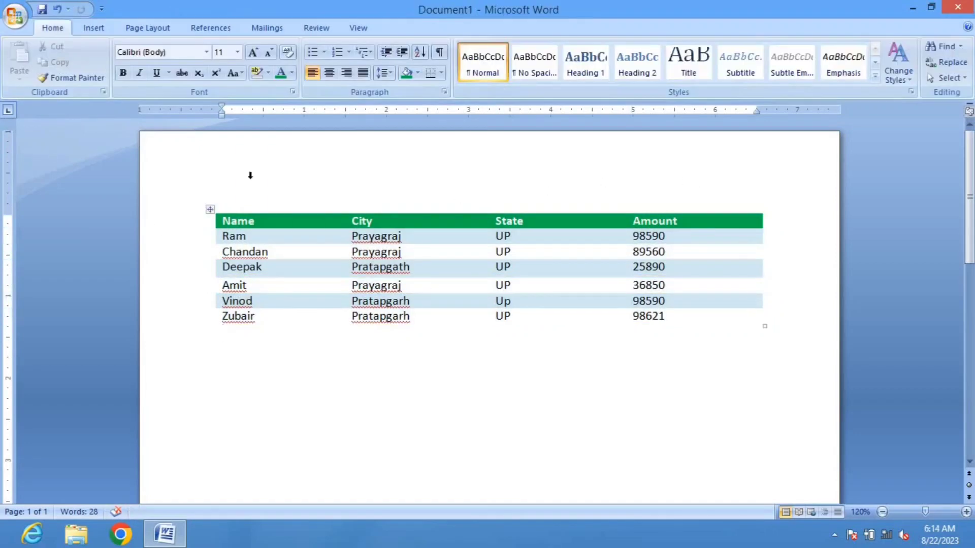
pyautogui.moveTo(235, 212); pyautogui.dragTo(655, 224)
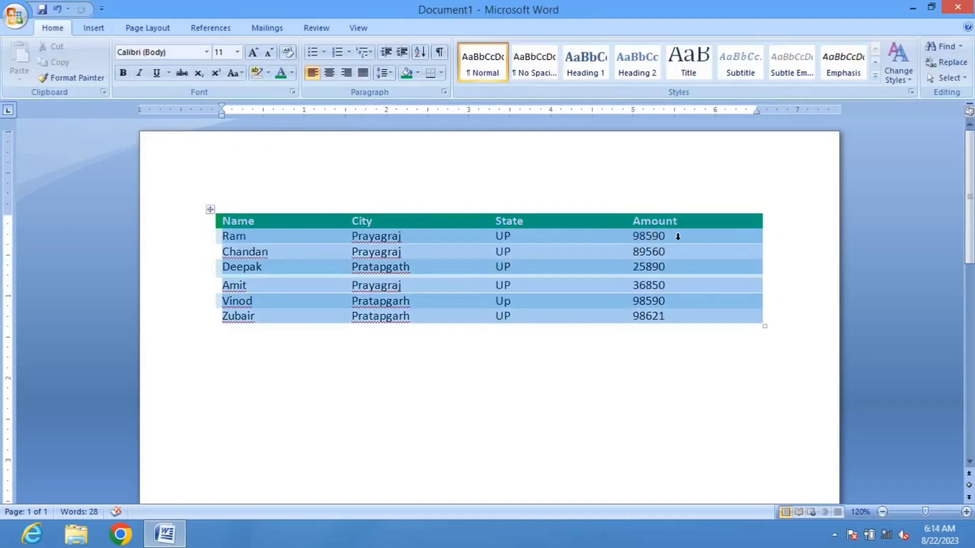
pyautogui.click(59, 67)
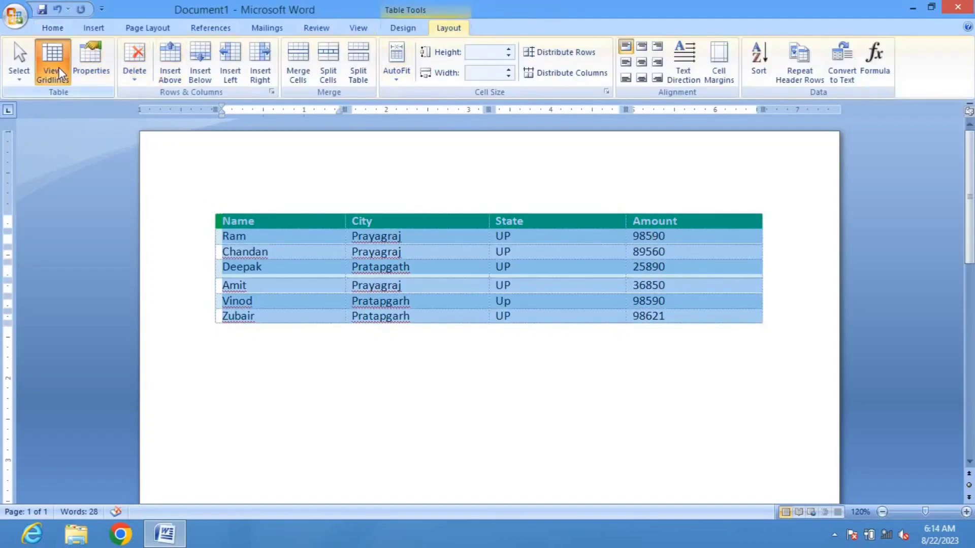
pyautogui.click(307, 337)
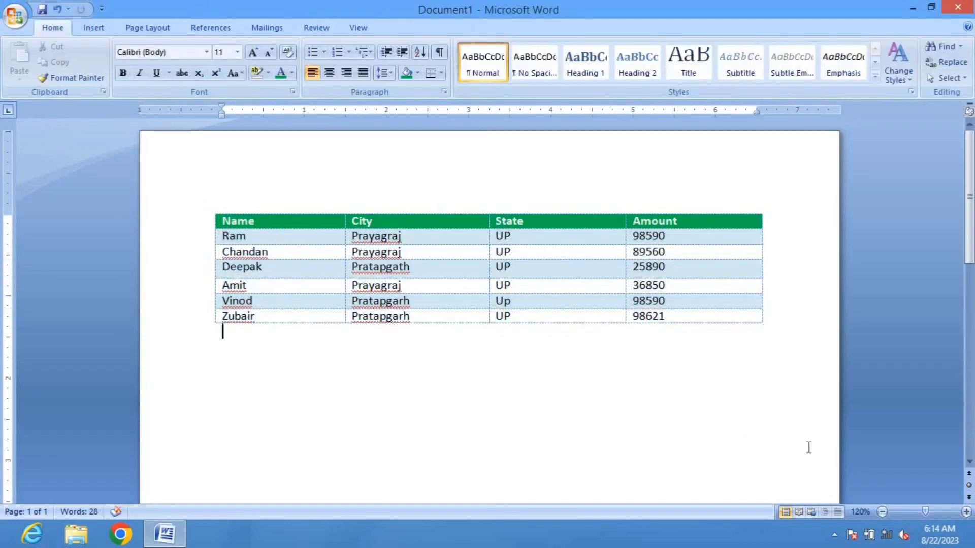
# Step: Select all four columns again and toggle View Gridlines off and back on
pyautogui.click(966, 512)
pyautogui.click(966, 512)
pyautogui.click(966, 512)
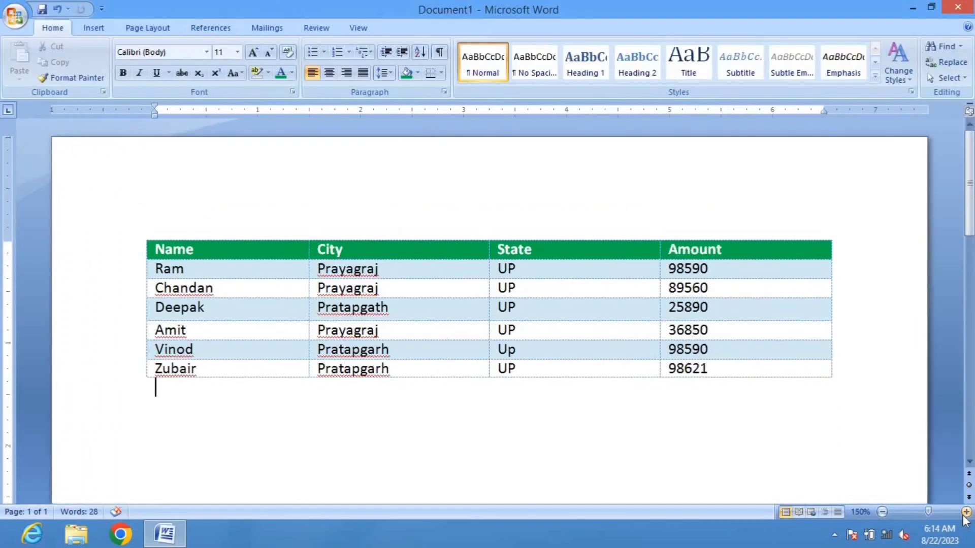
pyautogui.click(966, 511)
pyautogui.click(966, 511)
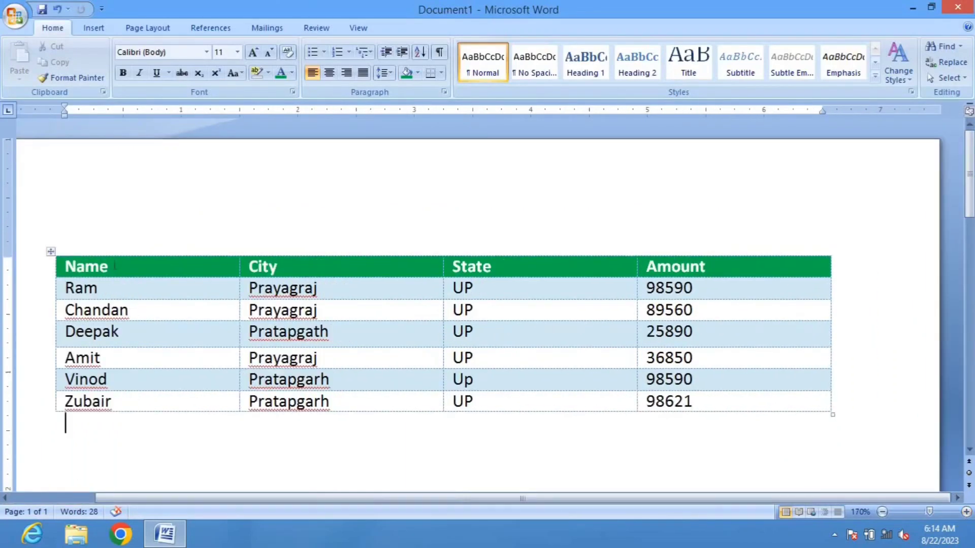
pyautogui.moveTo(105, 242); pyautogui.dragTo(700, 242)
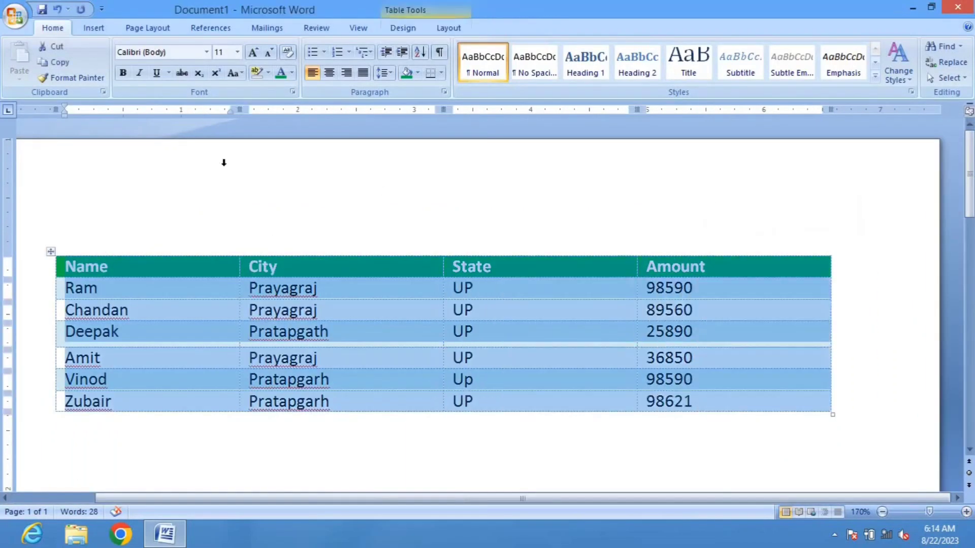
pyautogui.click(436, 24)
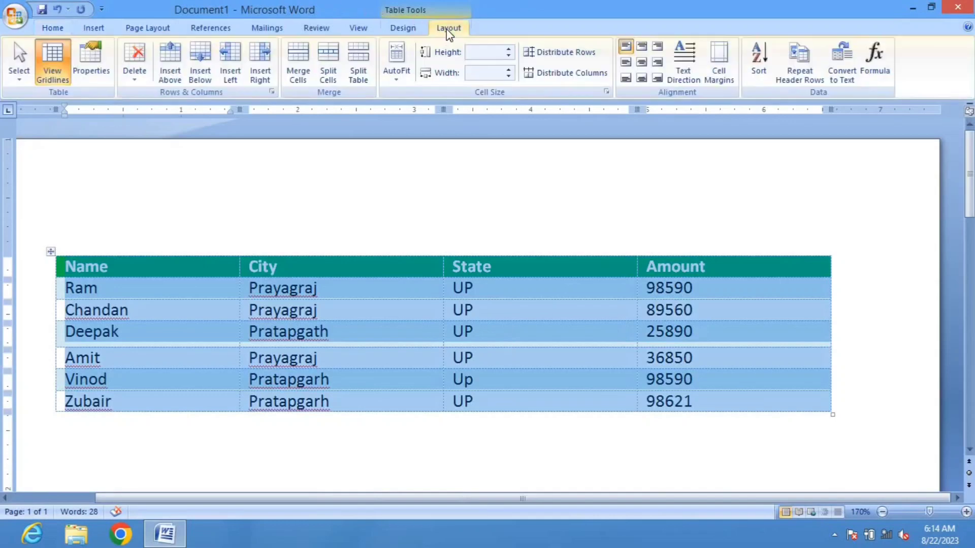
pyautogui.click(47, 74)
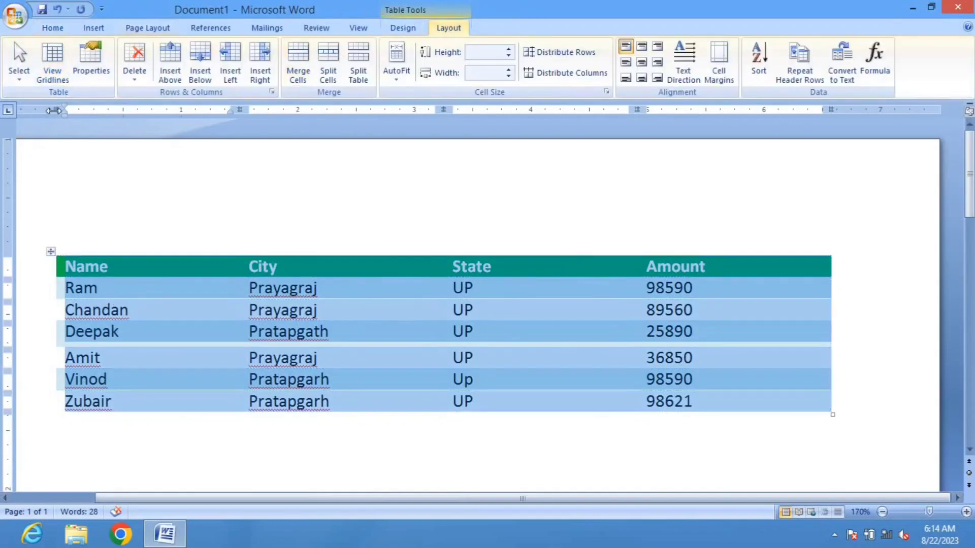
pyautogui.click(47, 54)
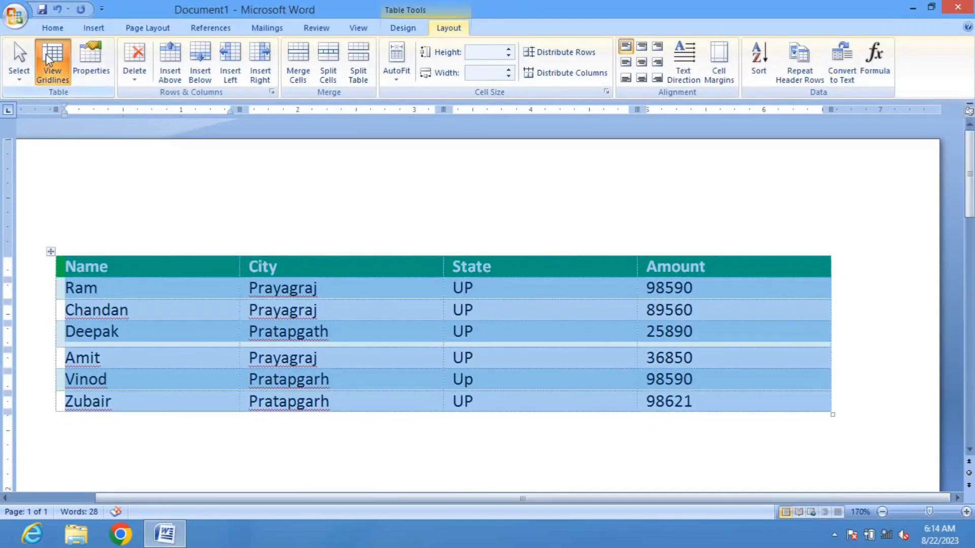
# Step: Examine the size, alignment and text wrapping options in Table Properties and close the dialog without applying changes
pyautogui.click(90, 54)
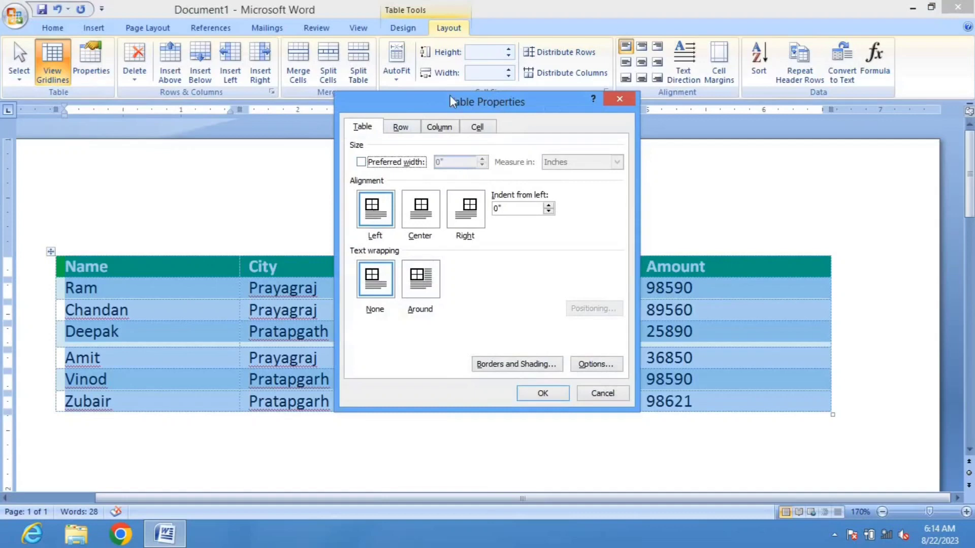
pyautogui.moveTo(450, 103); pyautogui.dragTo(485, 56)
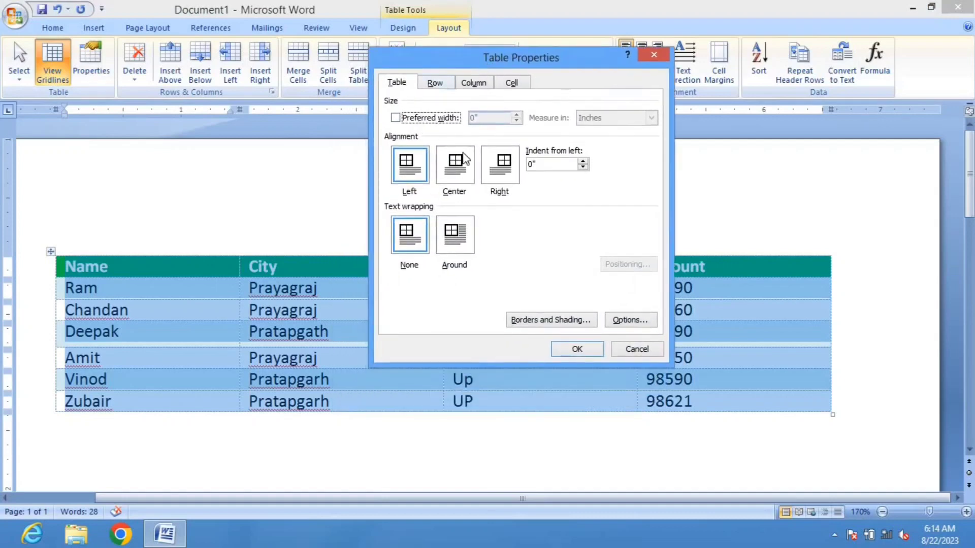
pyautogui.click(634, 348)
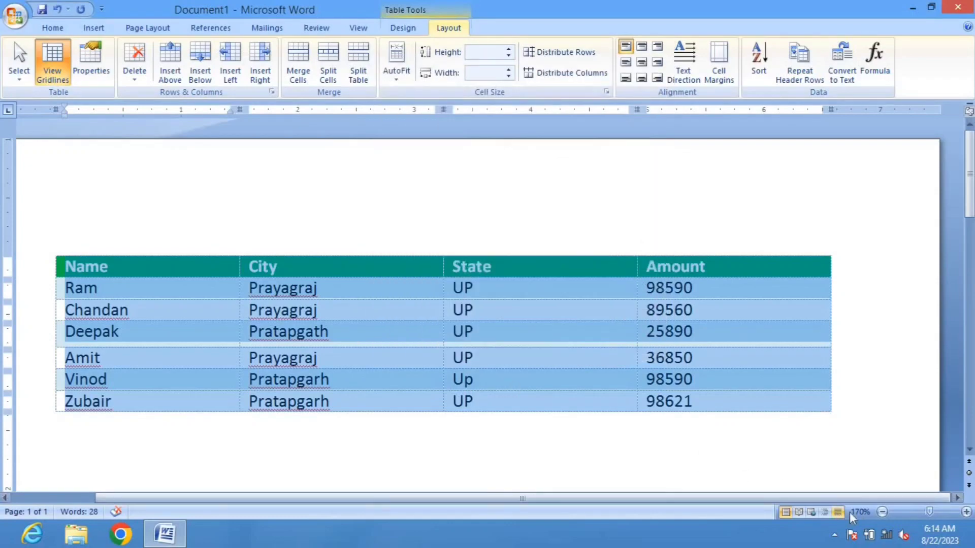
# Step: Set the selected table's alignment to Center in Table Properties, trying the Right option before applying
pyautogui.click(880, 512)
pyautogui.click(881, 512)
pyautogui.click(881, 512)
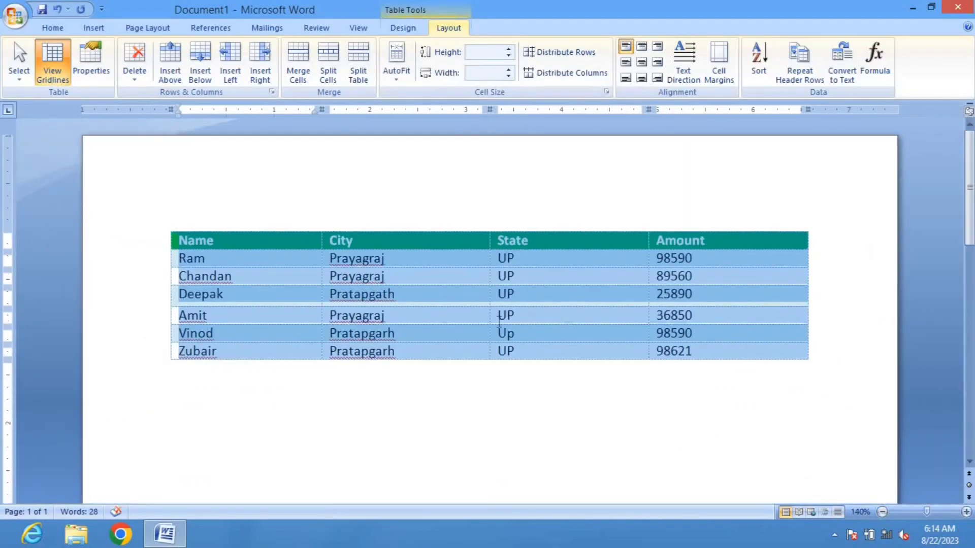
pyautogui.click(107, 71)
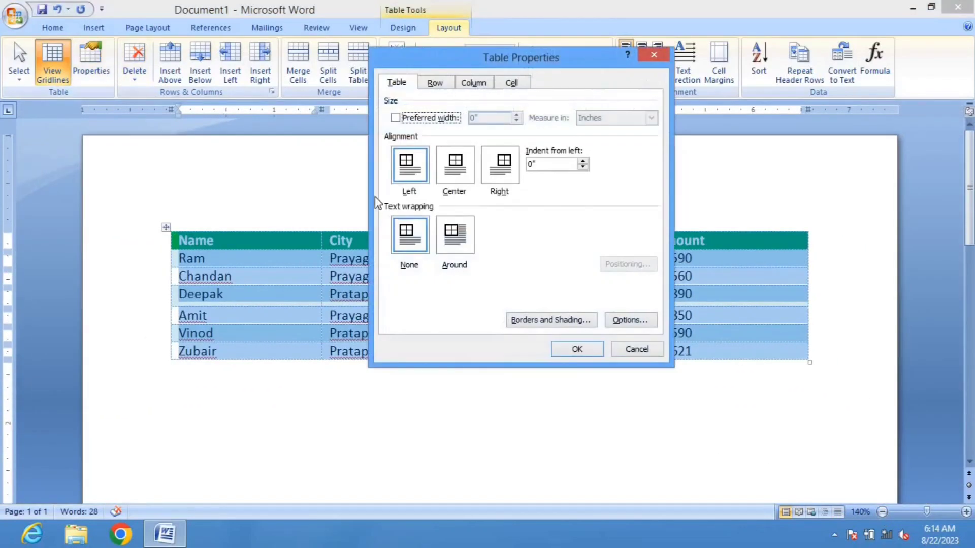
pyautogui.click(449, 170)
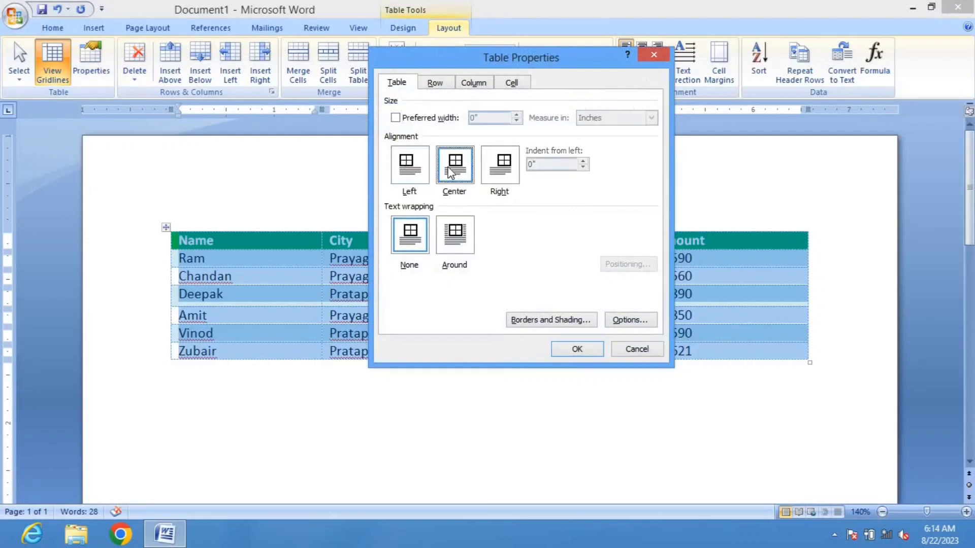
pyautogui.click(505, 172)
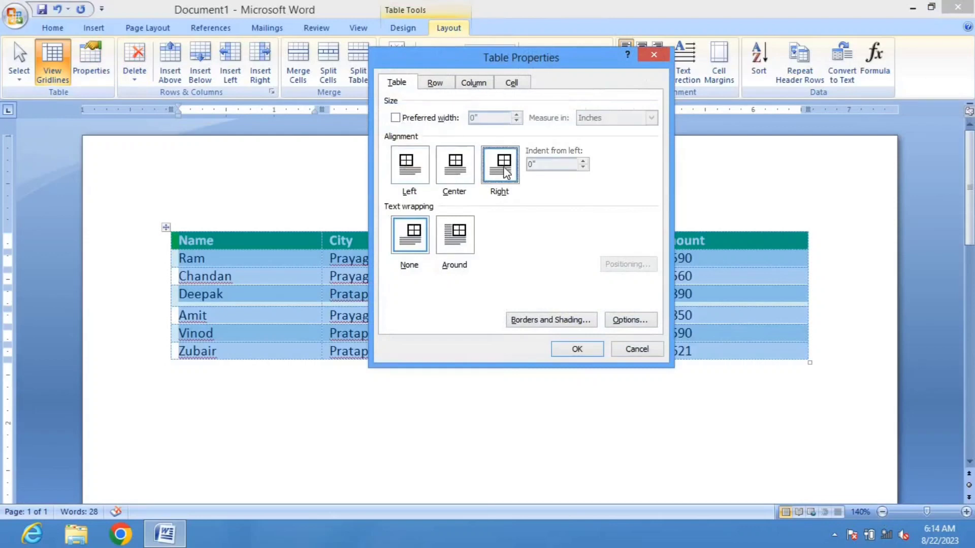
pyautogui.click(455, 170)
pyautogui.click(579, 349)
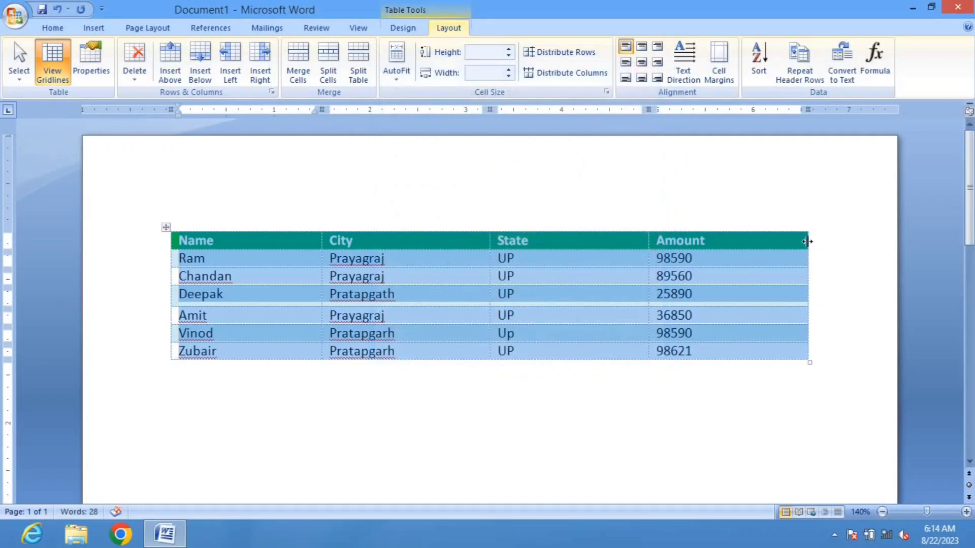
# Step: Narrow the Amount column from the table's outer edge and the Name column to about 1.13 inches
pyautogui.moveTo(807, 242); pyautogui.dragTo(735, 241)
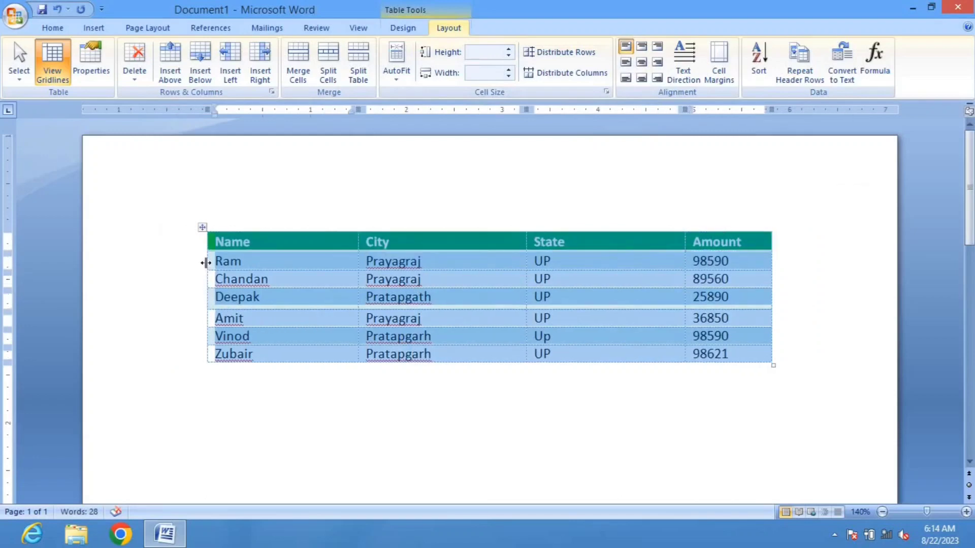
pyautogui.moveTo(207, 261); pyautogui.dragTo(249, 264)
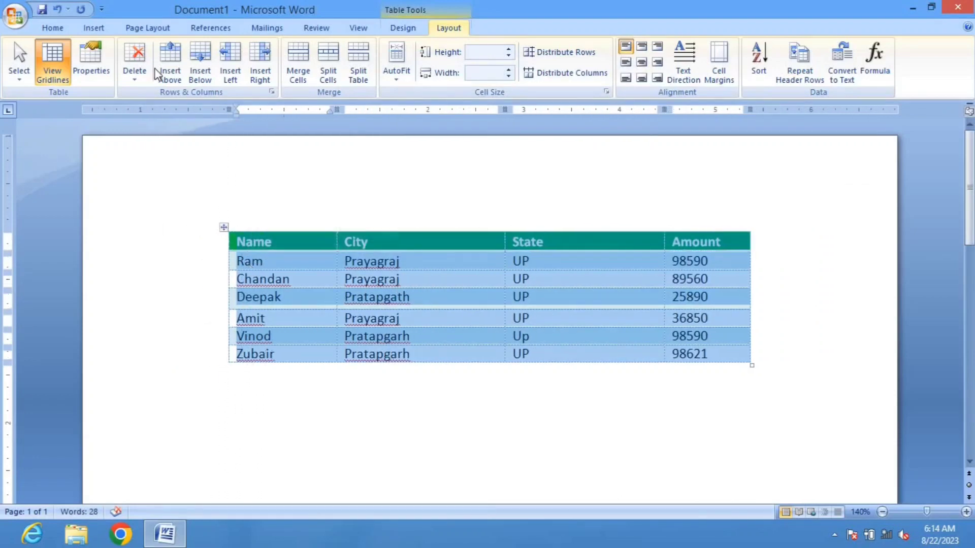
# Step: Apply Left alignment to the narrowed table in Table Properties, and replace it with Right alignment
pyautogui.click(91, 61)
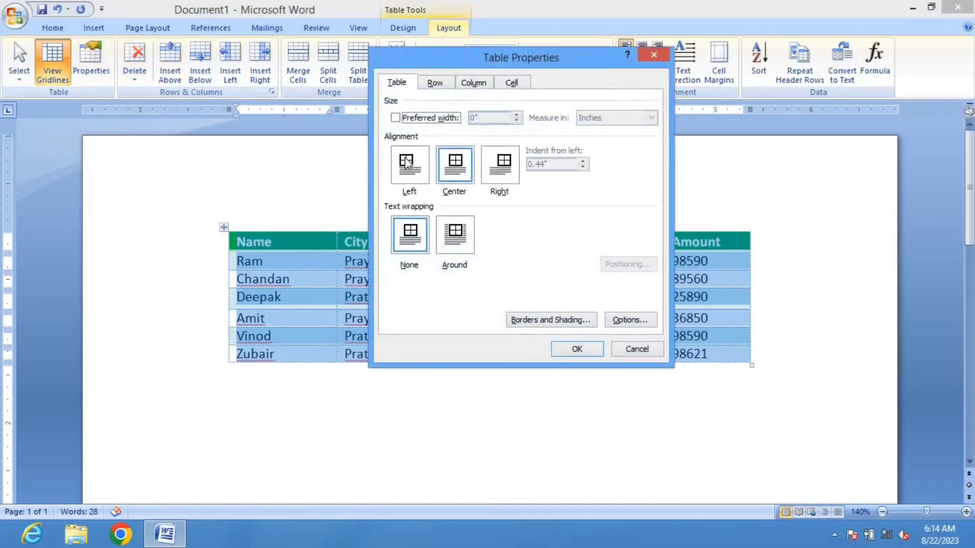
pyautogui.click(410, 164)
pyautogui.click(577, 349)
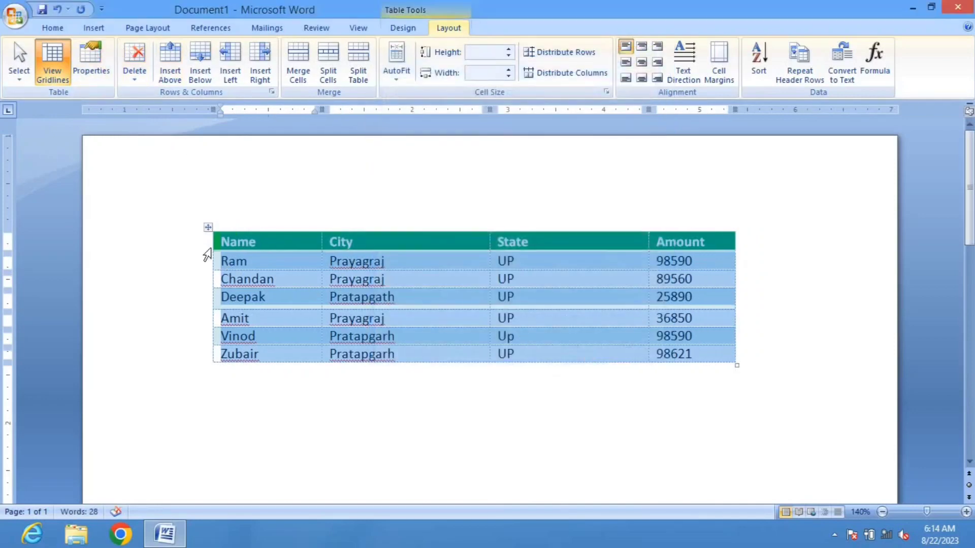
pyautogui.click(91, 61)
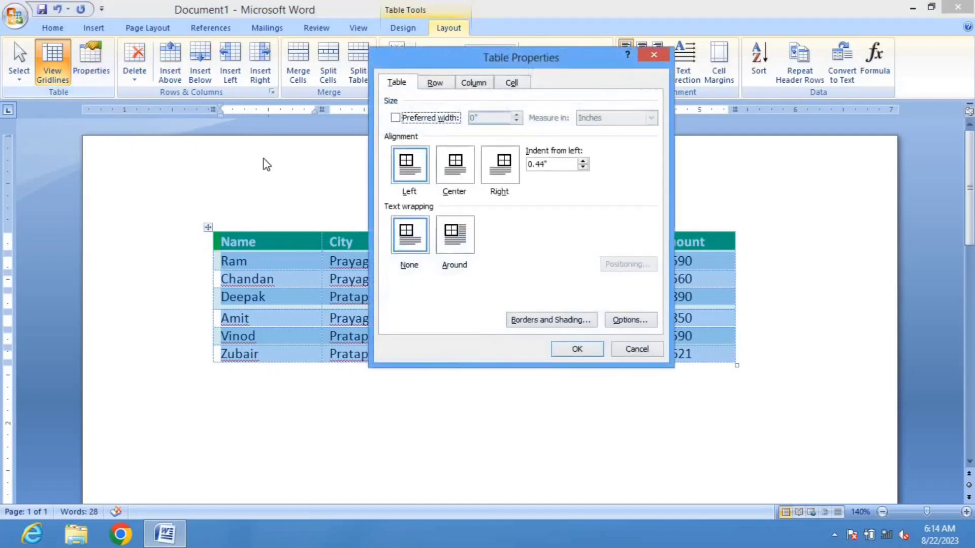
pyautogui.click(492, 168)
pyautogui.click(567, 349)
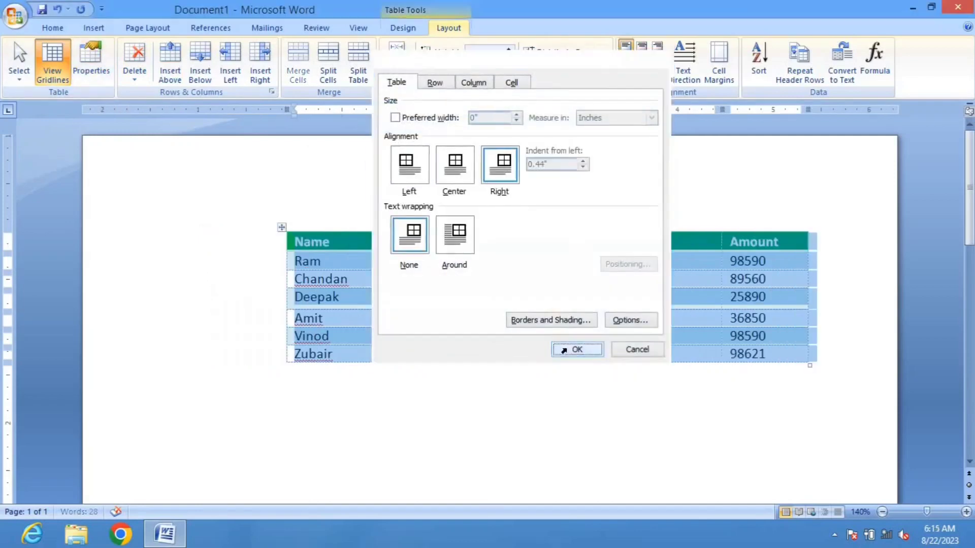
# Step: Center the table on the page through Table Properties and deselect it
pyautogui.click(87, 71)
pyautogui.click(454, 167)
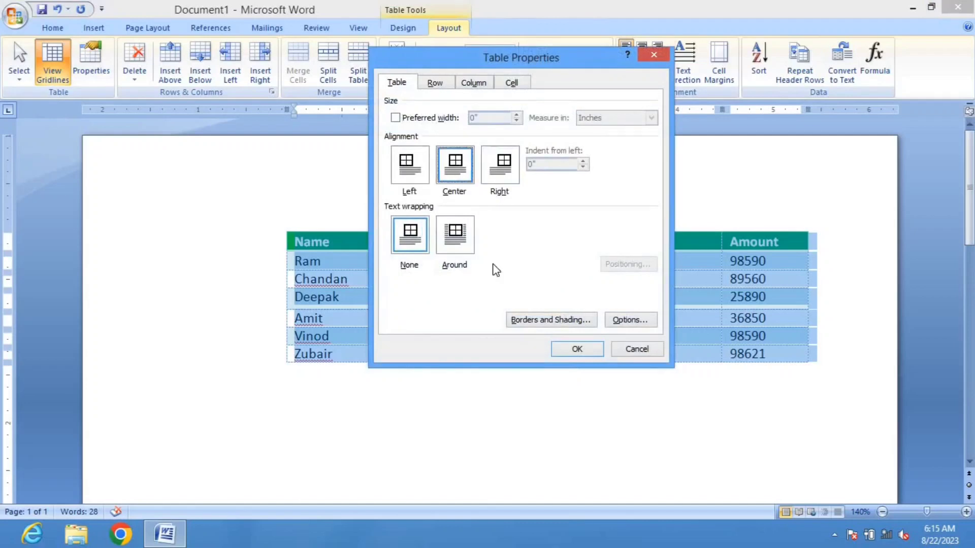
pyautogui.click(559, 351)
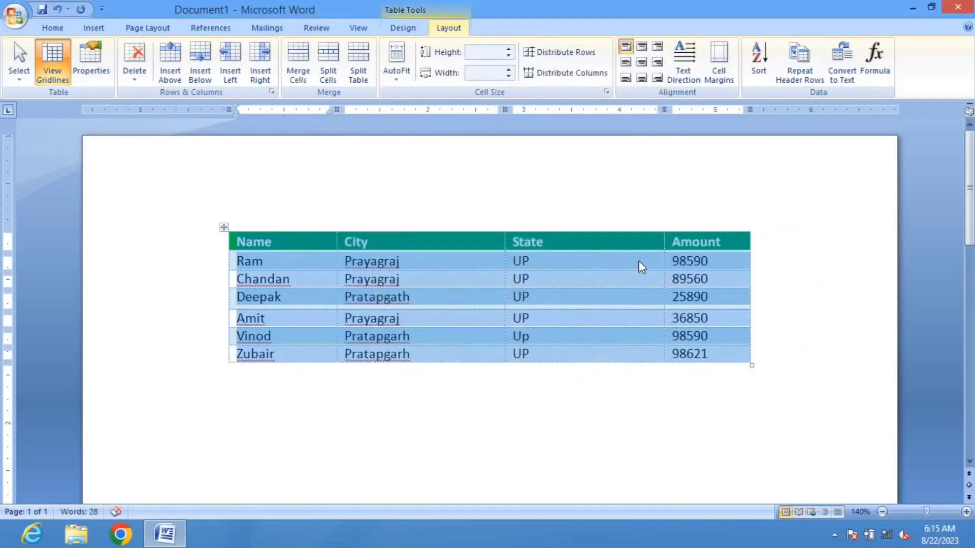
pyautogui.click(297, 282)
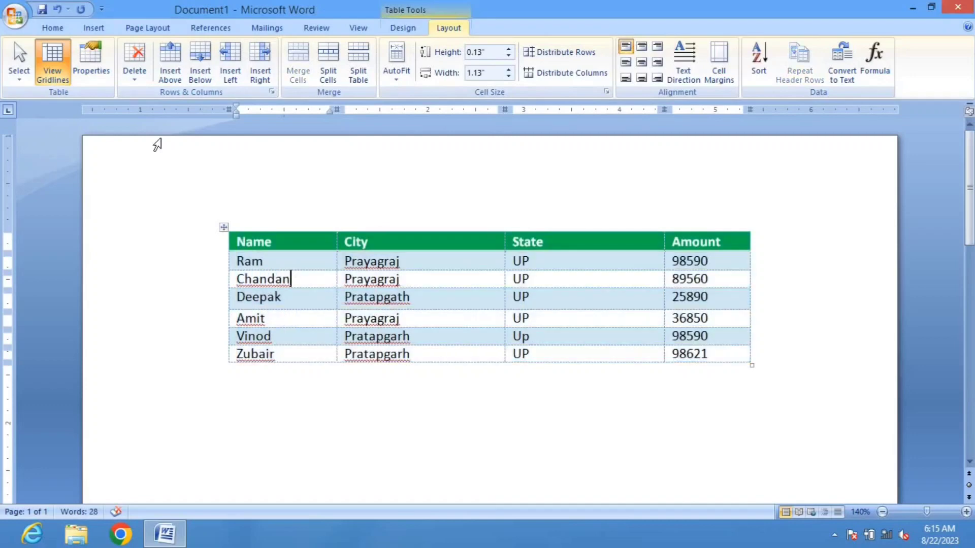
# Step: Delete the last record's State cell with the Shift cells left option, and undo the deletion
pyautogui.click(135, 78)
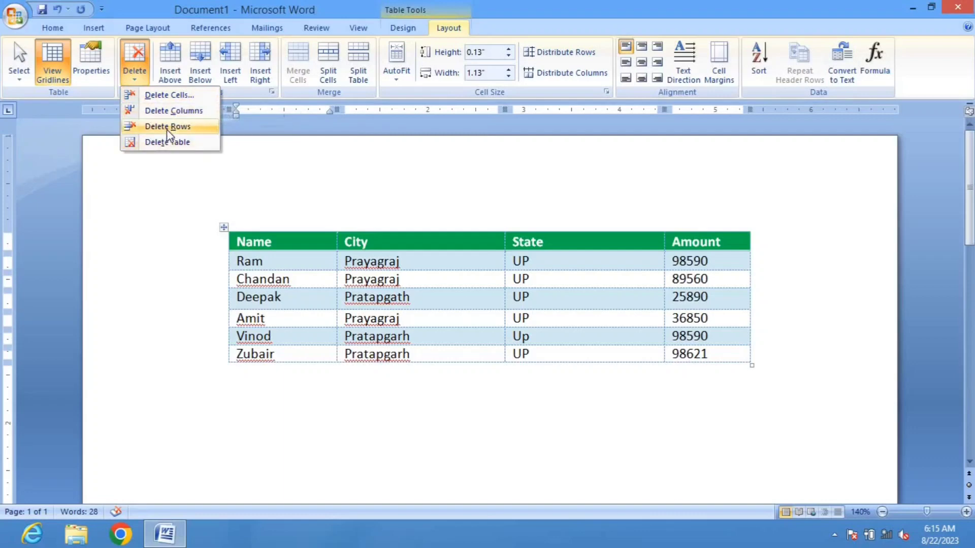
pyautogui.click(560, 360)
pyautogui.click(560, 357)
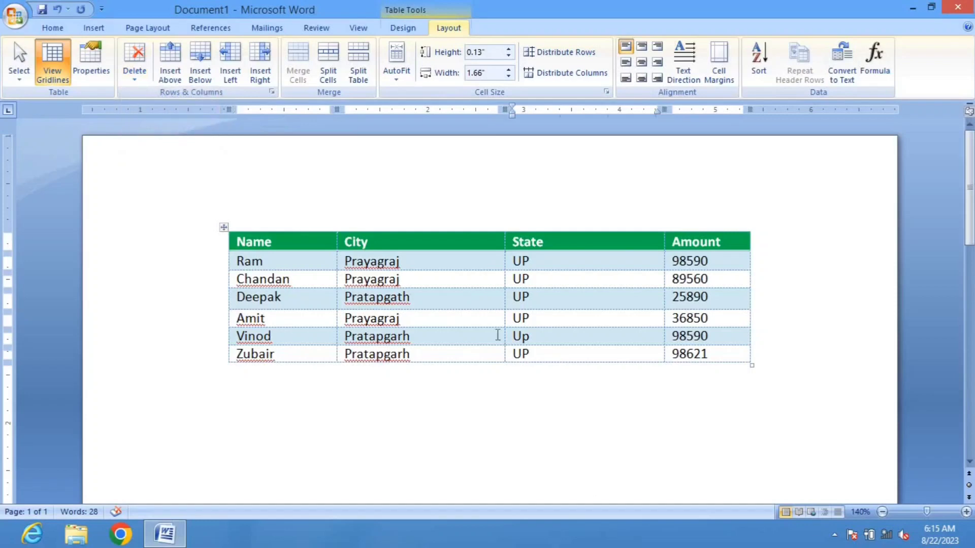
pyautogui.click(135, 63)
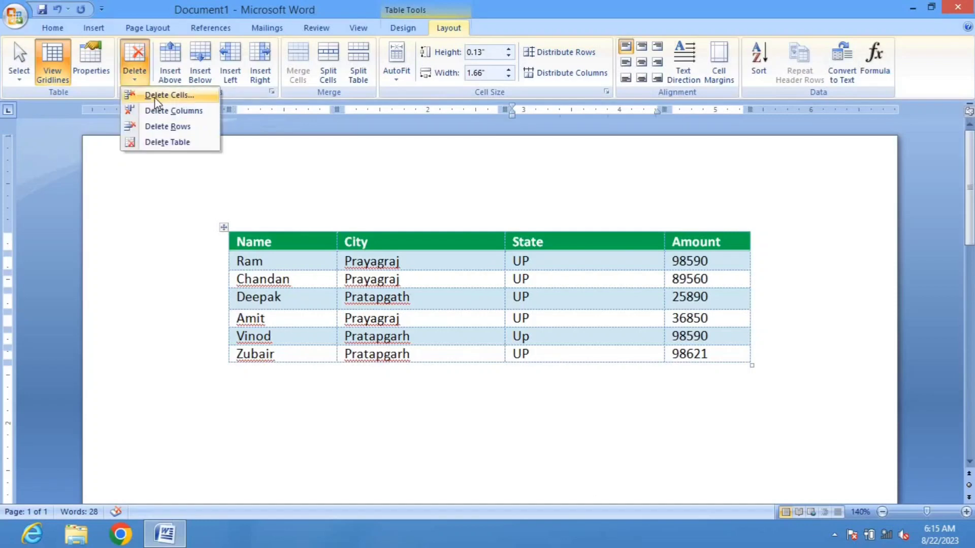
pyautogui.click(155, 95)
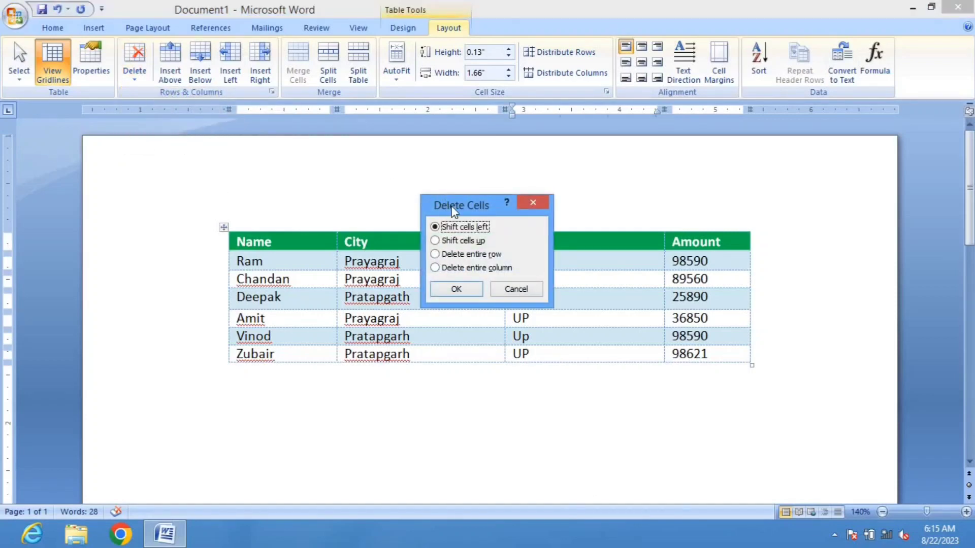
pyautogui.moveTo(453, 210); pyautogui.dragTo(397, 181)
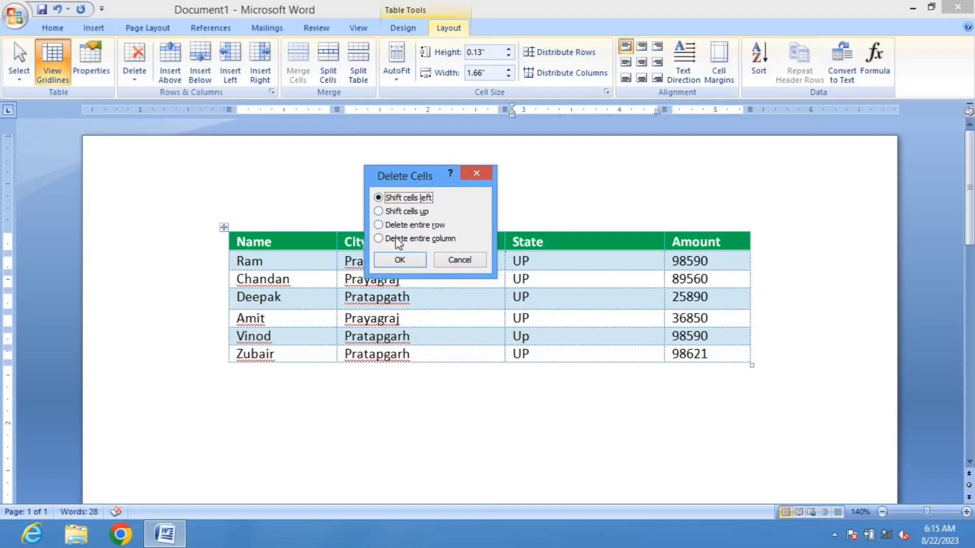
pyautogui.click(416, 259)
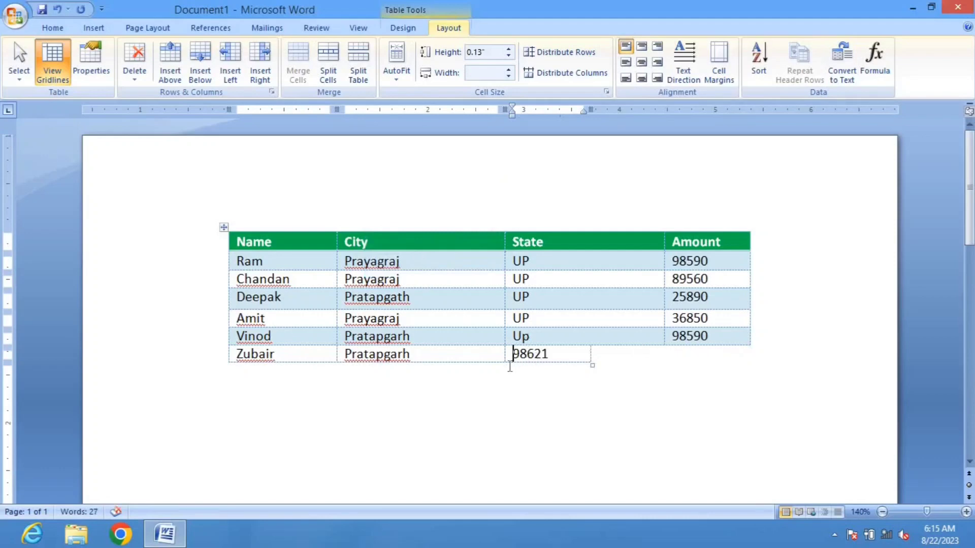
pyautogui.hotkey('ctrl', 'z')
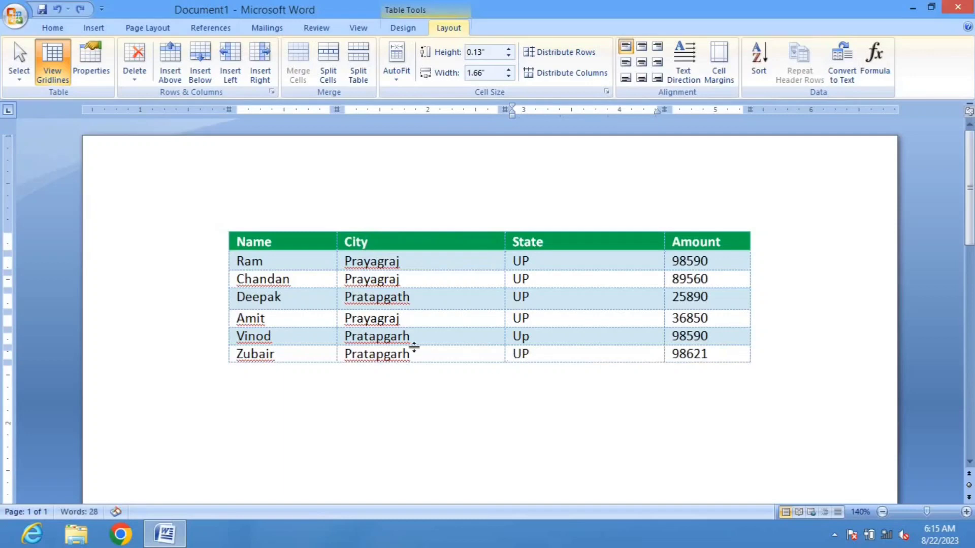
# Step: Try deleting the State column with Delete Columns, using the text cursor in the last record's State cell
pyautogui.click(144, 77)
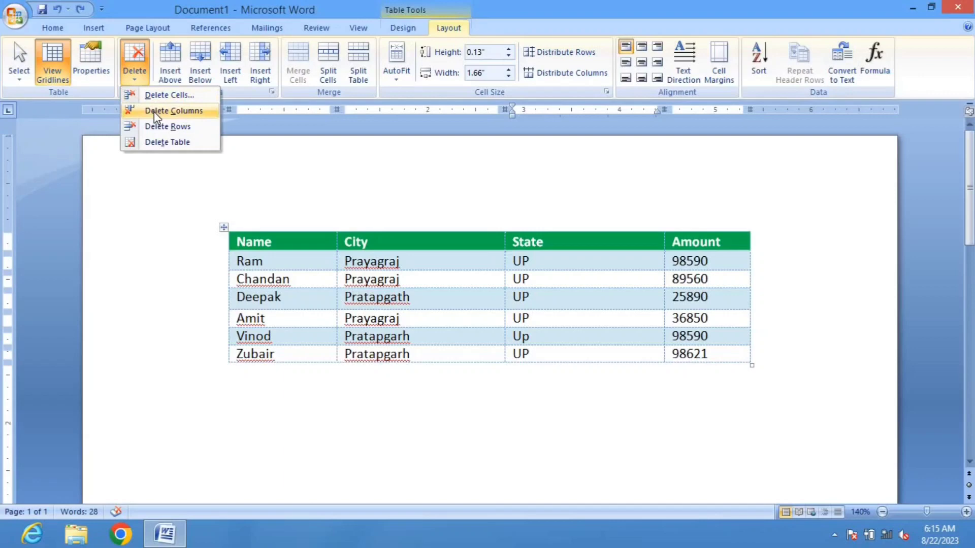
pyautogui.click(558, 267)
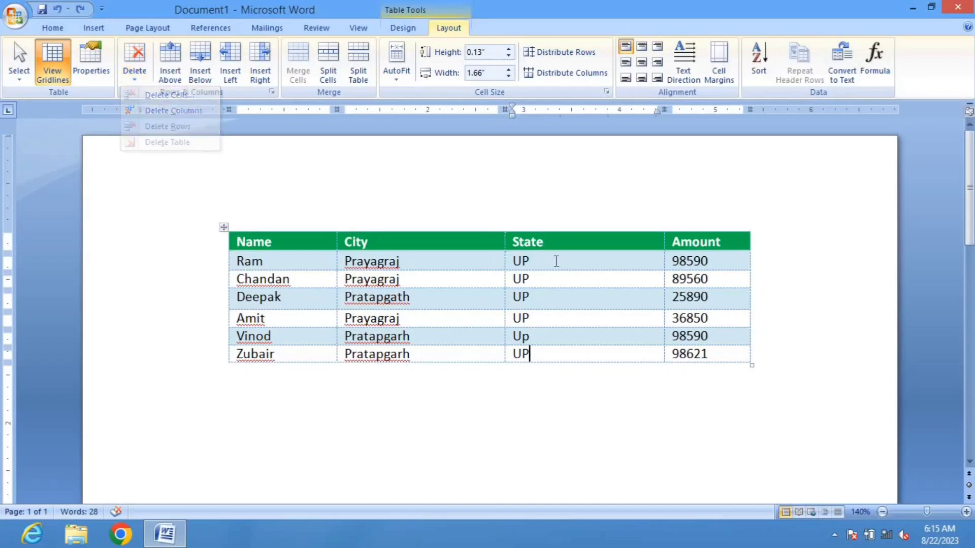
pyautogui.click(132, 79)
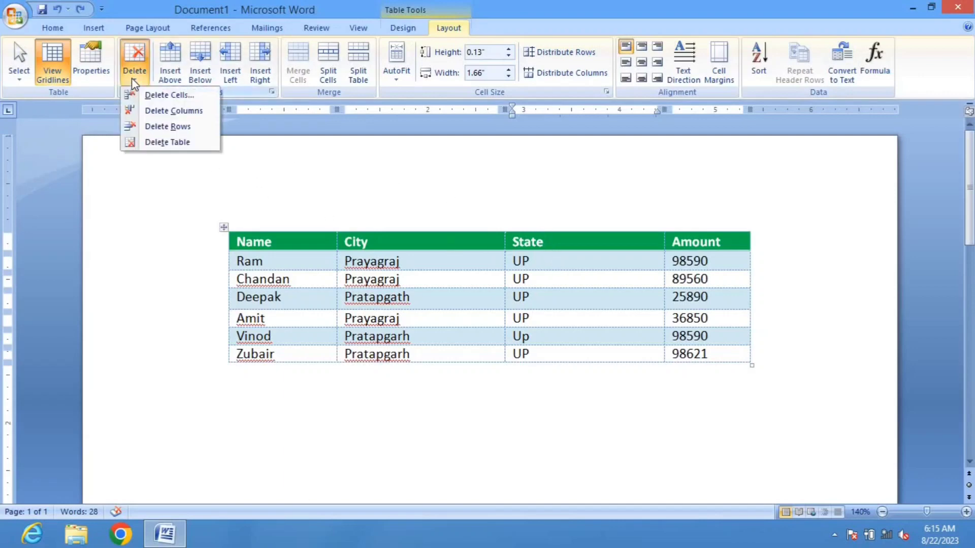
pyautogui.click(175, 111)
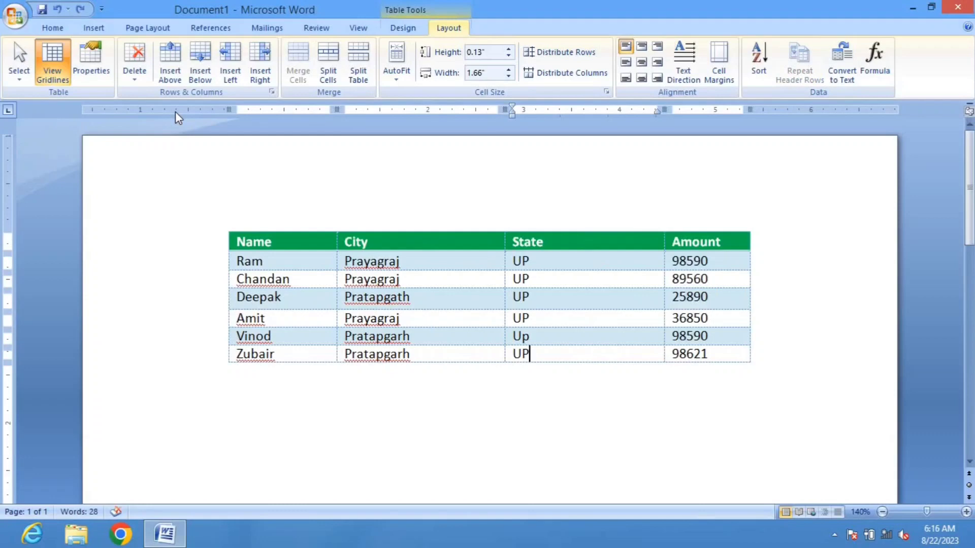
# Step: Delete the last record's row with Delete Rows, and undo the deletion
pyautogui.click(134, 66)
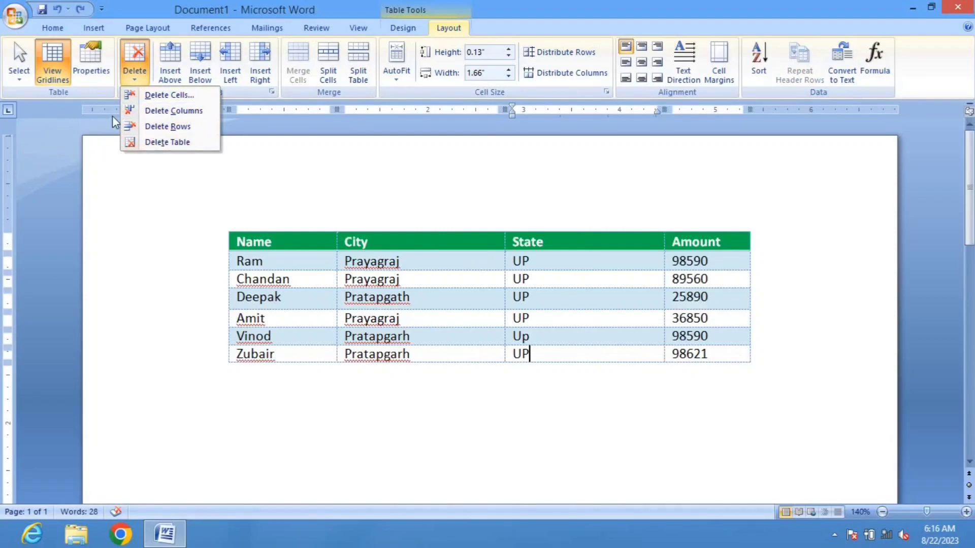
pyautogui.click(168, 126)
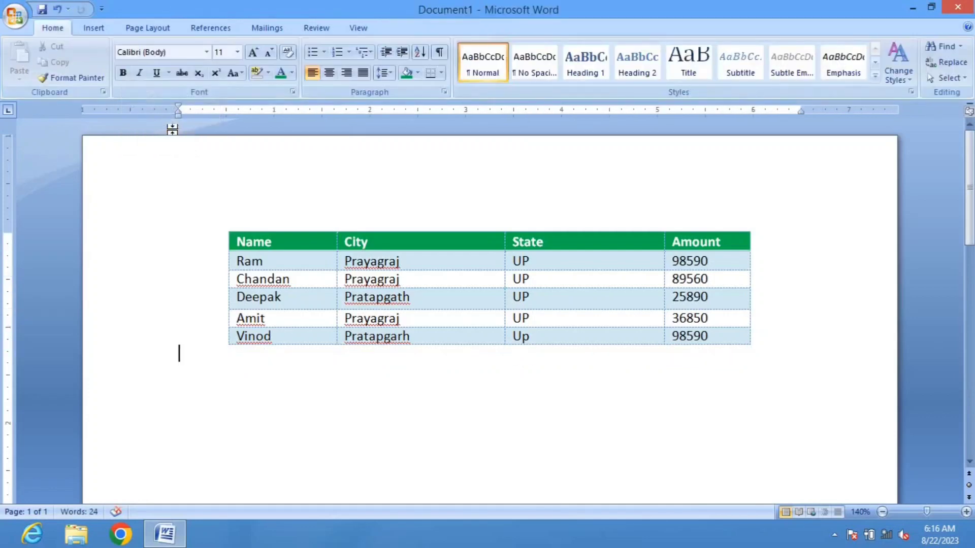
pyautogui.hotkey('ctrl', 'z')
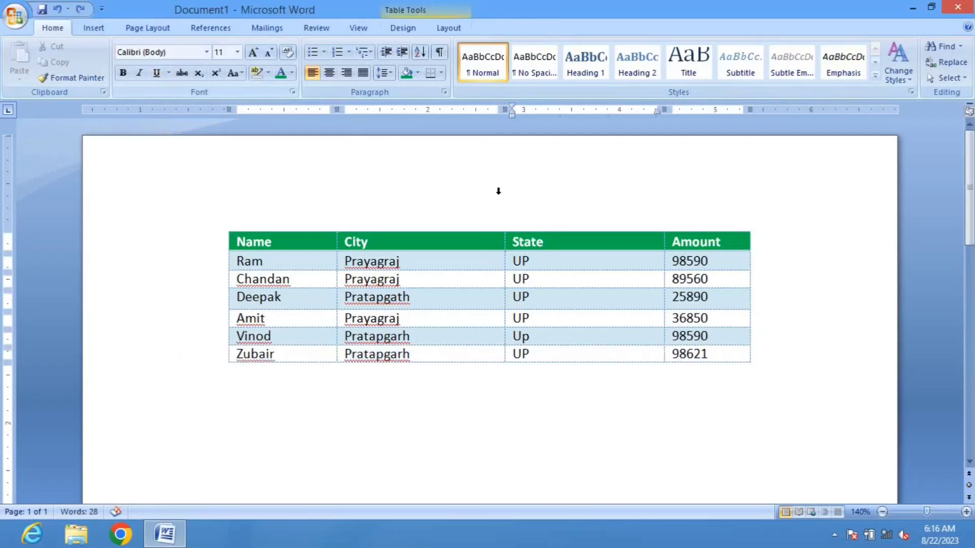
# Step: Delete the whole table with Delete Table, and undo the deletion
pyautogui.click(440, 27)
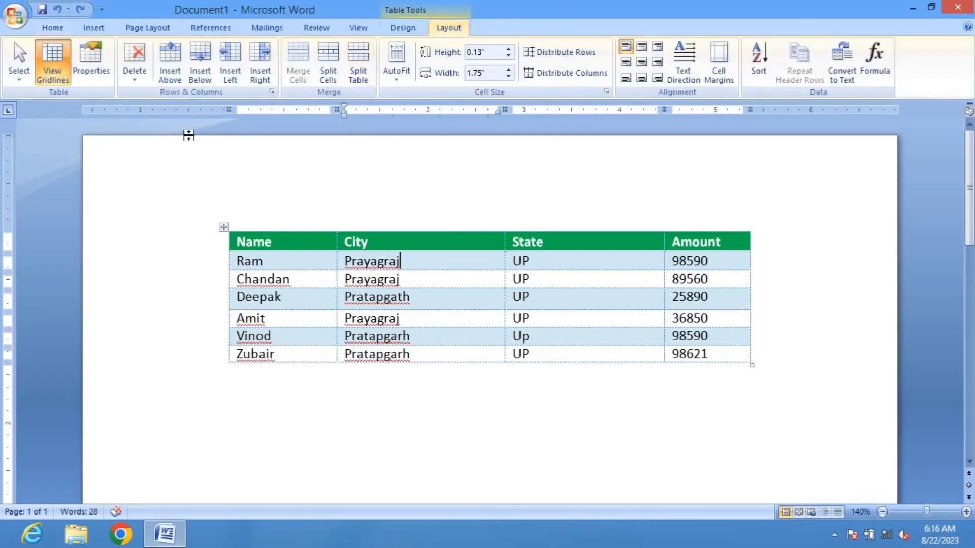
pyautogui.click(135, 58)
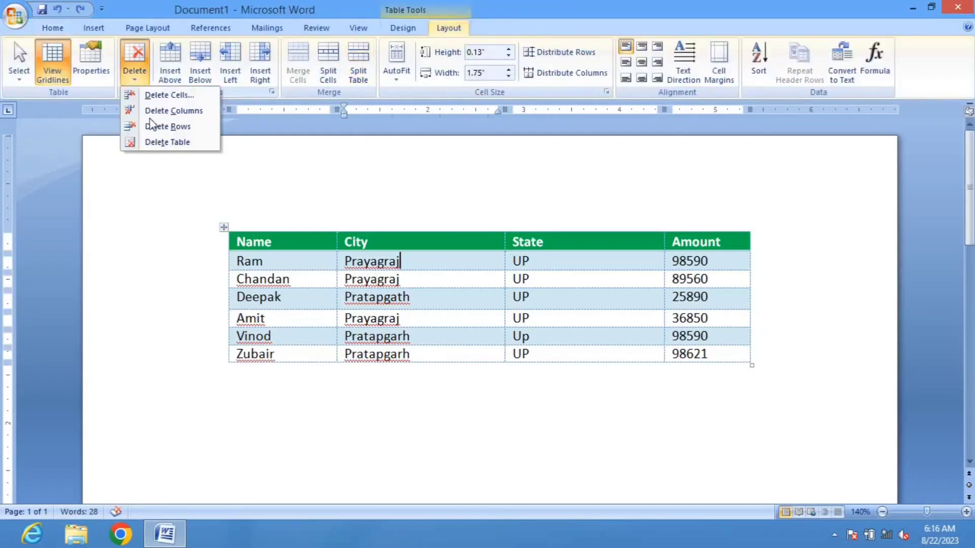
pyautogui.click(155, 145)
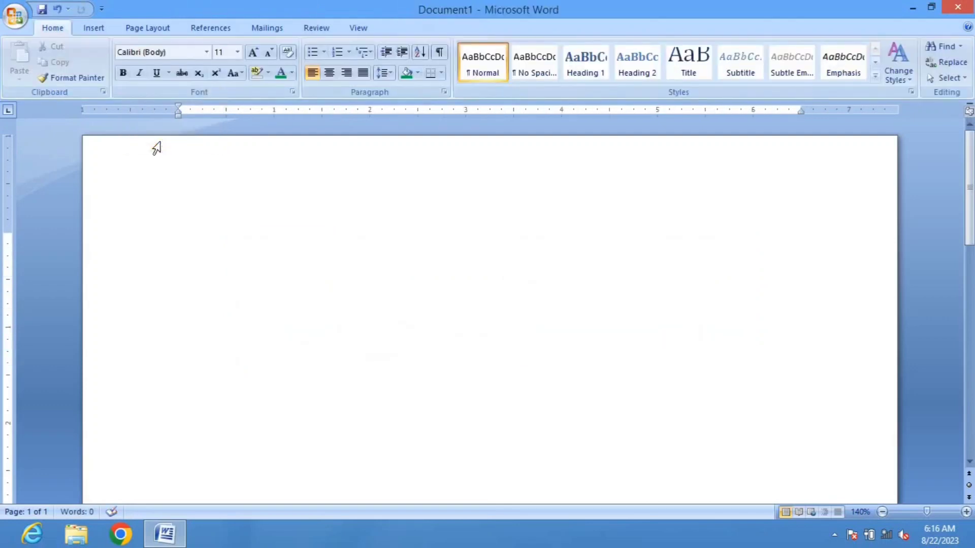
pyautogui.hotkey('ctrl', 'z')
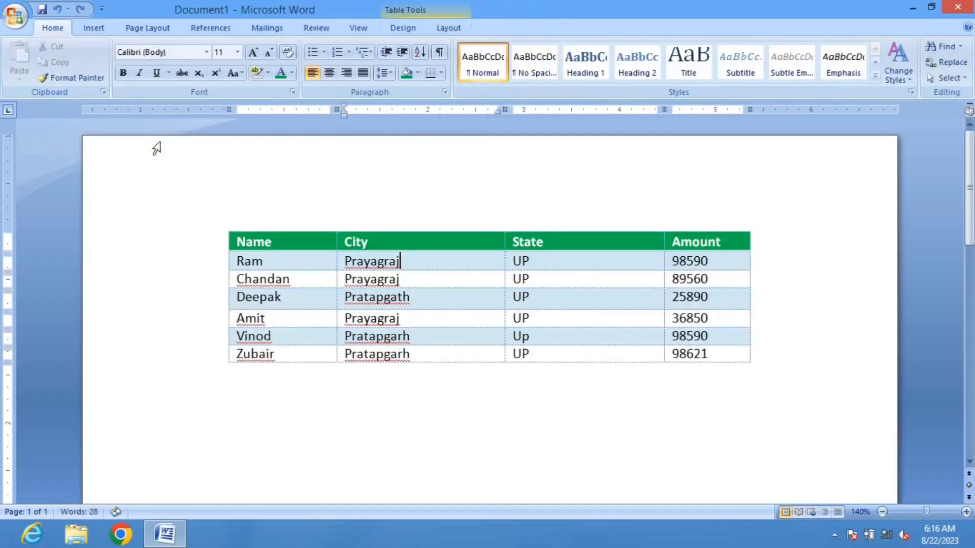
# Step: Insert a blank row directly above the fourth record in the table
pyautogui.click(442, 29)
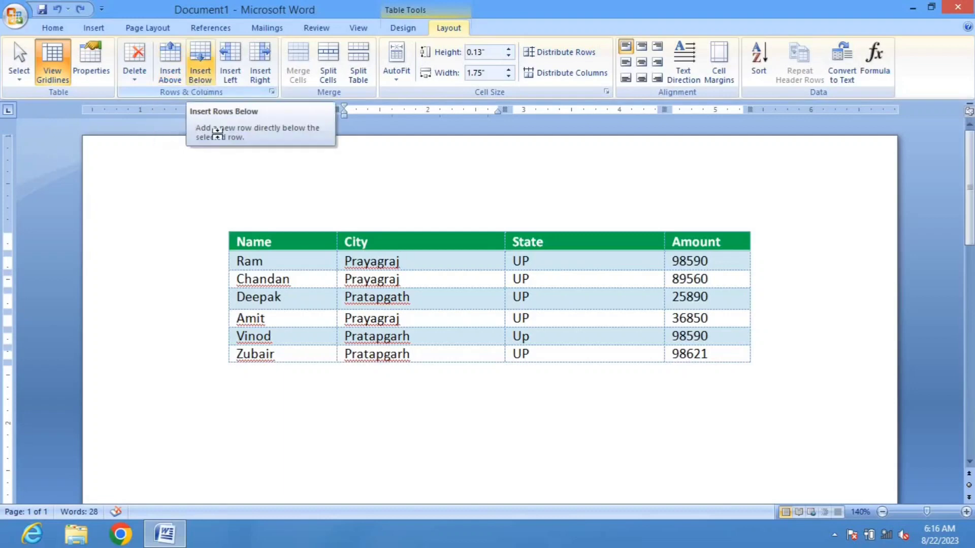
pyautogui.click(421, 320)
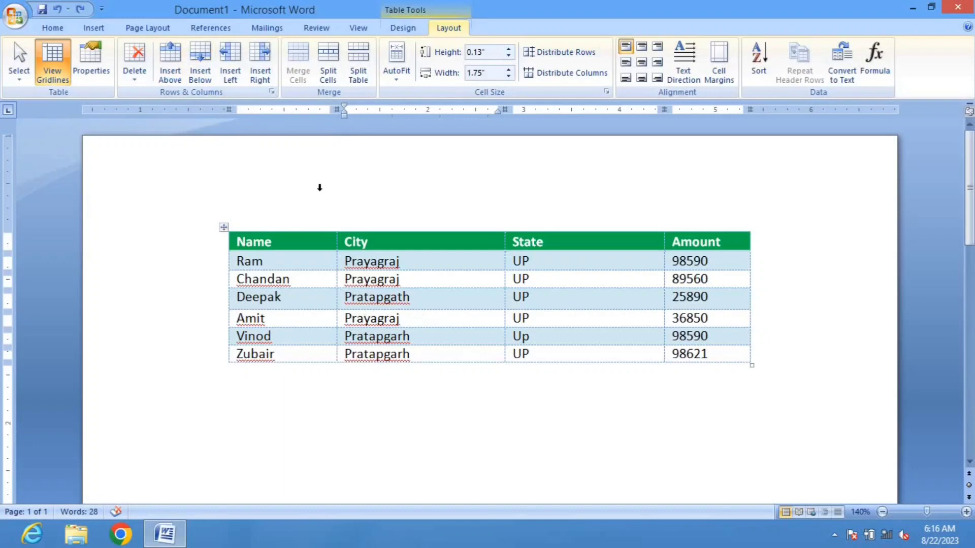
pyautogui.click(175, 81)
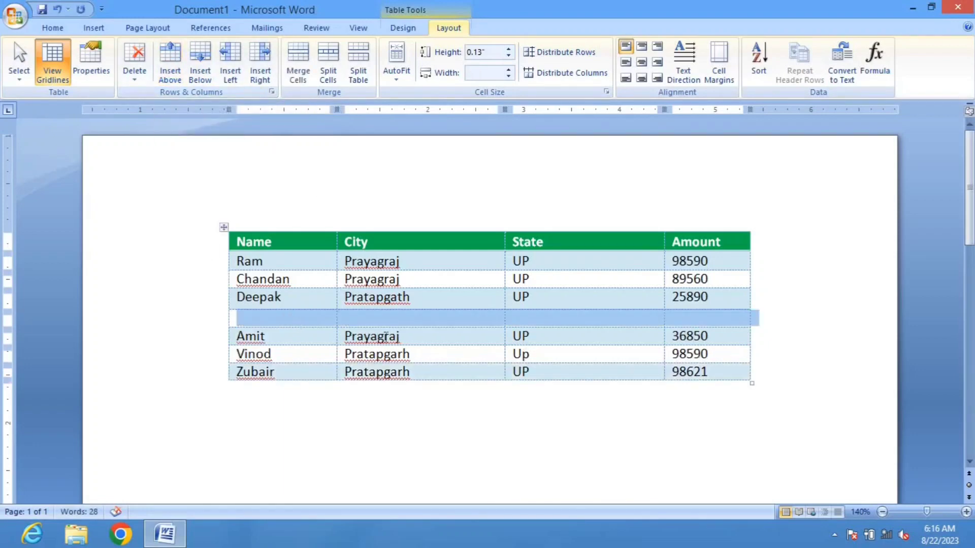
# Step: Insert a blank row directly below the record with amount 36850
pyautogui.click(386, 337)
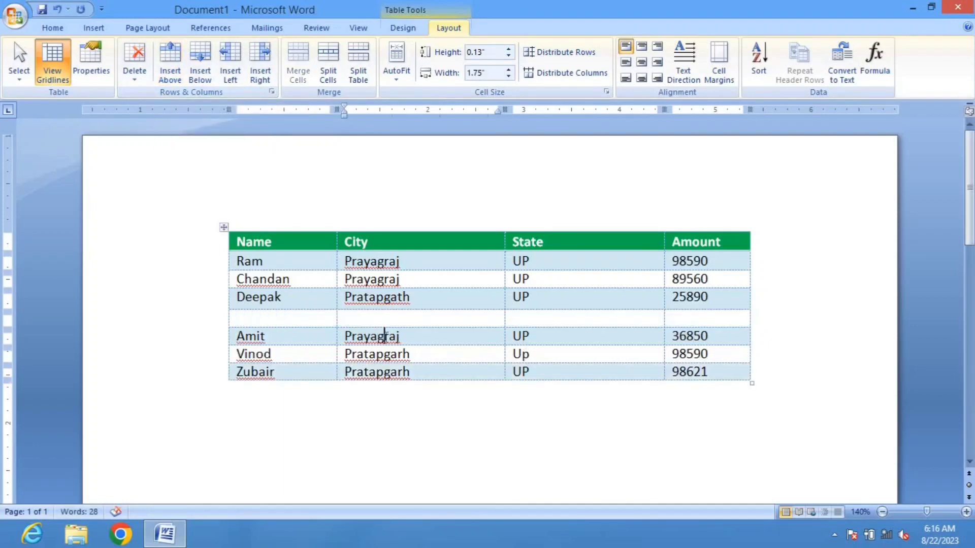
pyautogui.click(200, 72)
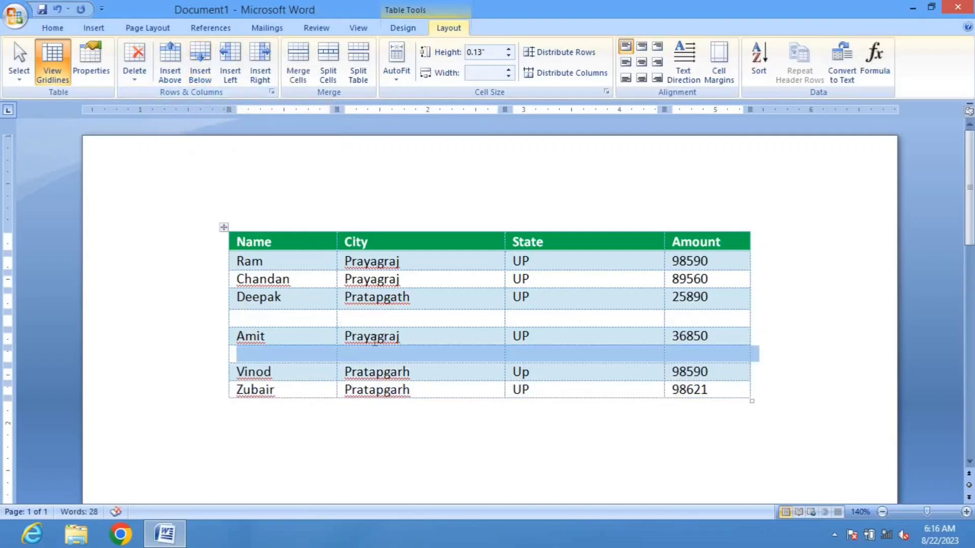
# Step: Insert one blank column before the City column and another blank column after it
pyautogui.click(444, 336)
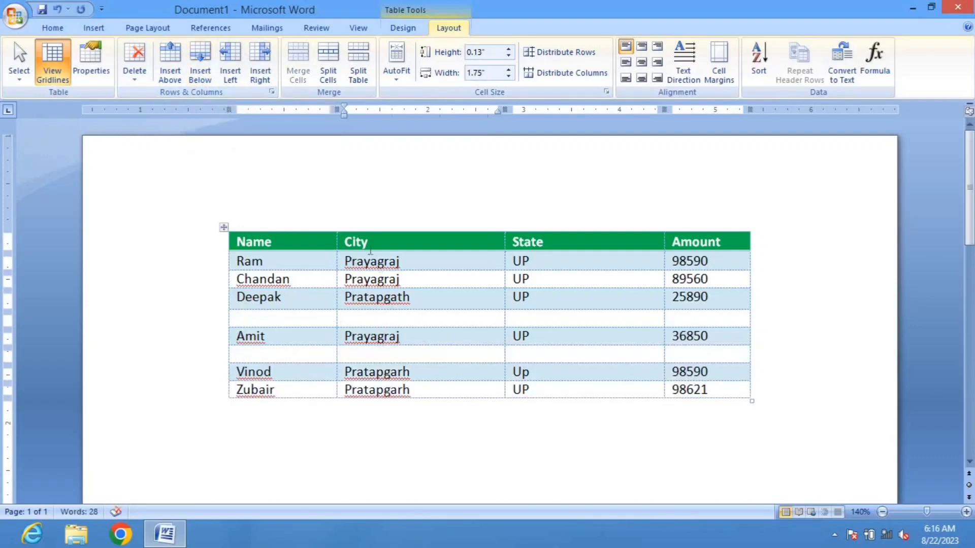
pyautogui.click(230, 65)
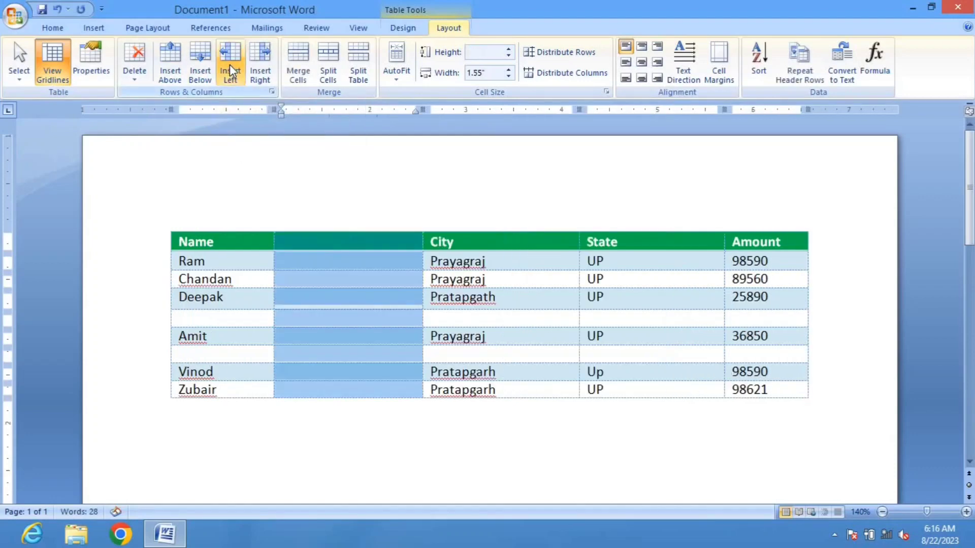
pyautogui.click(506, 333)
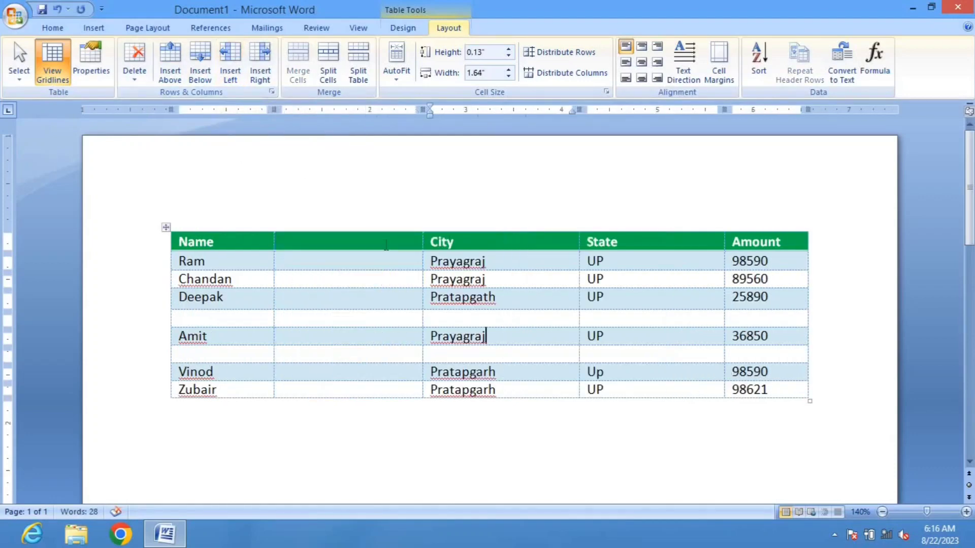
pyautogui.click(265, 69)
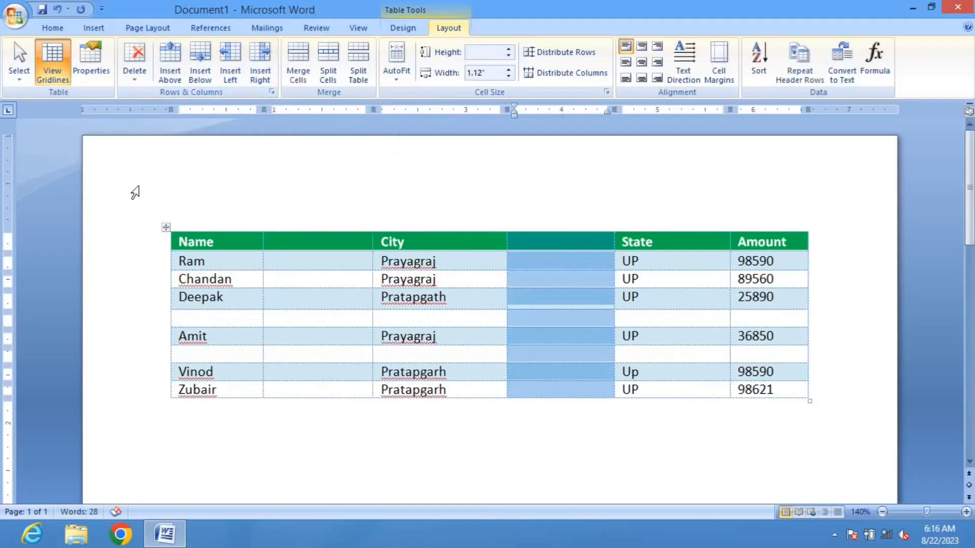
# Step: Delete both blank columns around the City column with Delete Columns
pyautogui.click(136, 83)
pyautogui.click(154, 111)
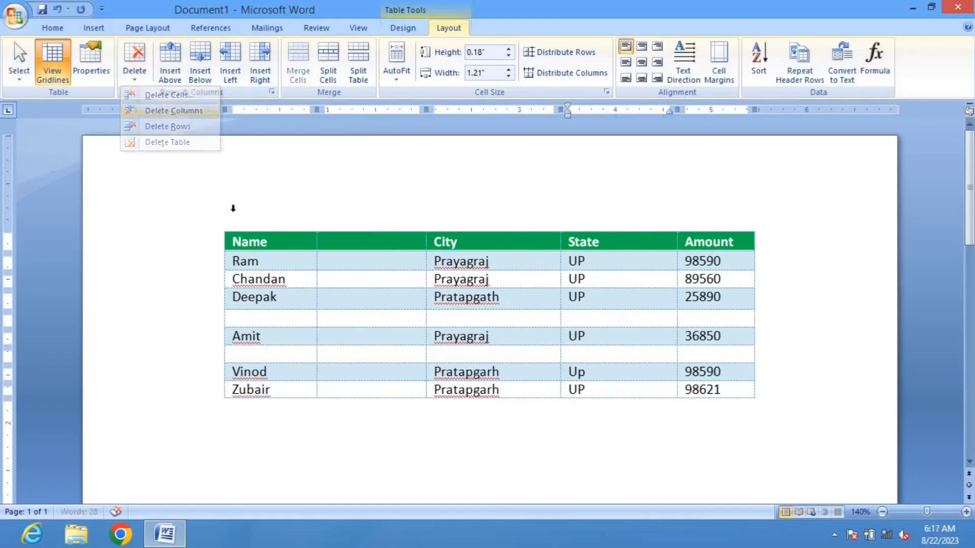
pyautogui.click(345, 257)
pyautogui.click(135, 76)
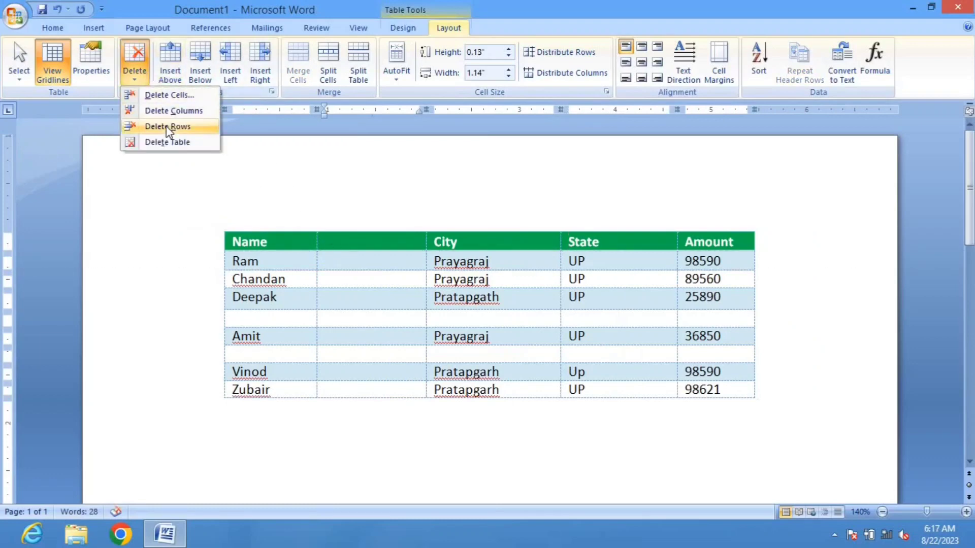
pyautogui.click(165, 112)
# Step: Fill the blank row above the 36850 record with a first name, city Pratapgarh, state UP and amount 85920
pyautogui.click(348, 321)
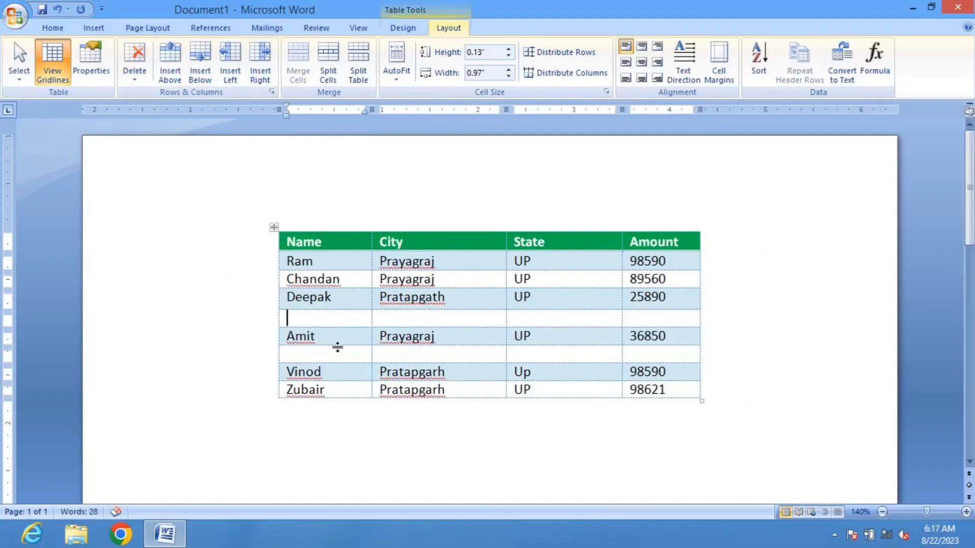
pyautogui.write('Govind')
pyautogui.press('Tab')
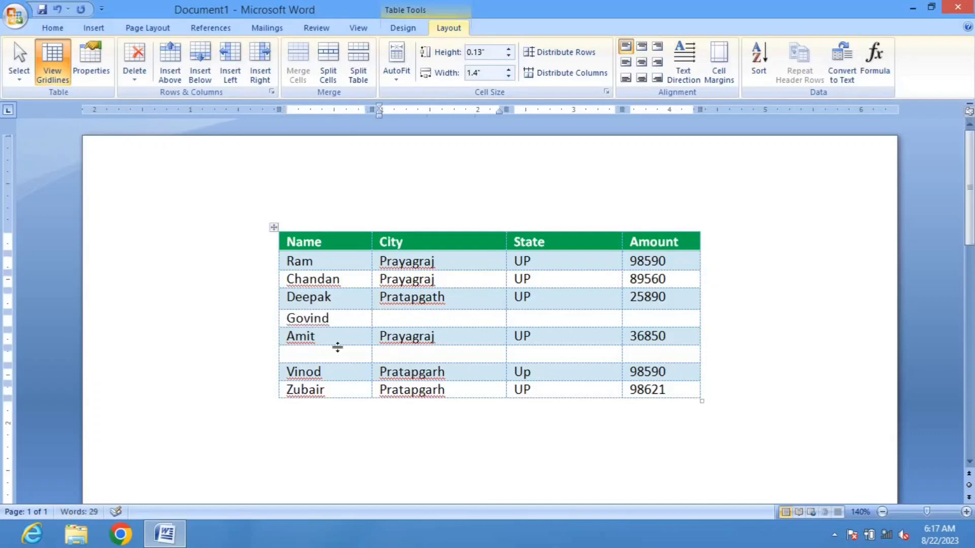
pyautogui.write('Prata')
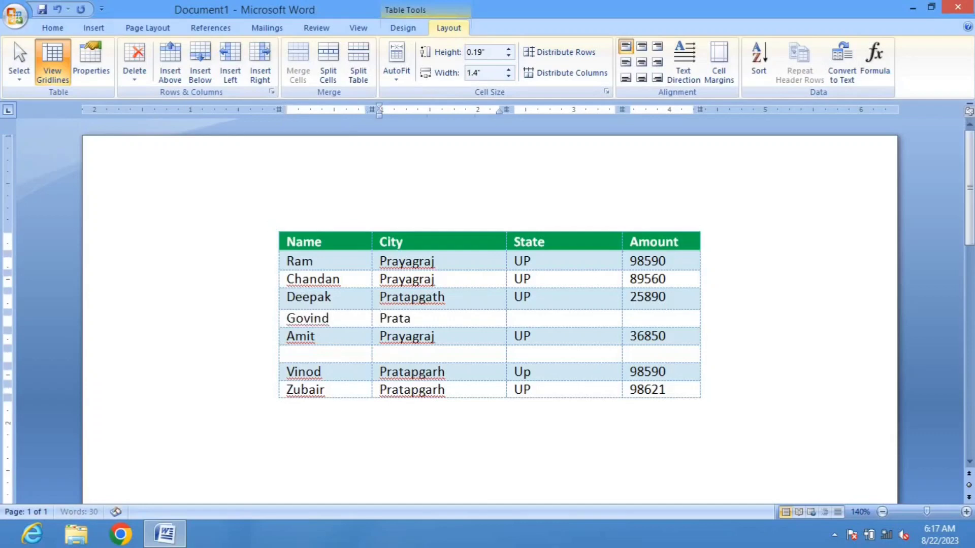
pyautogui.write('pgarh')
pyautogui.press('Tab')
pyautogui.write('UP')
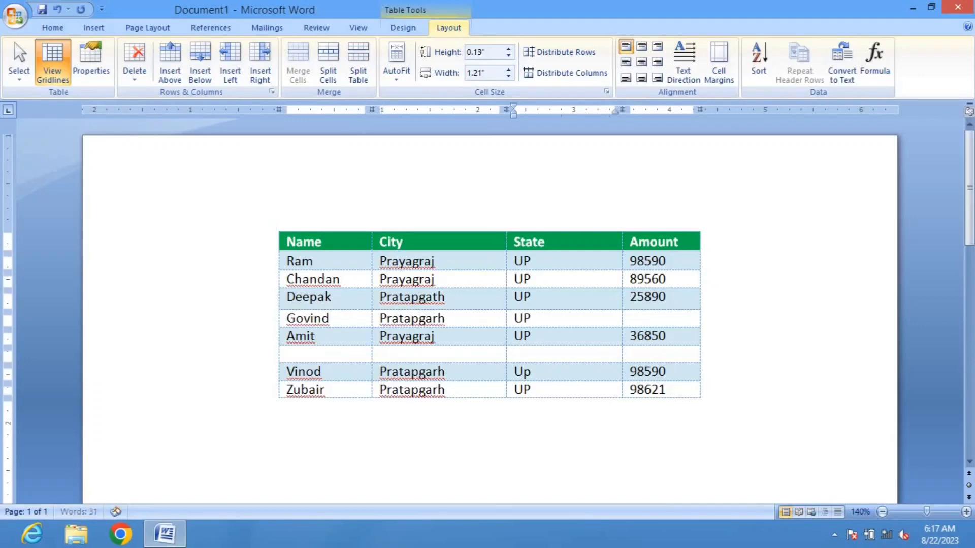
pyautogui.press('Tab')
pyautogui.write('85920')
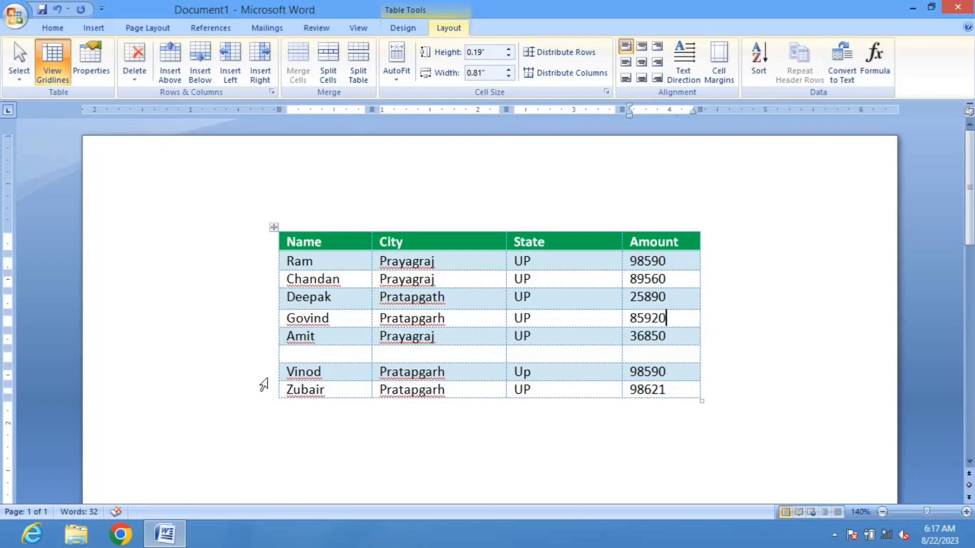
# Step: Delete the remaining blank row below the 36850 record with Delete Rows
pyautogui.click(281, 355)
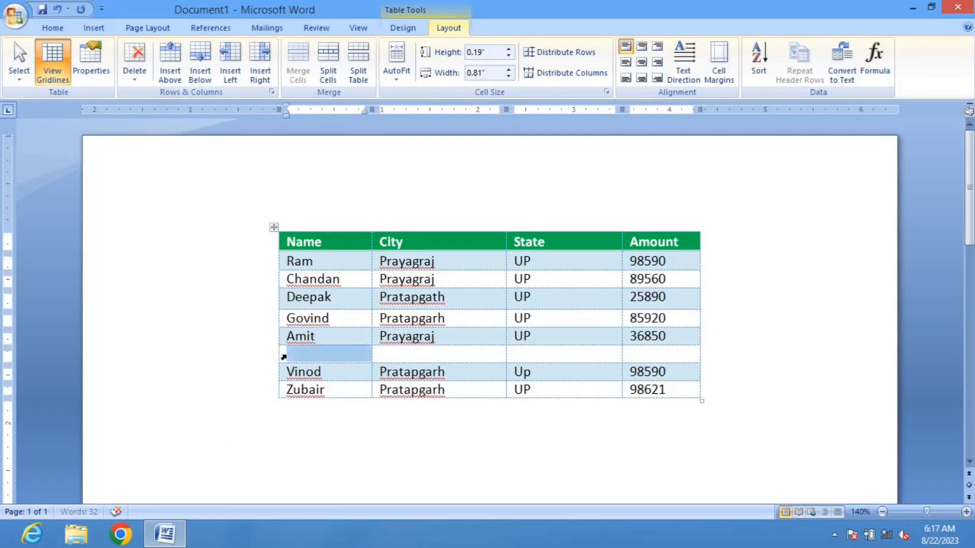
pyautogui.click(135, 76)
pyautogui.click(160, 124)
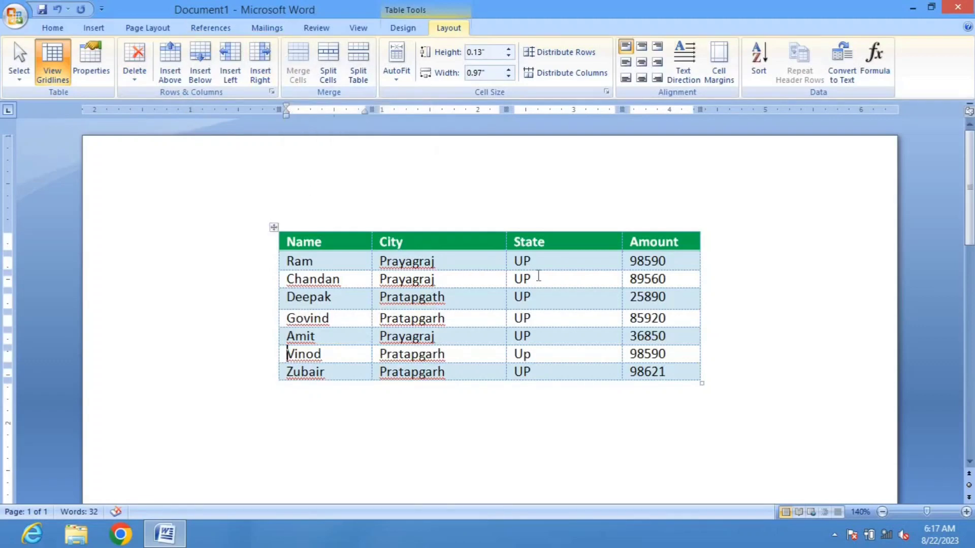
# Step: Add a blank row at the end of the table and merge its four cells into one
pyautogui.click(669, 371)
pyautogui.press('Tab')
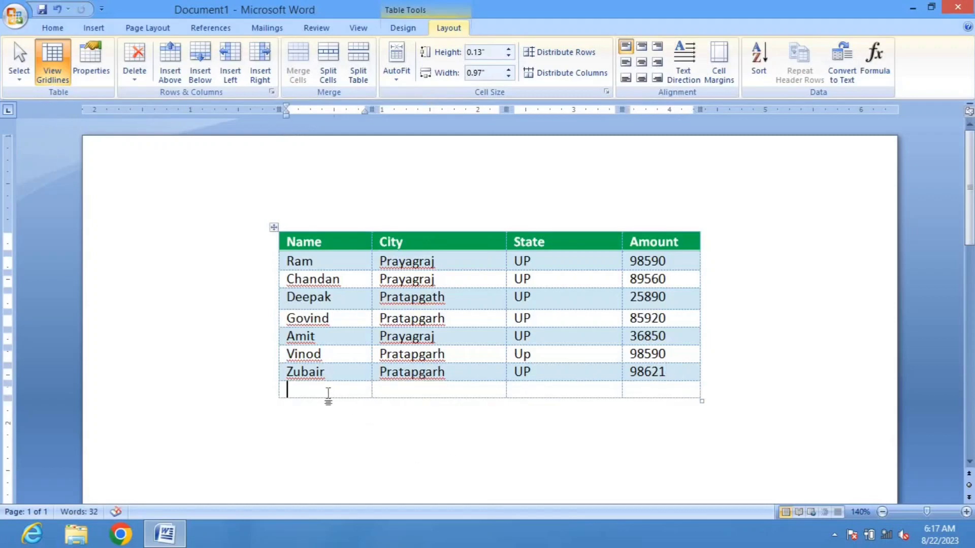
pyautogui.moveTo(311, 394); pyautogui.dragTo(642, 398)
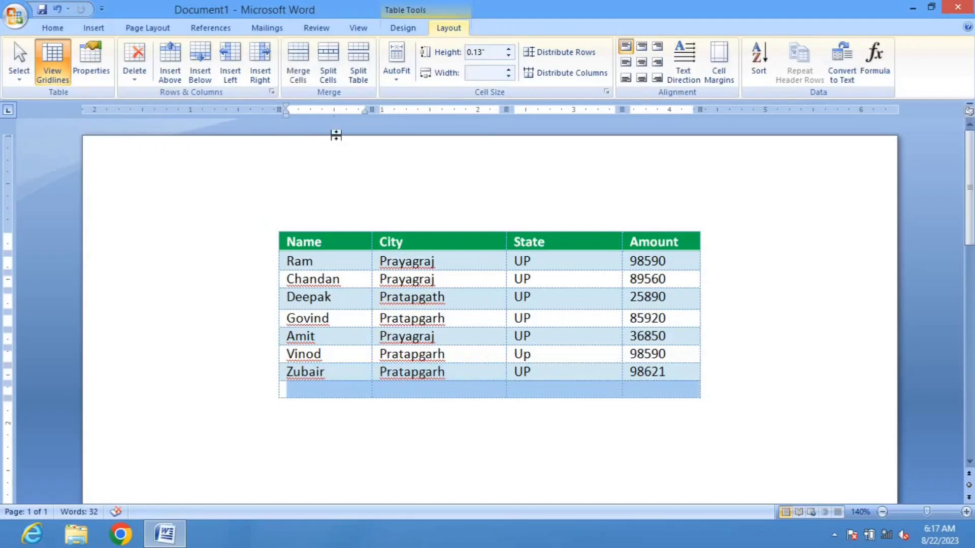
pyautogui.click(298, 74)
pyautogui.click(419, 416)
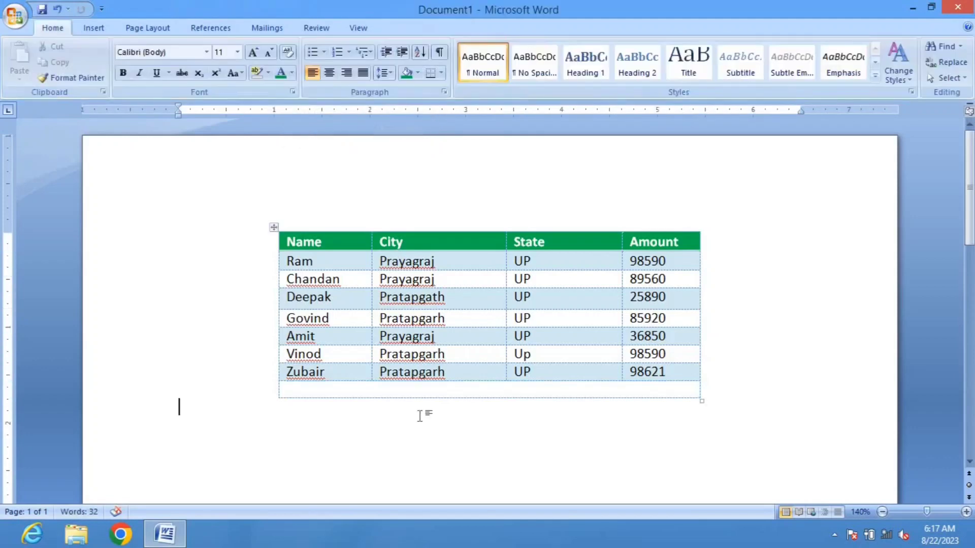
# Step: Split the merged cell in the table's last row into three columns and one row
pyautogui.click(373, 394)
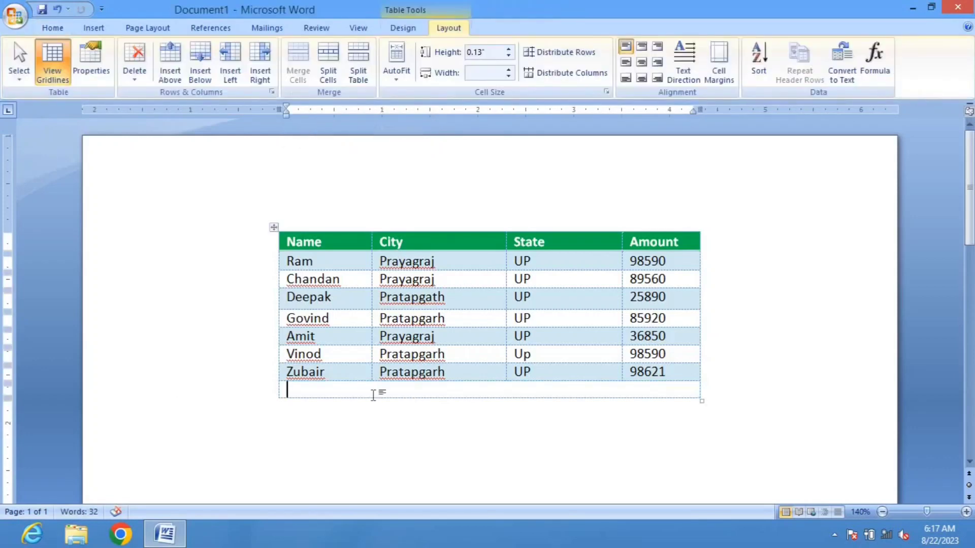
pyautogui.click(330, 75)
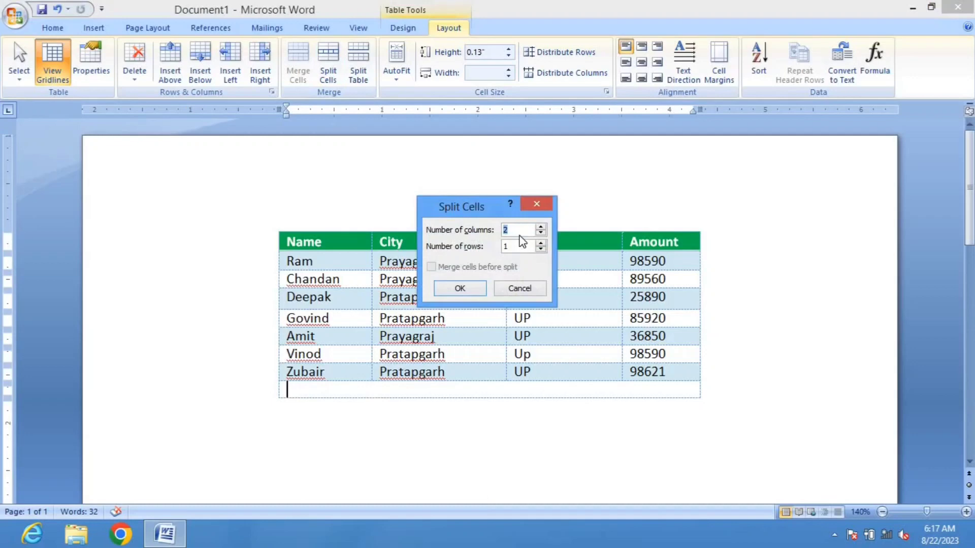
pyautogui.write('3')
pyautogui.click(460, 288)
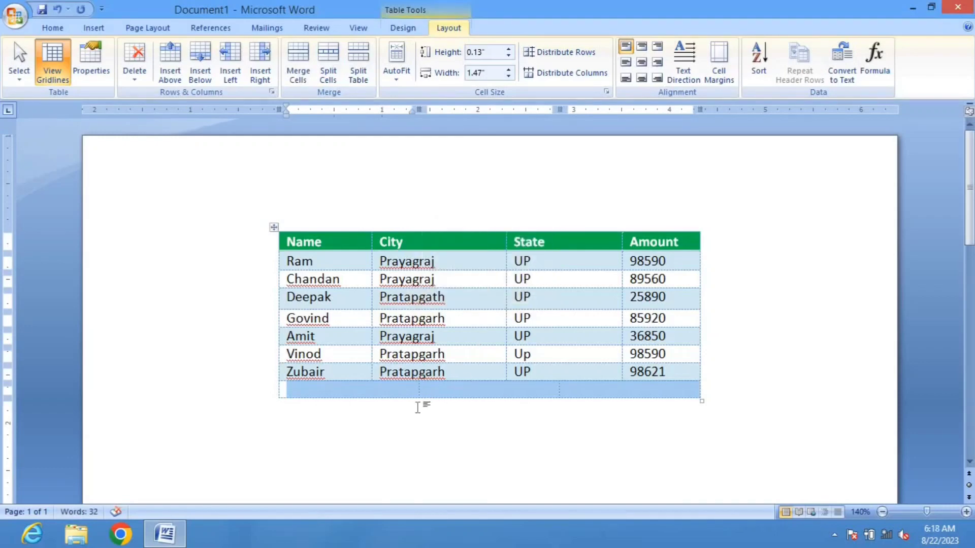
pyautogui.click(400, 405)
pyautogui.click(388, 393)
pyautogui.click(428, 391)
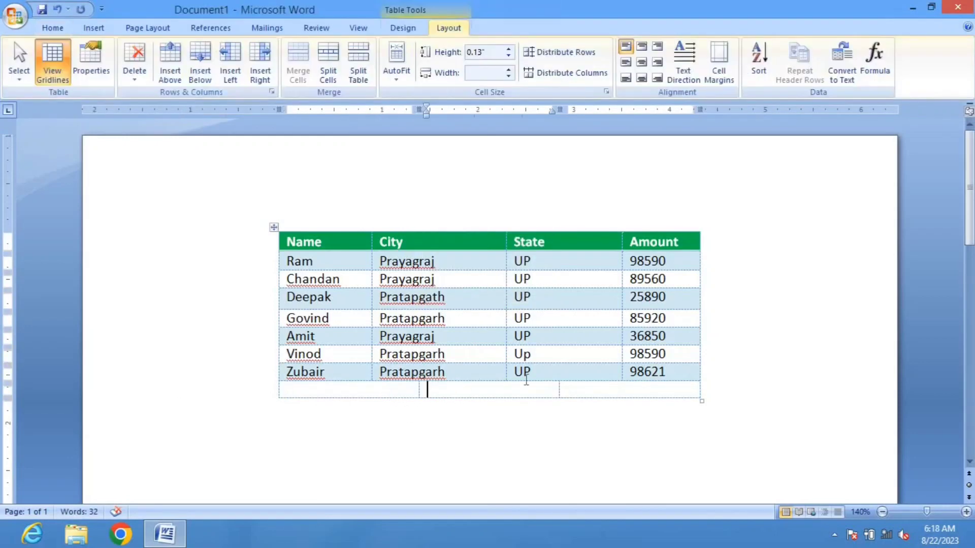
pyautogui.click(571, 391)
# Step: Merge the last row's three cells again and split the merged cell into four columns
pyautogui.moveTo(359, 391); pyautogui.dragTo(655, 380)
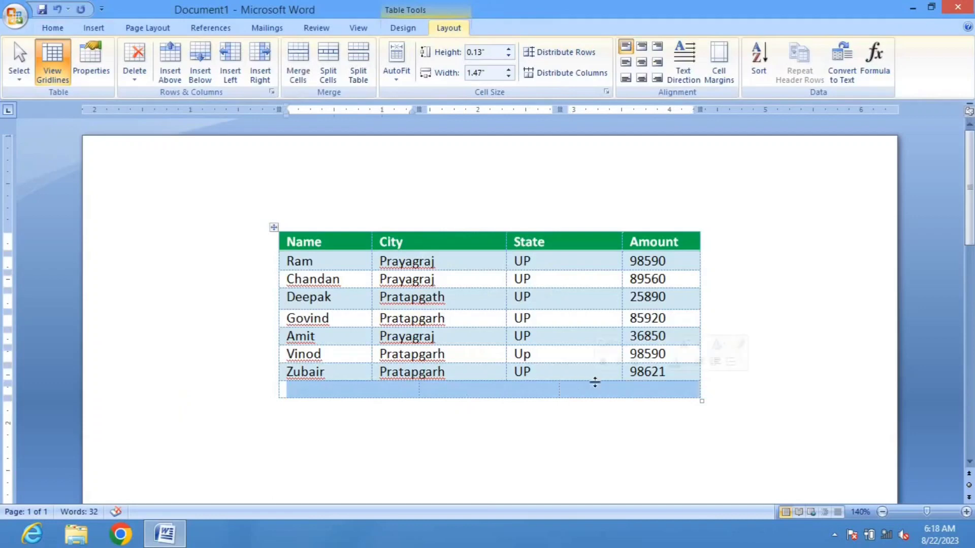
pyautogui.click(306, 62)
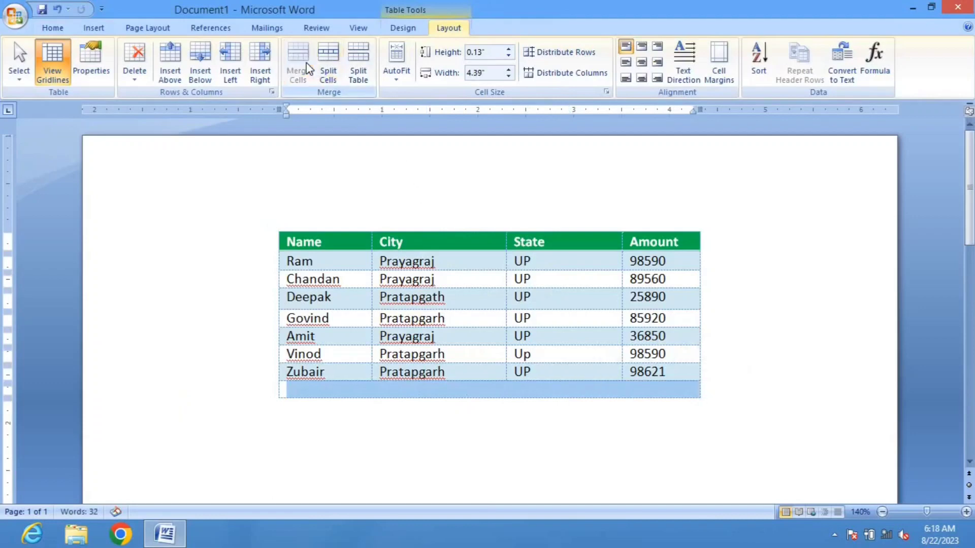
pyautogui.click(328, 76)
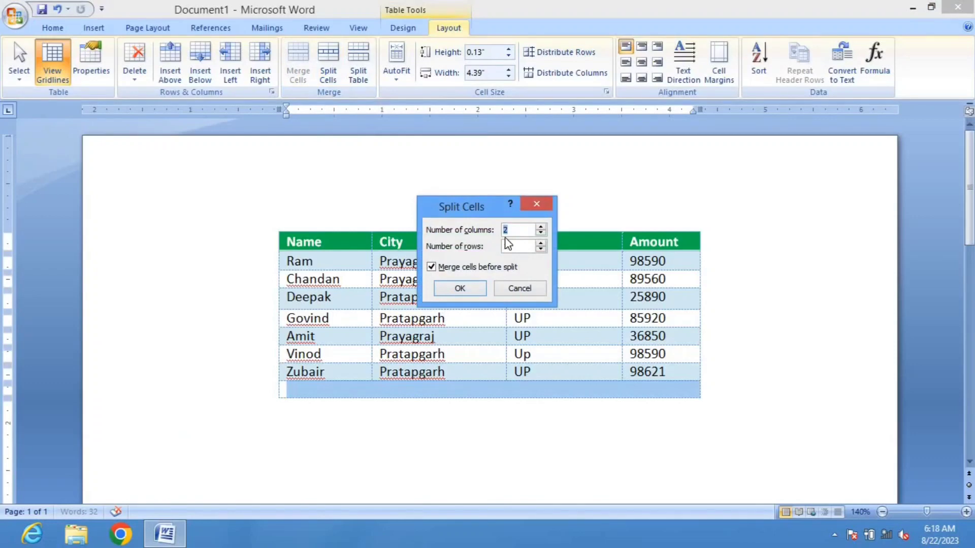
pyautogui.write('4')
pyautogui.click(470, 291)
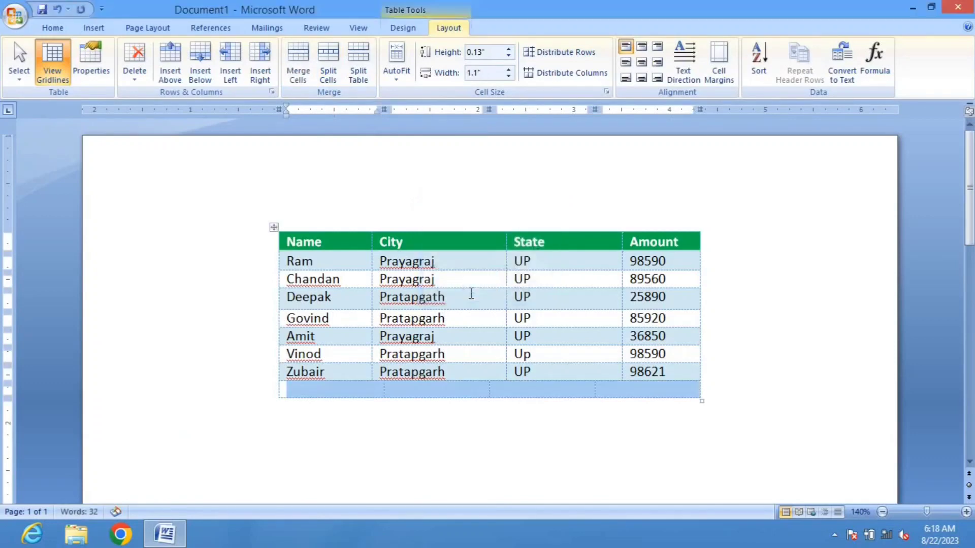
pyautogui.click(755, 323)
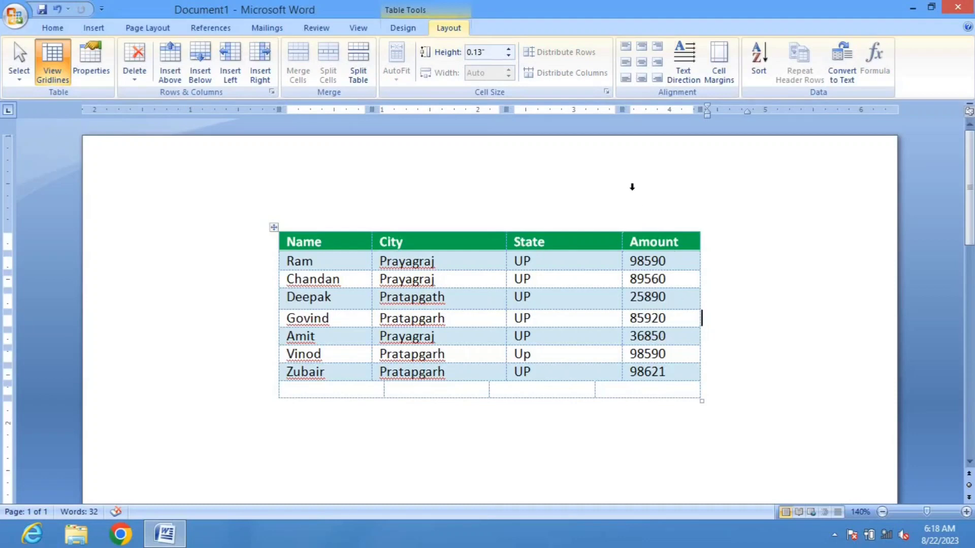
# Step: Shrink the table's columns to their text with AutoFit Contents
pyautogui.click(355, 256)
pyautogui.click(394, 76)
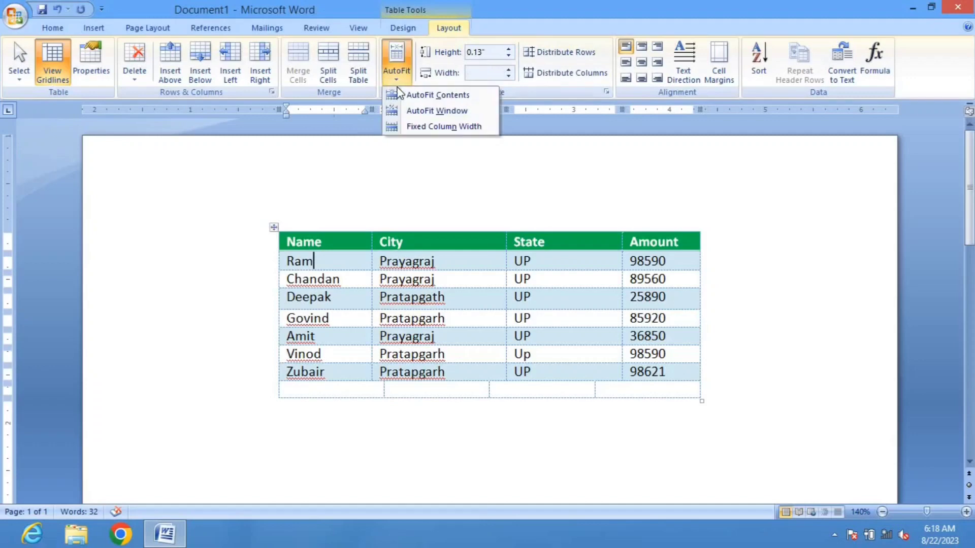
pyautogui.click(419, 96)
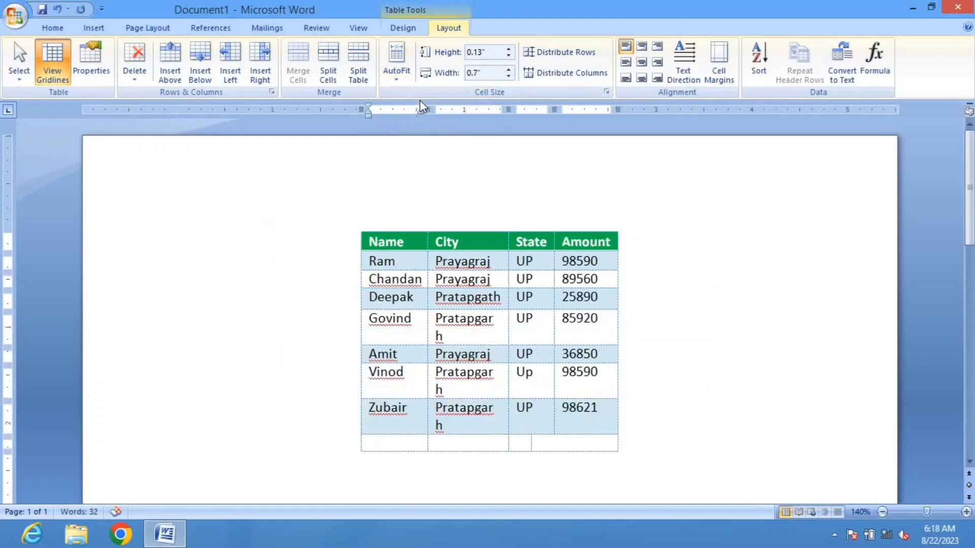
# Step: Stretch the table to the page width with AutoFit Window, and set it to Fixed Column Width
pyautogui.click(395, 72)
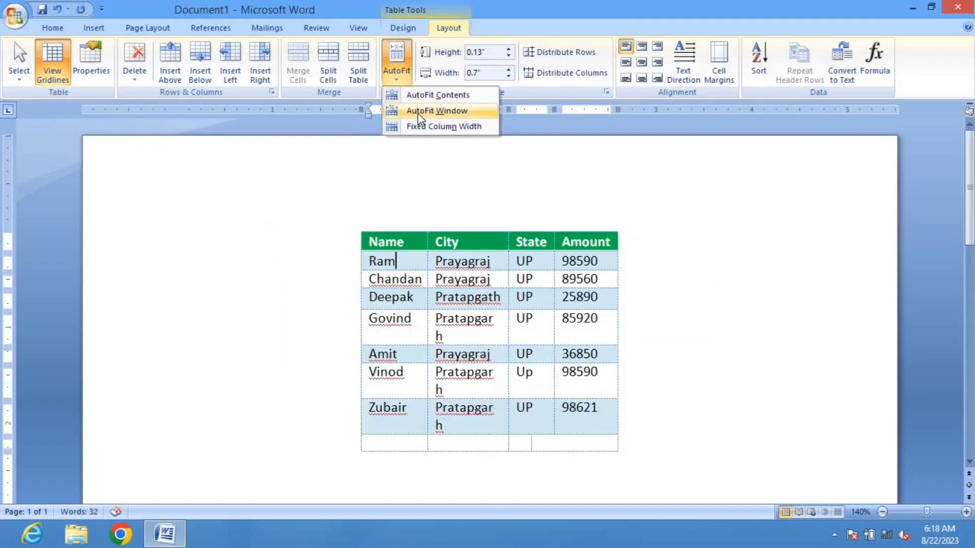
pyautogui.click(417, 112)
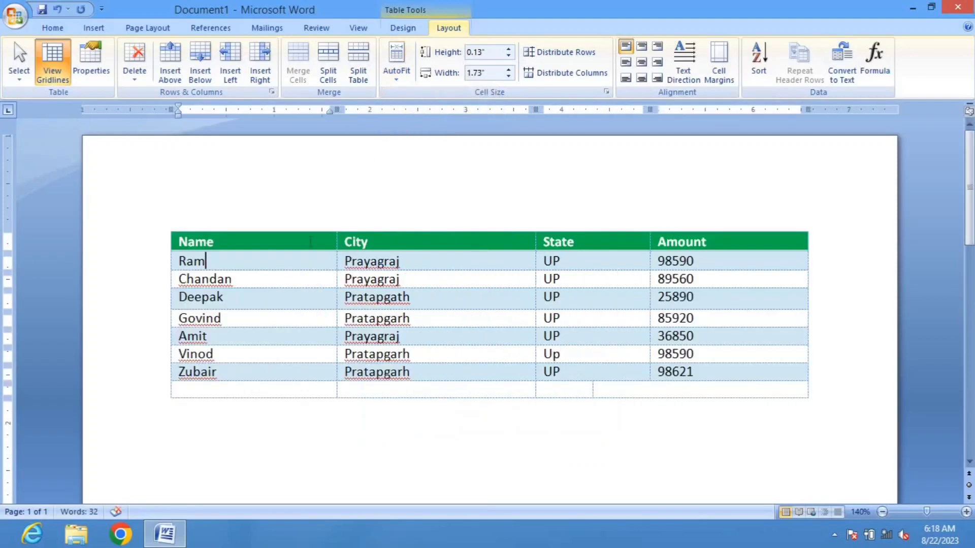
pyautogui.click(388, 79)
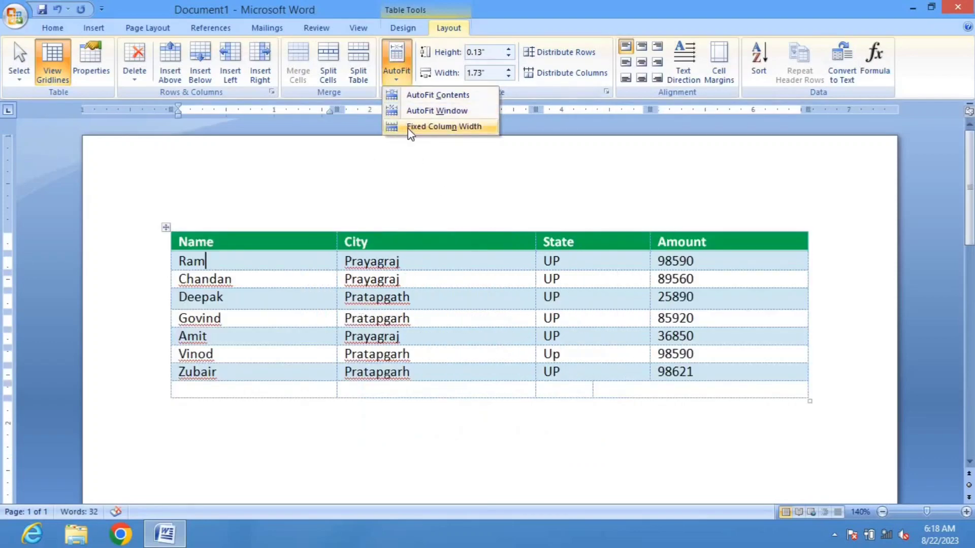
pyautogui.click(409, 128)
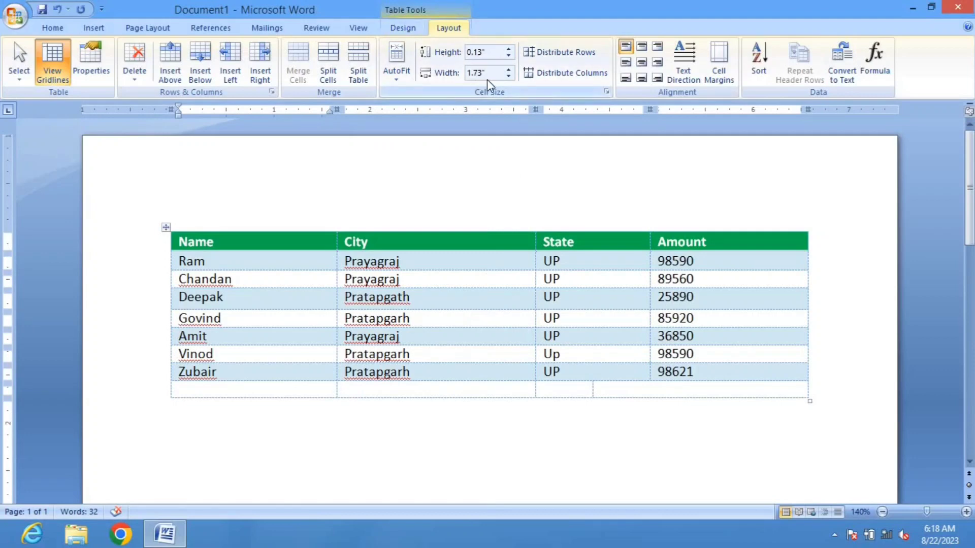
# Step: Reduce the City column's width to 1.7"
pyautogui.click(435, 280)
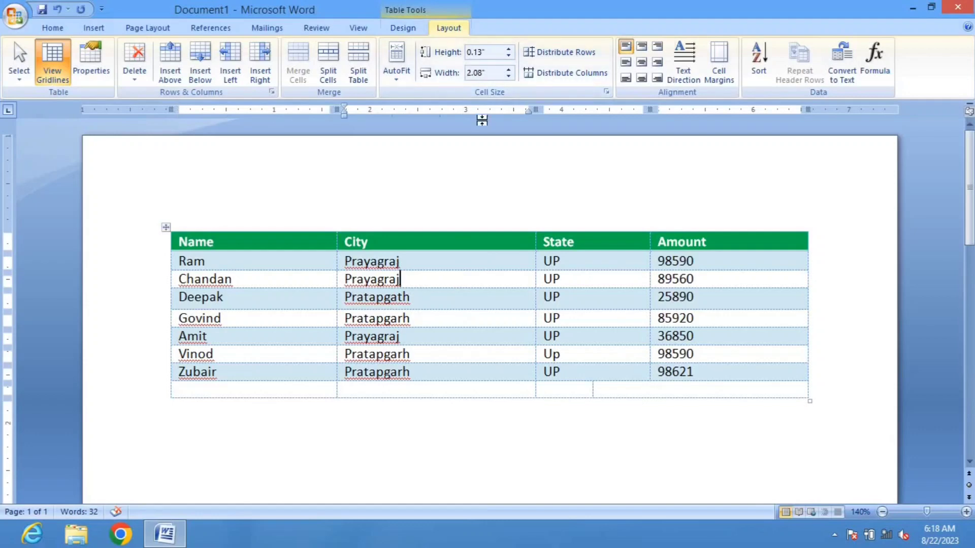
pyautogui.click(507, 77)
pyautogui.click(507, 77)
pyautogui.click(507, 77)
pyautogui.click(507, 76)
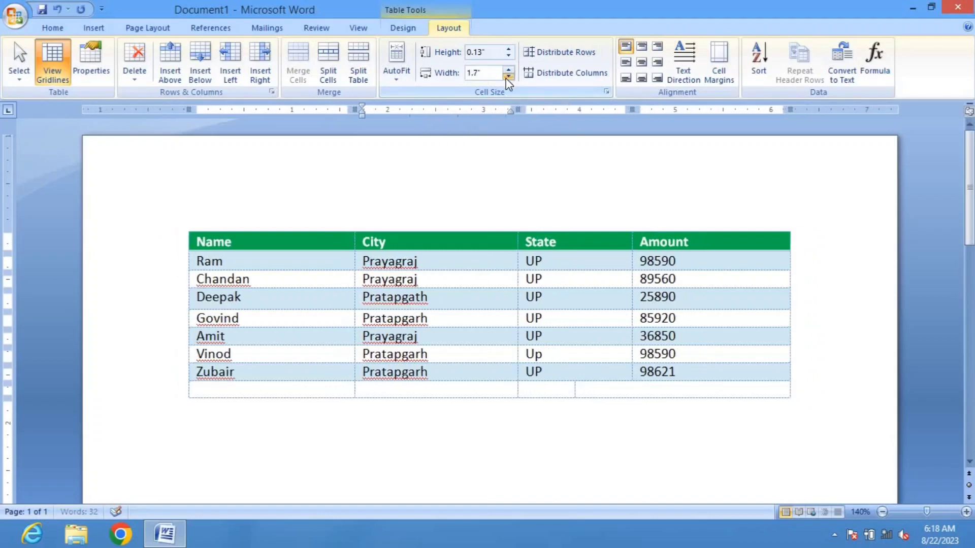
# Step: Reduce the City column's width to 1.2"
pyautogui.click(507, 77)
pyautogui.click(508, 76)
pyautogui.click(507, 76)
pyautogui.click(508, 77)
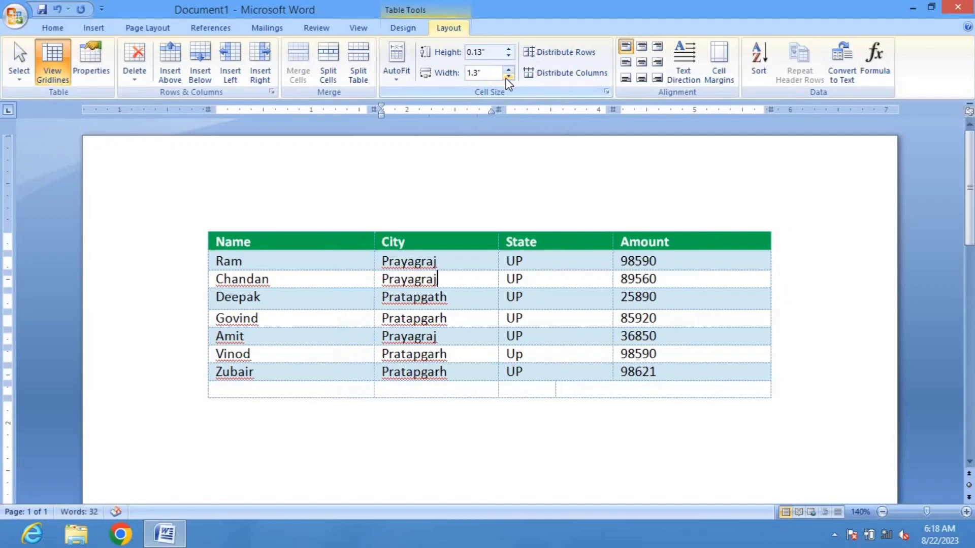
pyautogui.click(507, 77)
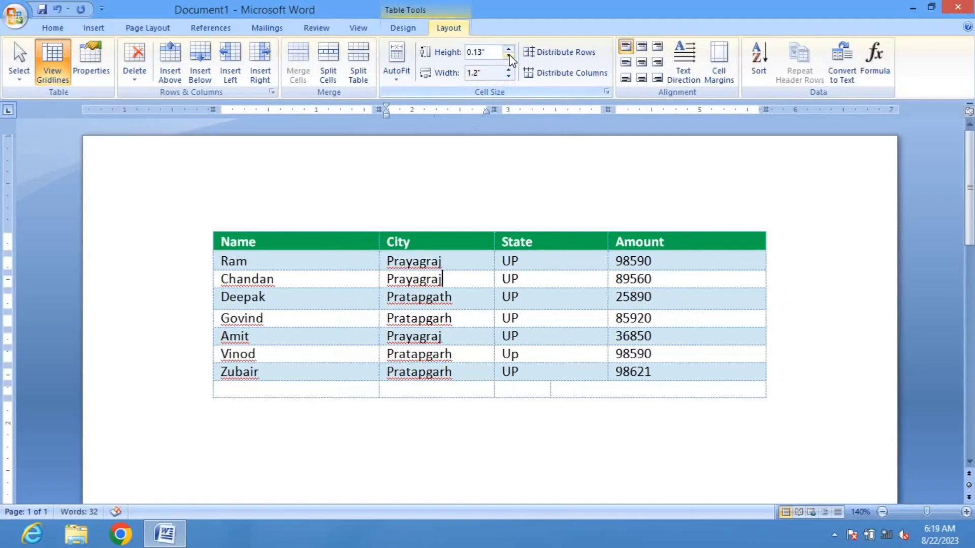
# Step: Increase the height of the second data row to 0.6"
pyautogui.click(509, 57)
pyautogui.click(509, 57)
pyautogui.click(509, 49)
pyautogui.click(509, 49)
pyautogui.click(510, 49)
pyautogui.click(509, 49)
pyautogui.click(509, 49)
pyautogui.click(509, 49)
pyautogui.click(509, 49)
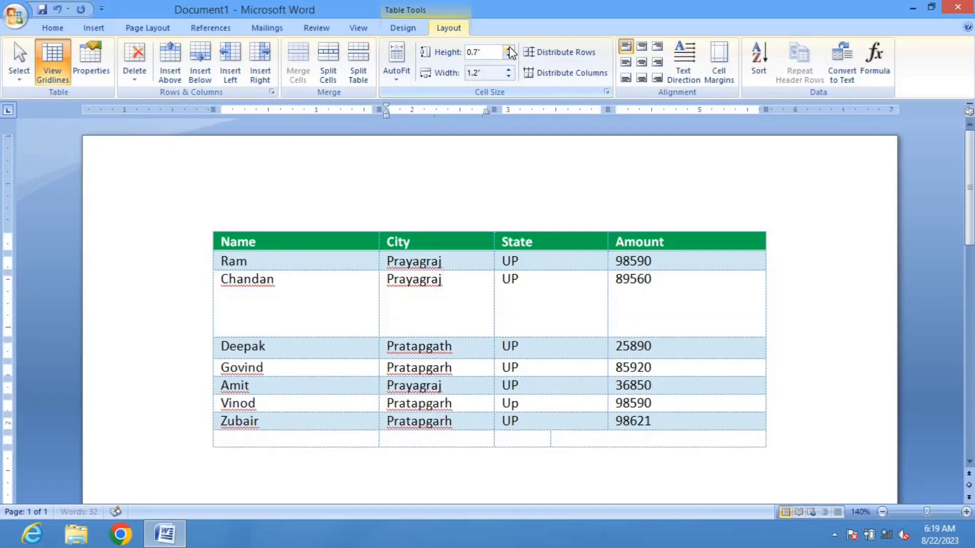
pyautogui.click(509, 57)
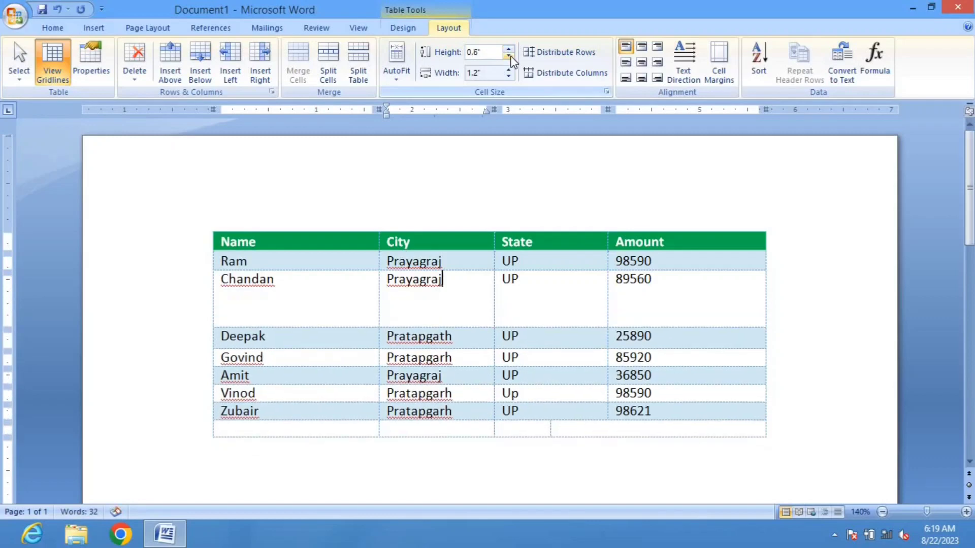
# Step: Distribute the table's rows and columns evenly
pyautogui.click(565, 57)
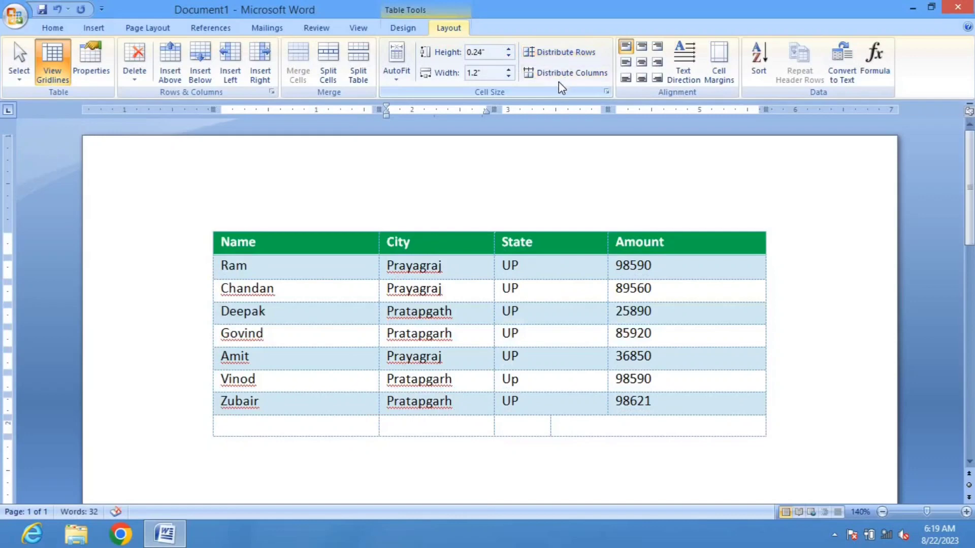
pyautogui.click(560, 75)
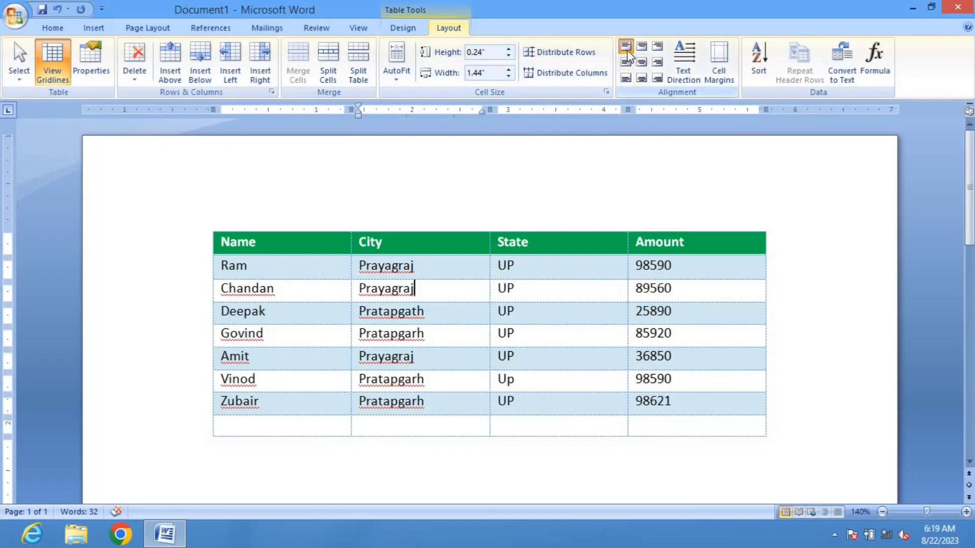
# Step: Try the top, center and bottom alignments on the second data row's City cell, ending with top left alignment
pyautogui.click(640, 47)
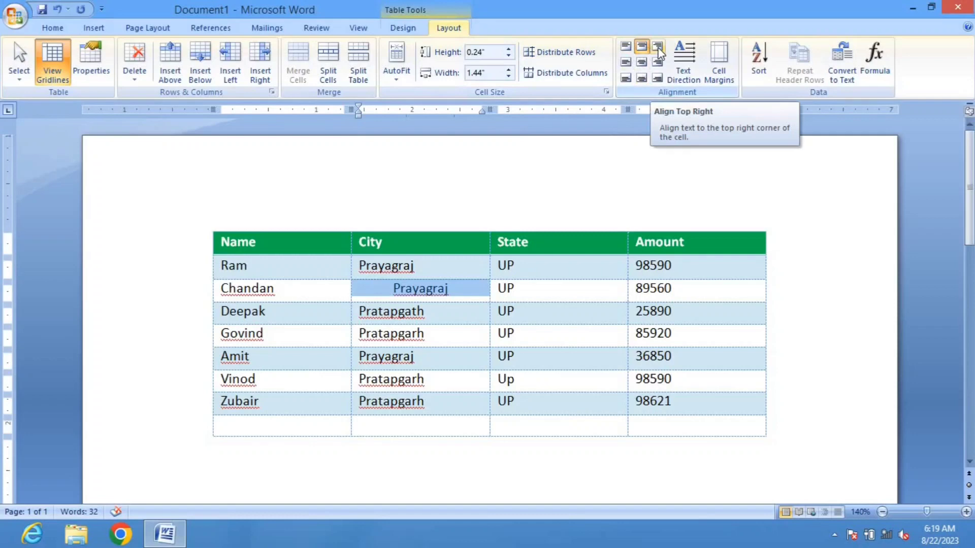
pyautogui.click(658, 49)
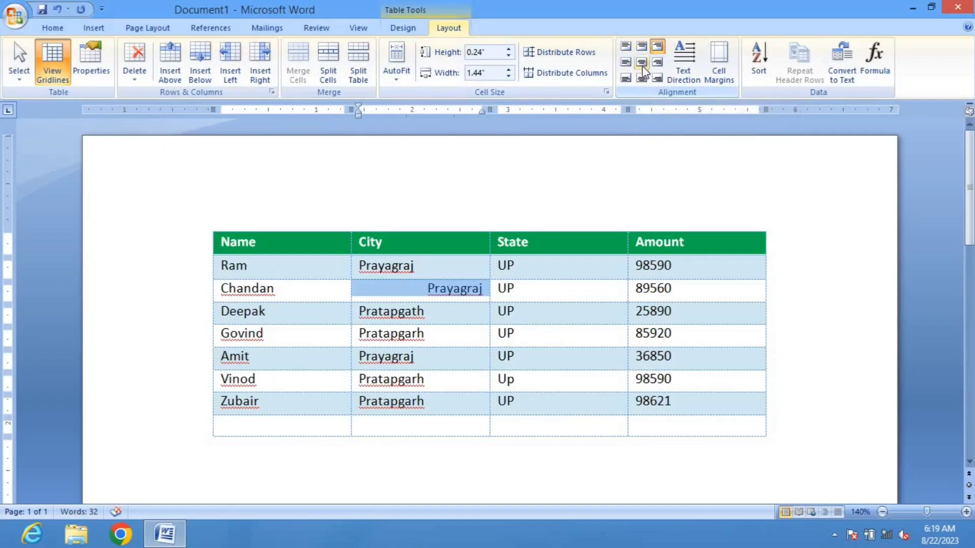
pyautogui.click(627, 63)
pyautogui.click(642, 61)
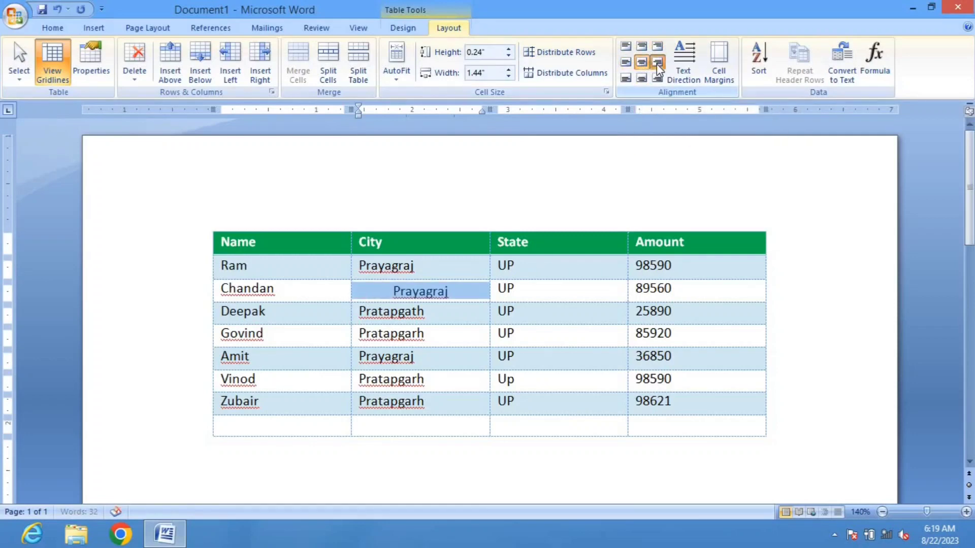
pyautogui.click(657, 62)
pyautogui.click(657, 78)
pyautogui.click(641, 78)
pyautogui.click(626, 78)
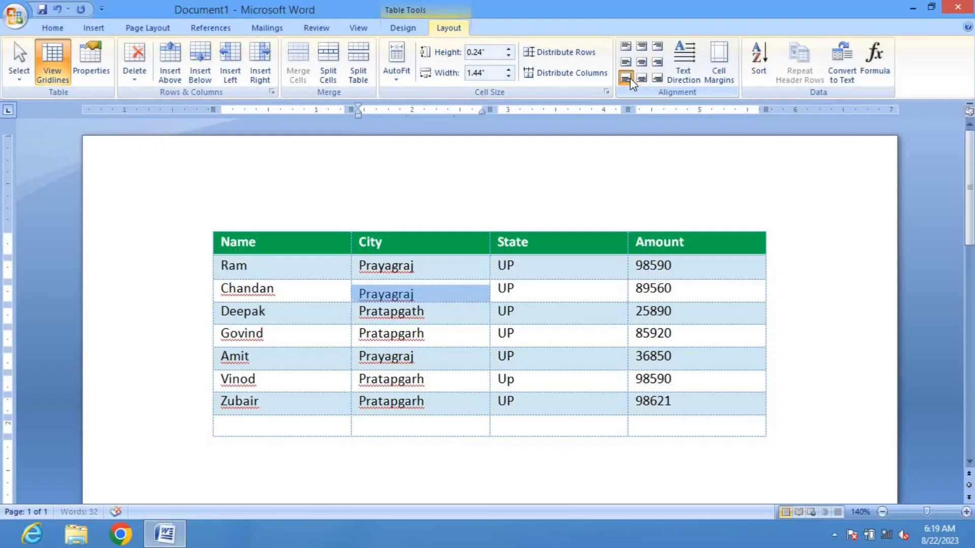
pyautogui.click(627, 62)
pyautogui.click(626, 46)
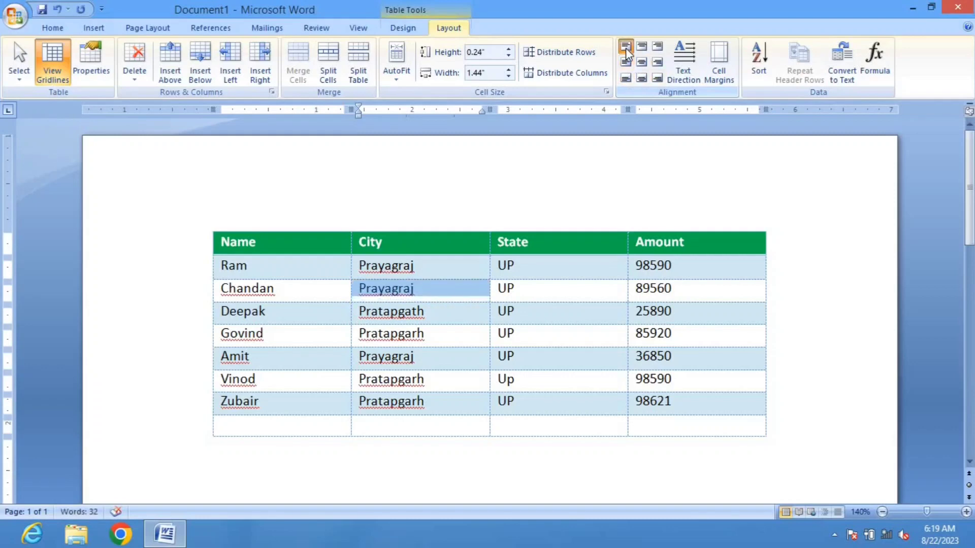
# Step: Select all of the table's cells and align their text to the top center
pyautogui.moveTo(221, 261); pyautogui.dragTo(653, 418)
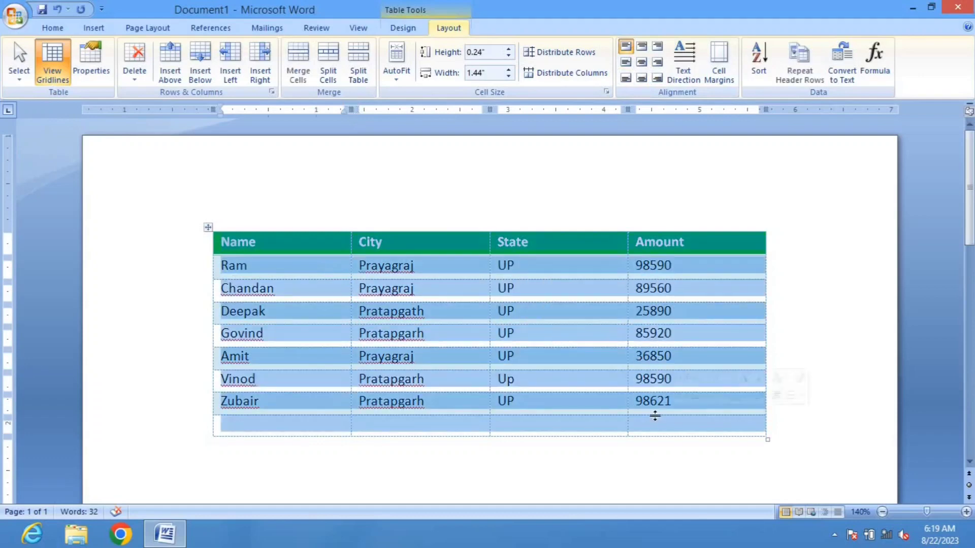
pyautogui.click(641, 48)
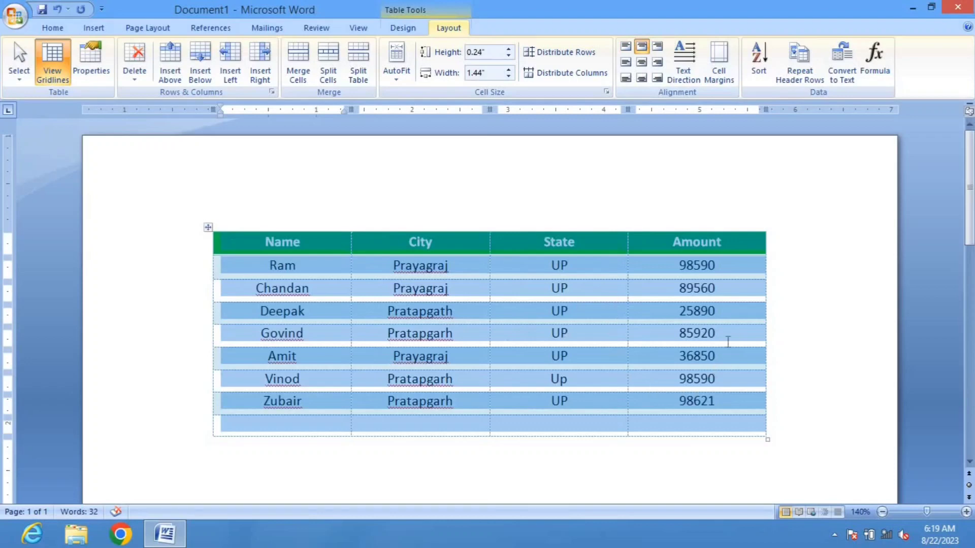
# Step: Rotate the Name header's text to vertical, and cycle its direction around to horizontal again
pyautogui.click(327, 265)
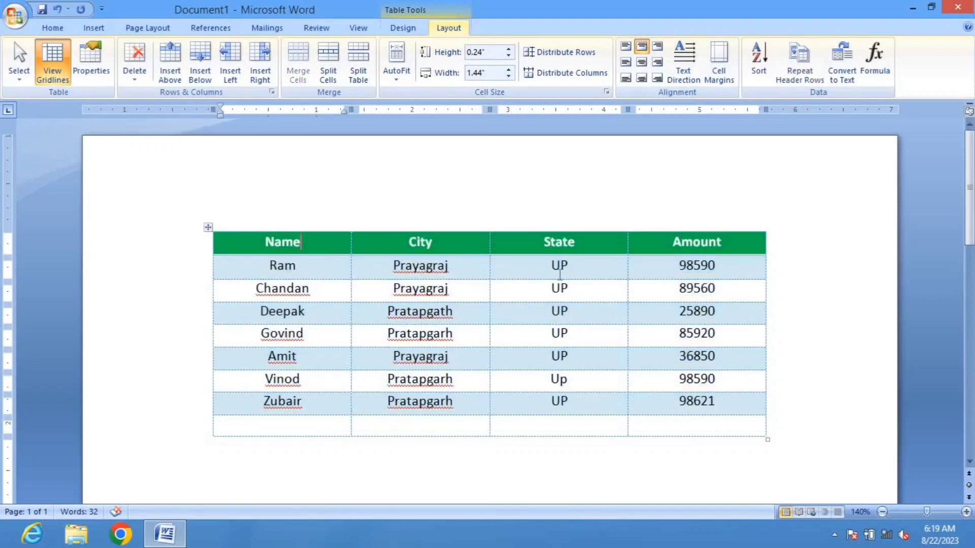
pyautogui.click(686, 62)
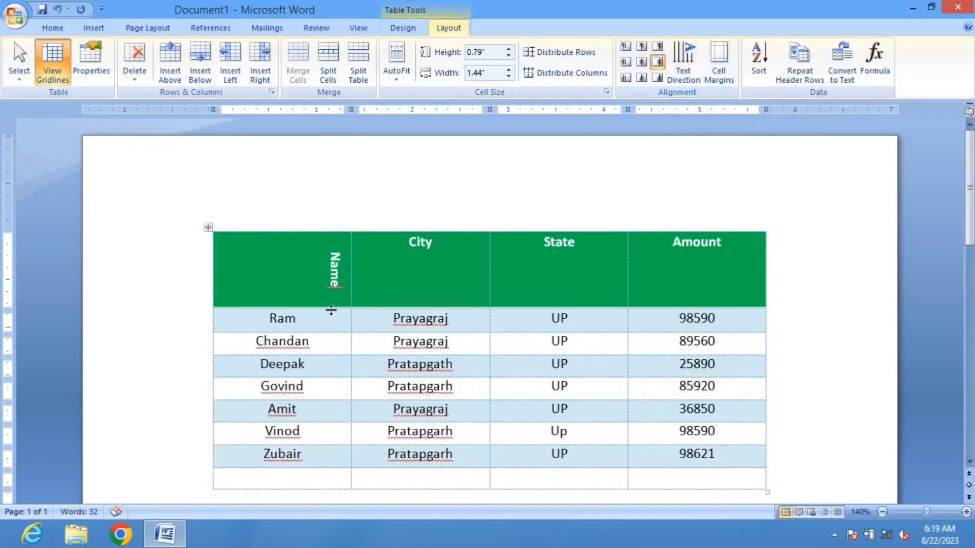
pyautogui.click(669, 65)
pyautogui.click(669, 65)
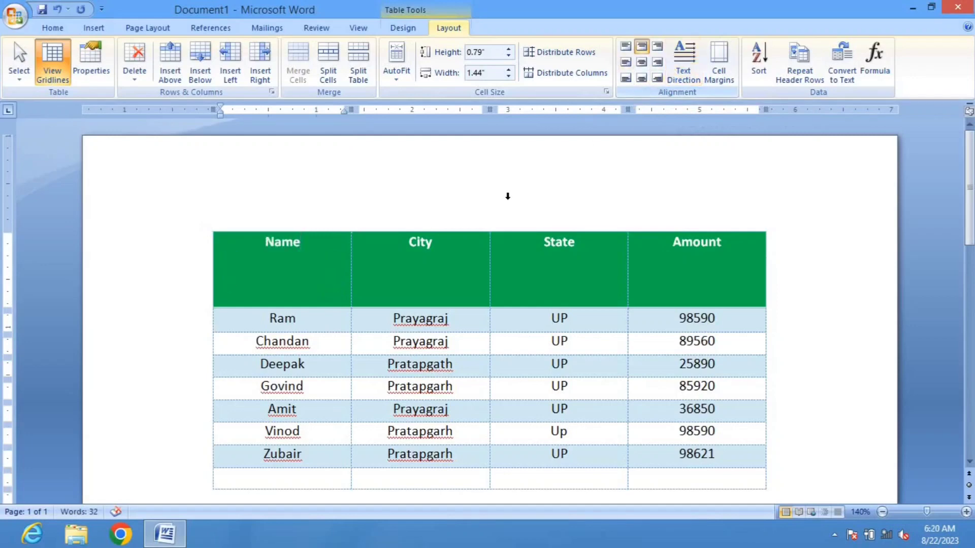
# Step: Distribute the heights of the header row and the seven data rows evenly
pyautogui.moveTo(303, 317); pyautogui.dragTo(666, 456)
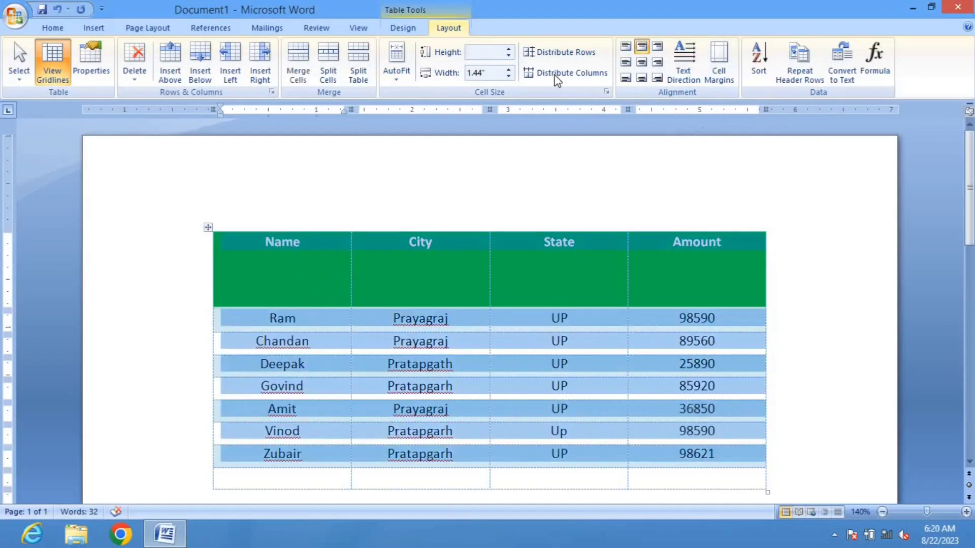
pyautogui.click(557, 54)
pyautogui.click(562, 358)
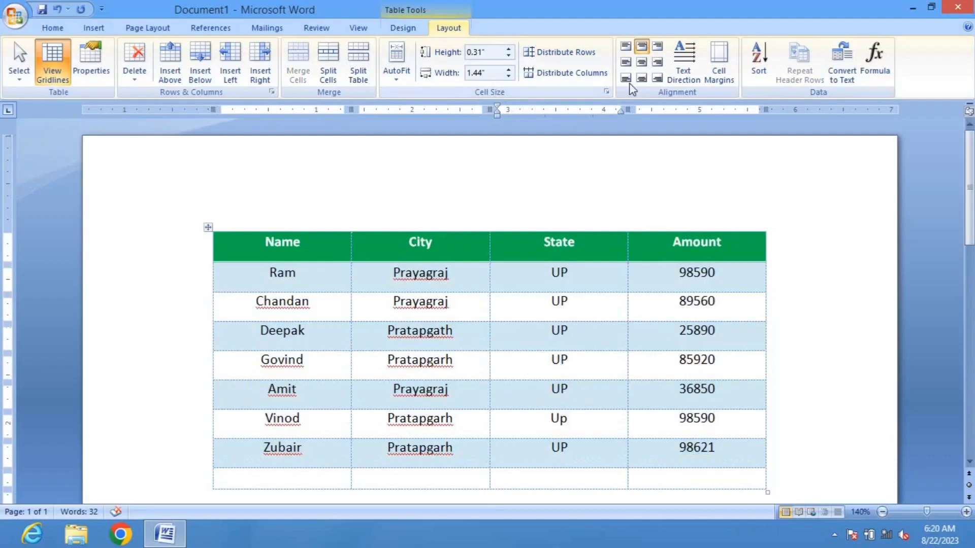
# Step: Set the table's default top cell margin to 0.07"
pyautogui.click(723, 55)
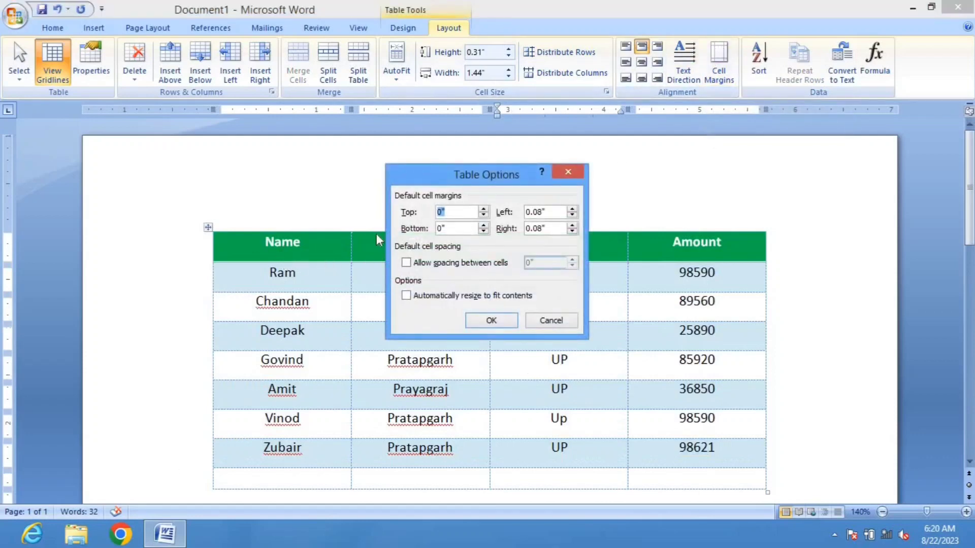
pyautogui.doubleClick(484, 209)
pyautogui.doubleClick(484, 209)
pyautogui.click(491, 321)
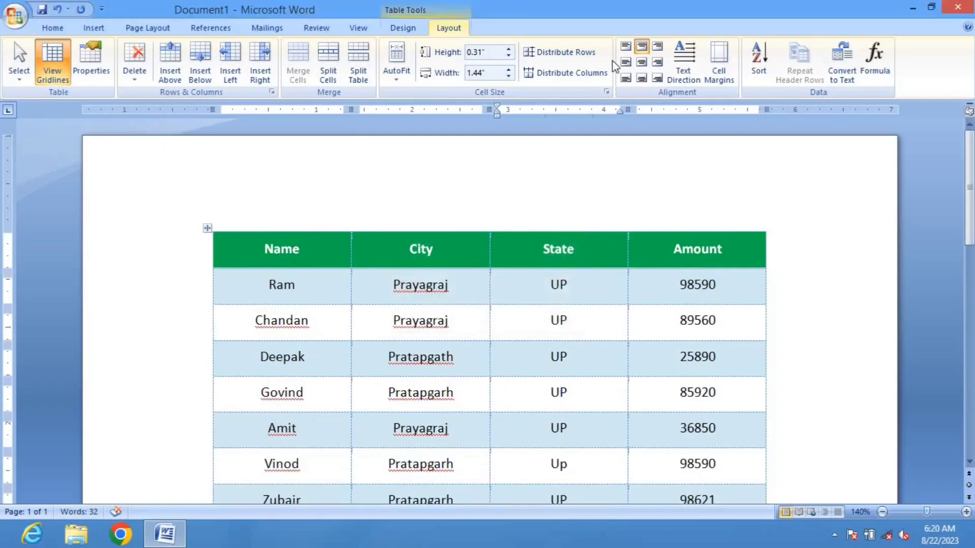
pyautogui.click(719, 60)
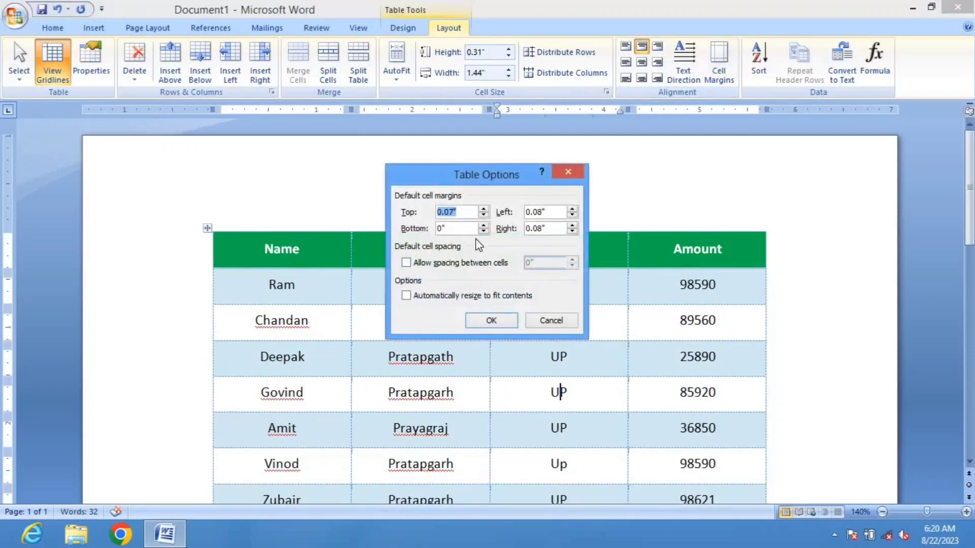
pyautogui.click(495, 320)
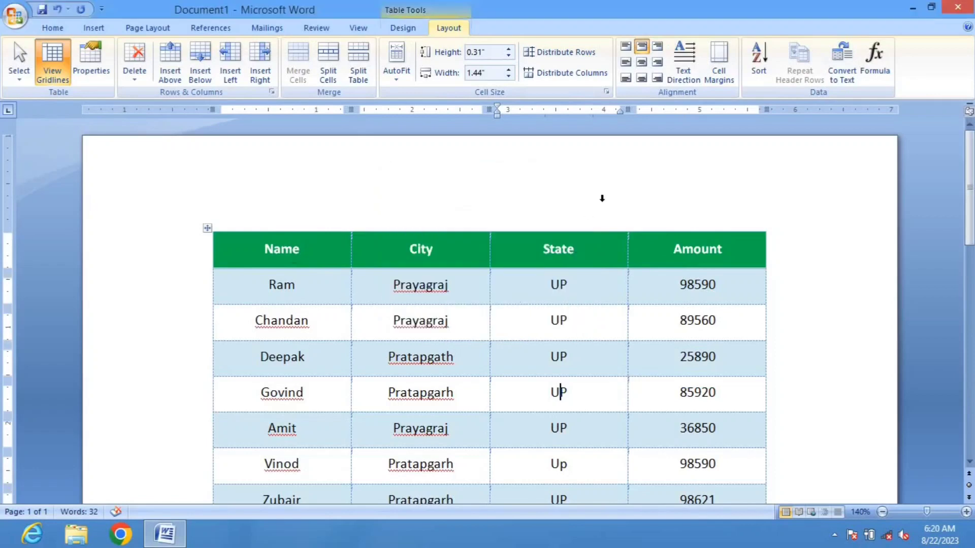
# Step: Select the entries under the Name header and sort the data rows by Column 1 as text in ascending order
pyautogui.scroll(-1, 602, 198)
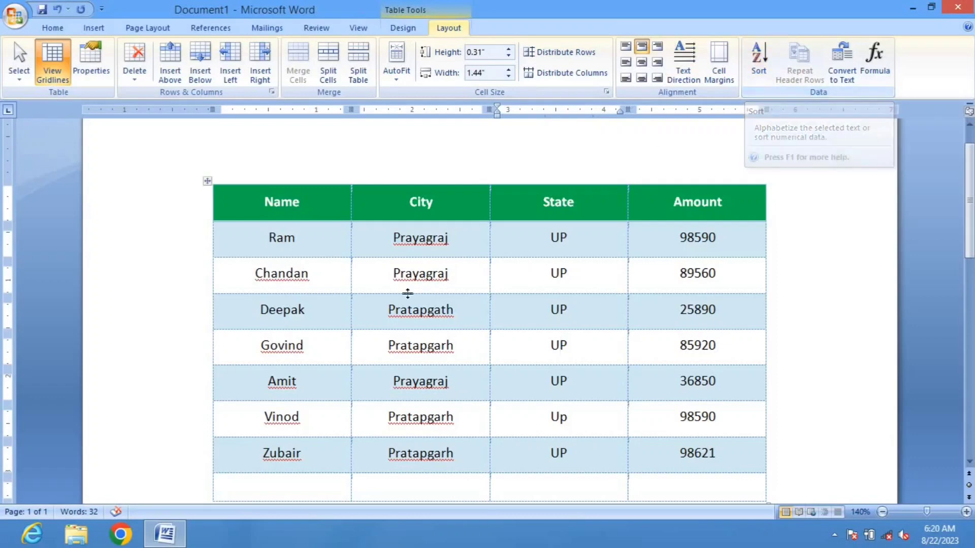
pyautogui.scroll(-2, 310, 246)
pyautogui.scroll(1, 310, 246)
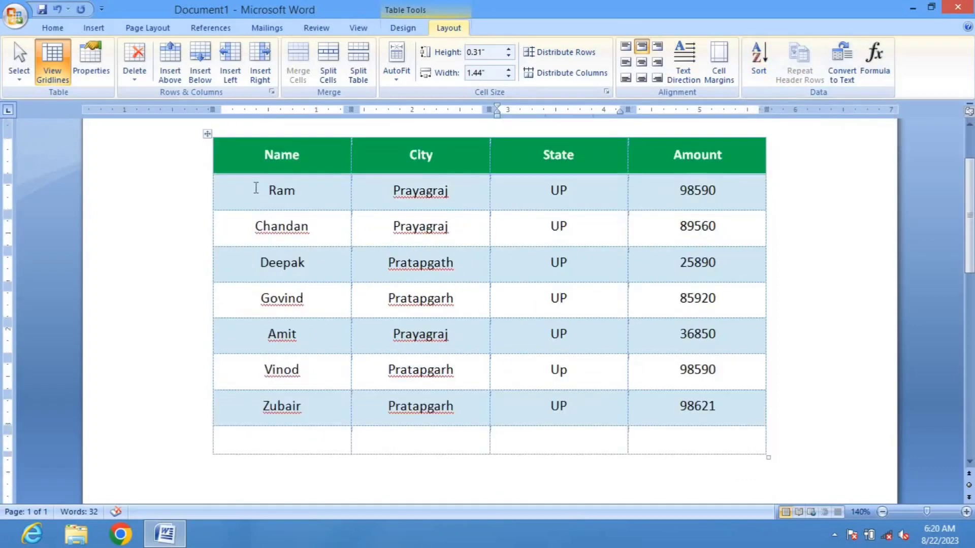
pyautogui.moveTo(269, 191); pyautogui.dragTo(306, 408)
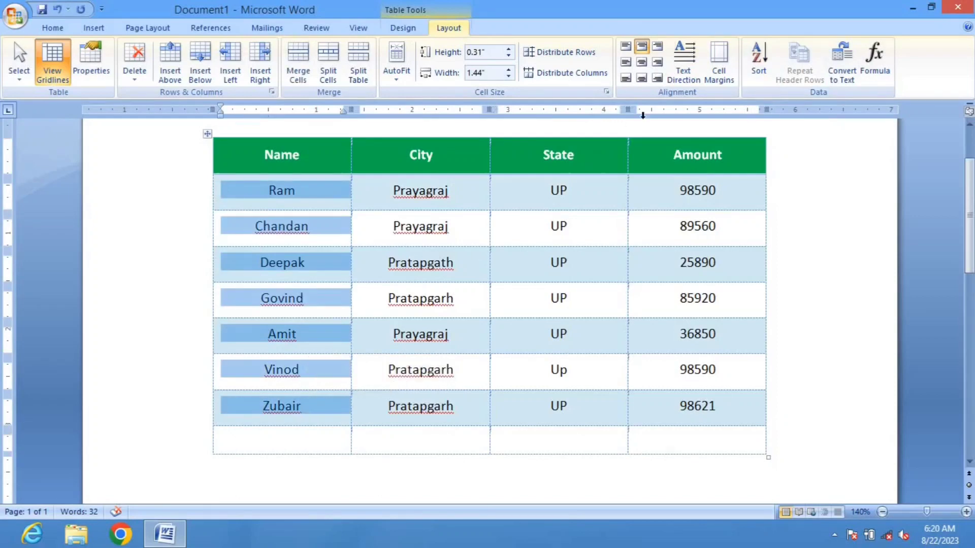
pyautogui.click(760, 51)
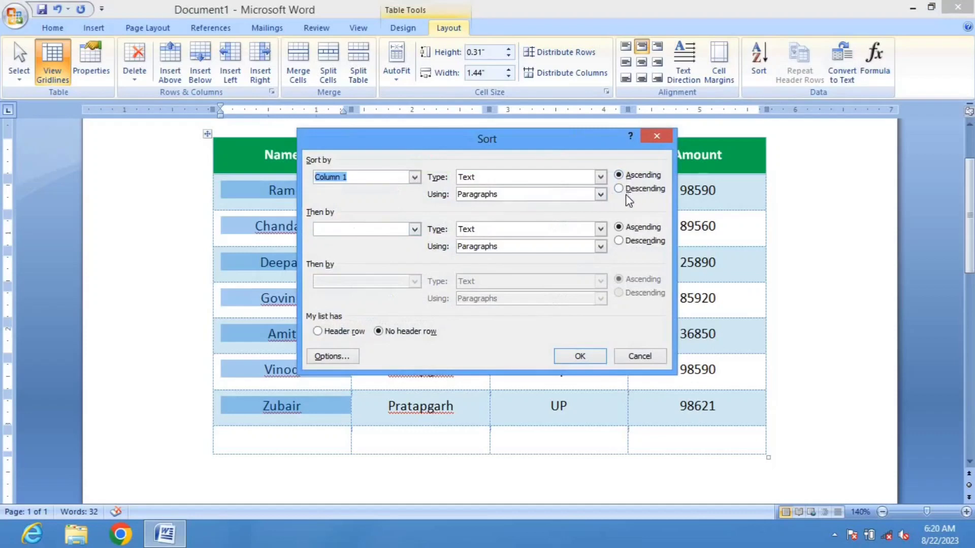
pyautogui.moveTo(611, 146); pyautogui.dragTo(687, 152)
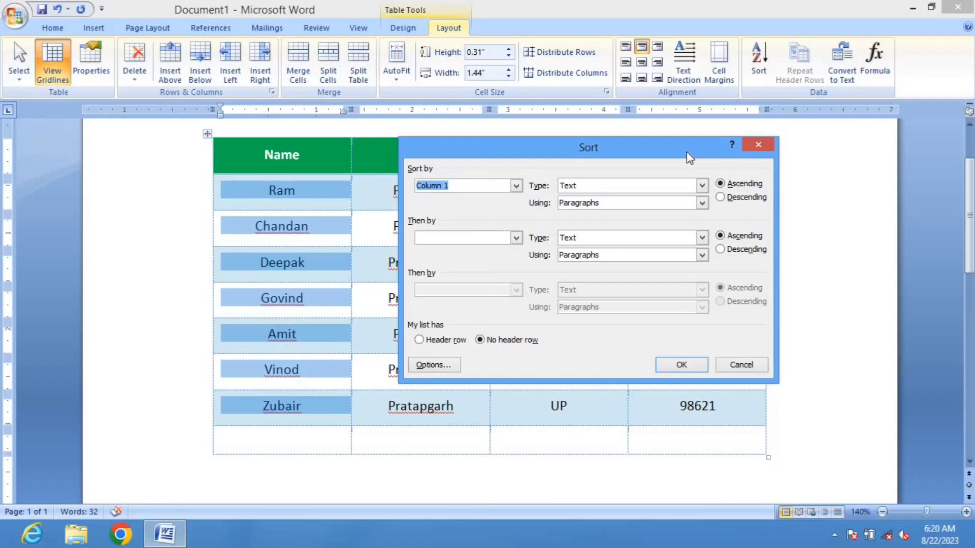
pyautogui.click(683, 374)
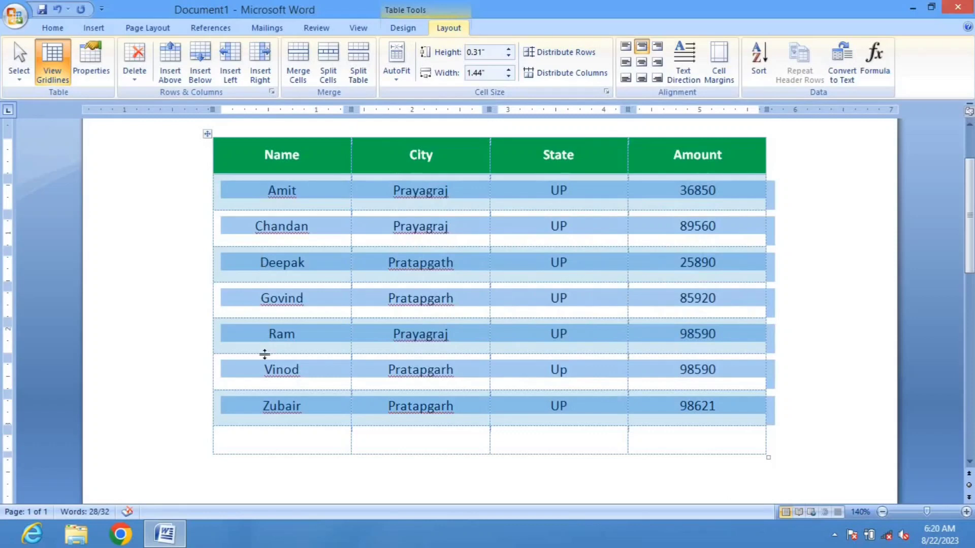
# Step: Sort the selected data rows by Column 1 in descending order
pyautogui.click(759, 60)
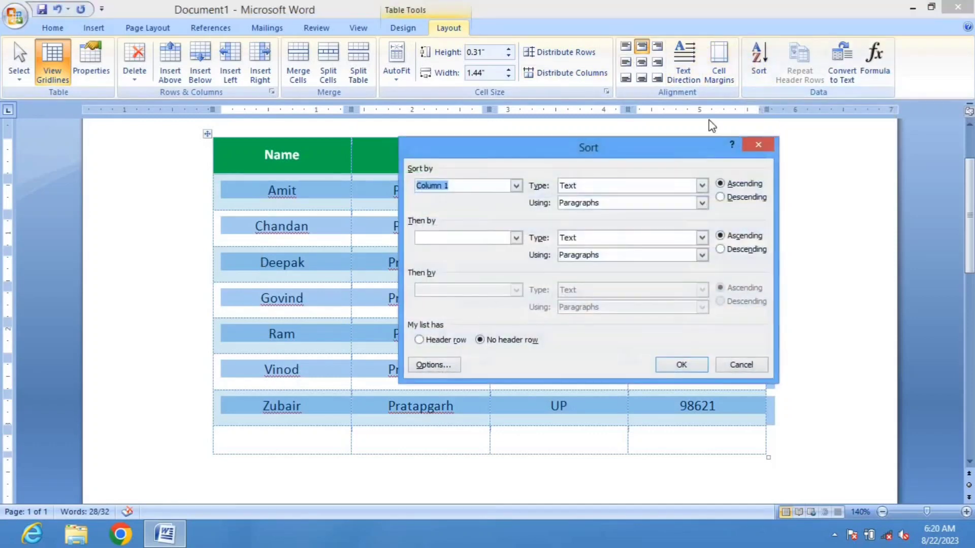
pyautogui.click(720, 197)
pyautogui.click(682, 366)
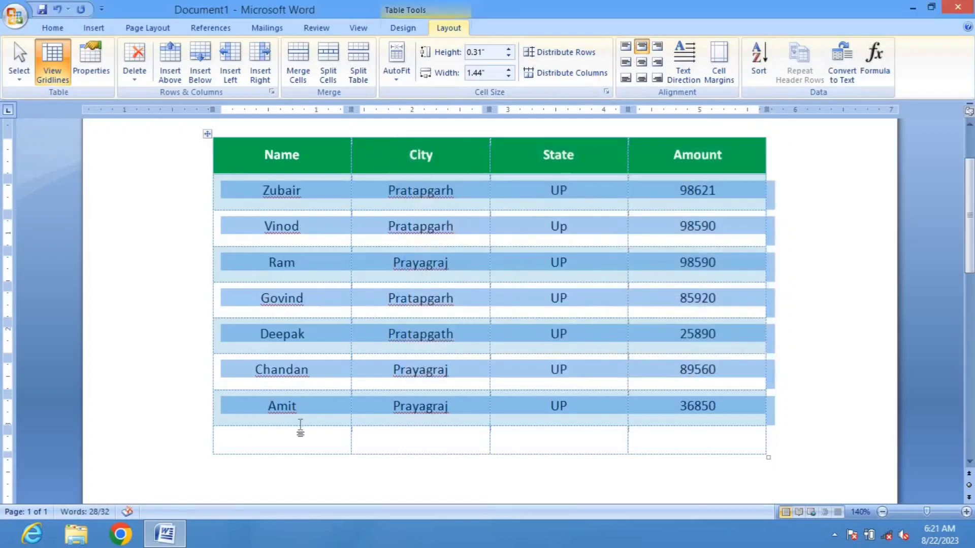
# Step: Sort the selected data rows by Column 1 in ascending order again
pyautogui.click(758, 65)
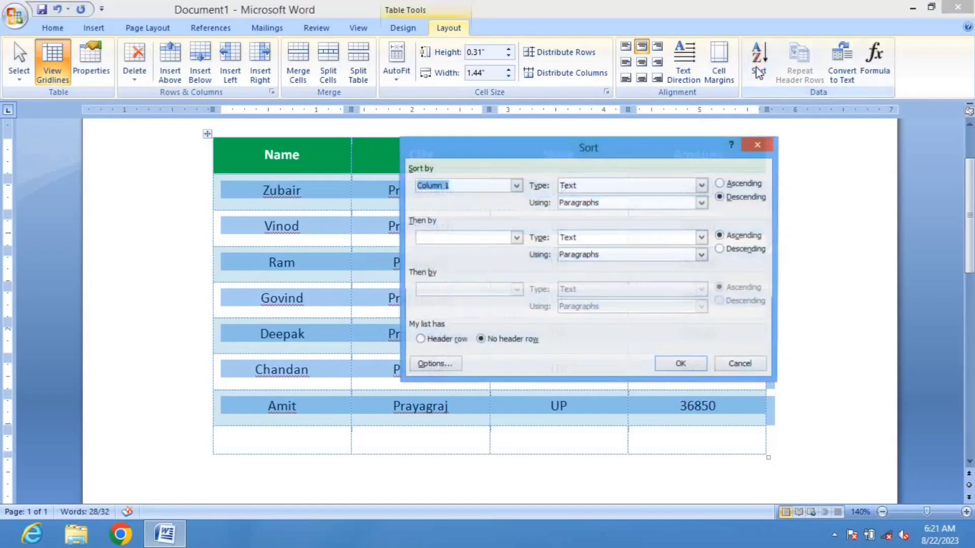
pyautogui.click(720, 183)
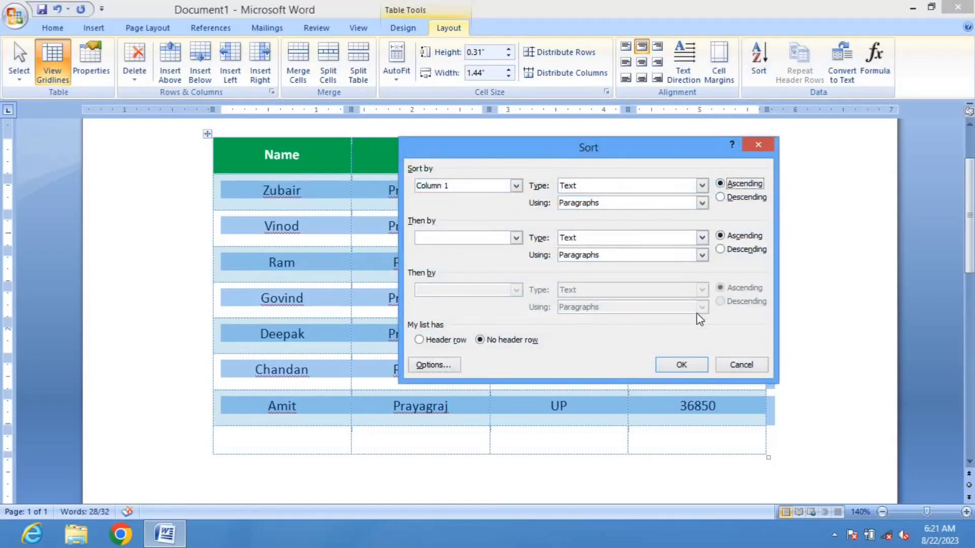
pyautogui.click(690, 364)
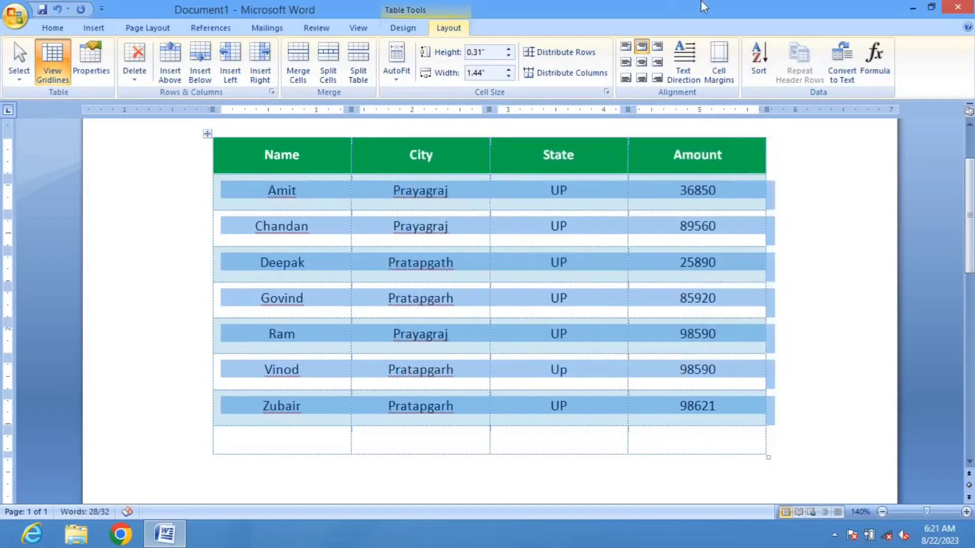
# Step: Insert the formula =SUM(25,50,75) in the Name column's cell of the empty last table row
pyautogui.click(345, 440)
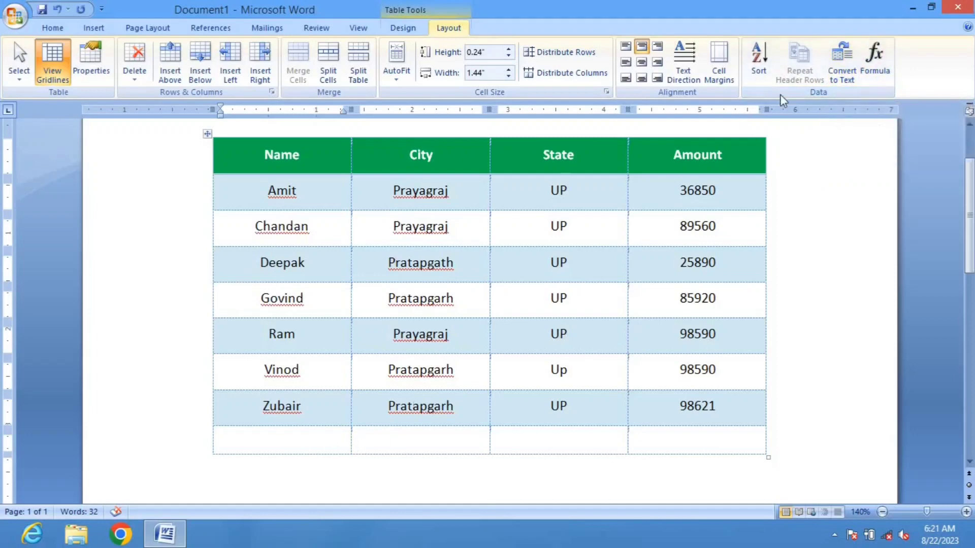
pyautogui.click(872, 56)
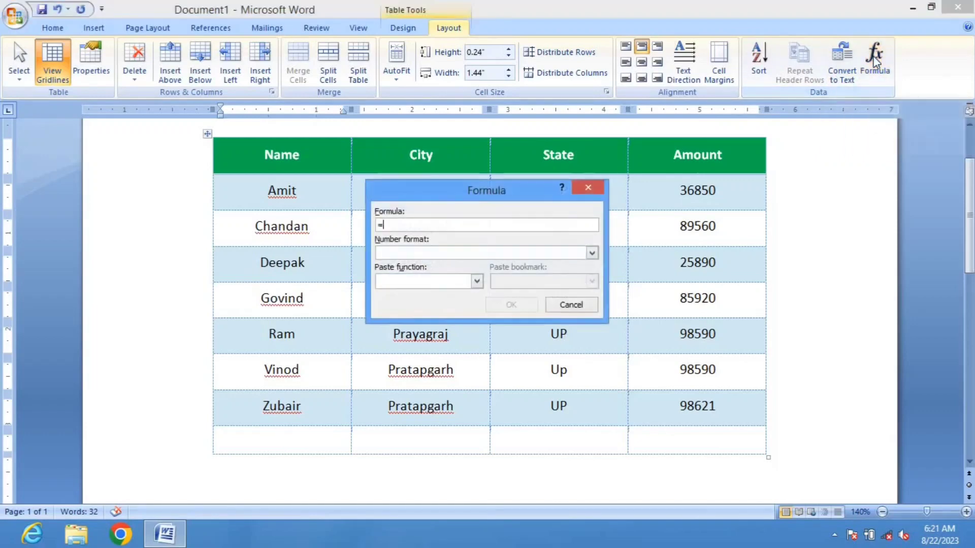
pyautogui.click(476, 280)
pyautogui.moveTo(475, 306); pyautogui.dragTo(484, 358)
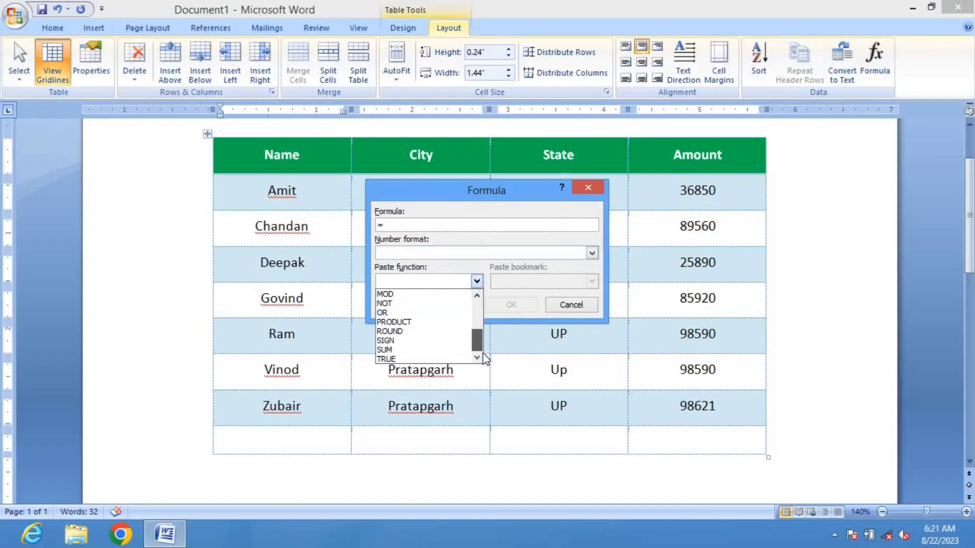
pyautogui.click(404, 350)
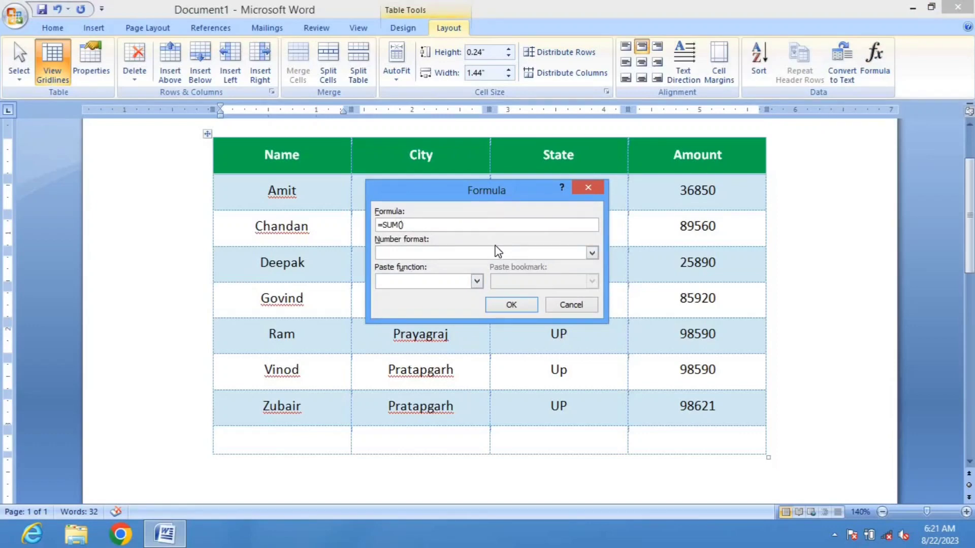
pyautogui.write('25,50,75')
pyautogui.click(509, 305)
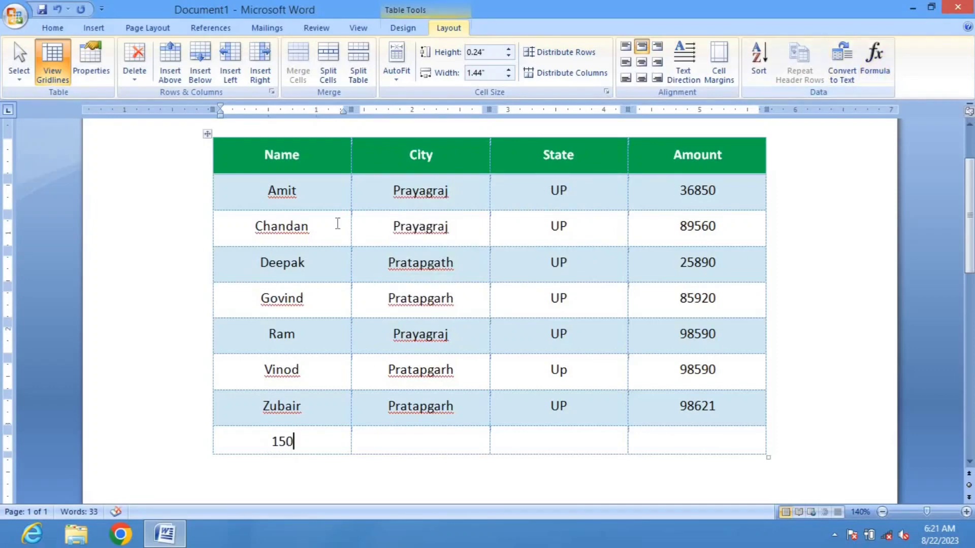
# Step: Convert the table's rows from the header through the last record to text separated with tabs
pyautogui.moveTo(261, 158); pyautogui.dragTo(671, 410)
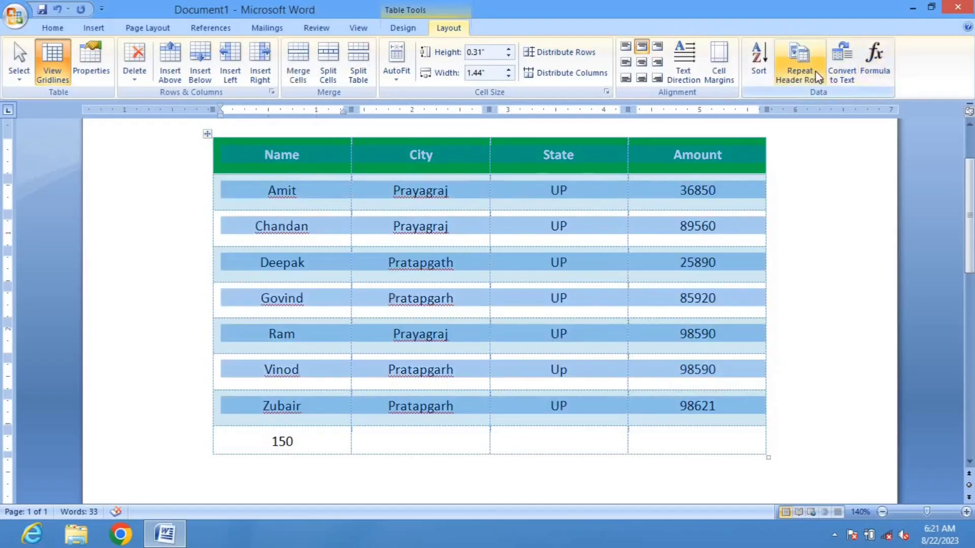
pyautogui.click(840, 72)
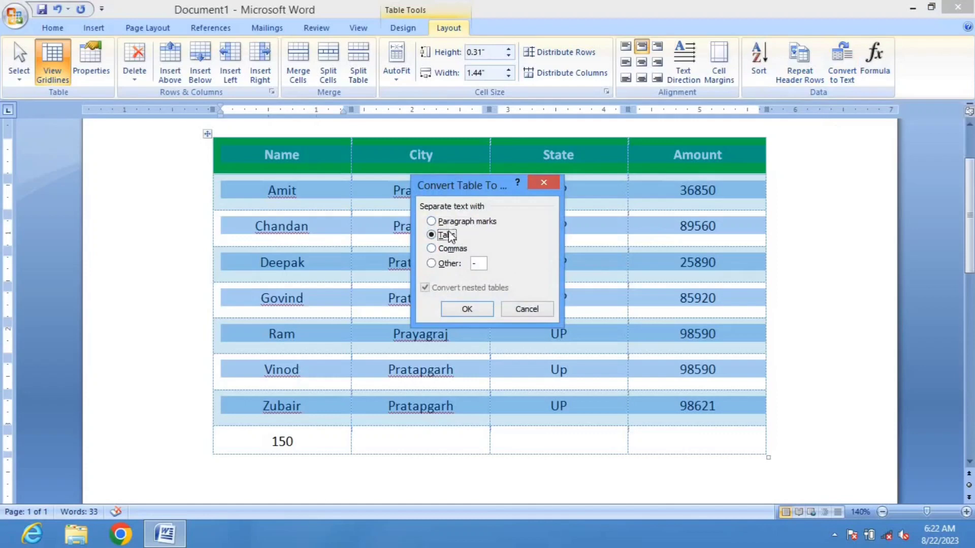
pyautogui.click(480, 312)
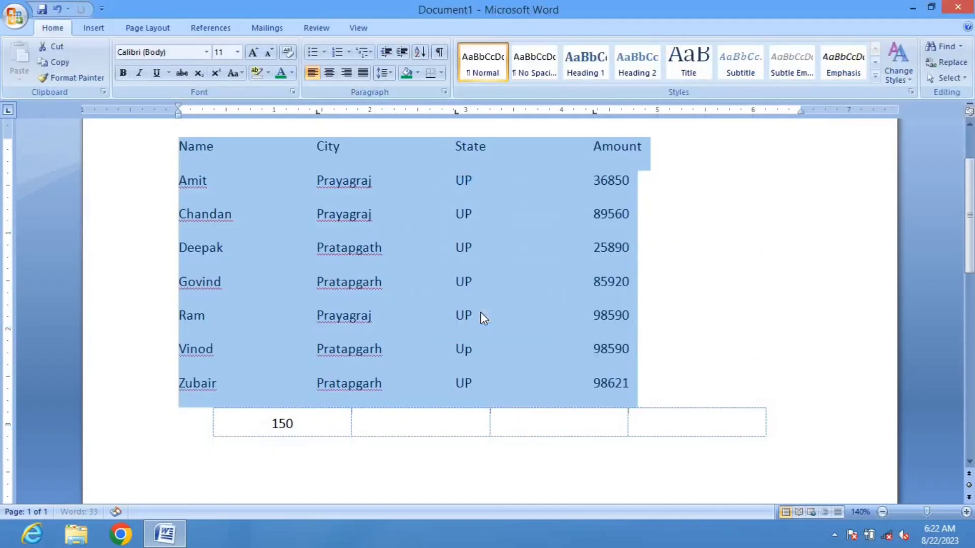
pyautogui.click(675, 178)
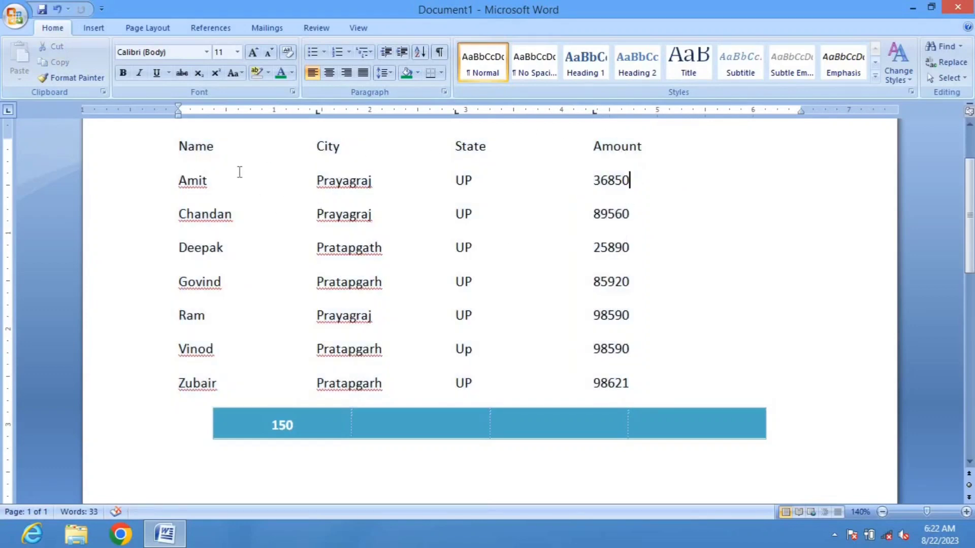
# Step: Delete the entire document content, including the converted text and the remaining table row
pyautogui.moveTo(179, 148); pyautogui.dragTo(626, 383)
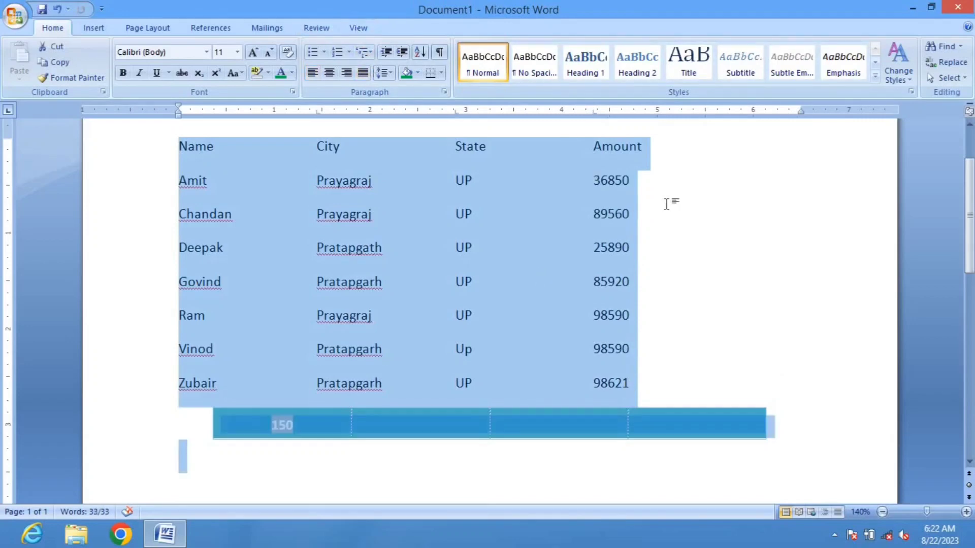
pyautogui.press('BackSpace')
# Step: Insert a table with 3 columns and 10 rows using an automatic fixed column width, and undo the insertion
pyautogui.click(95, 28)
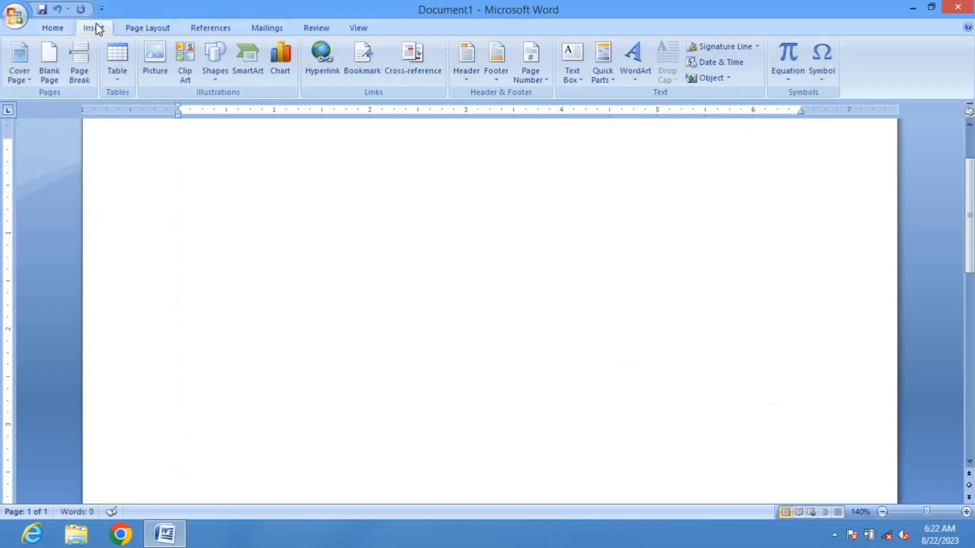
pyautogui.click(122, 81)
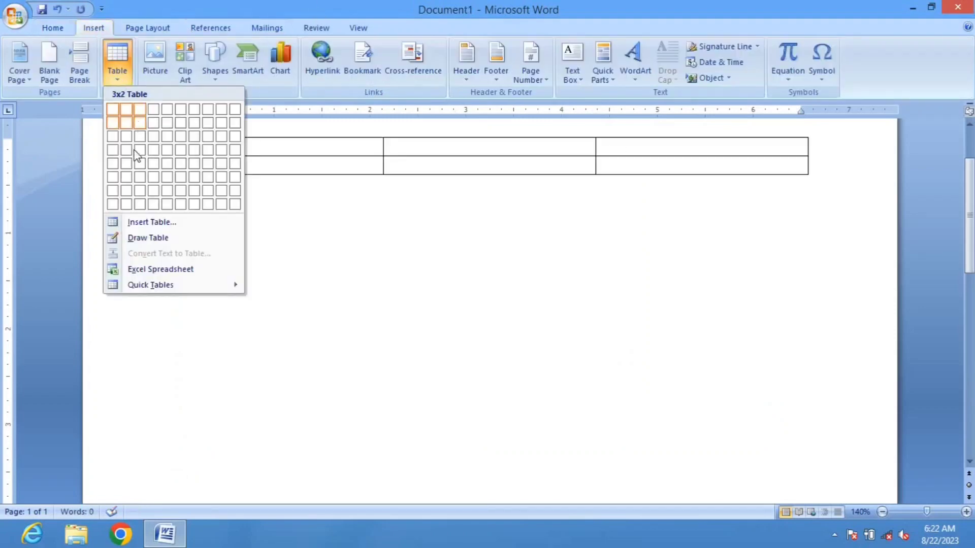
pyautogui.click(140, 227)
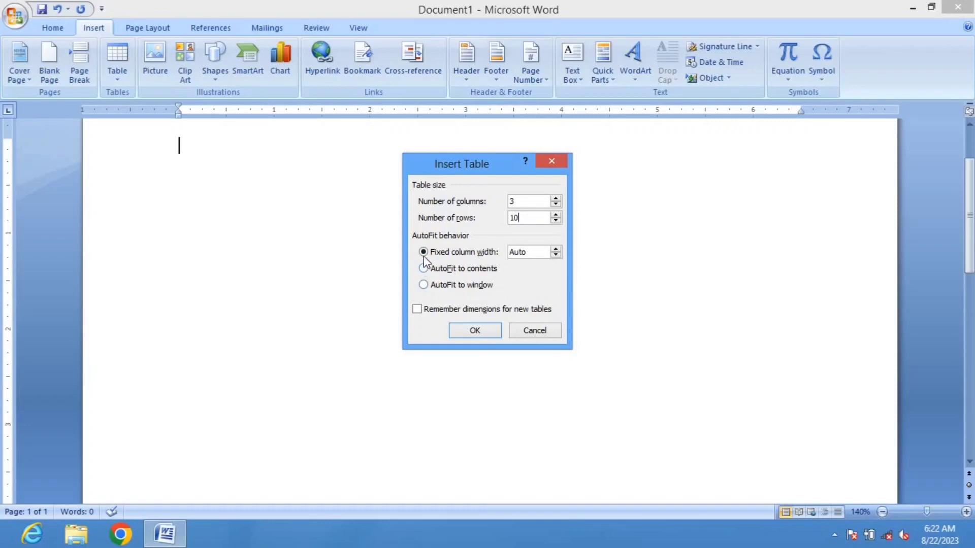
pyautogui.click(480, 329)
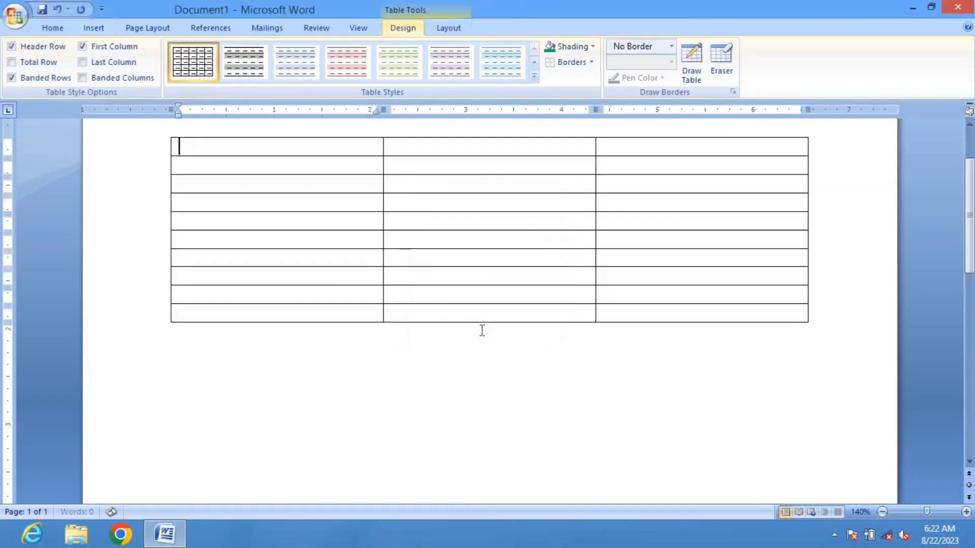
pyautogui.hotkey('ctrl', 'z')
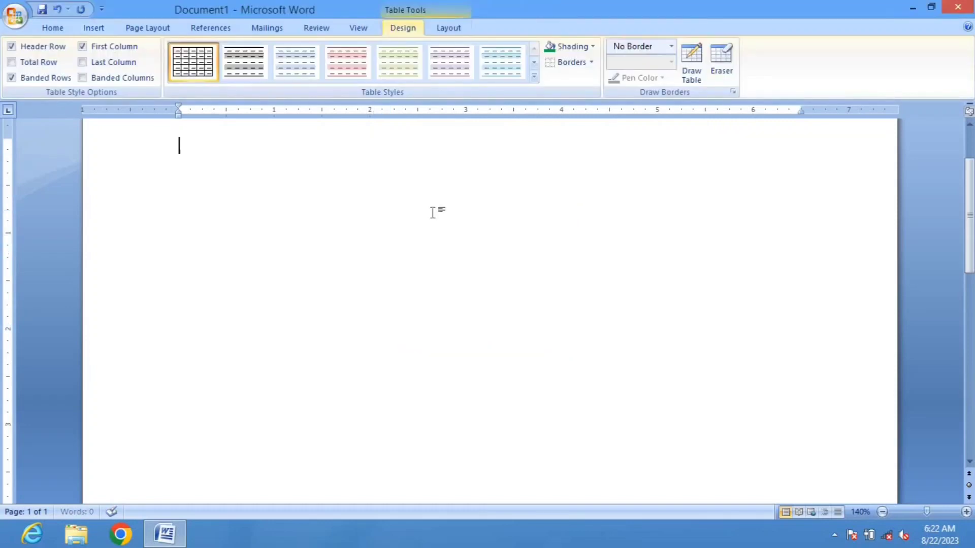
# Step: Insert a table with 3 columns and 10 rows using AutoFit to contents
pyautogui.click(94, 28)
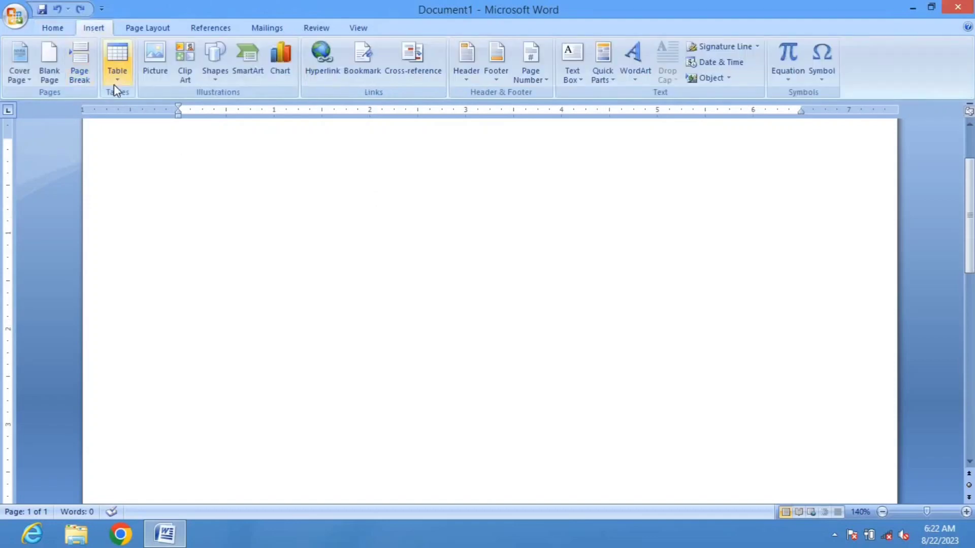
pyautogui.click(115, 81)
pyautogui.click(136, 221)
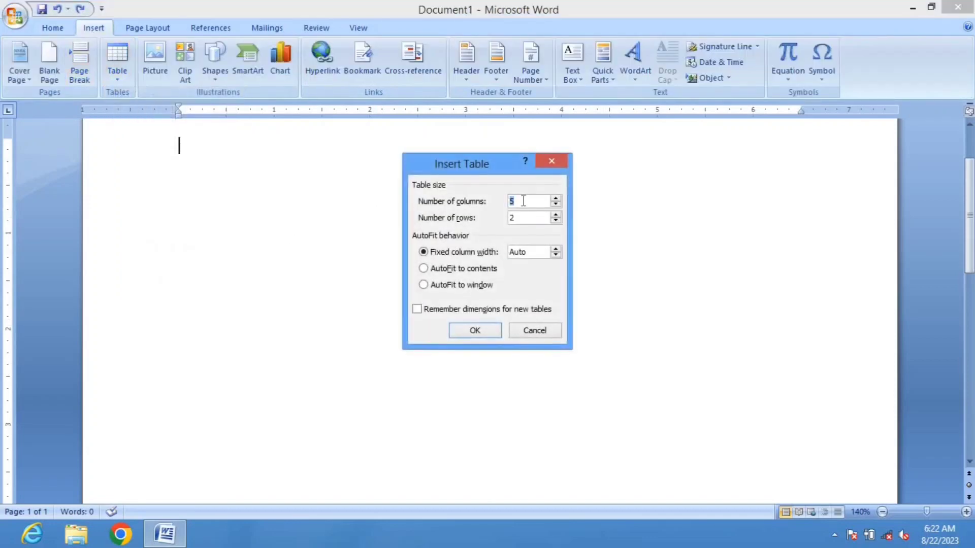
pyautogui.write('3')
pyautogui.click(424, 269)
pyautogui.click(463, 330)
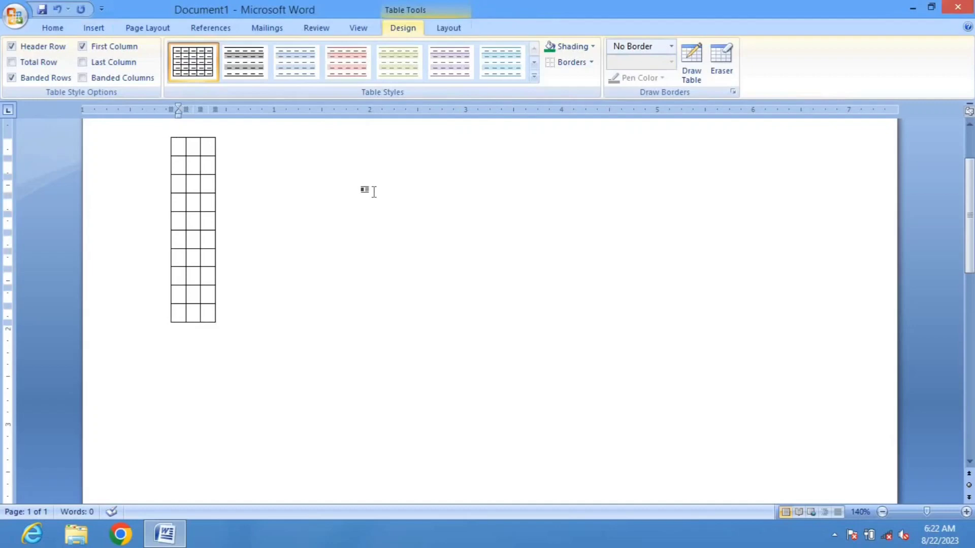
# Step: Enter the column headings Name, Age and Amount in the table's first row
pyautogui.write('Name')
pyautogui.press('Tab')
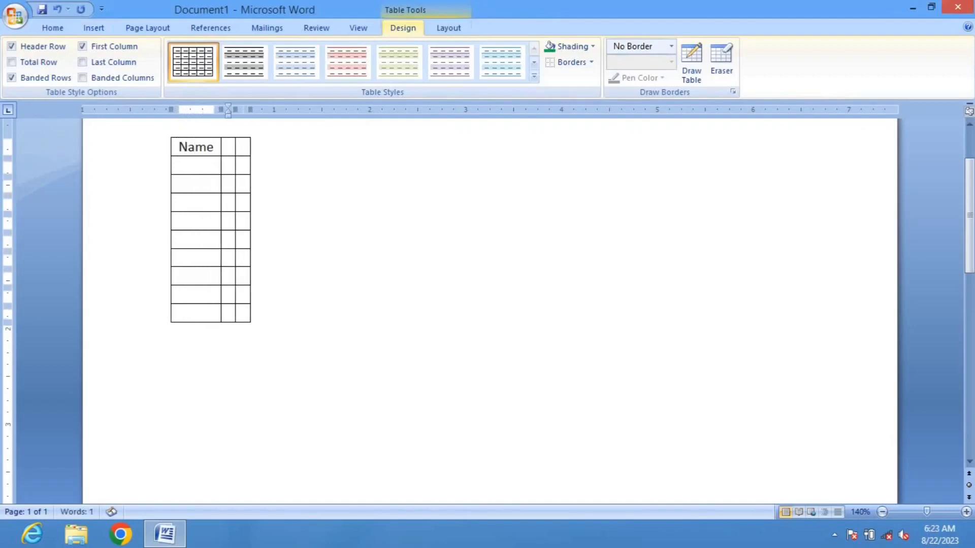
pyautogui.write('Age')
pyautogui.press('Tab')
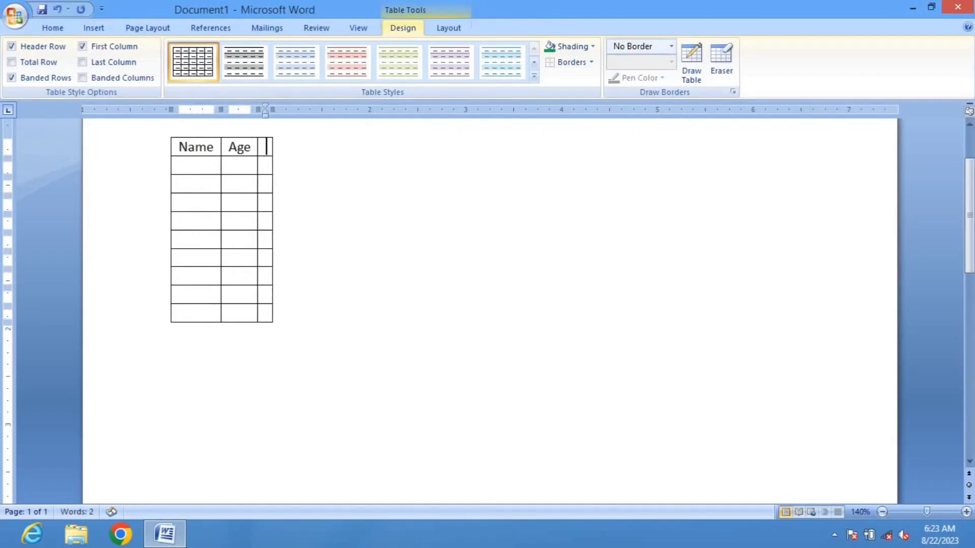
pyautogui.write('Amount')
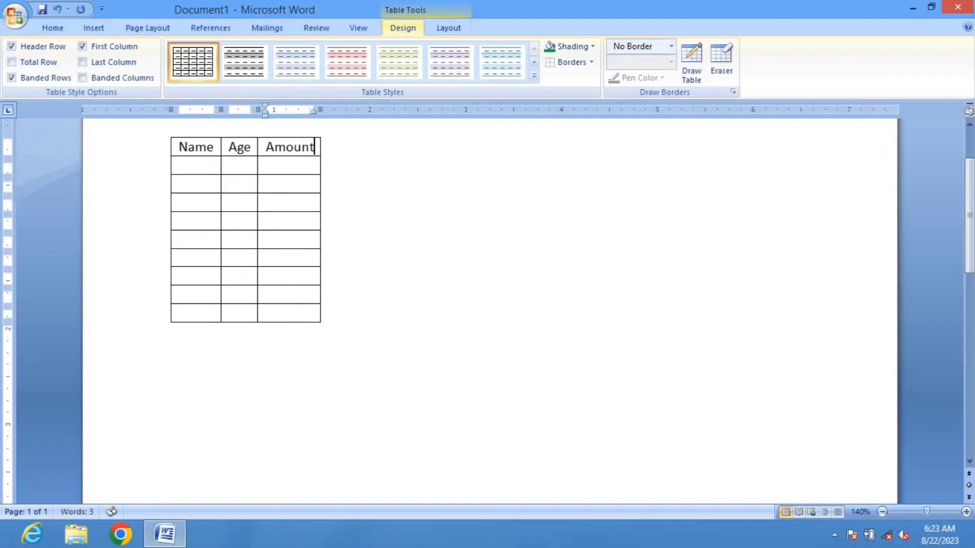
# Step: Undo the heading entries and the insertion of the AutoFit to contents table
pyautogui.hotkey('ctrl', 'z')
pyautogui.hotkey('ctrl', 'z')
pyautogui.hotkey('ctrl', 'z')
pyautogui.hotkey('ctrl', 'z')
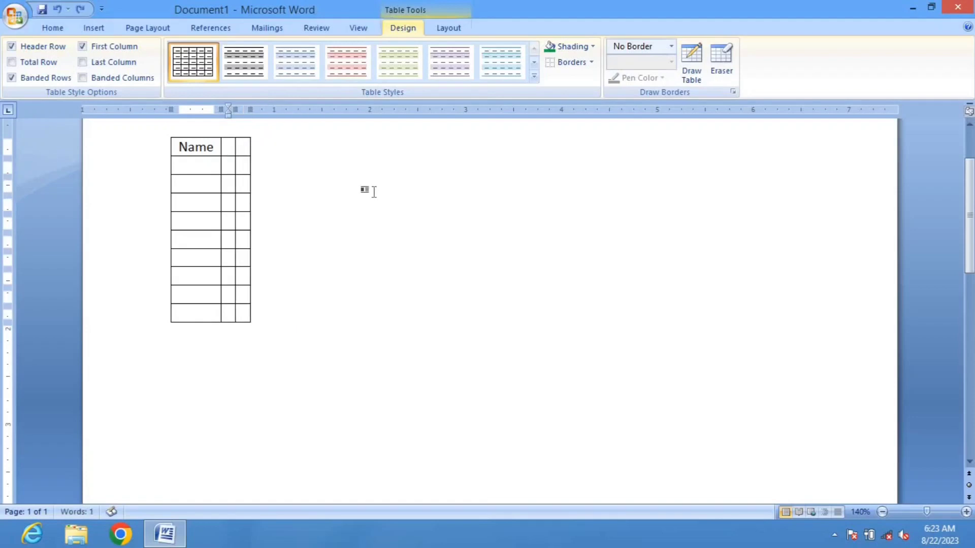
# Step: Insert a table with 3 columns and 10 rows using AutoFit to window
pyautogui.click(97, 29)
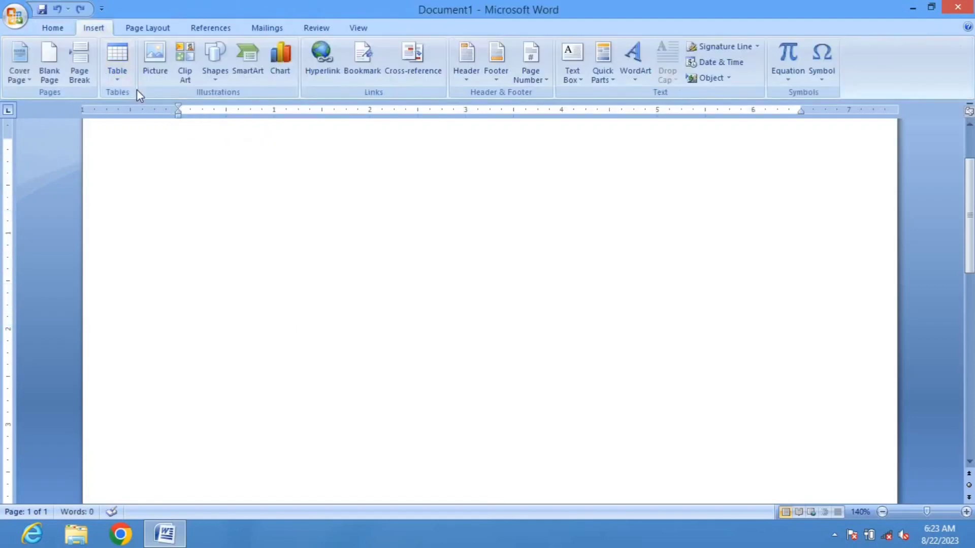
pyautogui.click(120, 78)
pyautogui.click(192, 223)
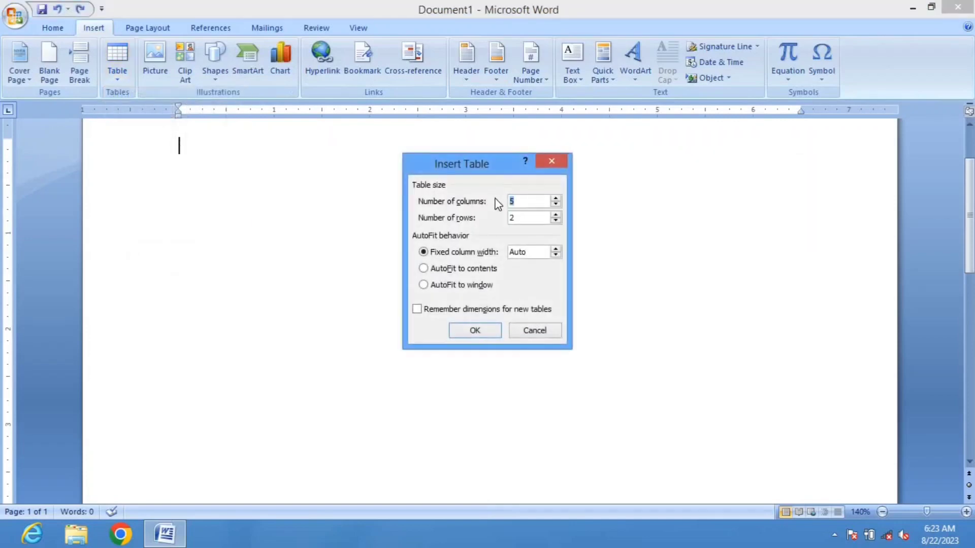
pyautogui.write('3')
pyautogui.press('Tab')
pyautogui.click(422, 285)
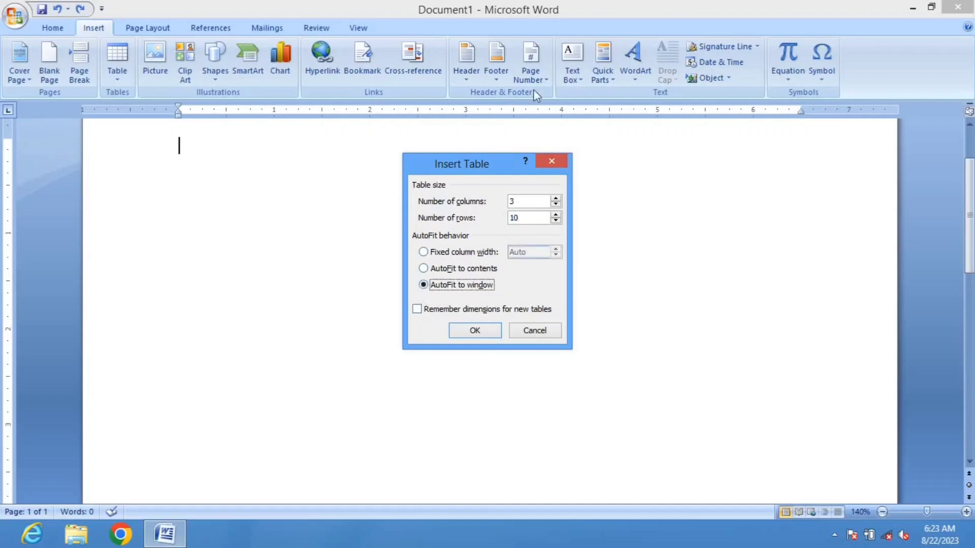
pyautogui.click(475, 331)
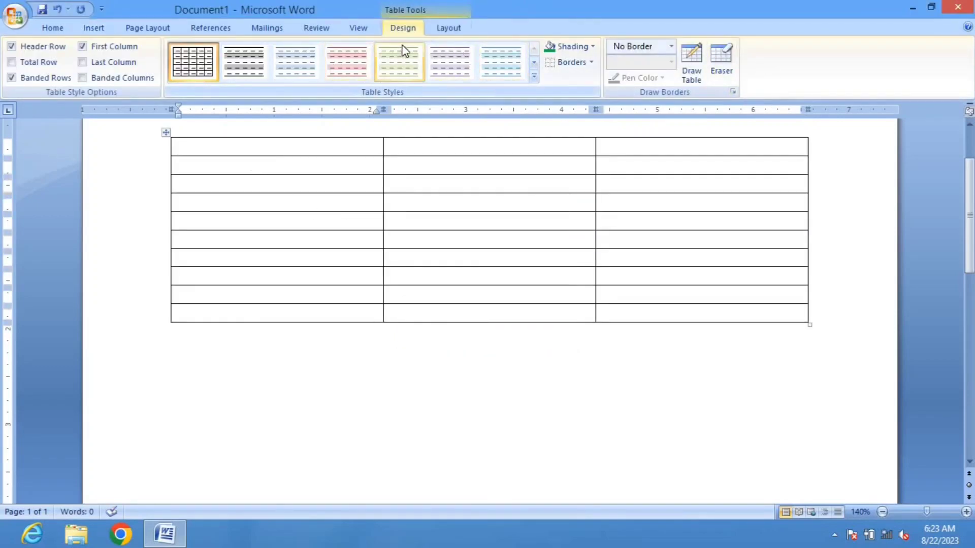
# Step: Look through the table design and layout tools, and delete the whole empty table
pyautogui.click(440, 29)
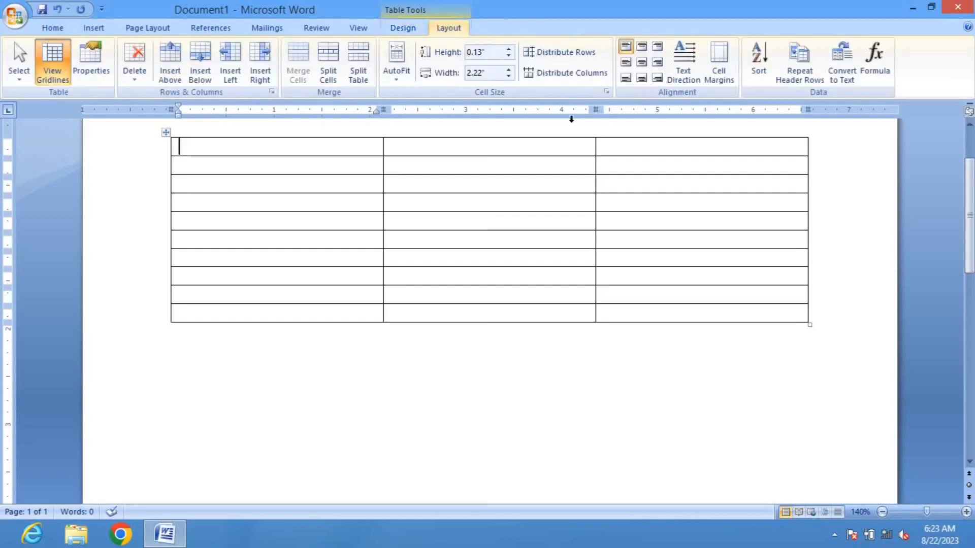
pyautogui.click(413, 26)
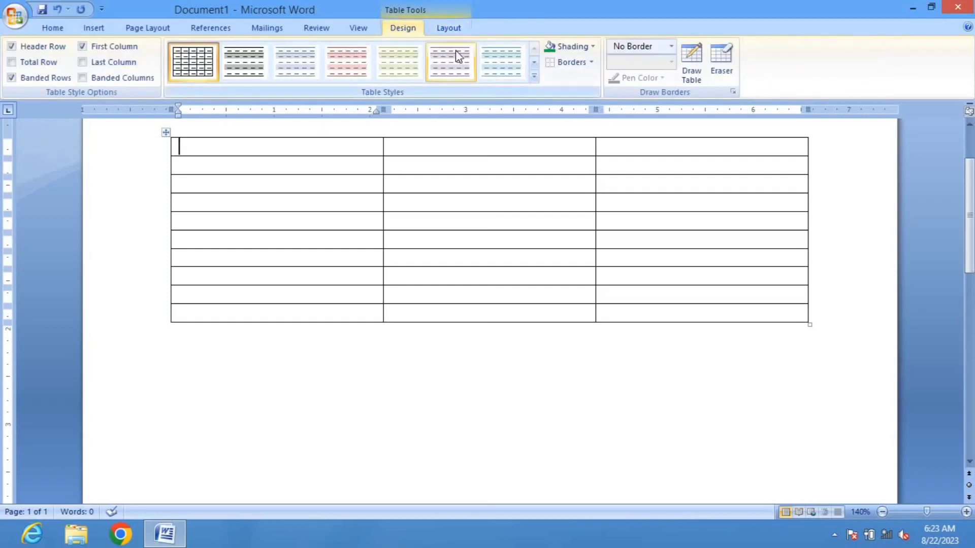
pyautogui.click(449, 29)
pyautogui.click(172, 145)
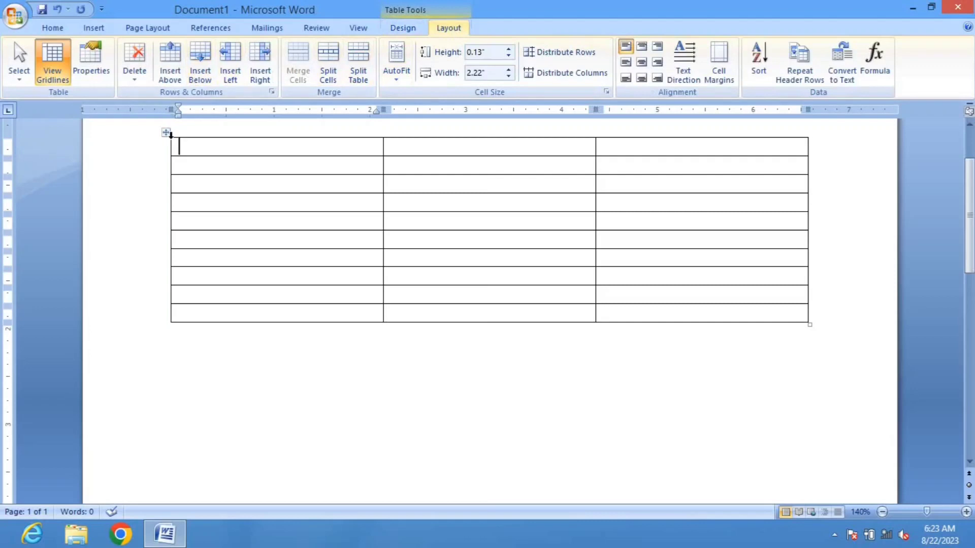
pyautogui.hotkey('ctrl', 'a')
pyautogui.press('Delete')
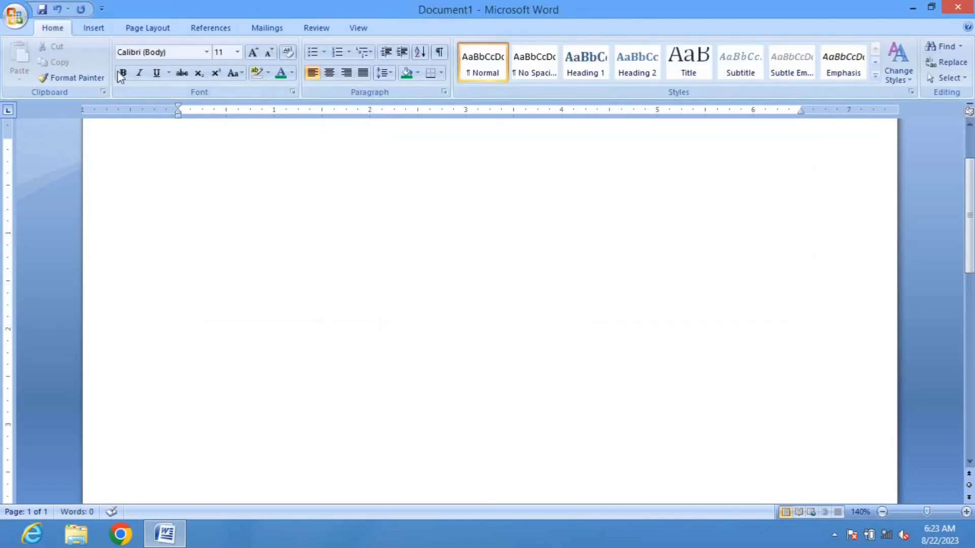
# Step: Draw a single-cell table outline about 6.7 inches wide and 2.9 inches high with Draw Table
pyautogui.click(94, 29)
pyautogui.click(118, 77)
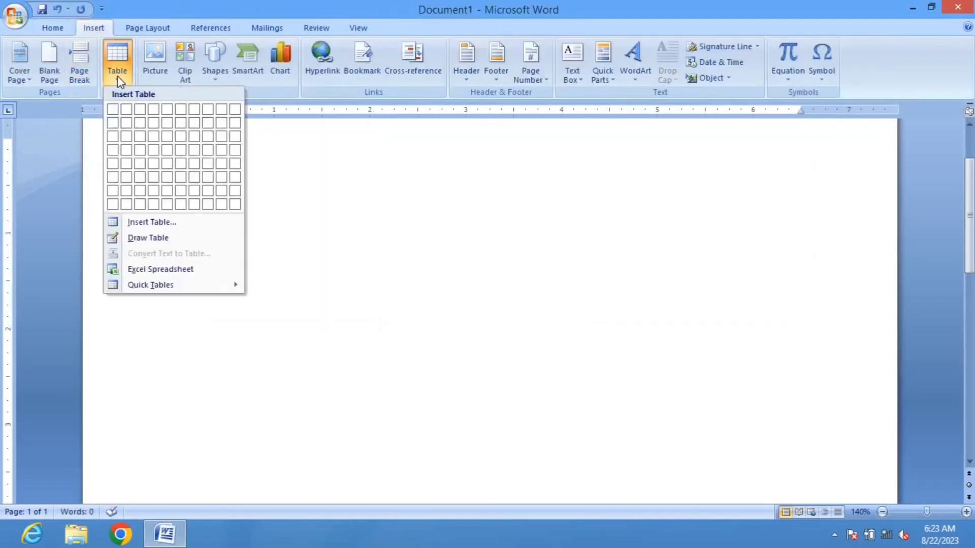
pyautogui.click(169, 238)
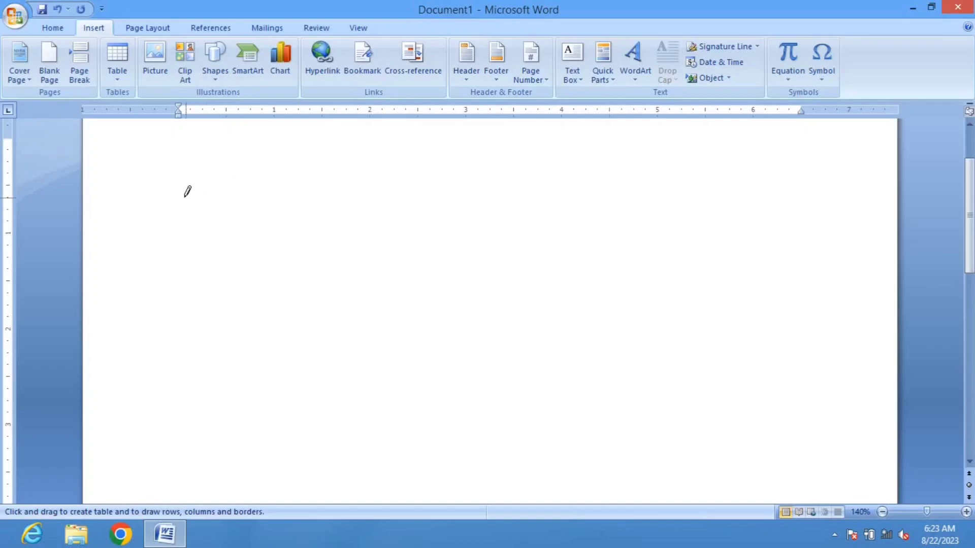
pyautogui.moveTo(185, 182)
pyautogui.mouseDown()
pyautogui.moveTo(267, 248)
pyautogui.moveTo(502, 348)
pyautogui.moveTo(829, 457)
pyautogui.mouseUp()
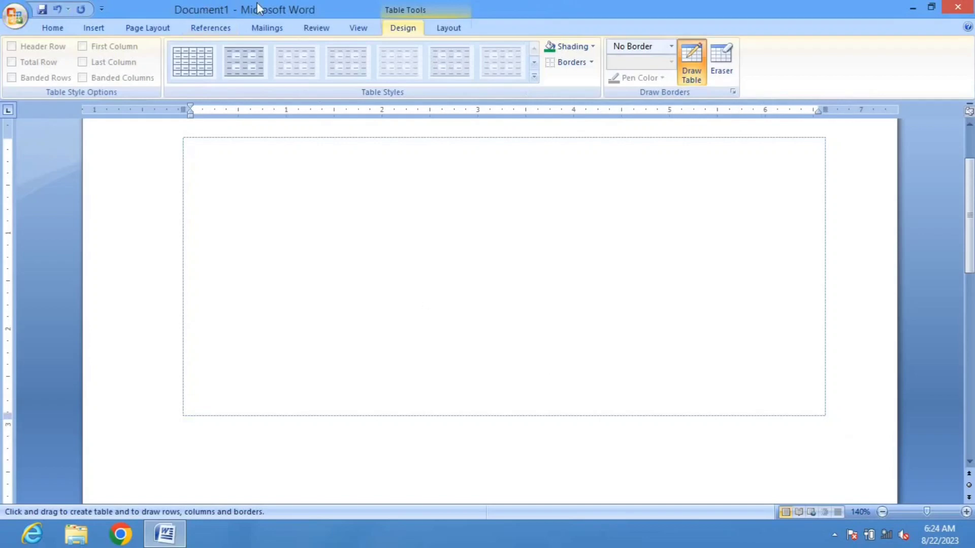
# Step: Draw three full-height column lines and two partial-width row lines inside the table outline using the triple-line border style
pyautogui.click(671, 46)
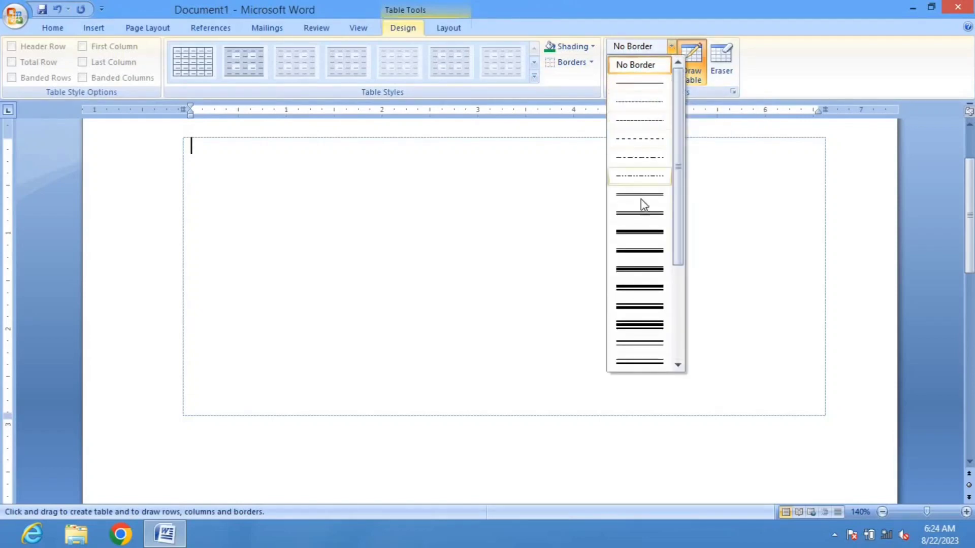
pyautogui.click(641, 213)
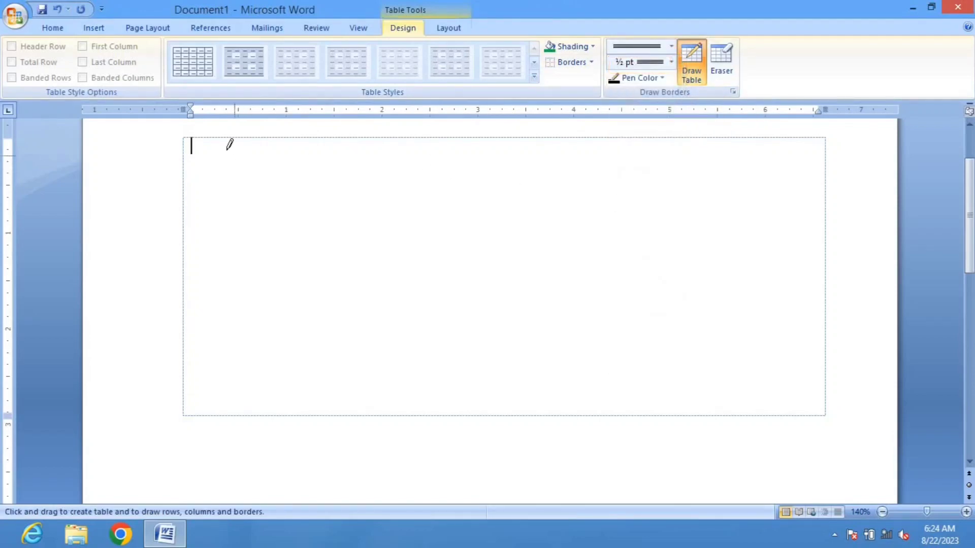
pyautogui.moveTo(341, 132)
pyautogui.mouseDown()
pyautogui.moveTo(348, 272)
pyautogui.moveTo(337, 327)
pyautogui.mouseUp()
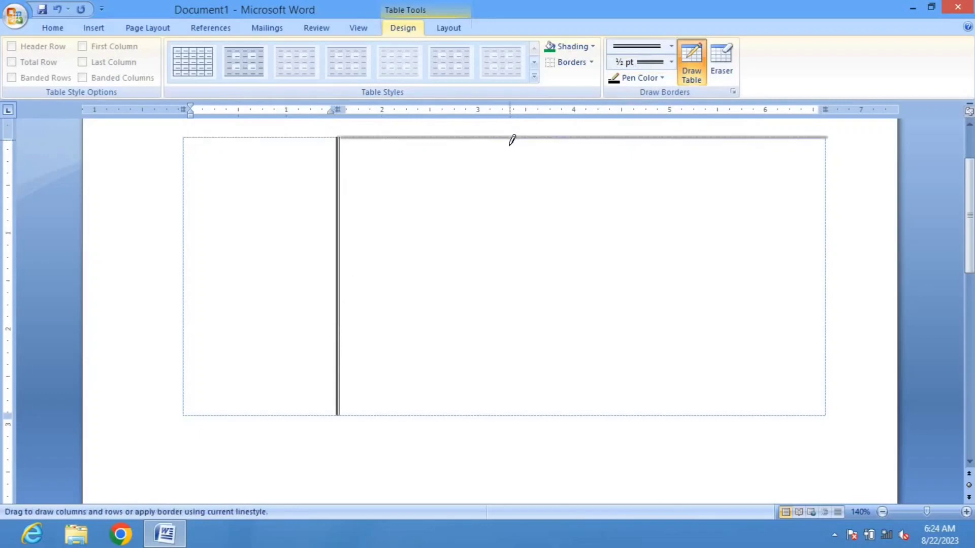
pyautogui.moveTo(511, 139); pyautogui.dragTo(521, 324)
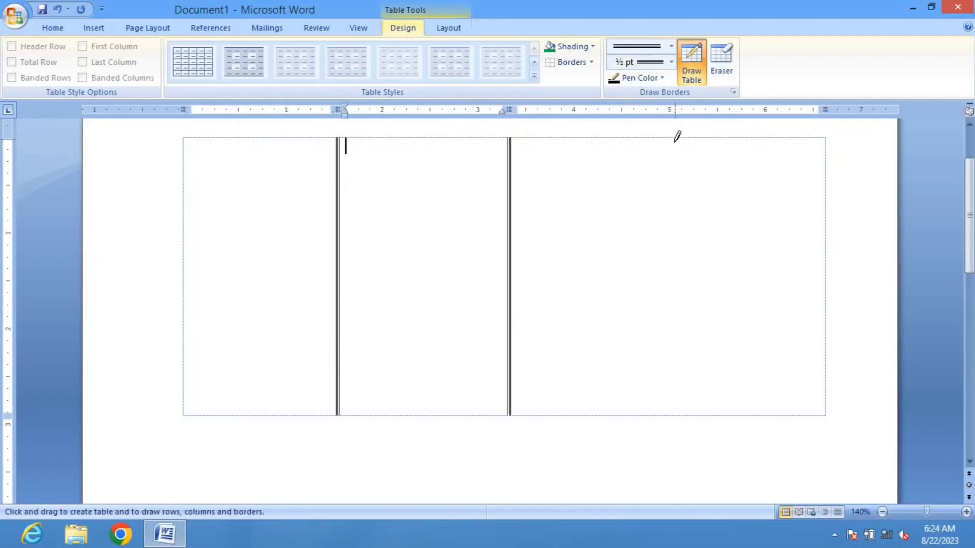
pyautogui.moveTo(677, 133); pyautogui.dragTo(680, 337)
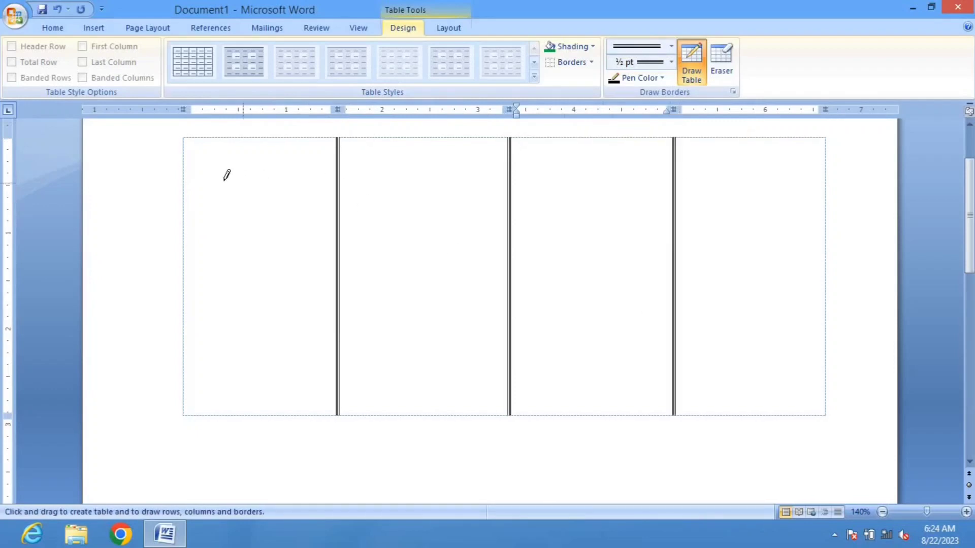
pyautogui.moveTo(185, 171); pyautogui.dragTo(615, 164)
pyautogui.moveTo(339, 246)
pyautogui.mouseDown()
pyautogui.moveTo(755, 222)
pyautogui.moveTo(814, 238)
pyautogui.mouseUp()
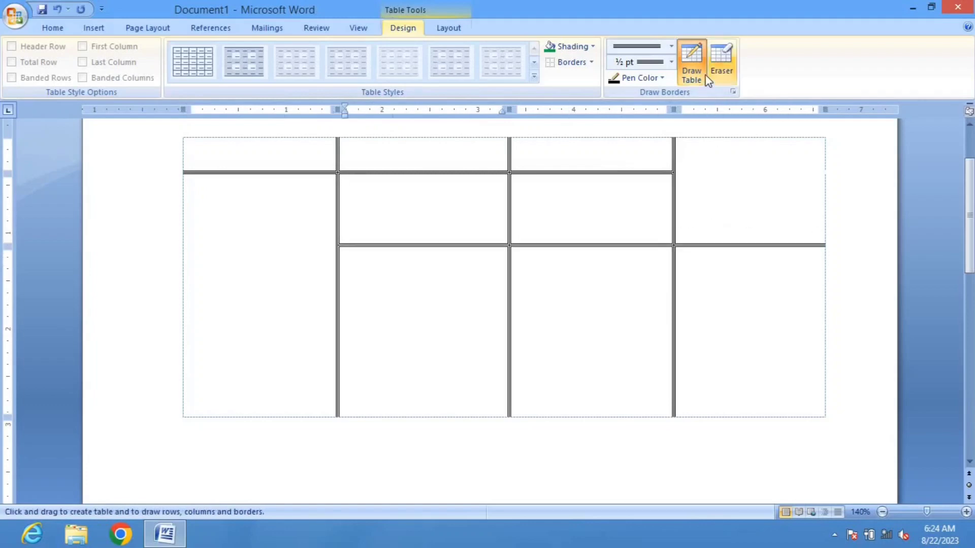
# Step: Set the pen color to red and draw extra vertical and horizontal dividers within the second, third and fourth columns
pyautogui.click(661, 77)
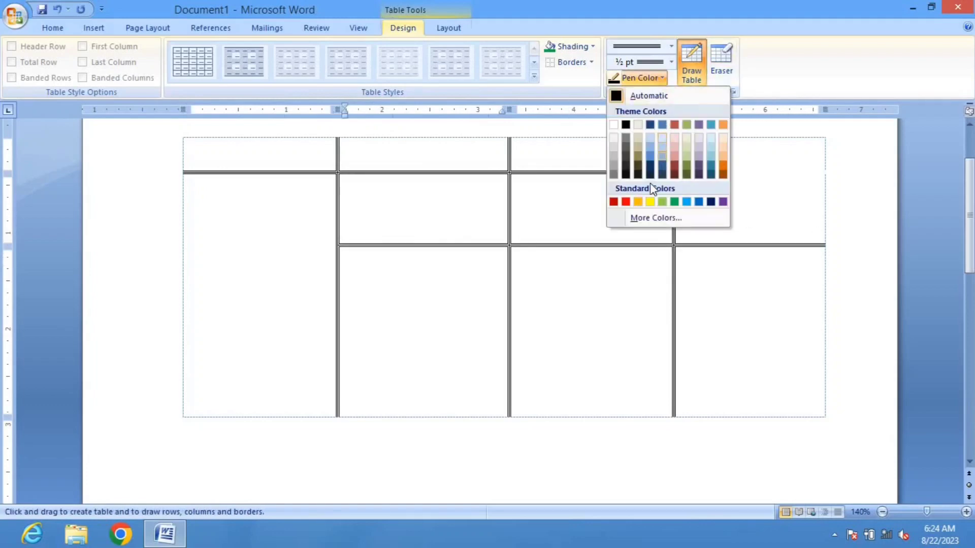
pyautogui.click(626, 202)
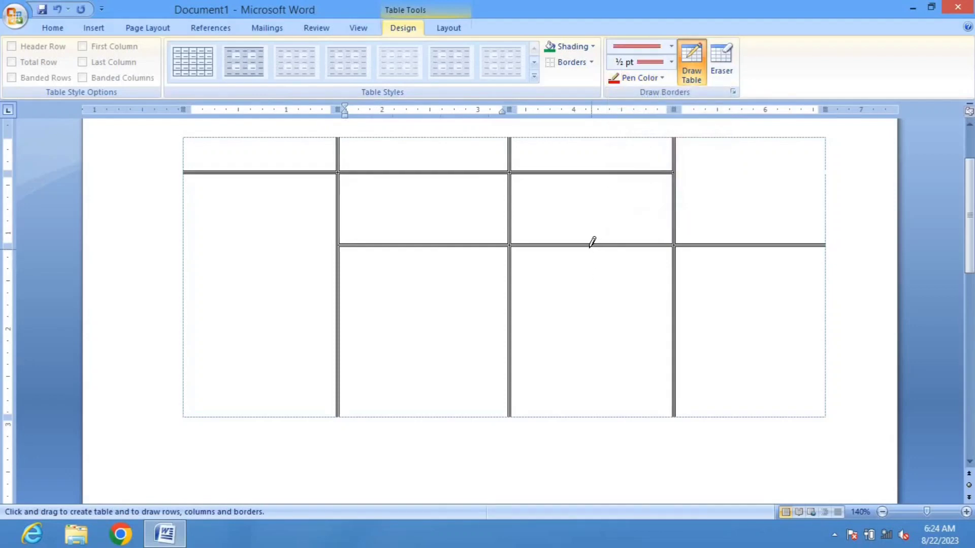
pyautogui.moveTo(589, 365)
pyautogui.mouseDown()
pyautogui.moveTo(587, 337)
pyautogui.moveTo(659, 331)
pyautogui.mouseUp()
pyautogui.moveTo(766, 242); pyautogui.dragTo(762, 360)
pyautogui.moveTo(683, 190); pyautogui.dragTo(795, 188)
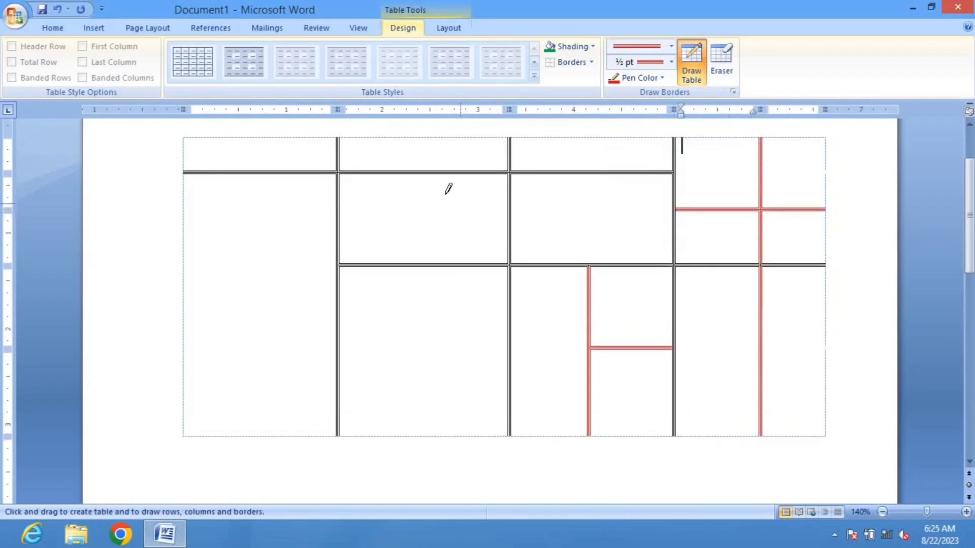
pyautogui.moveTo(430, 164)
pyautogui.mouseDown()
pyautogui.moveTo(430, 262)
pyautogui.moveTo(396, 376)
pyautogui.mouseUp()
pyautogui.moveTo(338, 326); pyautogui.dragTo(487, 327)
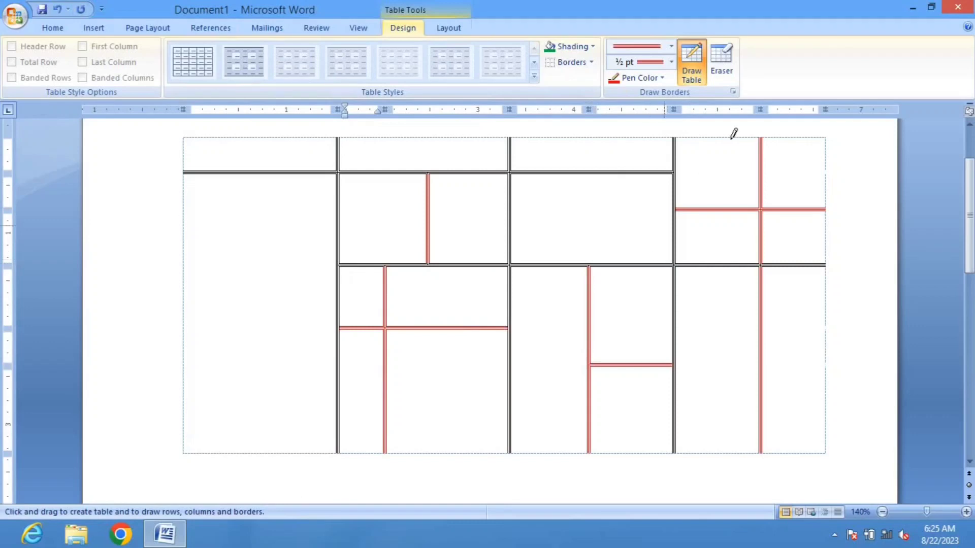
# Step: Erase the upper cells and inner dividers of the table's third and fourth columns with the Eraser
pyautogui.click(719, 63)
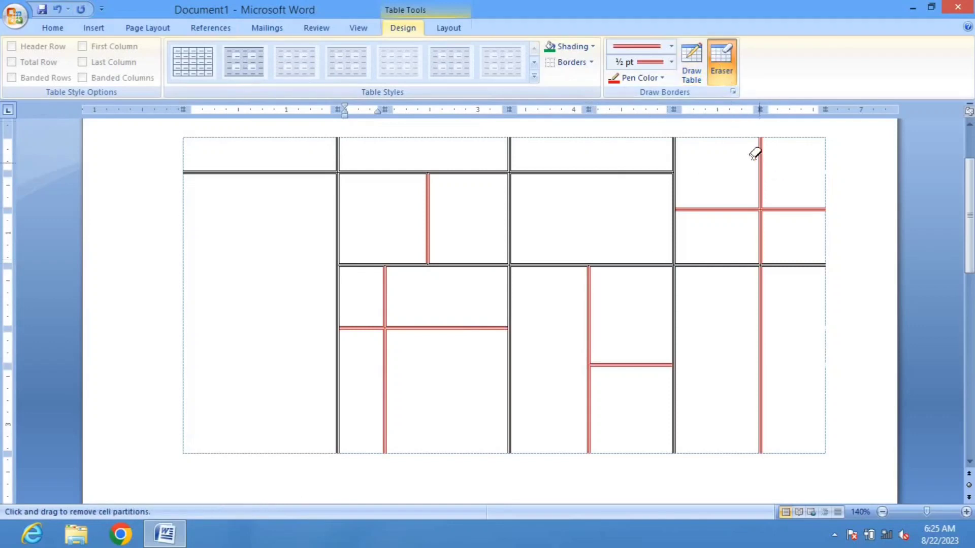
pyautogui.moveTo(758, 159)
pyautogui.mouseDown()
pyautogui.moveTo(757, 217)
pyautogui.moveTo(742, 193)
pyautogui.moveTo(741, 218)
pyautogui.mouseUp()
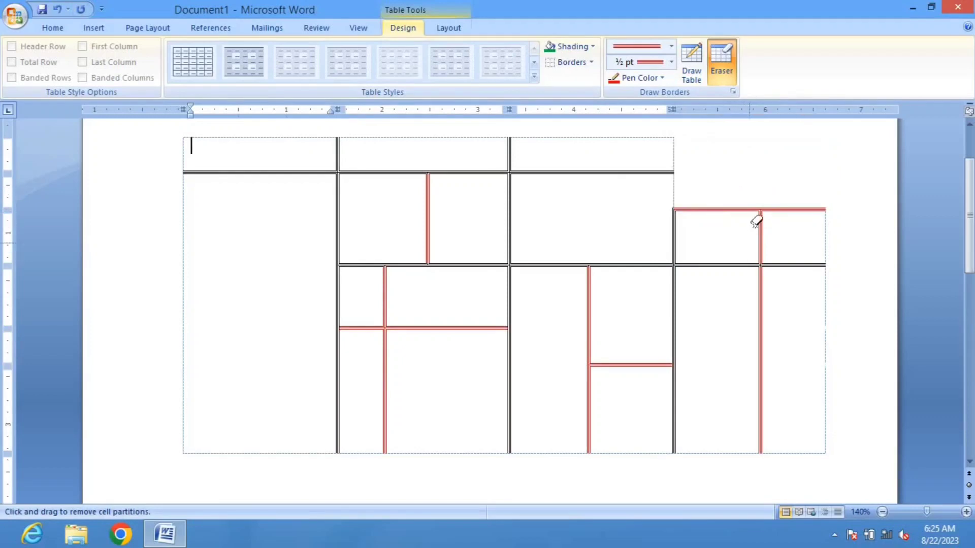
pyautogui.moveTo(794, 183); pyautogui.dragTo(861, 289)
pyautogui.moveTo(641, 228); pyautogui.dragTo(802, 394)
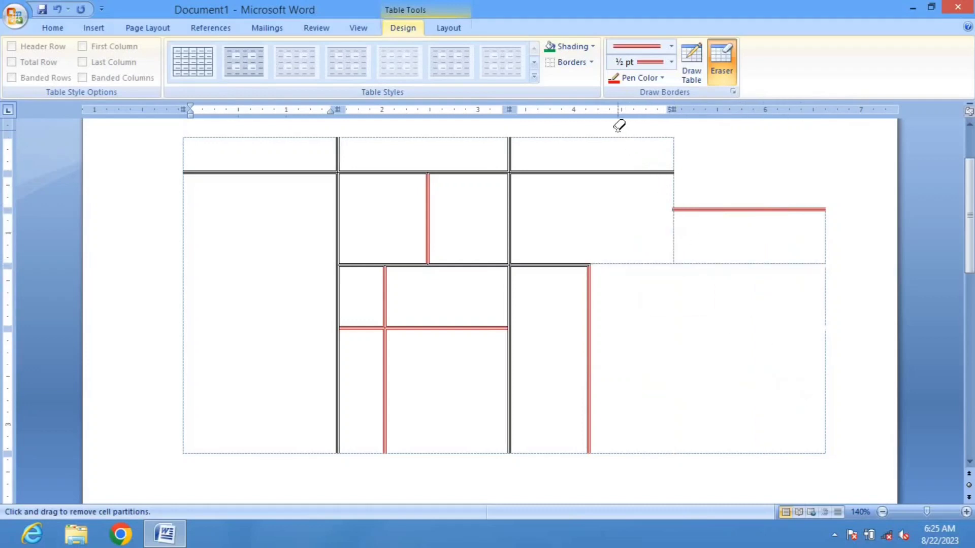
pyautogui.moveTo(618, 130); pyautogui.dragTo(844, 349)
pyautogui.moveTo(601, 177); pyautogui.dragTo(806, 450)
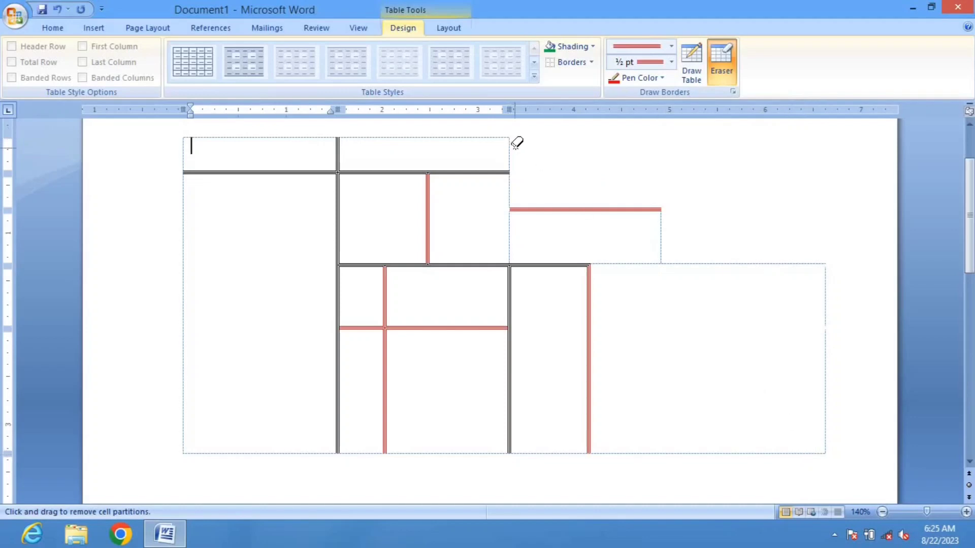
# Step: Erase the leftover cells beyond the second column and the rest of the drawn table, leaving the page empty
pyautogui.moveTo(515, 147)
pyautogui.mouseDown()
pyautogui.moveTo(646, 350)
pyautogui.moveTo(735, 450)
pyautogui.moveTo(841, 474)
pyautogui.mouseUp()
pyautogui.click(590, 292)
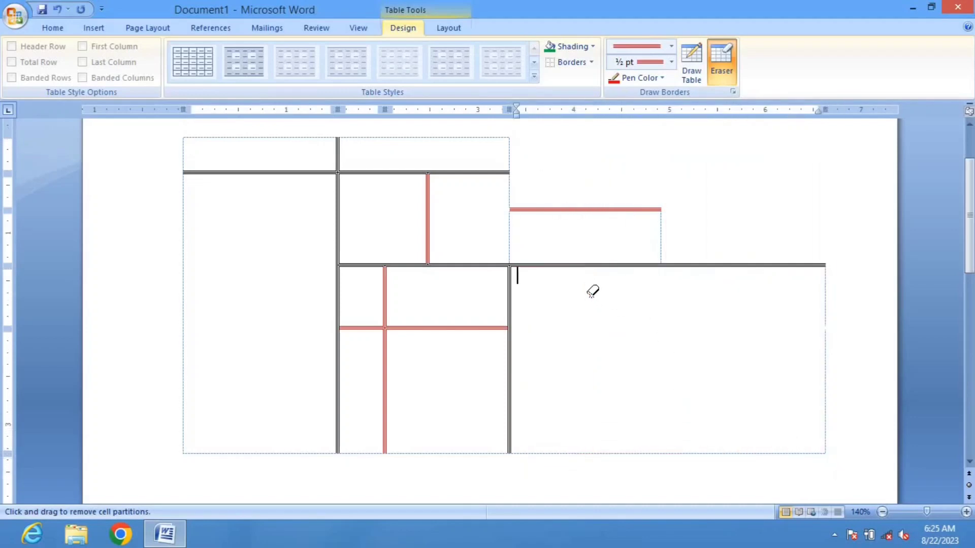
pyautogui.click(575, 265)
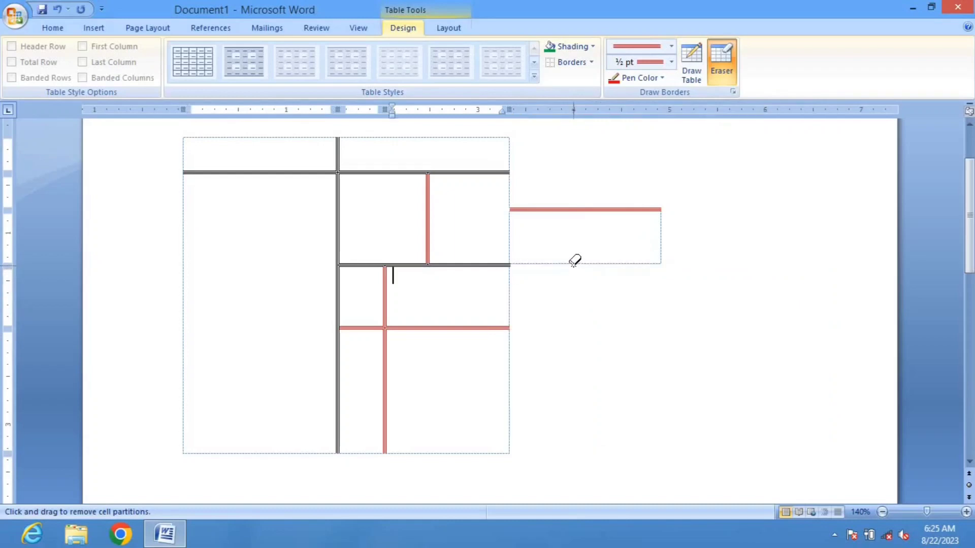
pyautogui.click(574, 209)
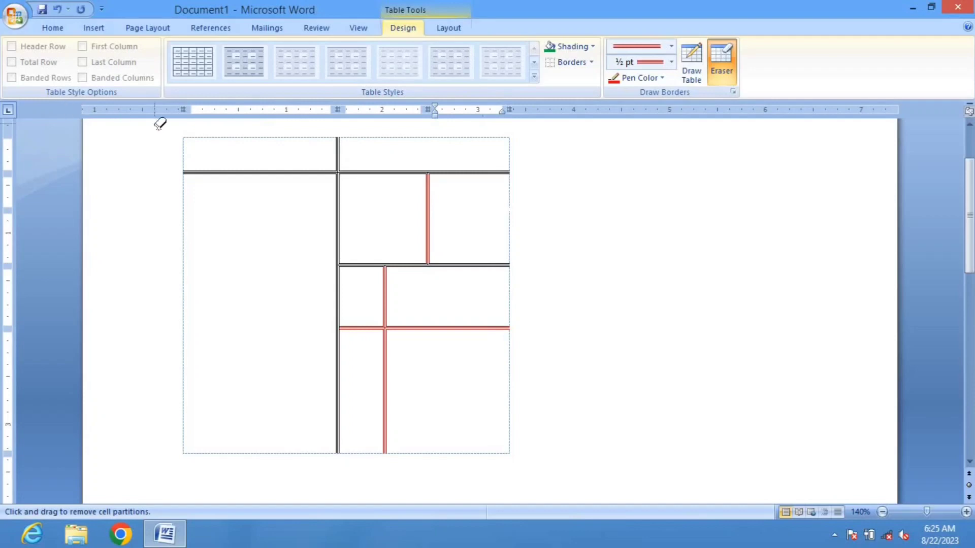
pyautogui.moveTo(170, 123)
pyautogui.mouseDown()
pyautogui.moveTo(256, 231)
pyautogui.moveTo(542, 466)
pyautogui.mouseUp()
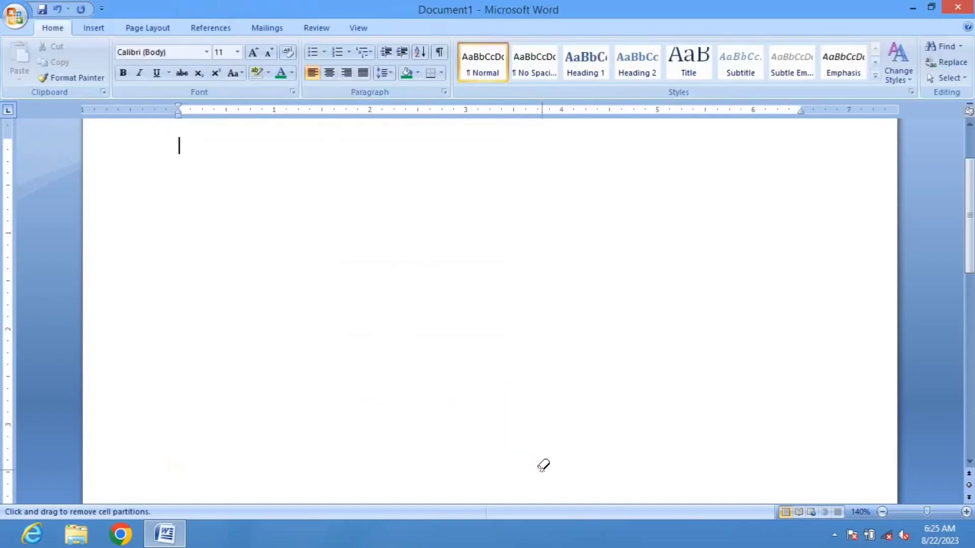
pyautogui.click(104, 23)
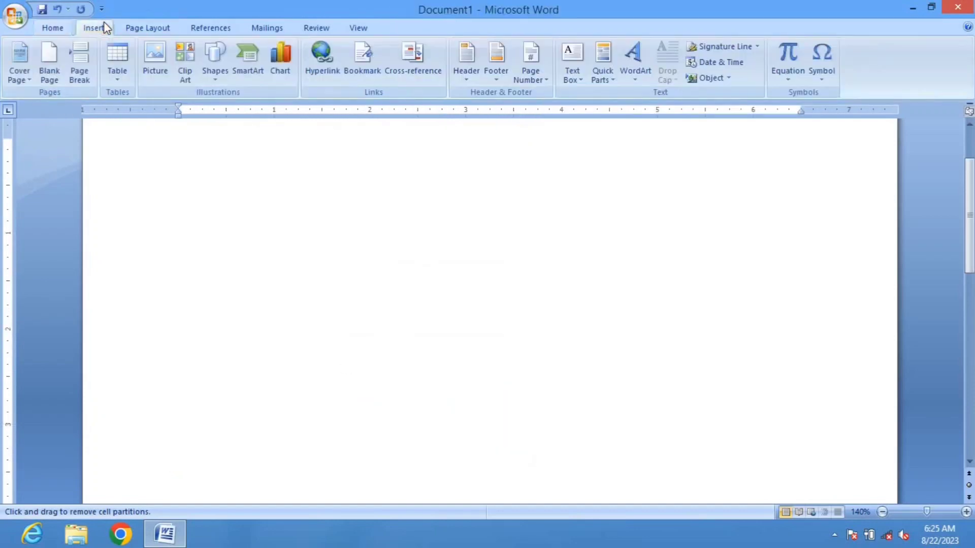
pyautogui.click(117, 80)
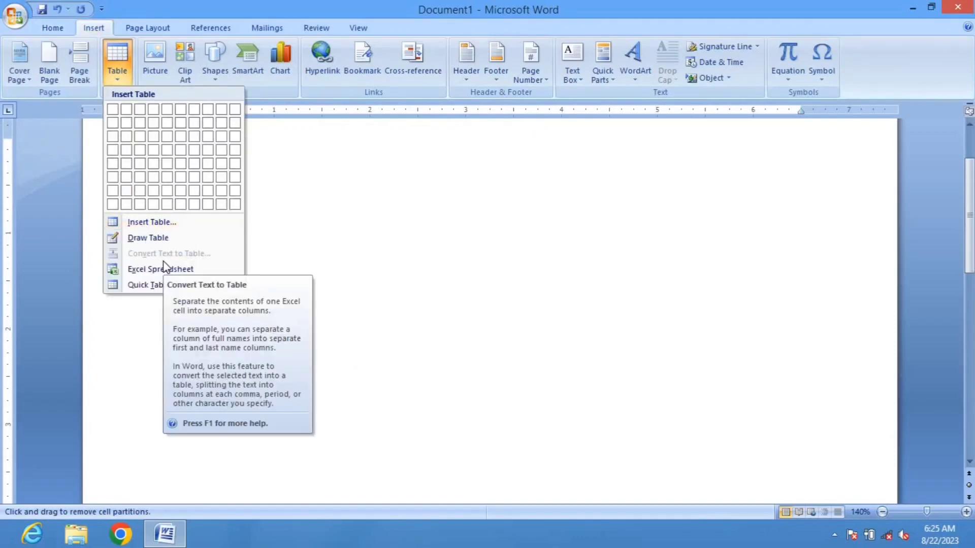
pyautogui.click(303, 189)
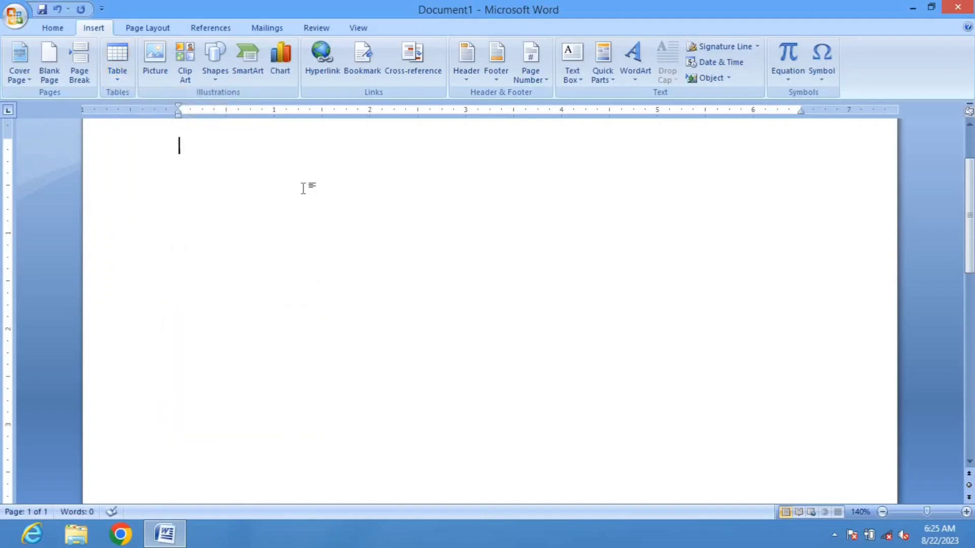
pyautogui.write('Ram')
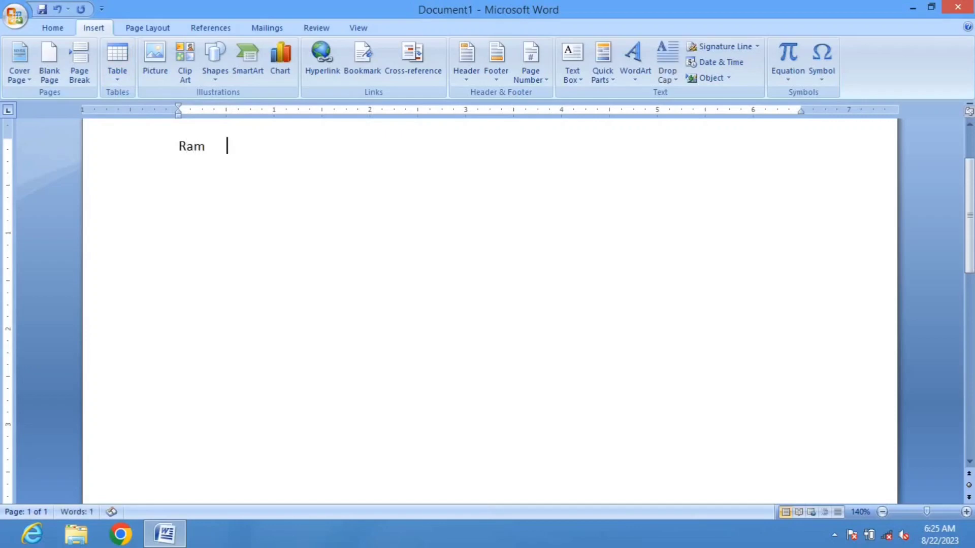
pyautogui.press('BackSpace')
pyautogui.press('BackSpace')
pyautogui.press('BackSpace')
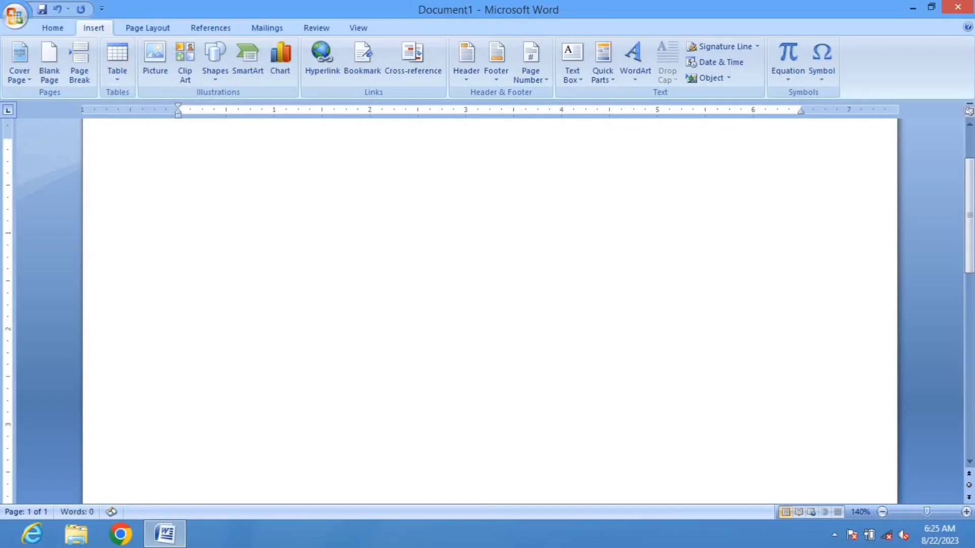
pyautogui.write('A')
pyautogui.press('BackSpace')
pyautogui.write('Ma')
pyautogui.press('BackSpace')
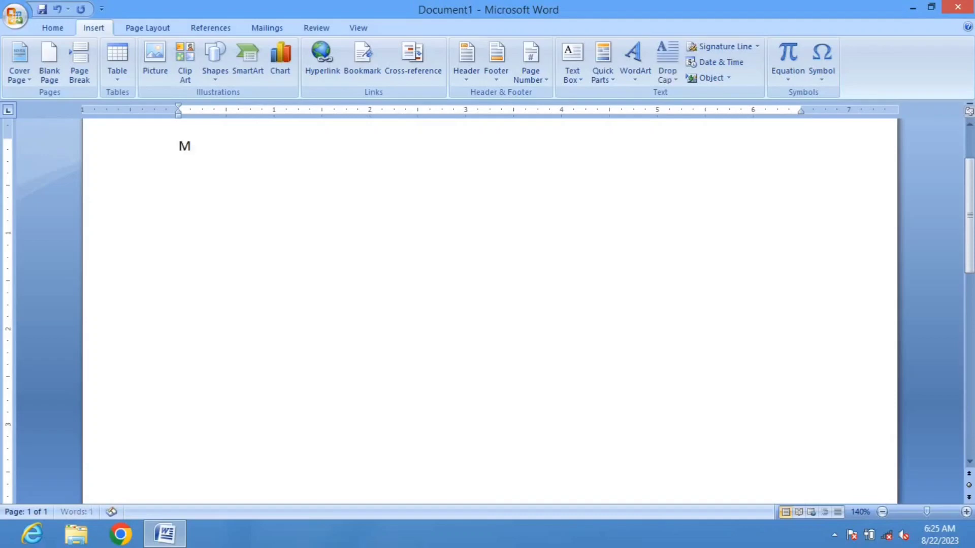
pyautogui.press('BackSpace')
# Step: Enter a tab-separated heading line with Name, Age, Amount and State
pyautogui.write('Name')
pyautogui.press('Tab')
pyautogui.write('Age')
pyautogui.press('Tab')
pyautogui.write('Amu')
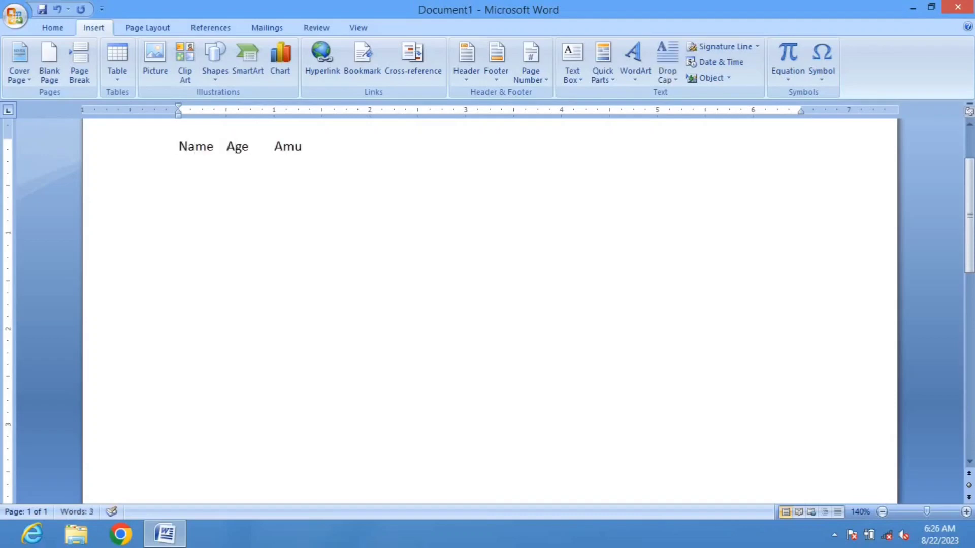
pyautogui.write('n')
pyautogui.press('BackSpace')
pyautogui.write('ount State')
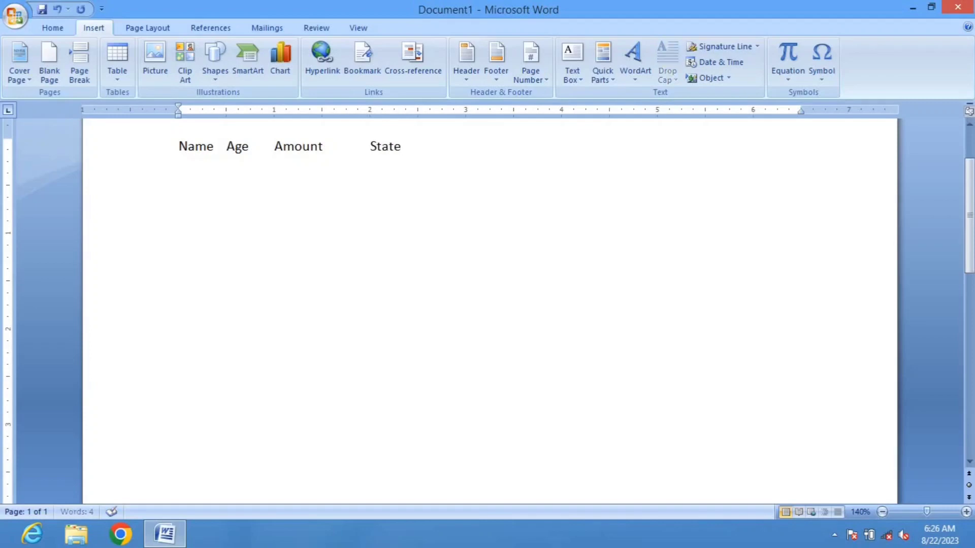
# Step: Add a second tab-separated line with the person's first name, 25, 98560 and UP, and select all the text
pyautogui.write('Amit')
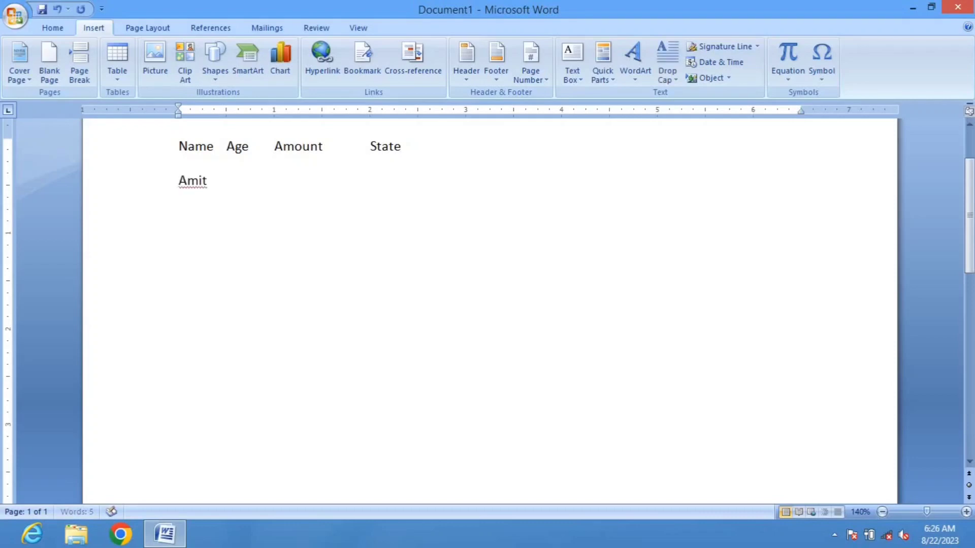
pyautogui.write('25')
pyautogui.press('Tab')
pyautogui.write('98560')
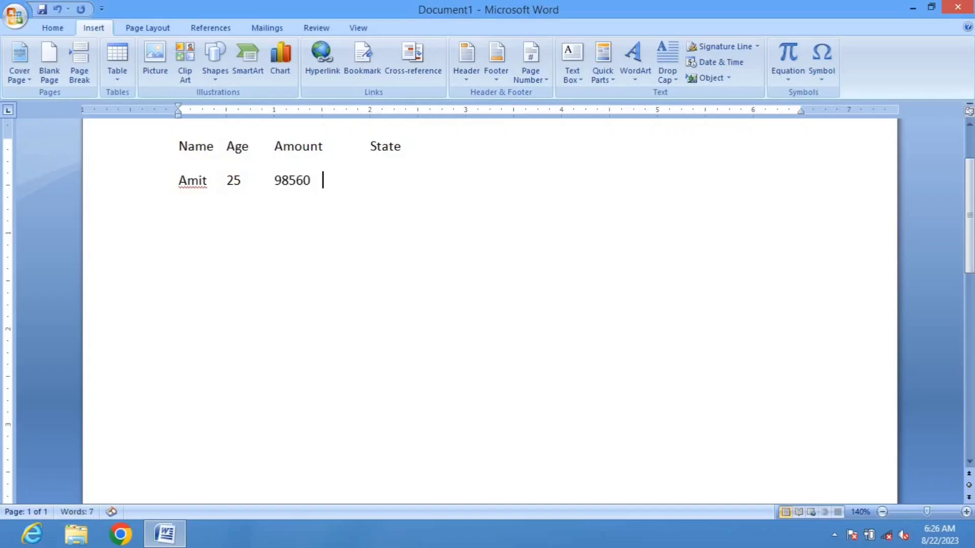
pyautogui.press('Tab')
pyautogui.write('Uo')
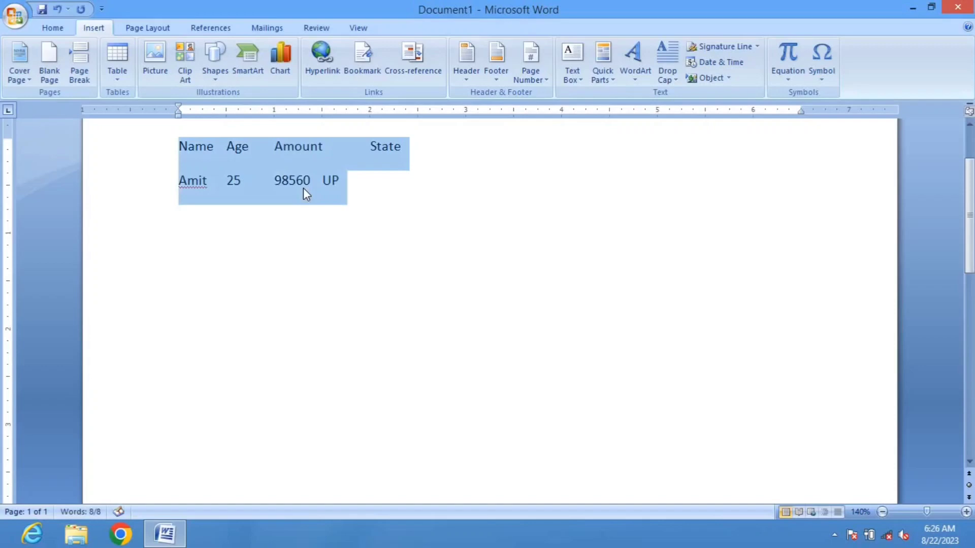
# Step: Convert the selected text to a 4-column table with Auto fixed column width, separating text at tabs
pyautogui.click(118, 79)
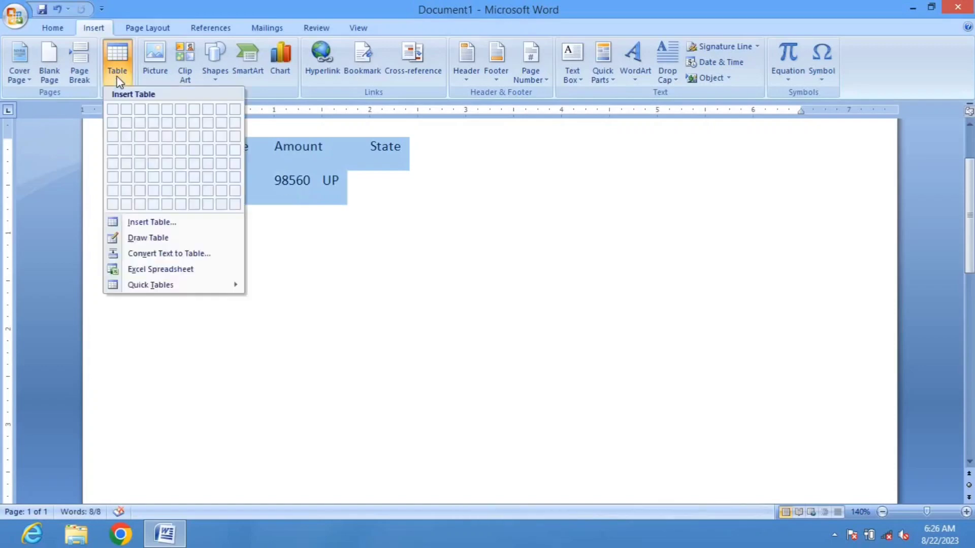
pyautogui.click(157, 254)
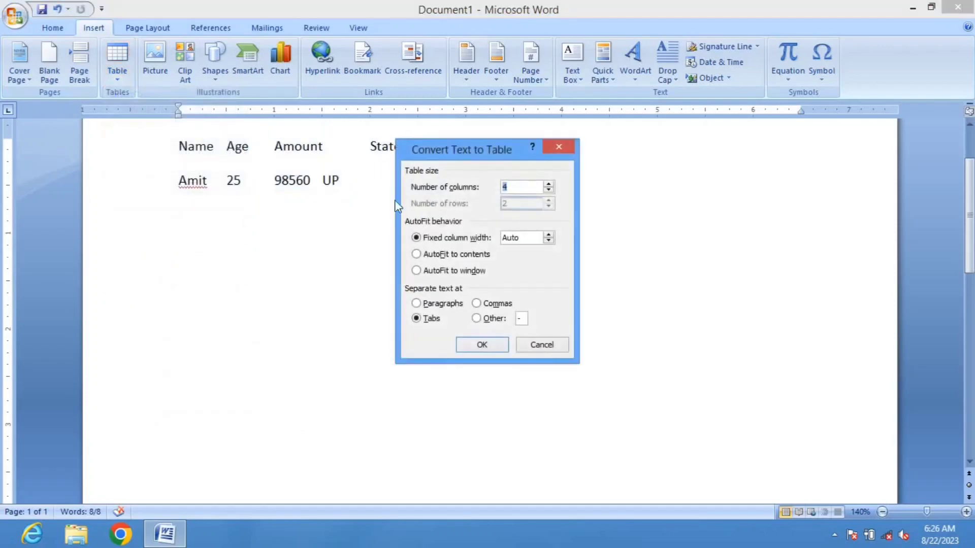
pyautogui.click(482, 345)
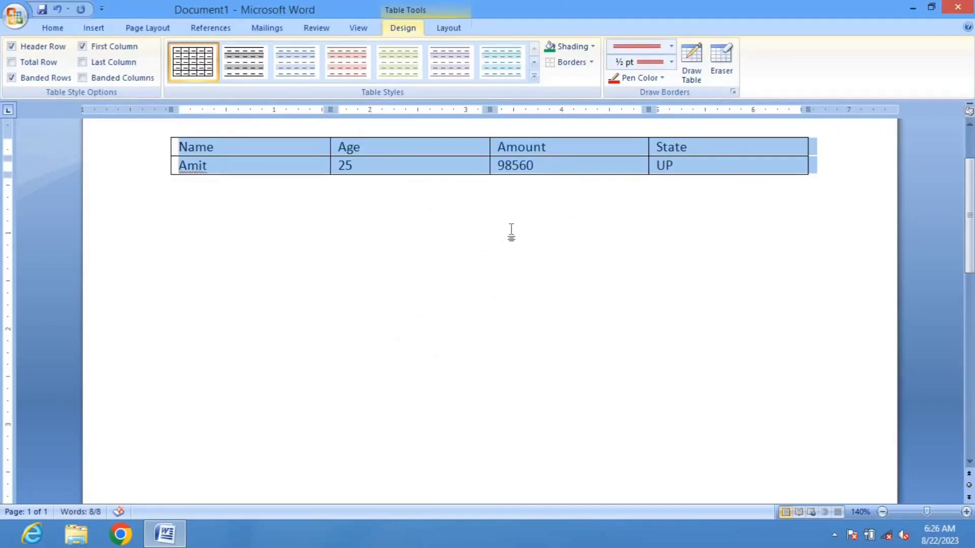
# Step: Delete the converted table and its contents from the document
pyautogui.press('Delete')
pyautogui.hotkey('ctrl', 'a')
pyautogui.press('Delete')
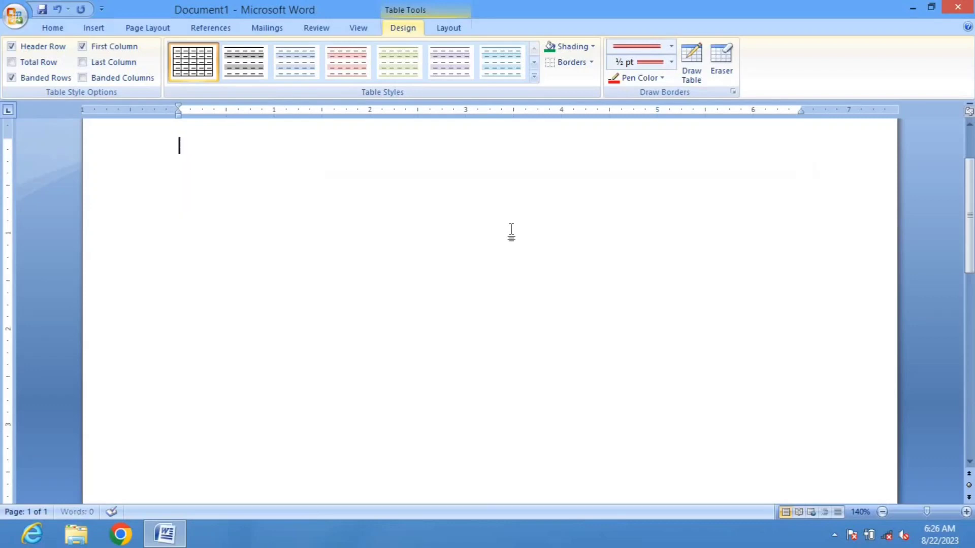
# Step: Insert an embedded Excel spreadsheet into the empty document
pyautogui.click(96, 30)
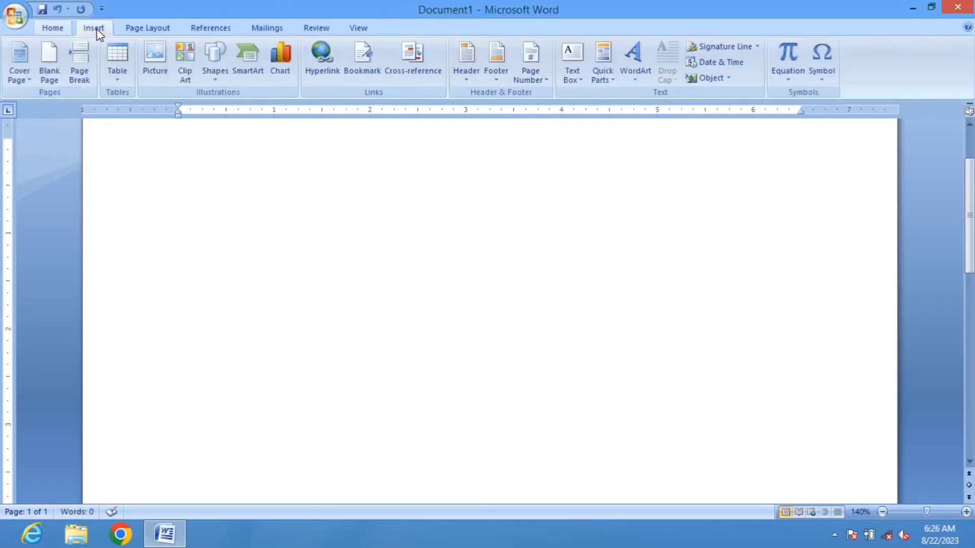
pyautogui.click(118, 81)
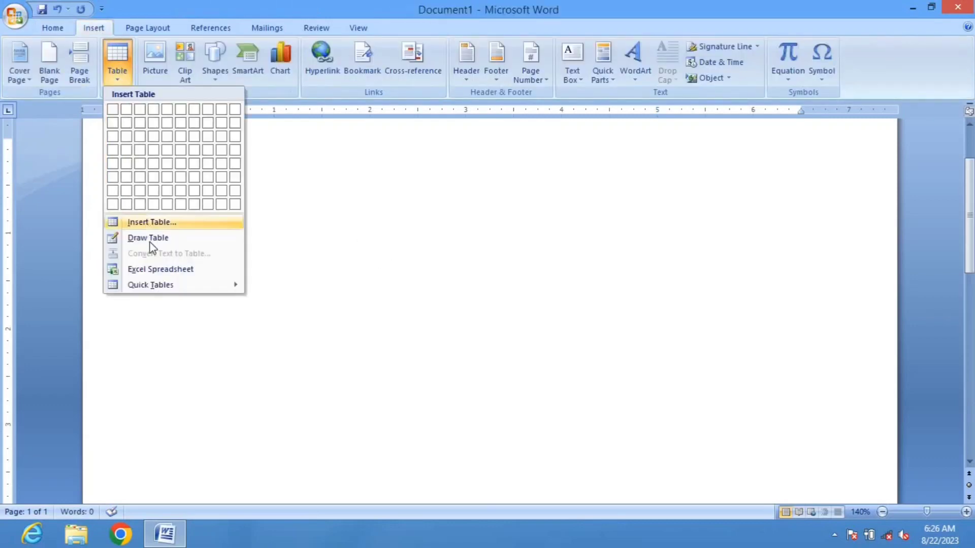
pyautogui.click(154, 272)
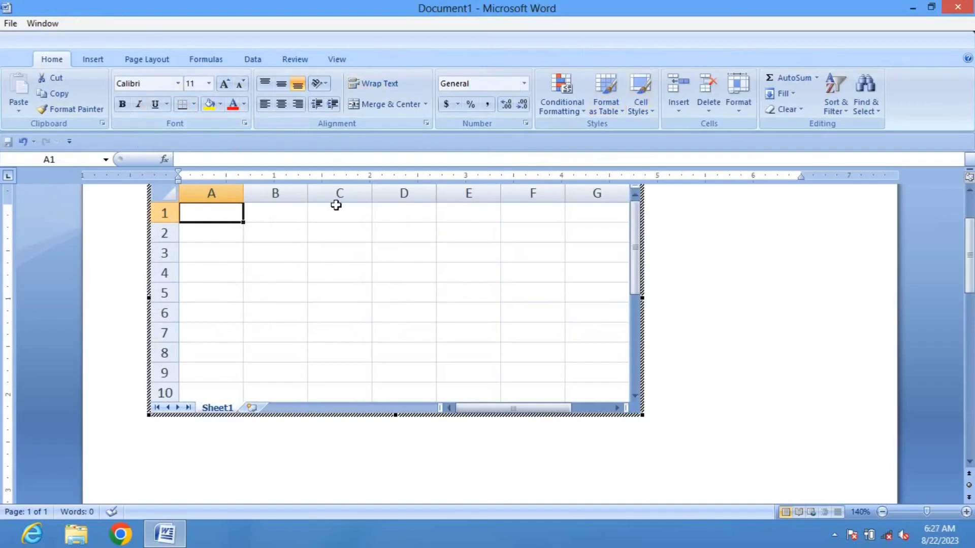
# Step: Enter 25, 63, 85, 96 and 478 in cells A1 to A5 of the embedded spreadsheet
pyautogui.write('25')
pyautogui.press('Return')
pyautogui.write('63')
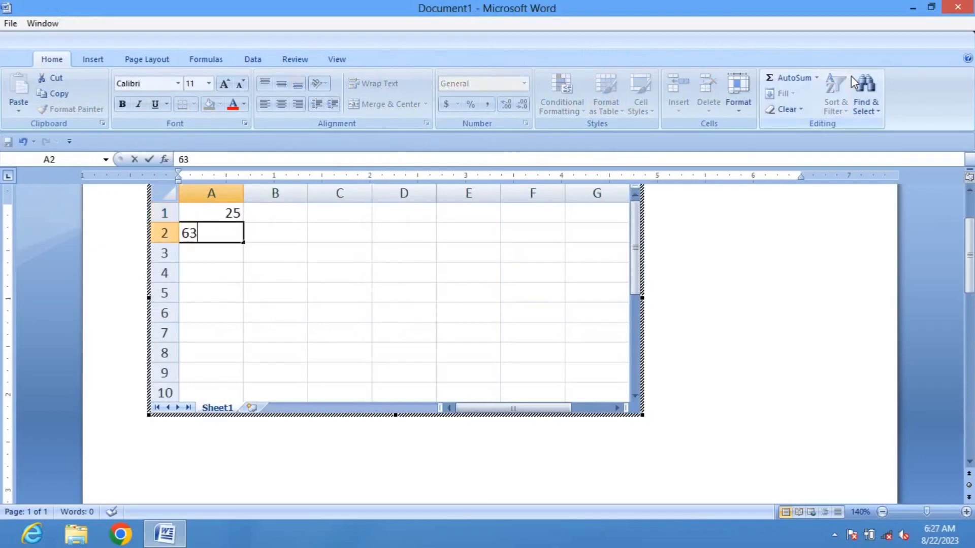
pyautogui.press('Return')
pyautogui.write('85')
pyautogui.press('Return')
pyautogui.write('96')
pyautogui.press('Return')
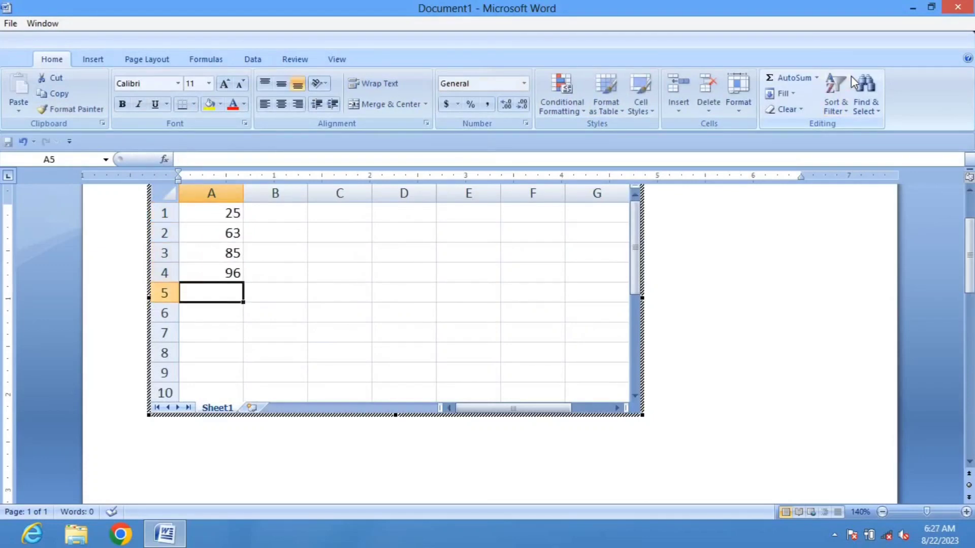
pyautogui.write('478')
pyautogui.press('Return')
# Step: Fill the spreadsheet's column B upward from B5 to B1 with 777, 74, 74, 414 and 74
pyautogui.press('Tab')
pyautogui.press('Up')
pyautogui.write('777')
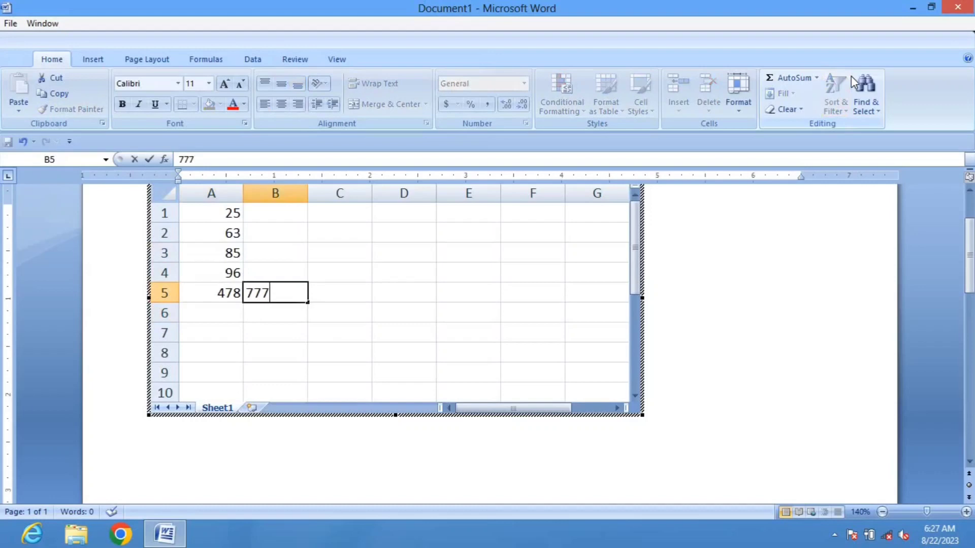
pyautogui.press('Up')
pyautogui.write('74')
pyautogui.press('Up')
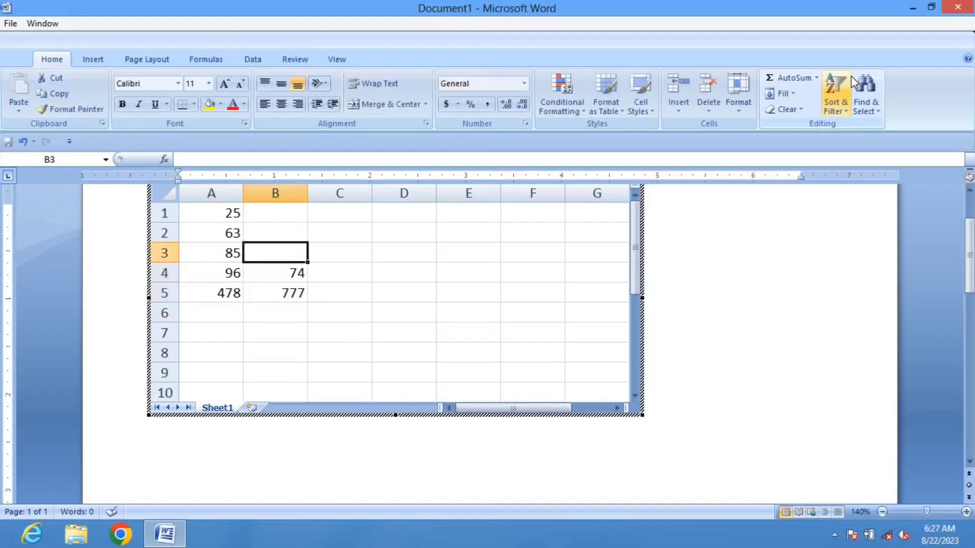
pyautogui.write('74')
pyautogui.press('Up')
pyautogui.write('414')
pyautogui.press('Up')
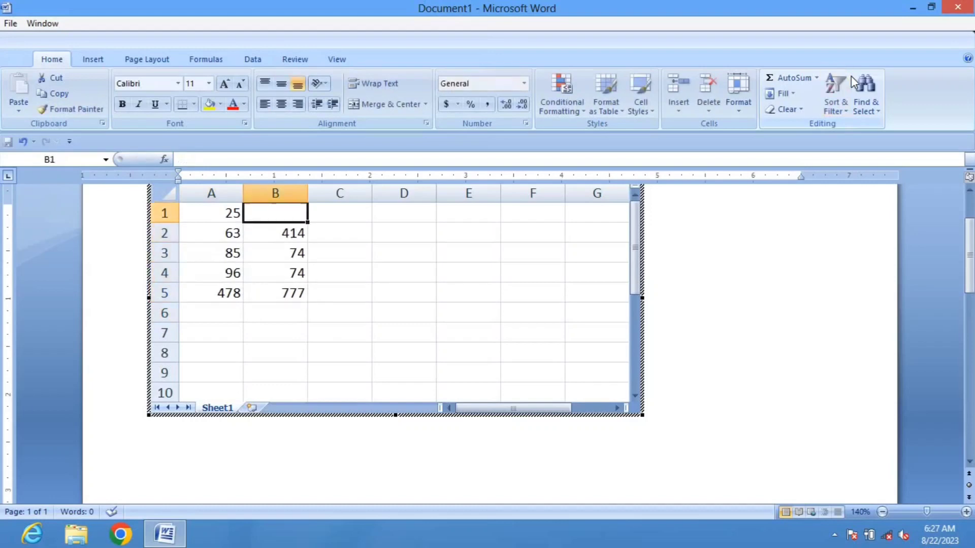
pyautogui.write('74')
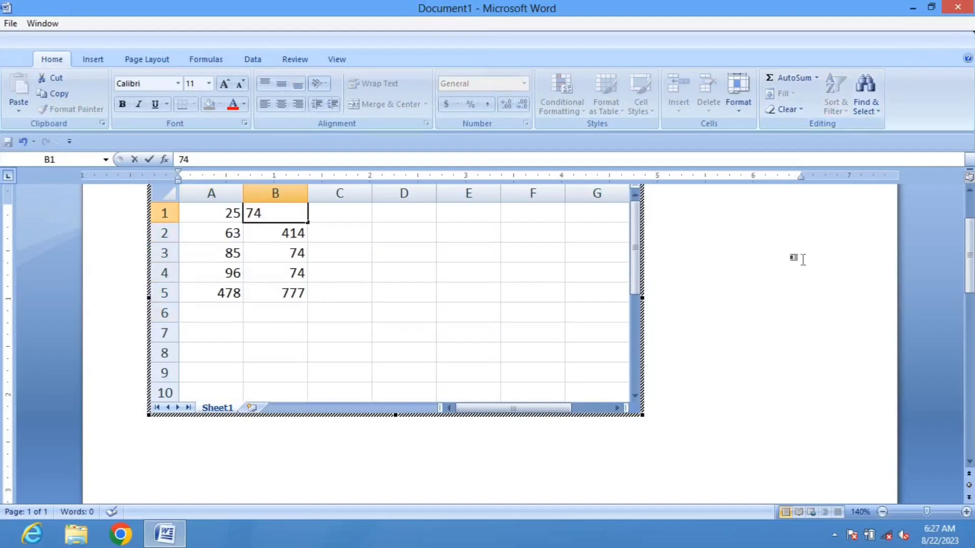
# Step: Leave spreadsheet editing and delete the embedded spreadsheet from the document
pyautogui.click(729, 294)
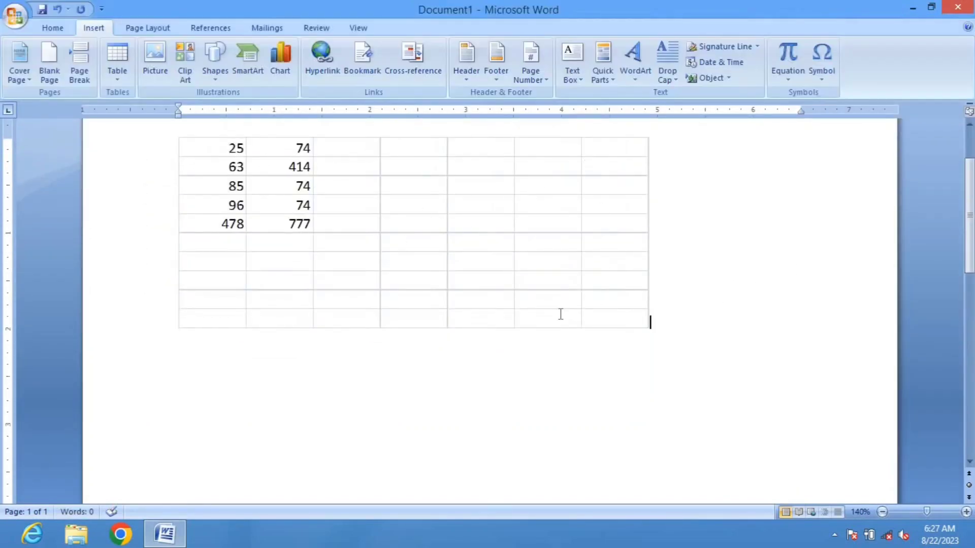
pyautogui.click(413, 327)
pyautogui.press('Delete')
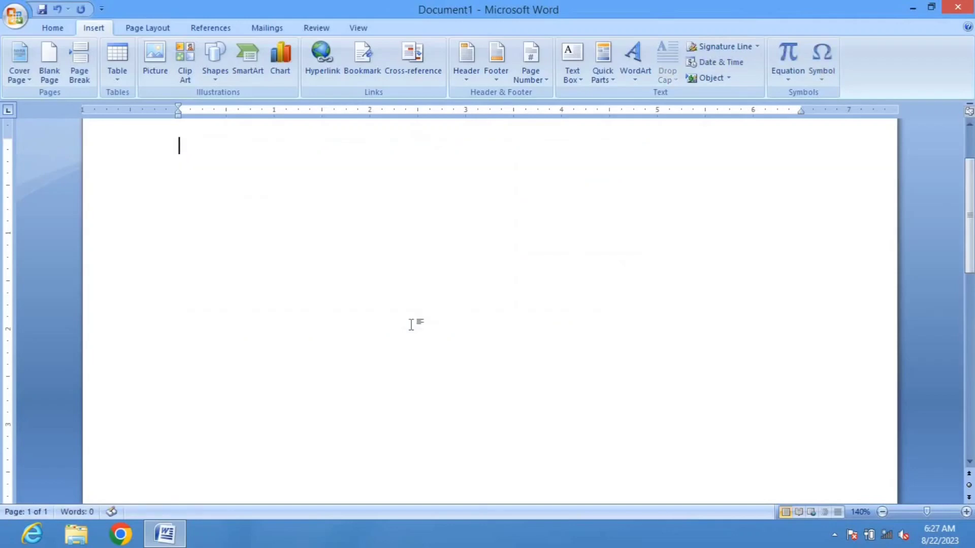
# Step: Insert the built-in Calendar 2 quick table into the document
pyautogui.click(113, 80)
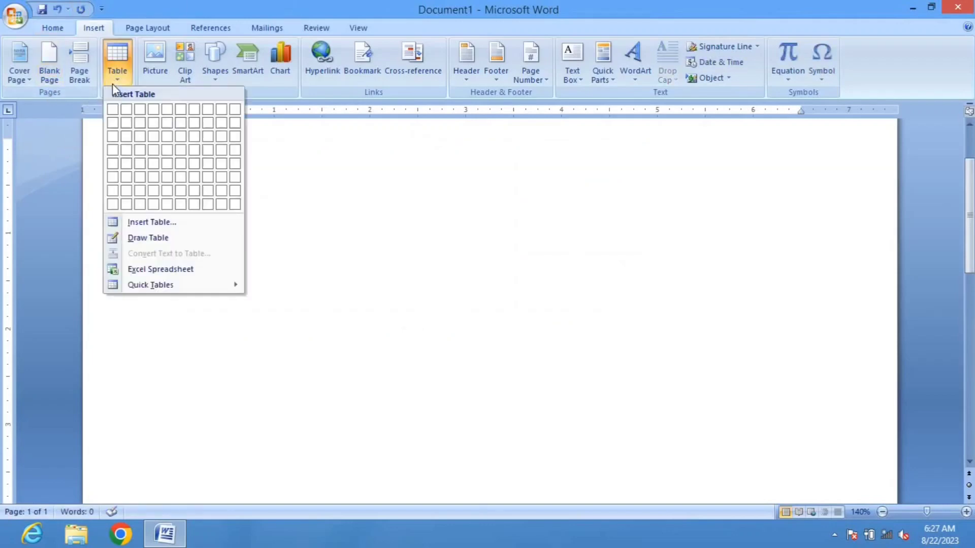
pyautogui.moveTo(144, 287)
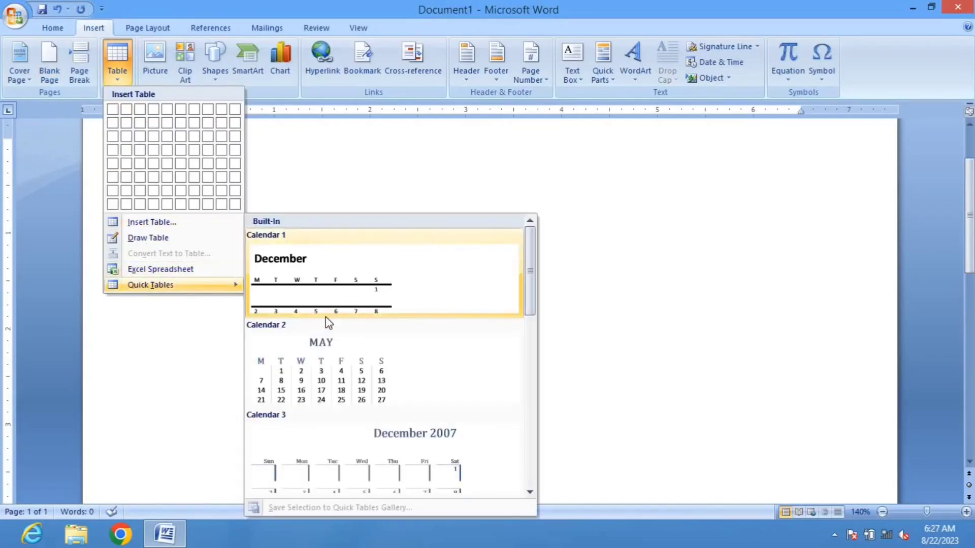
pyautogui.moveTo(531, 269); pyautogui.dragTo(508, 251)
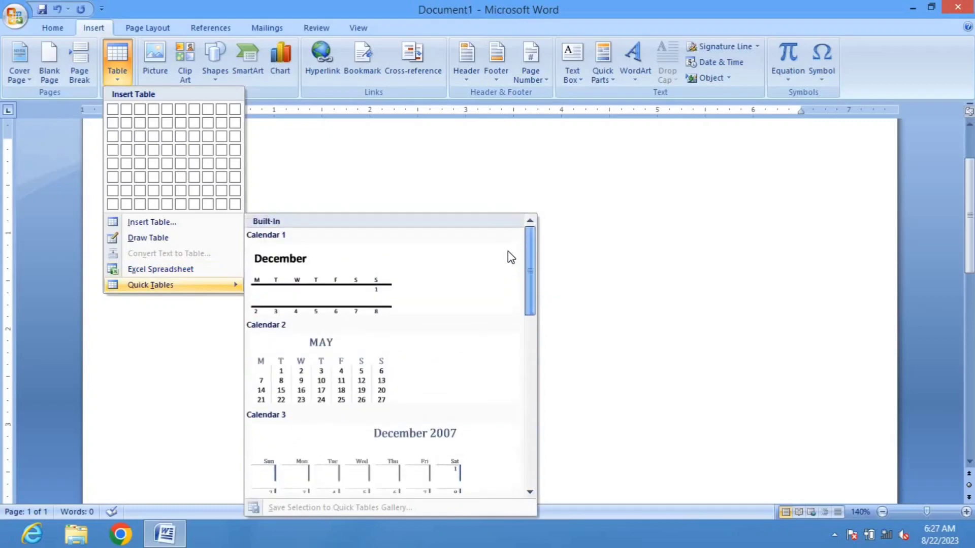
pyautogui.click(353, 365)
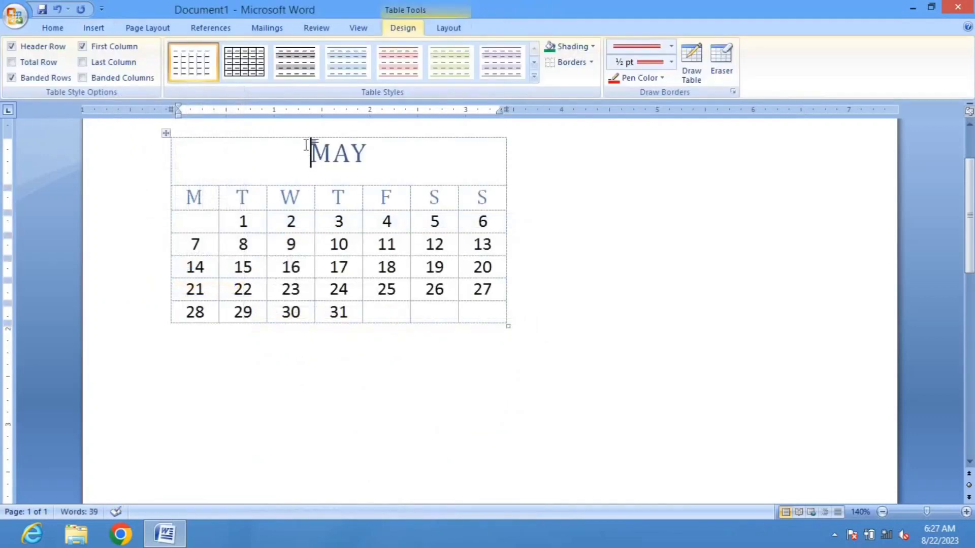
# Step: Replace the calendar's month title with AUGUST
pyautogui.moveTo(307, 145); pyautogui.dragTo(370, 157)
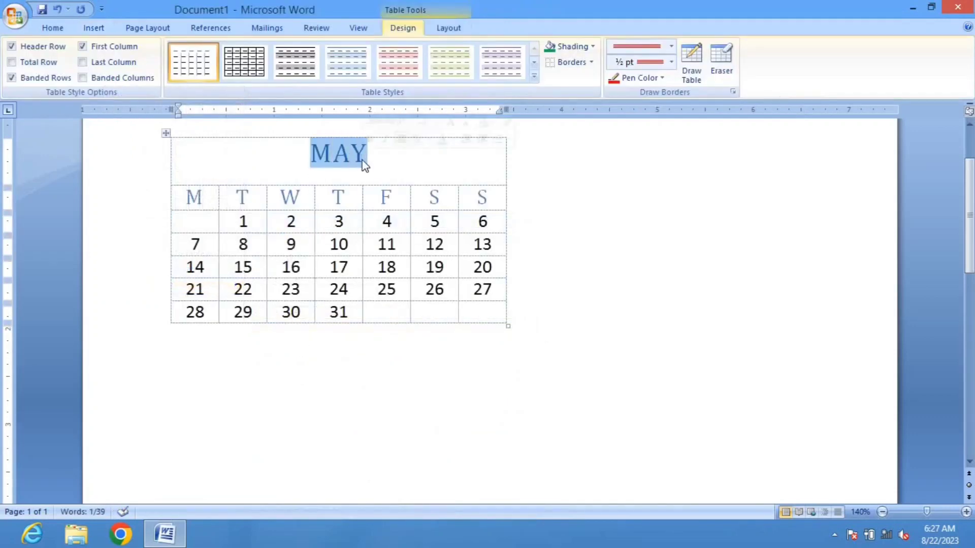
pyautogui.write('AU')
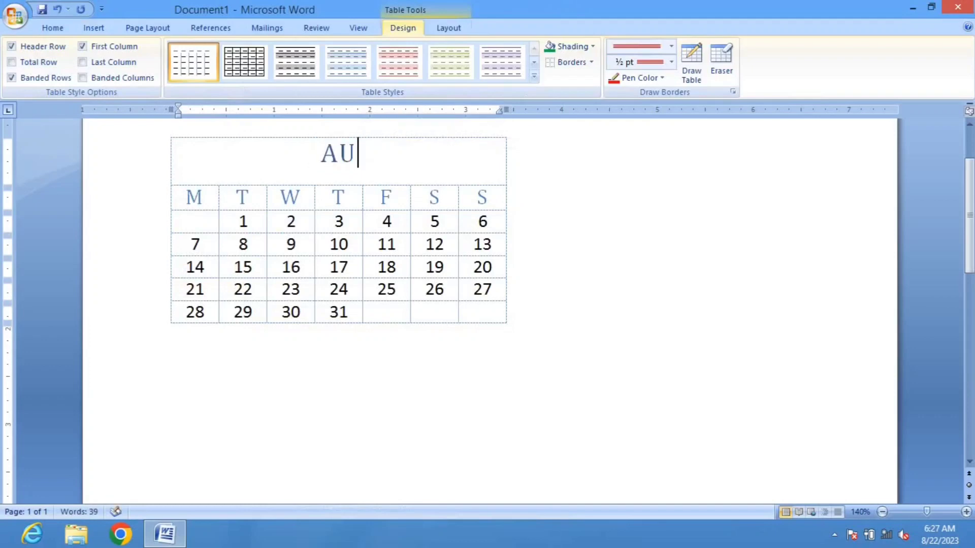
pyautogui.write('GUD')
pyautogui.press('BackSpace')
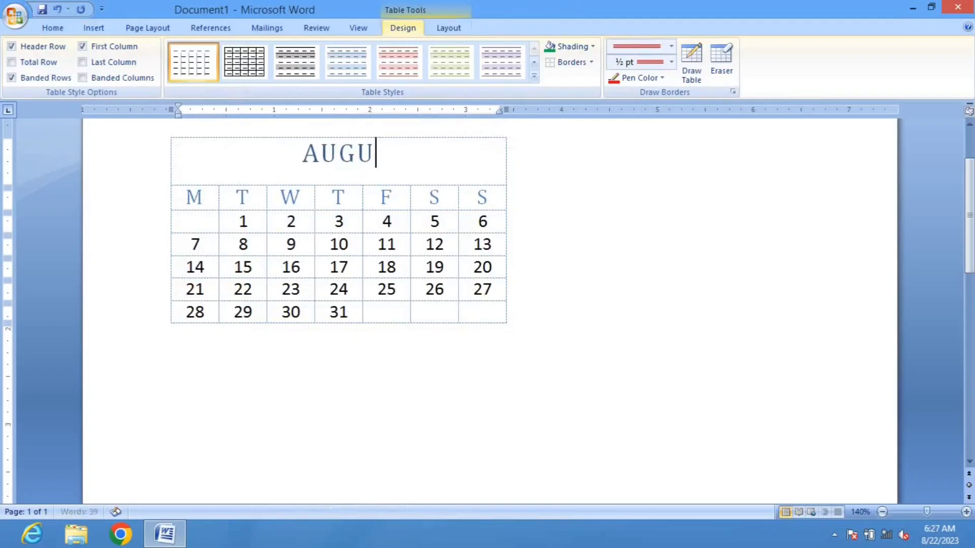
pyautogui.write('ST')
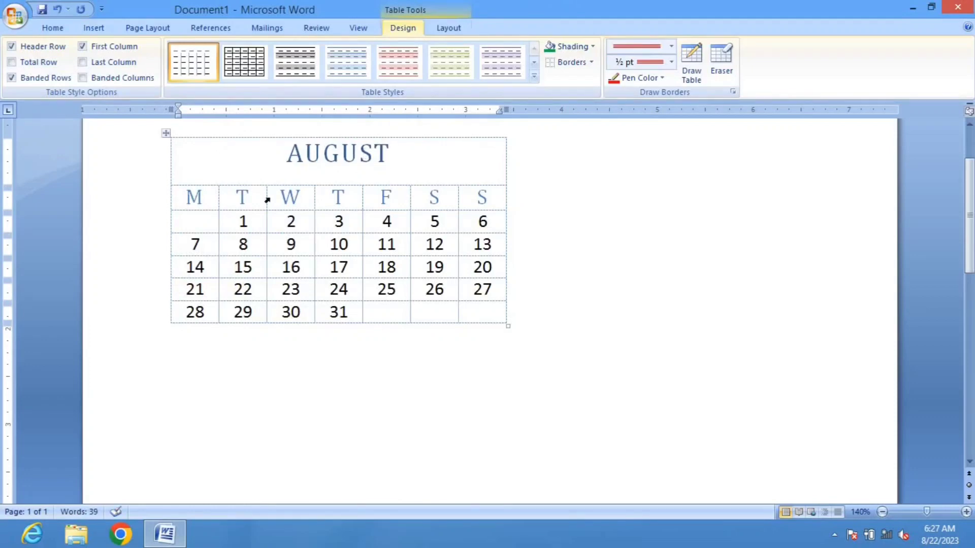
# Step: Renumber the Thursday to Sunday cells in the calendar's first week as 1, 2, 3 and 4
pyautogui.doubleClick(237, 220)
pyautogui.press('Tab')
pyautogui.press('Tab')
pyautogui.write('1')
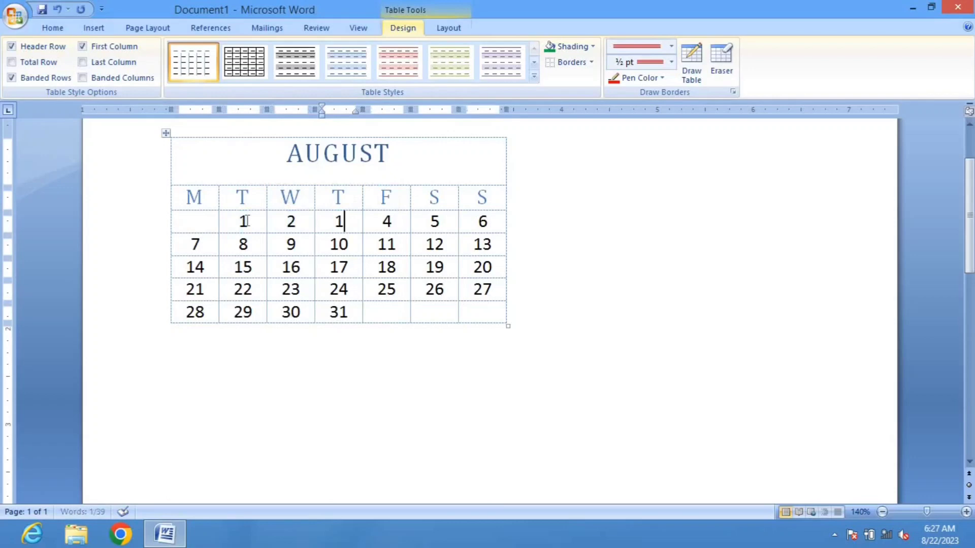
pyautogui.press('Tab')
pyautogui.write('2')
pyautogui.press('Tab')
pyautogui.write('3')
pyautogui.press('Tab')
pyautogui.write('4')
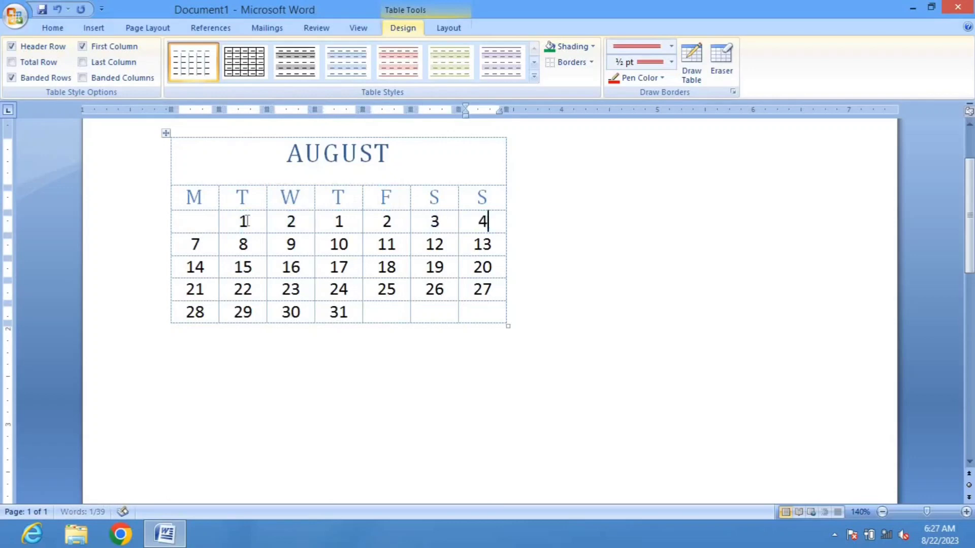
# Step: Renumber the Monday to Wednesday cells in the calendar's second week as 5, 6 and 7
pyautogui.press('Tab')
pyautogui.write('5')
pyautogui.press('Tab')
pyautogui.write('6')
pyautogui.press('Tab')
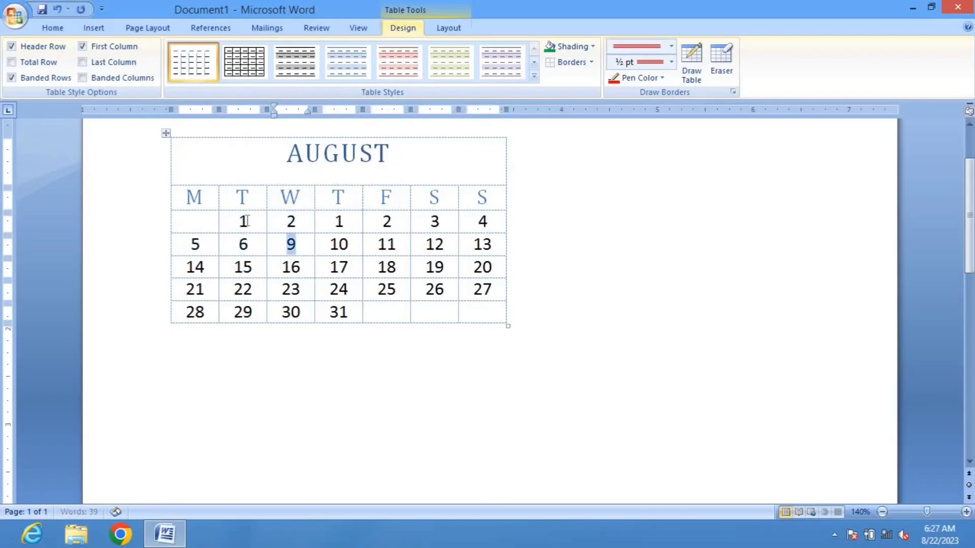
pyautogui.write('7')
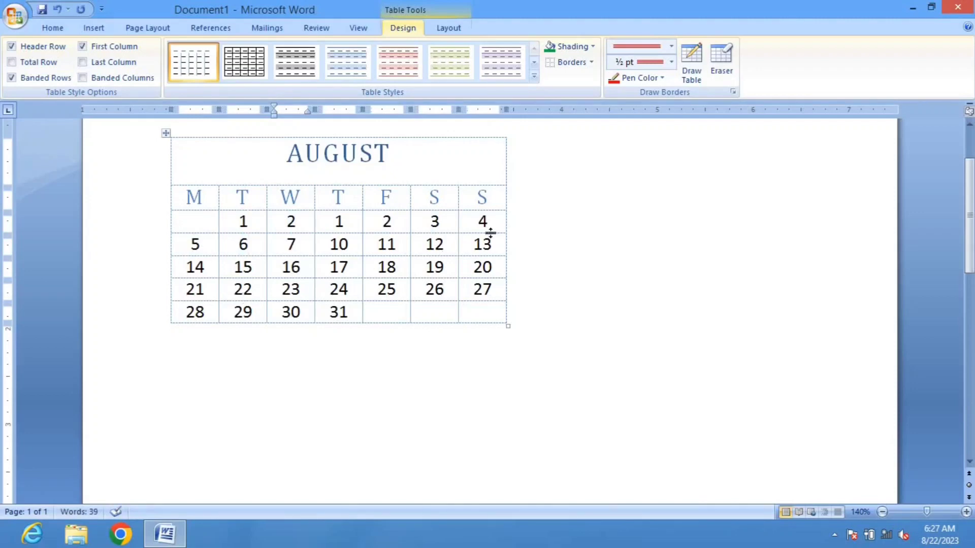
# Step: Delete the whole calendar table and close the document without saving its changes
pyautogui.hotkey('ctrl', 'a')
pyautogui.press('BackSpace')
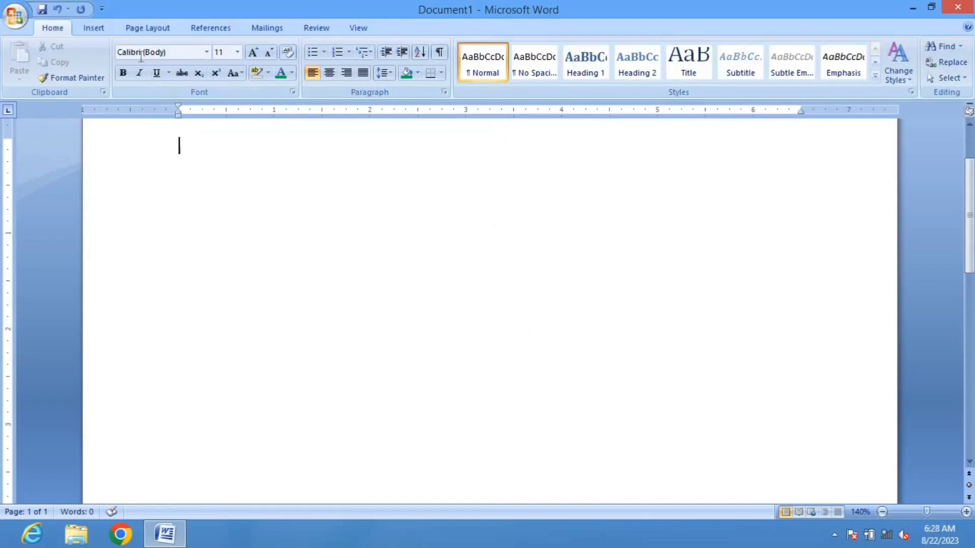
pyautogui.click(96, 28)
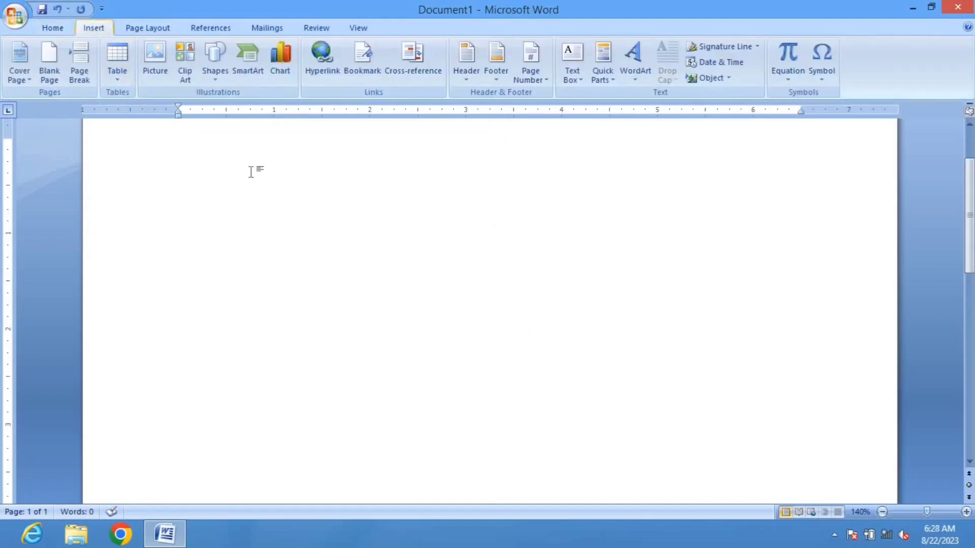
pyautogui.click(115, 74)
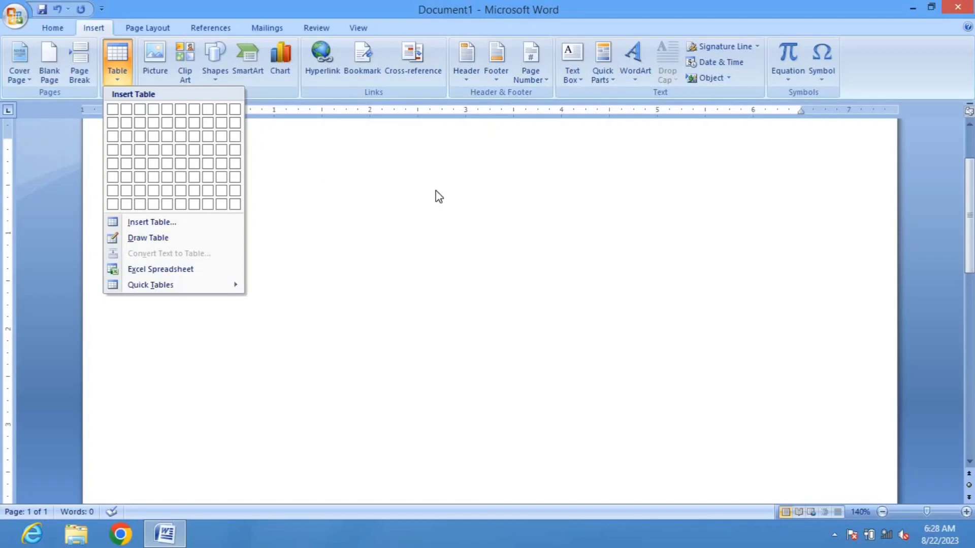
pyautogui.click(956, 7)
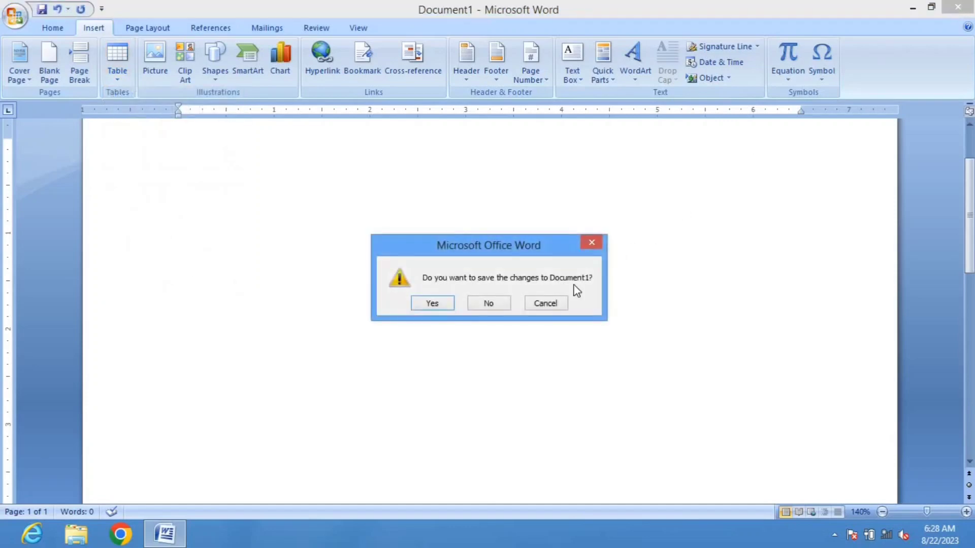
pyautogui.click(498, 303)
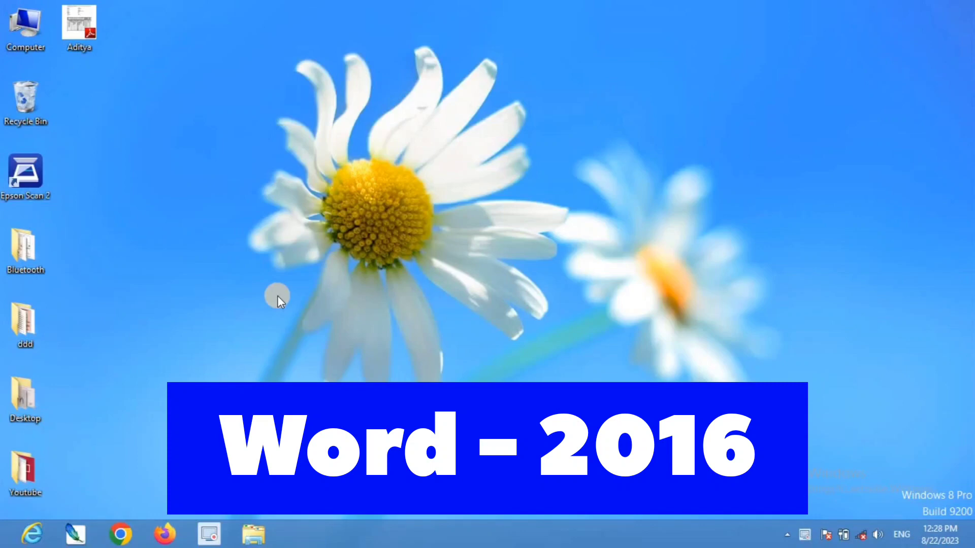
# Step: Launch Word 2016, maximize its window and create a blank document
pyautogui.press('super')
pyautogui.write('word')
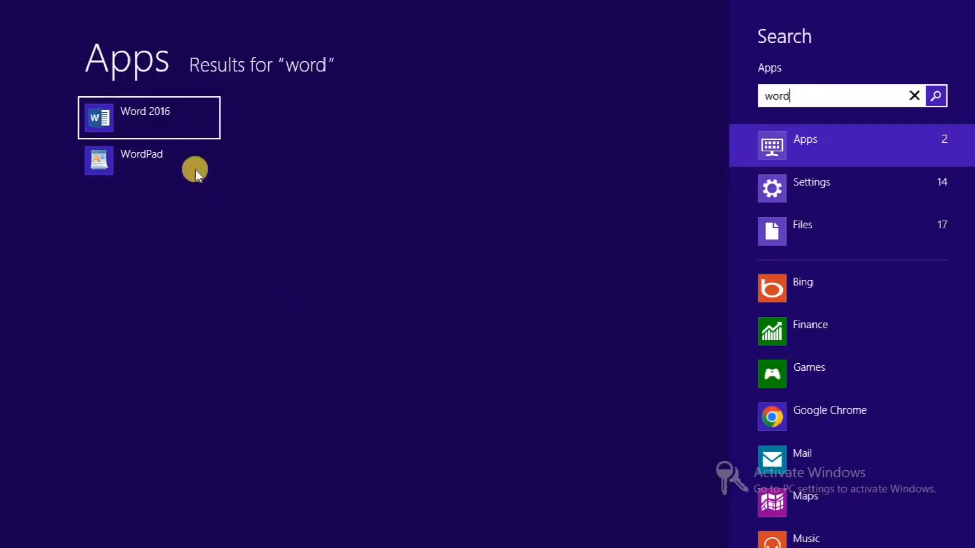
pyautogui.click(182, 124)
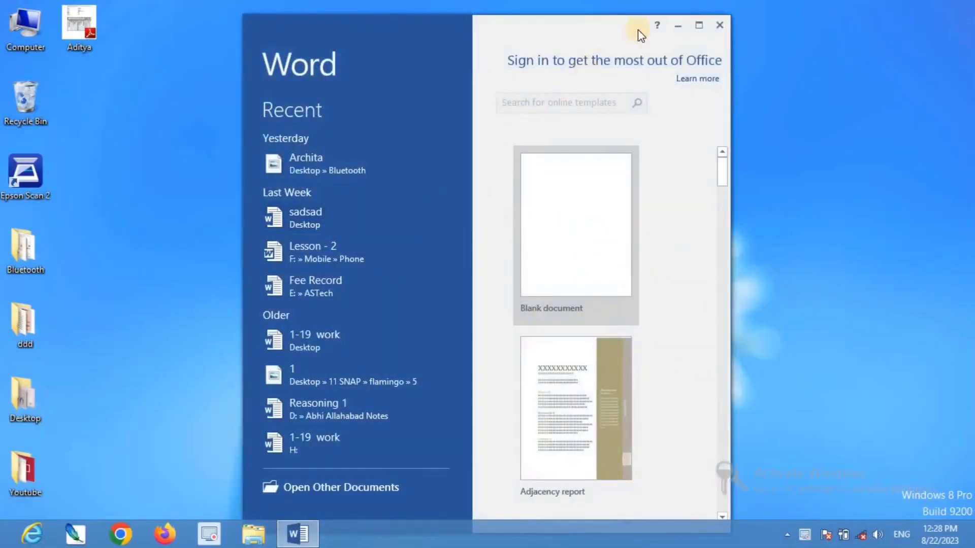
pyautogui.click(698, 25)
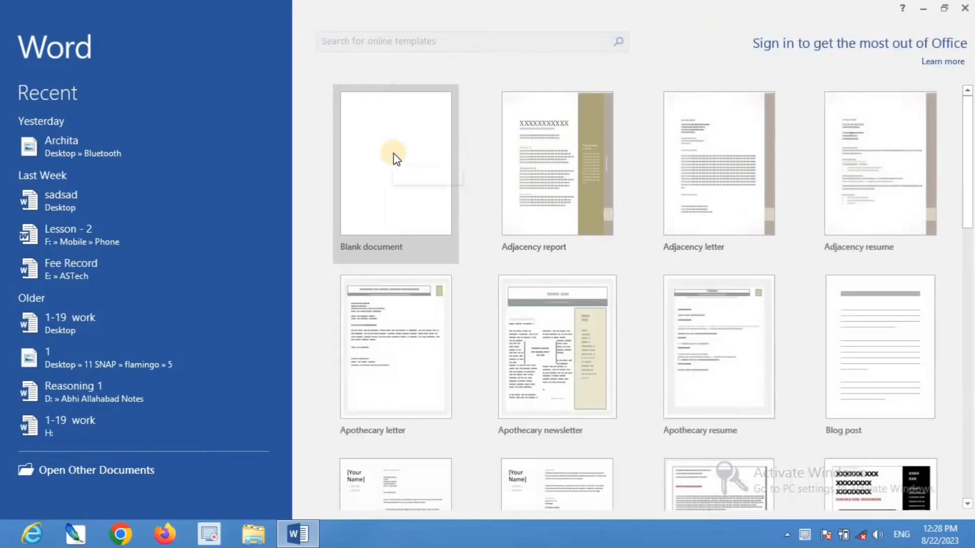
pyautogui.click(395, 157)
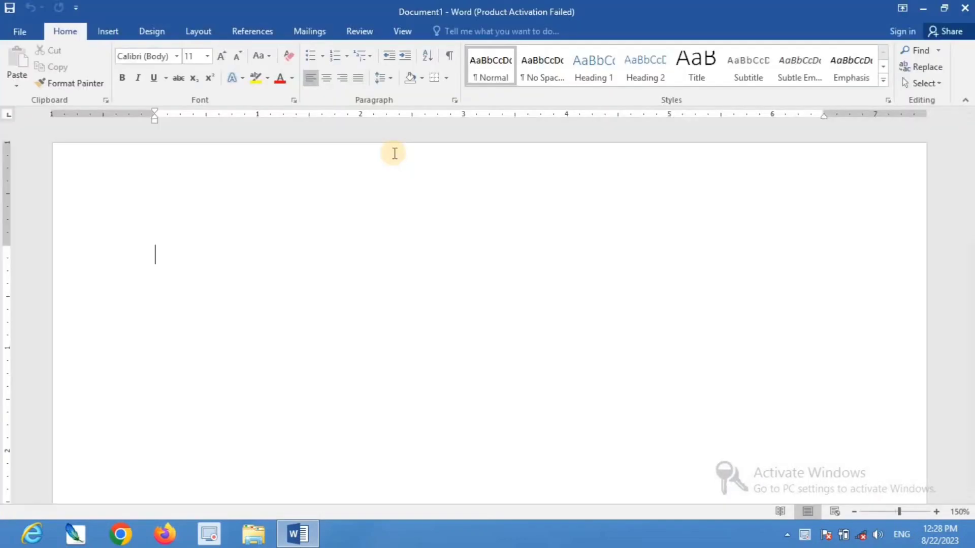
# Step: Insert a table with 4 columns and 4 rows and enter Name in its first cell
pyautogui.click(108, 32)
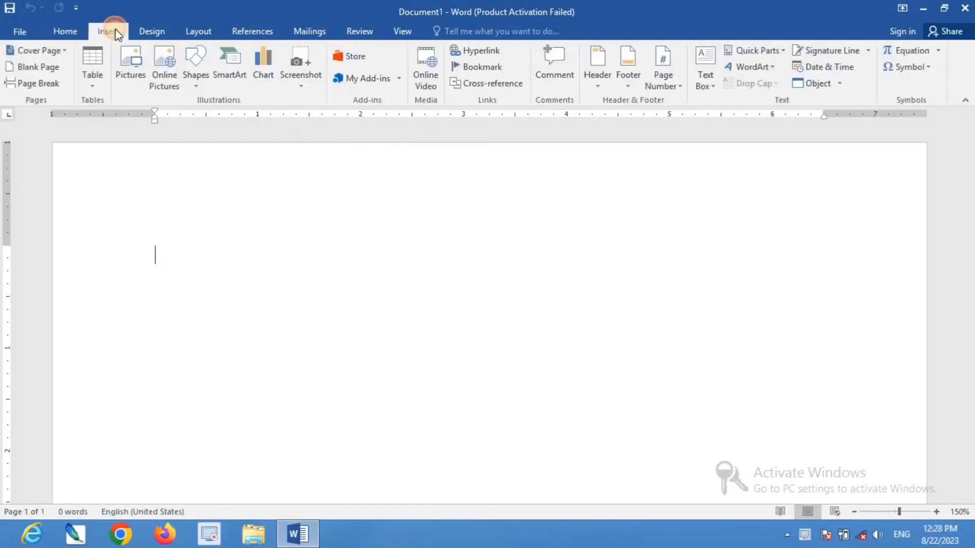
pyautogui.click(95, 87)
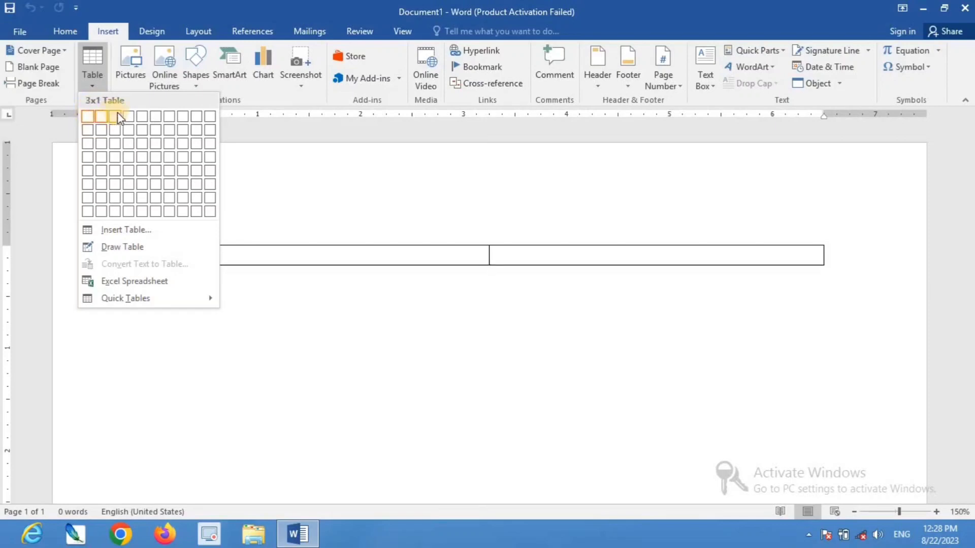
pyautogui.click(126, 160)
pyautogui.write('Name')
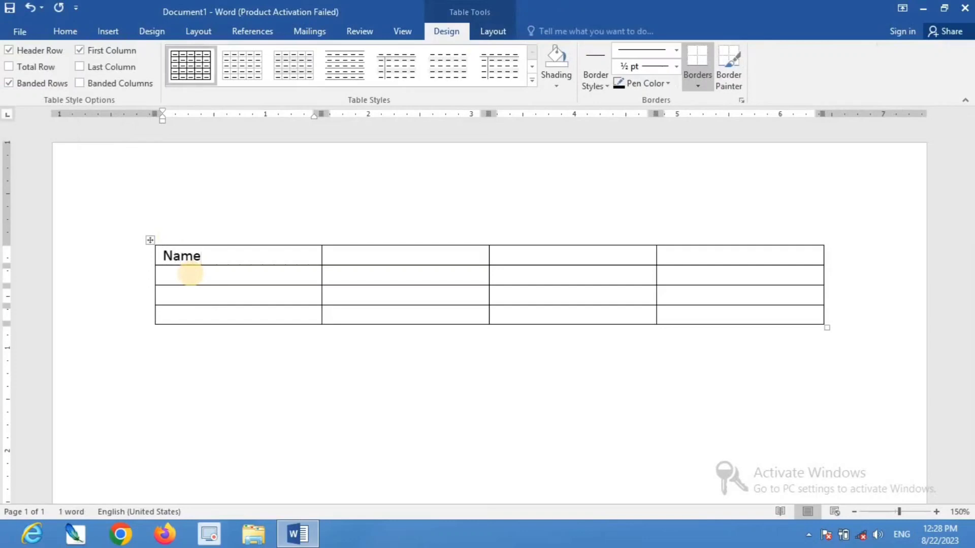
# Step: Complete the table's header row with Age, Amount and State, dismissing the Office activation notice
pyautogui.press('Tab')
pyautogui.write('Age')
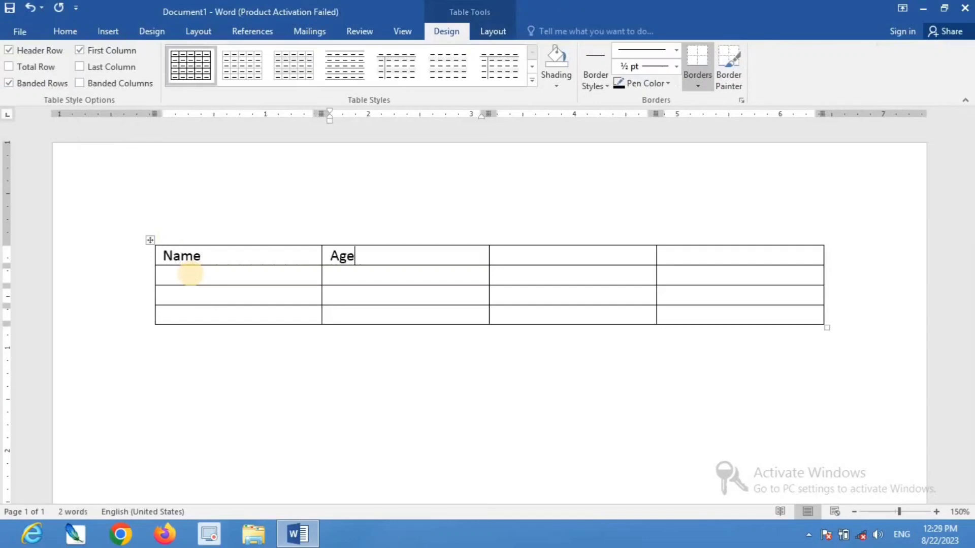
pyautogui.press('Tab')
pyautogui.write('Amount')
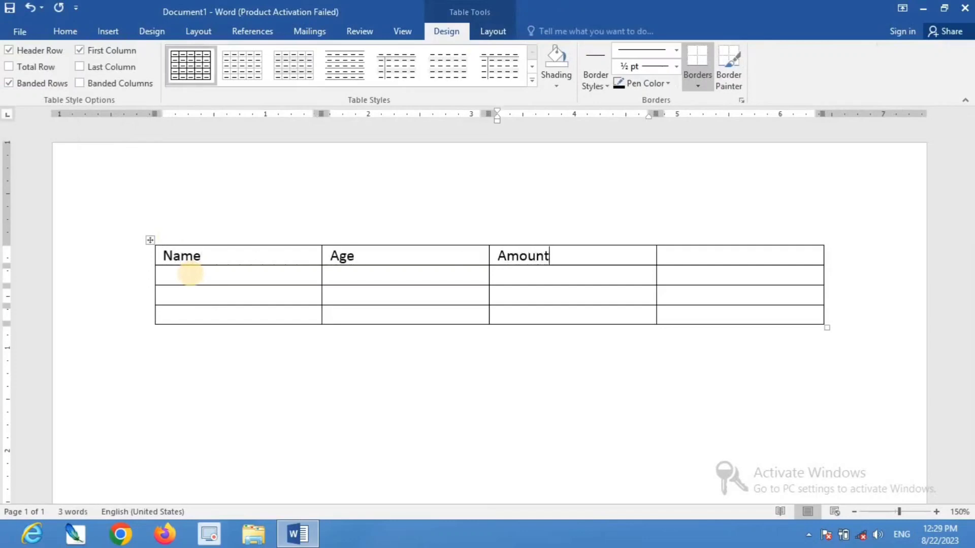
pyautogui.press('Tab')
pyautogui.write('D')
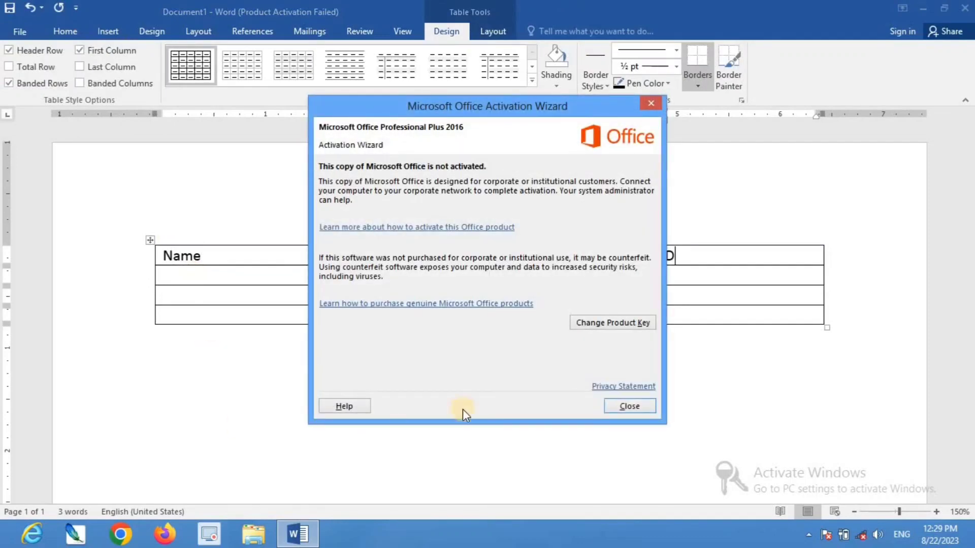
pyautogui.click(629, 406)
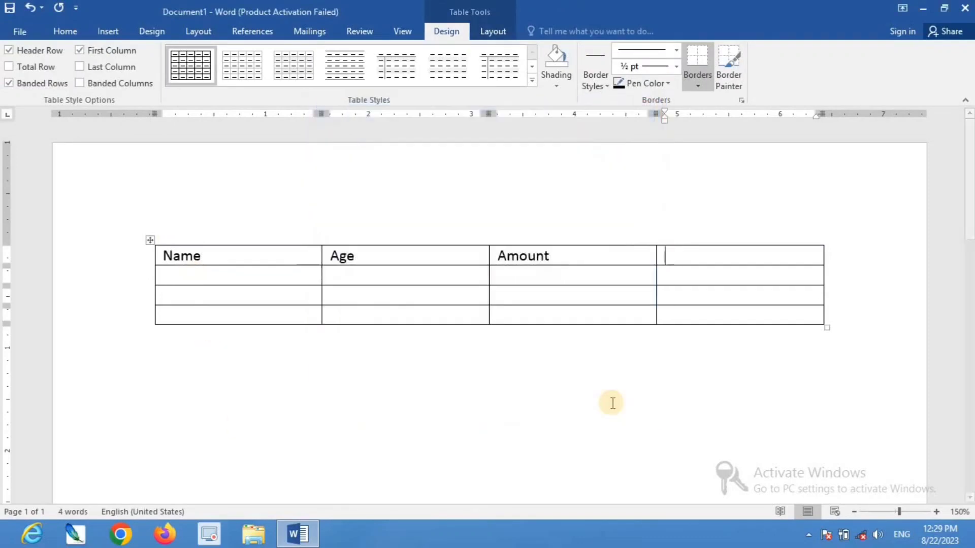
pyautogui.write('State')
pyautogui.press('Tab')
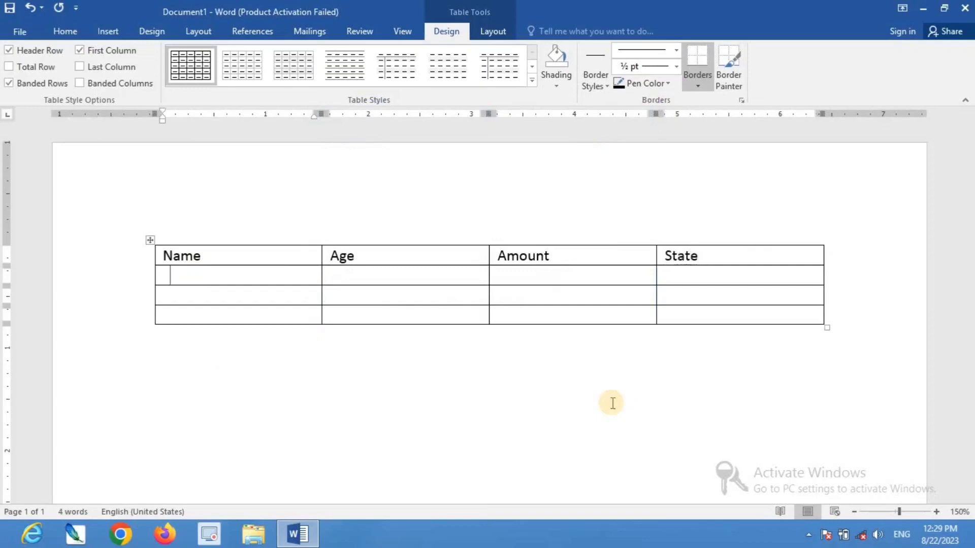
# Step: Fill the second table row with a person's name, age 22, amount 98560 and state UP
pyautogui.write('Raja')
pyautogui.press('Tab')
pyautogui.write('22')
pyautogui.press('Tab')
pyautogui.write('9')
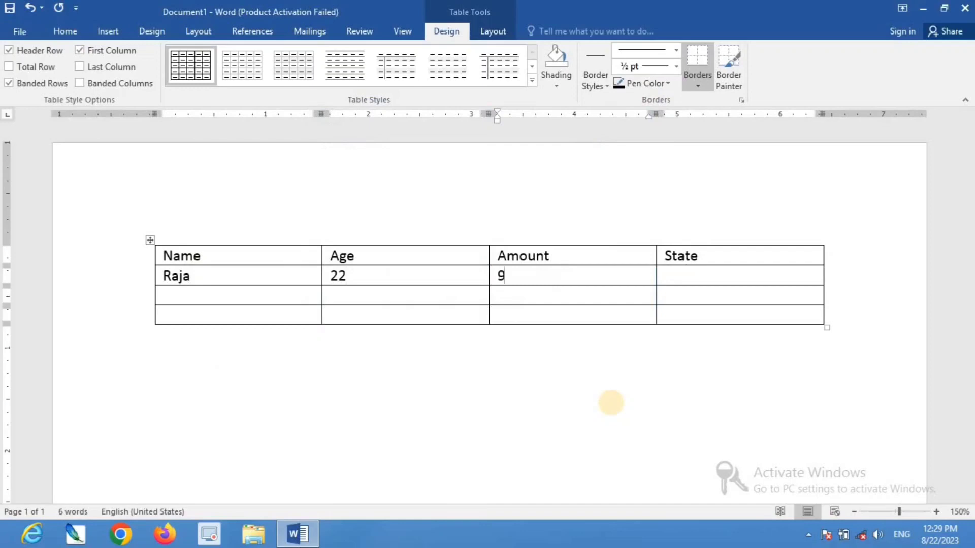
pyautogui.write('8560')
pyautogui.press('Tab')
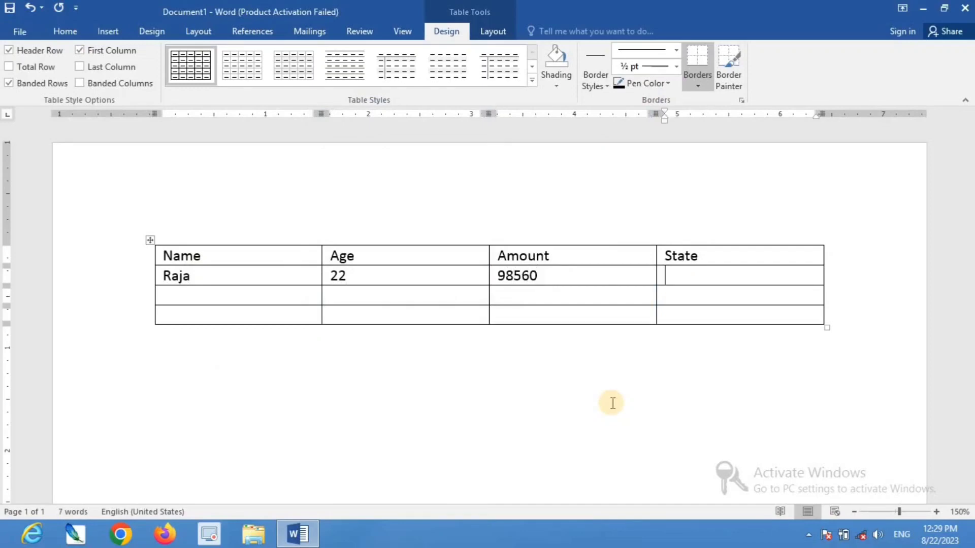
pyautogui.write('UP')
pyautogui.press('Tab')
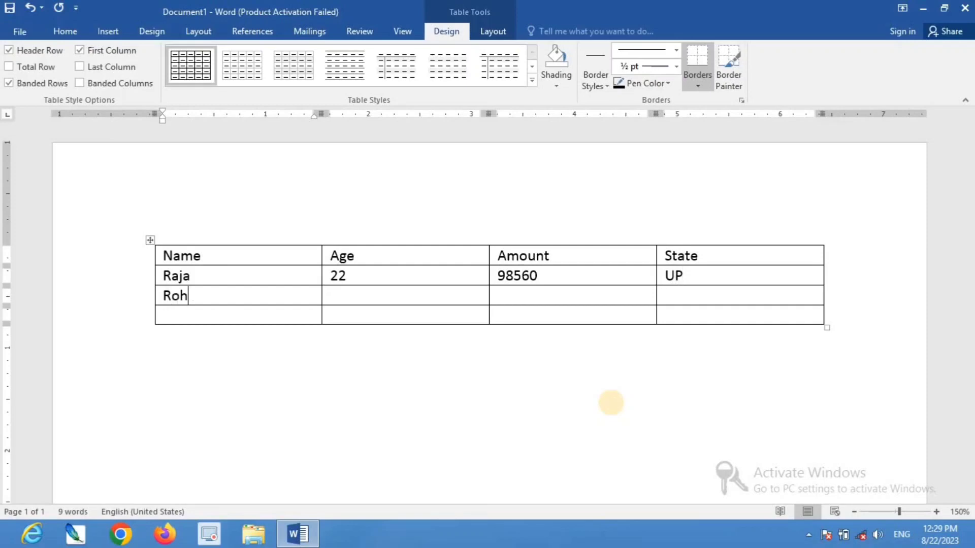
# Step: Fill the third table row with a person's name, age 26, amount 89520 and state MP
pyautogui.press('Tab')
pyautogui.write('26')
pyautogui.press('Tab')
pyautogui.write('89520')
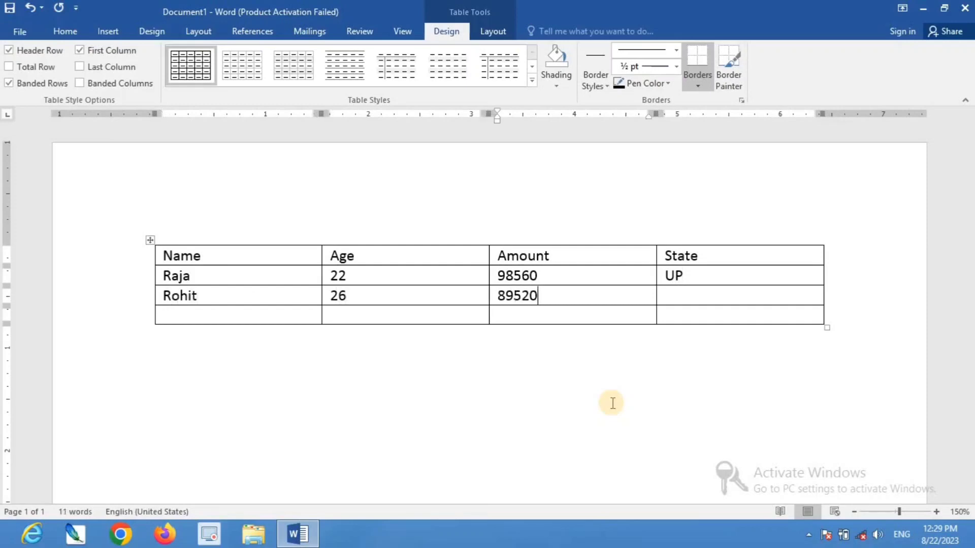
pyautogui.press('Tab')
pyautogui.write('MP')
pyautogui.press('Tab')
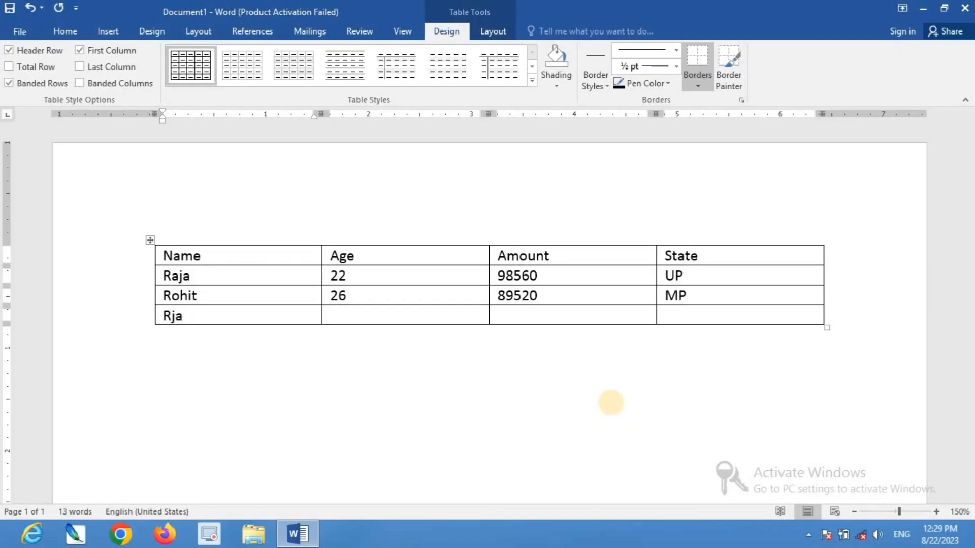
# Step: Fill the fourth row with a person's name, age 36, amount 8952 and state Mp, and add a new row below
pyautogui.write('Rjesh')
pyautogui.press('Tab')
pyautogui.press('Tab')
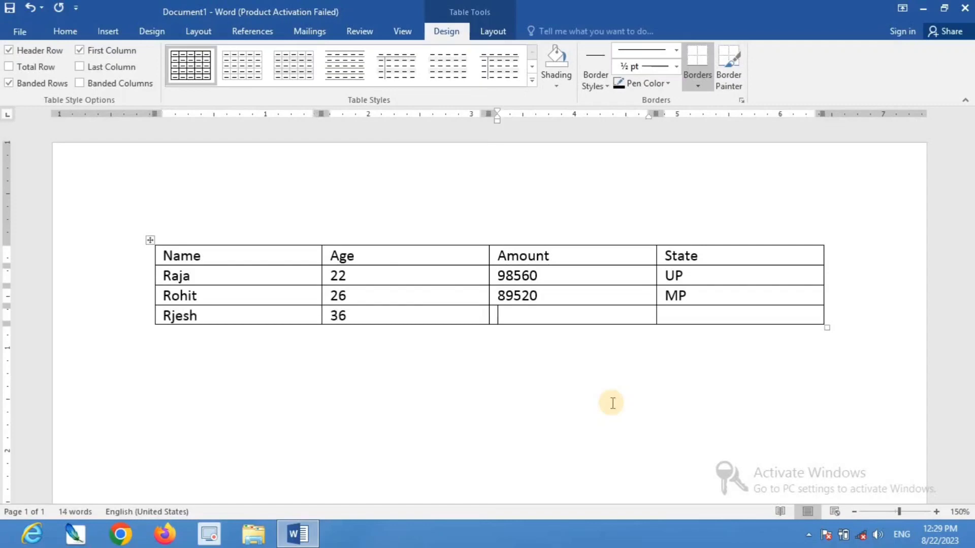
pyautogui.write('8952')
pyautogui.press('Tab')
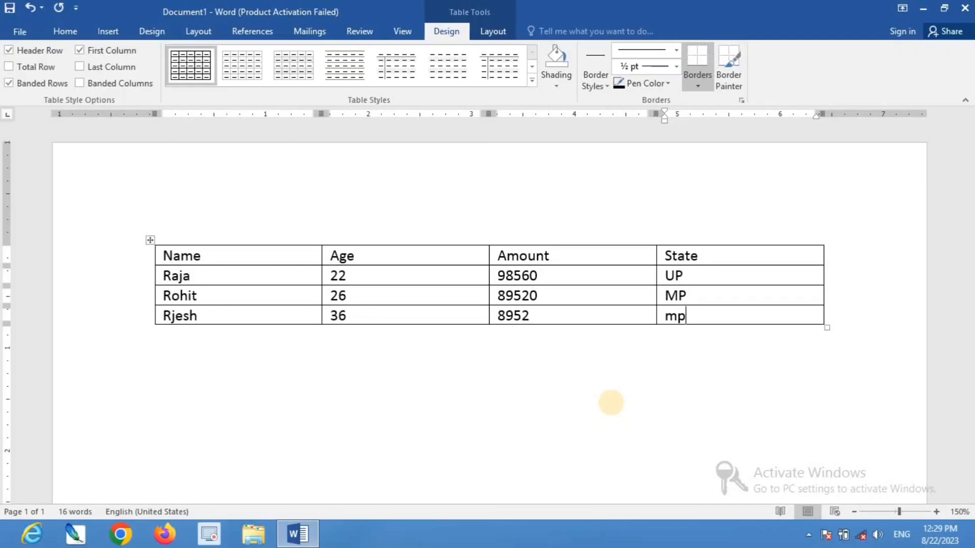
pyautogui.press('Tab')
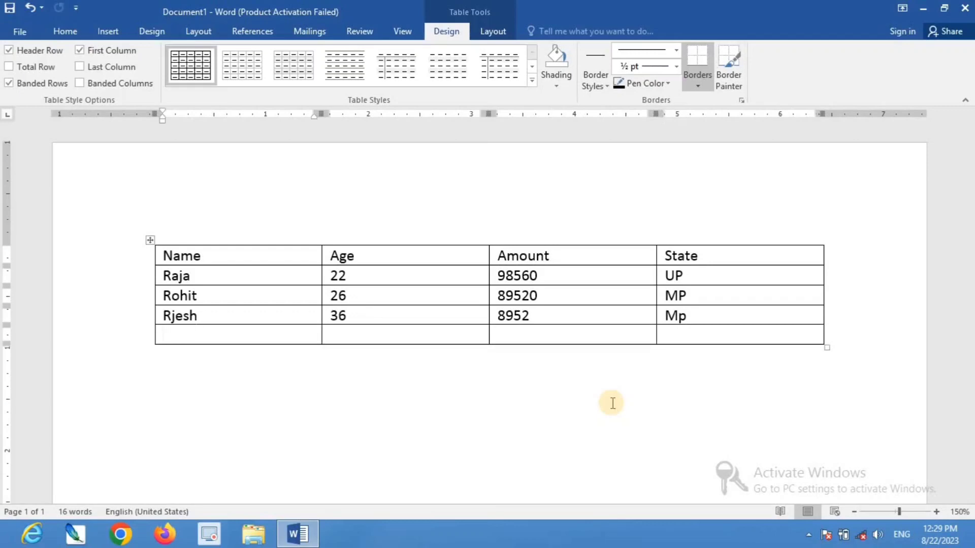
# Step: Fill the new fifth row with a person's name, age 36, amount 97485 and state UP
pyautogui.write('Ankit')
pyautogui.press('Tab')
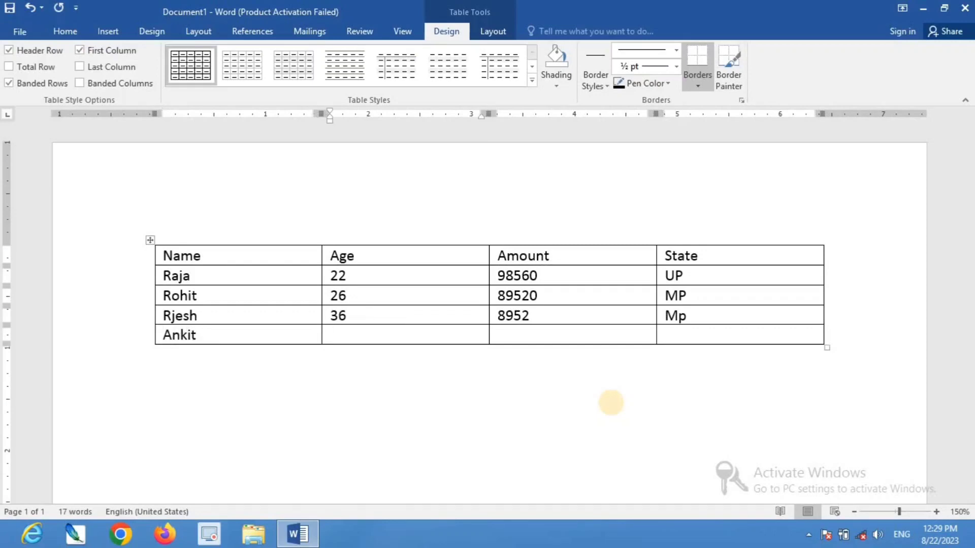
pyautogui.write('36')
pyautogui.press('Tab')
pyautogui.write('97485')
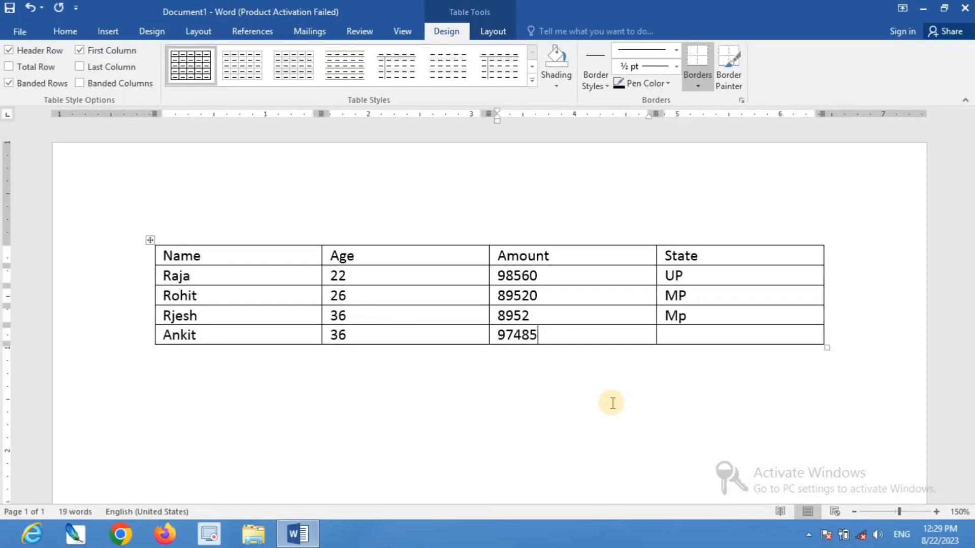
pyautogui.press('Tab')
pyautogui.write('U')
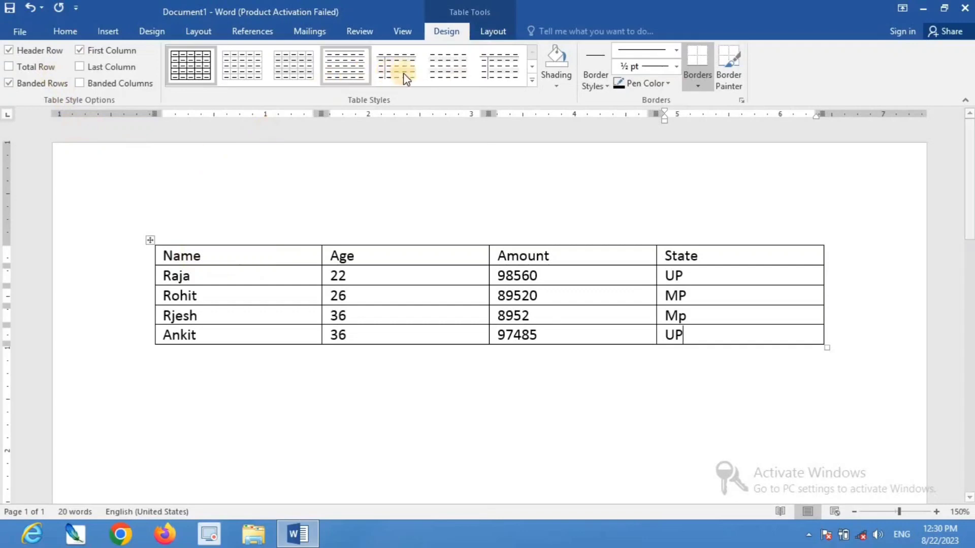
# Step: Apply the light blue grid table style with a solid colored header row and banded rows
pyautogui.click(530, 81)
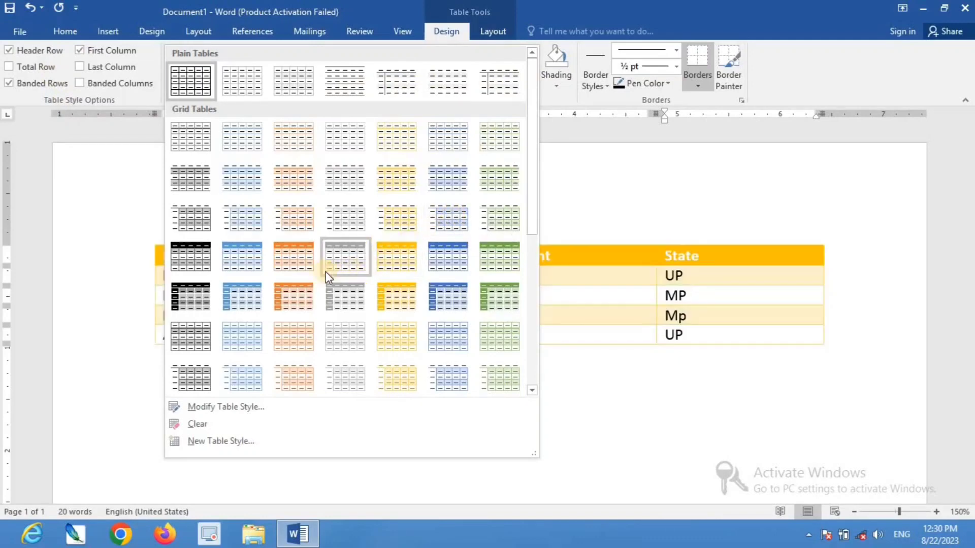
pyautogui.click(252, 258)
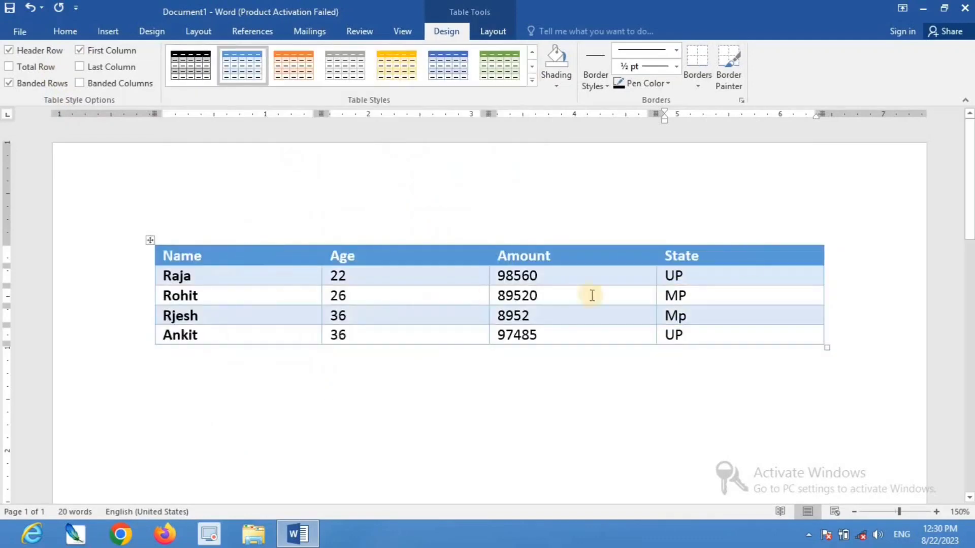
# Step: Toggle the table's Header Row, Total Row and Banded Rows style options, restoring each one
pyautogui.click(9, 50)
pyautogui.click(9, 50)
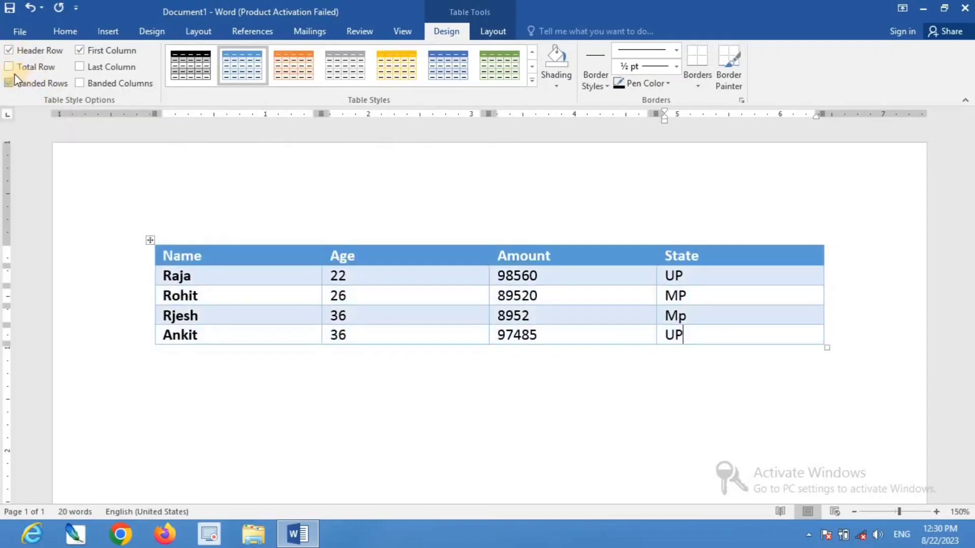
pyautogui.click(9, 66)
pyautogui.click(8, 66)
pyautogui.click(11, 82)
pyautogui.click(10, 83)
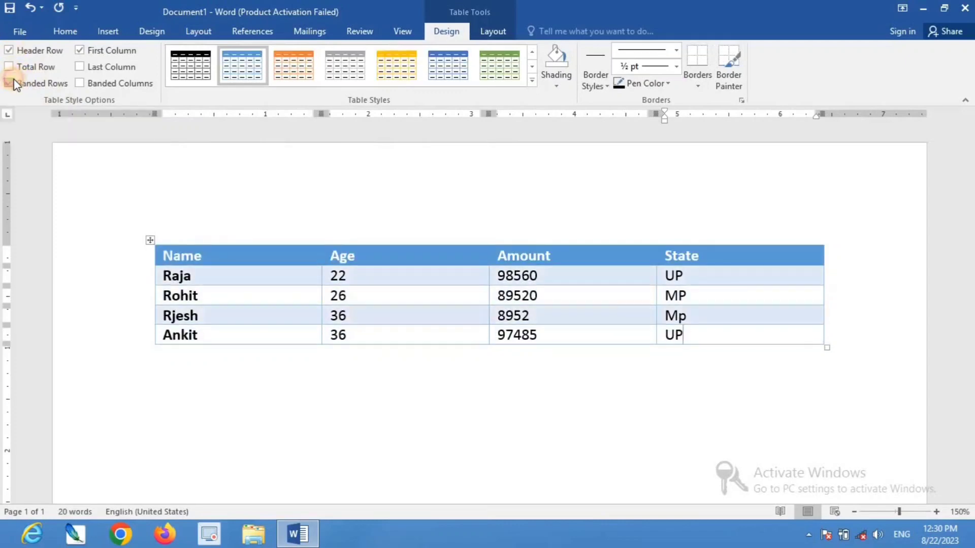
# Step: Toggle the table's First Column, Last Column and Banded Columns style options, restoring each one
pyautogui.click(80, 51)
pyautogui.click(79, 50)
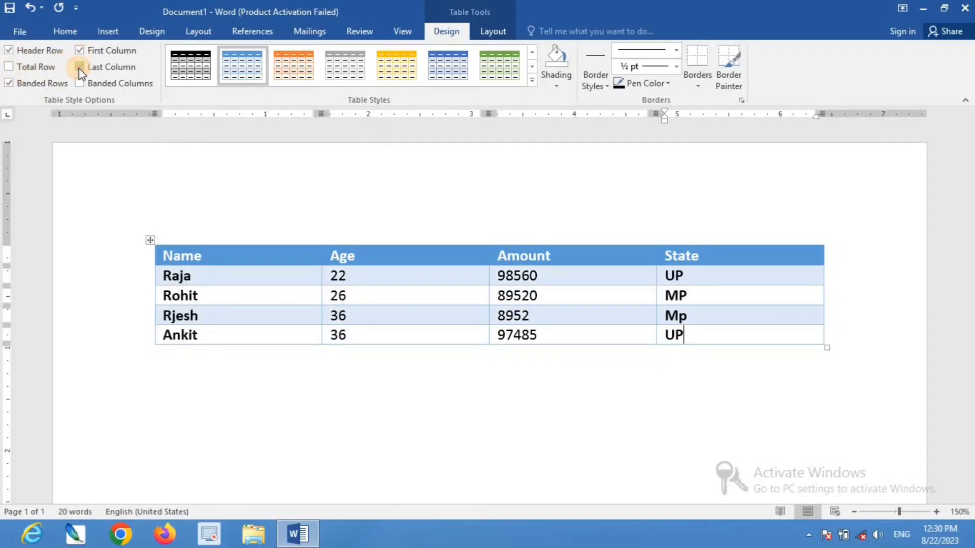
pyautogui.click(79, 67)
pyautogui.click(80, 83)
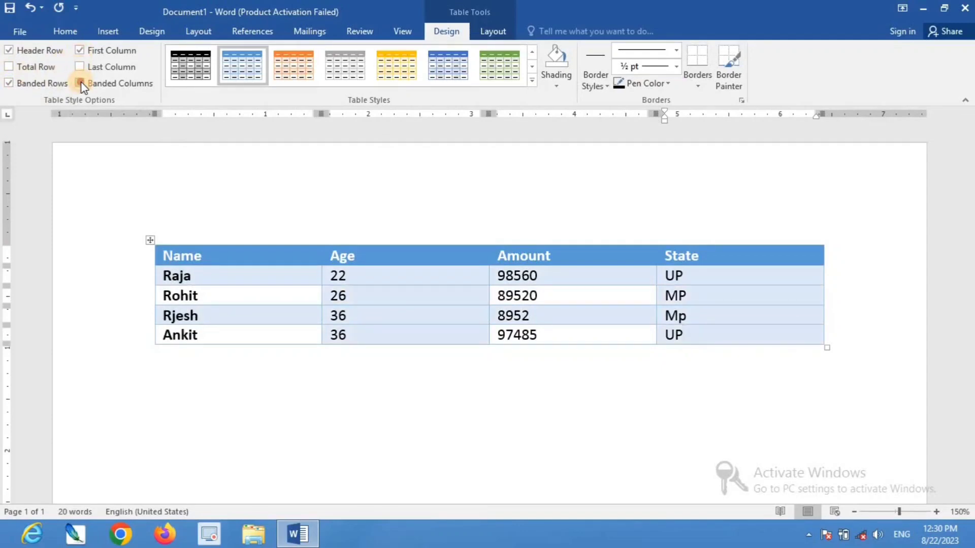
pyautogui.click(80, 83)
# Step: Try the Last Column option, and clear all of the table's style options, including Header Row, First Column and Banded Rows
pyautogui.click(80, 66)
pyautogui.click(79, 50)
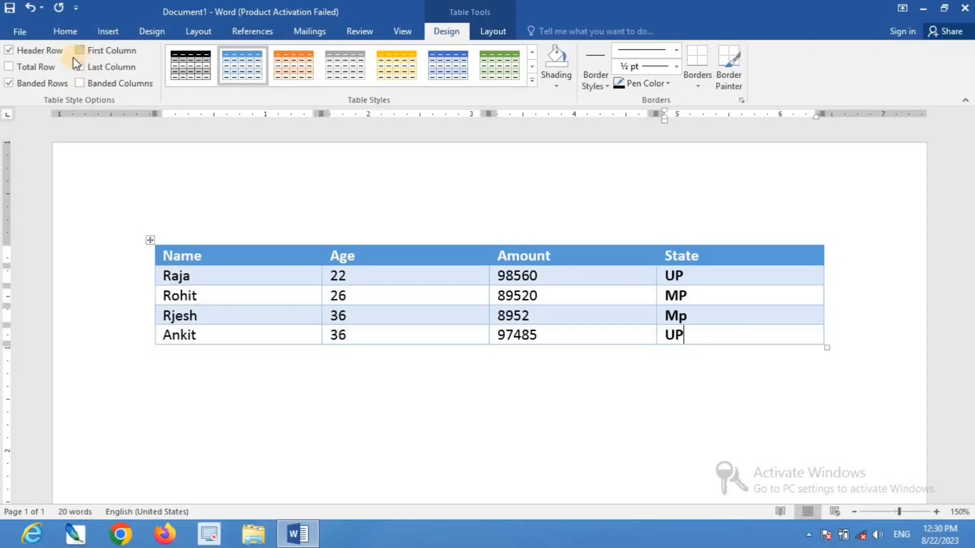
pyautogui.click(22, 55)
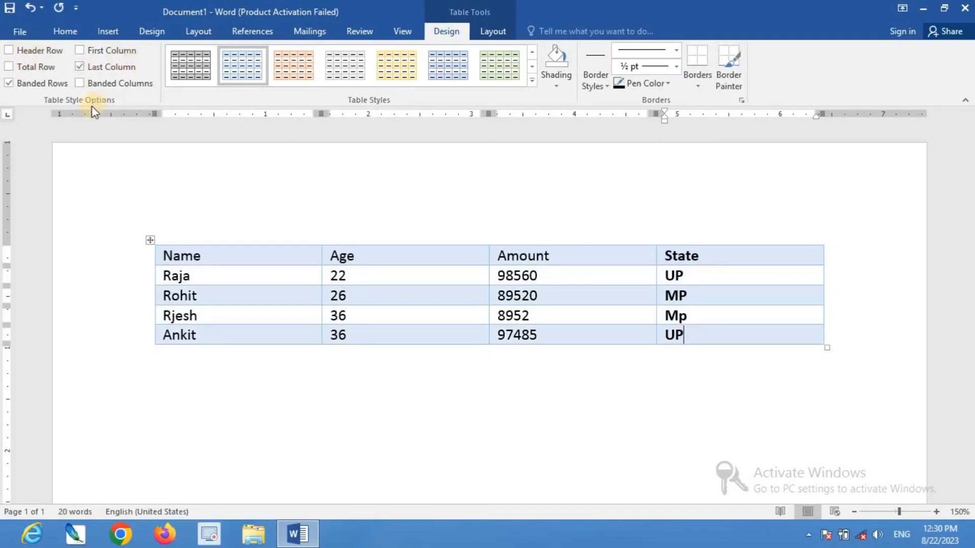
pyautogui.click(28, 84)
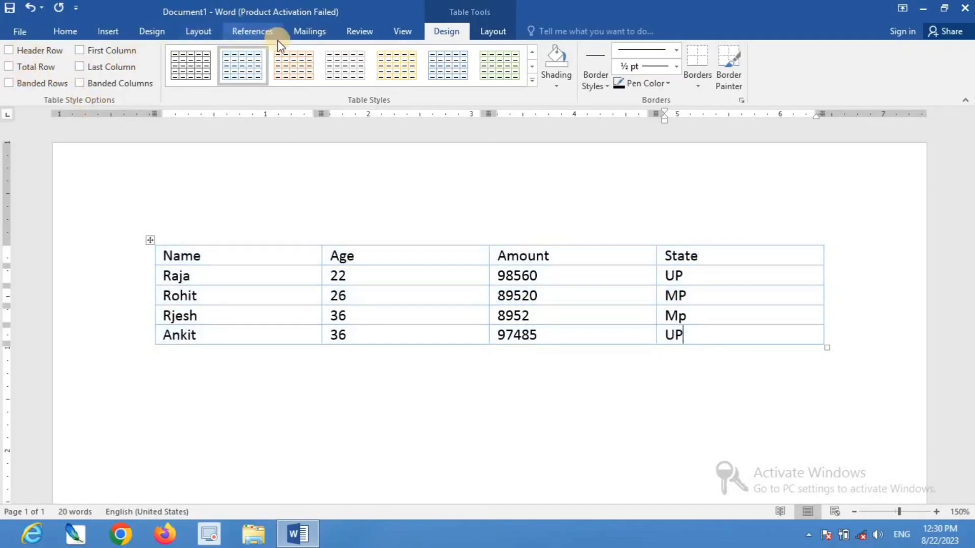
# Step: Turn the First Column, Header Row and Banded Rows style options back on for the table
pyautogui.click(80, 50)
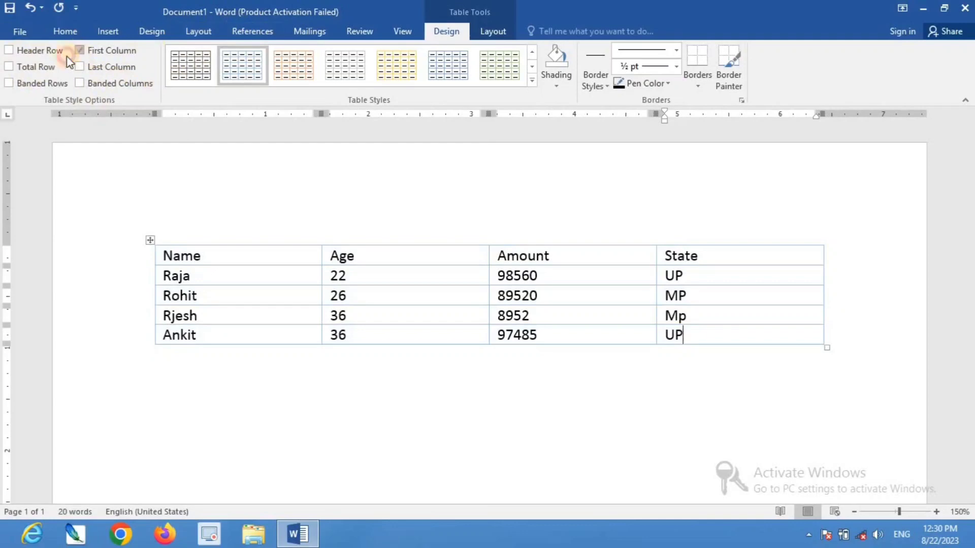
pyautogui.click(11, 50)
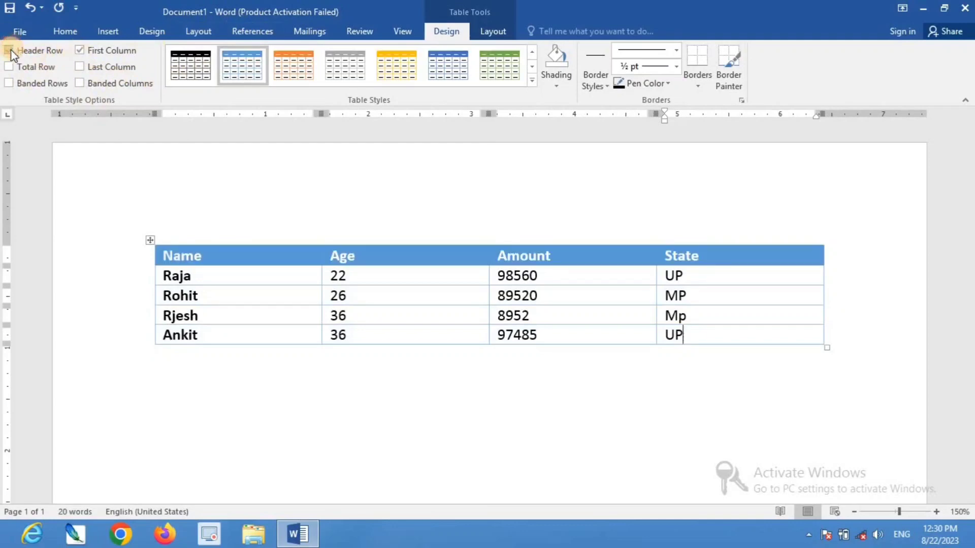
pyautogui.click(6, 84)
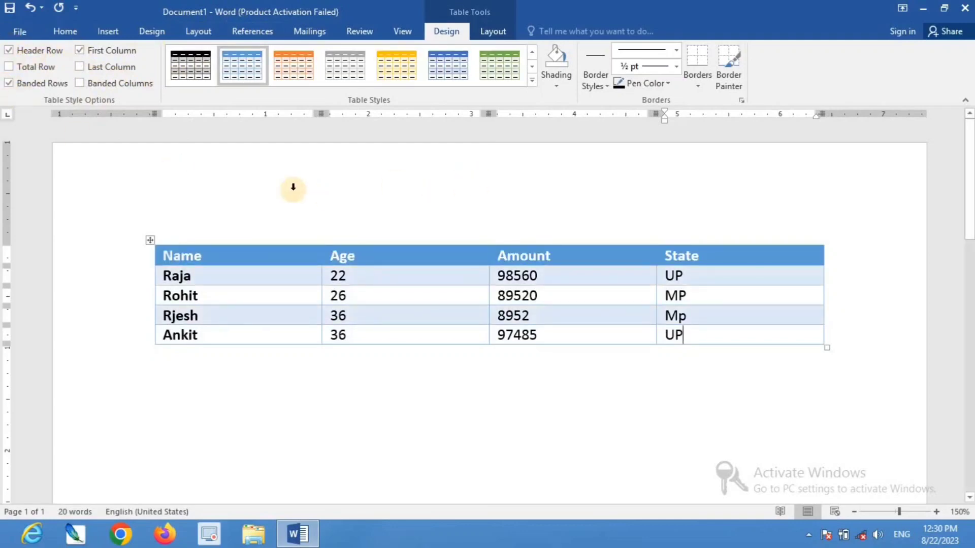
pyautogui.click(557, 79)
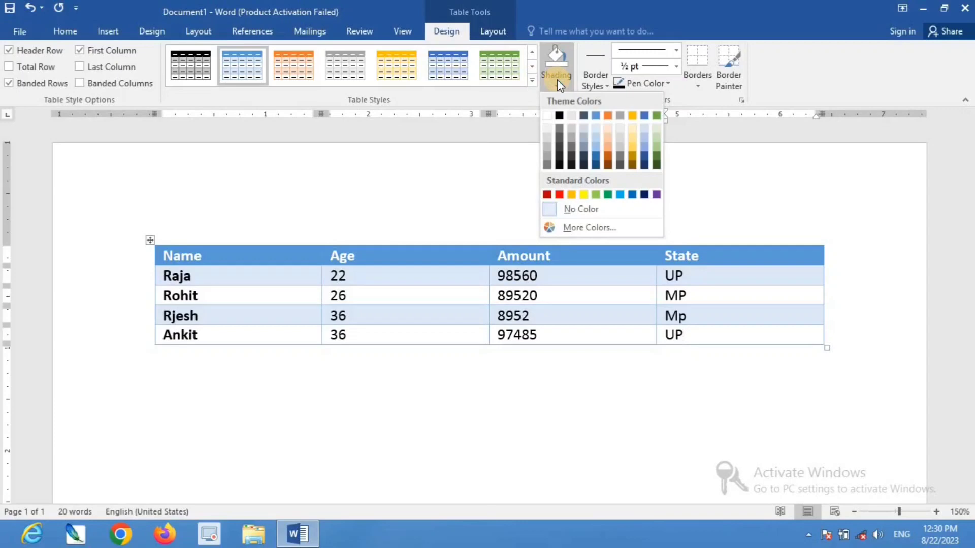
pyautogui.click(728, 171)
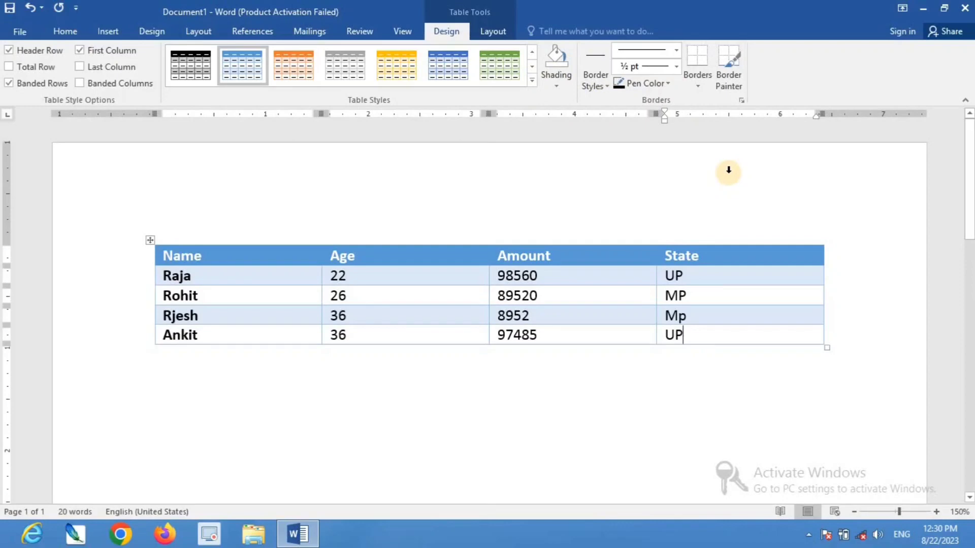
# Step: Paint the border between the Amount and State columns with the solid orange 1 ½ pt theme border style
pyautogui.click(604, 85)
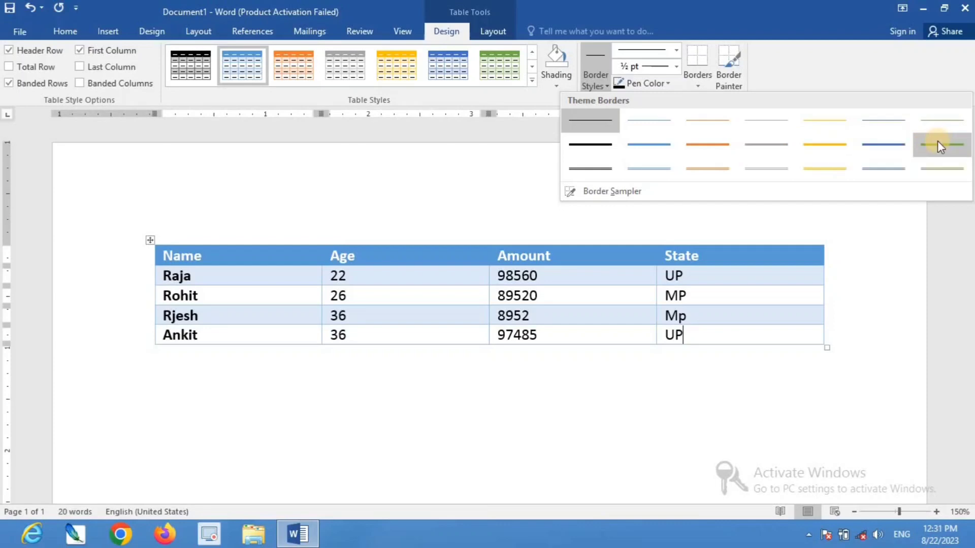
pyautogui.click(719, 155)
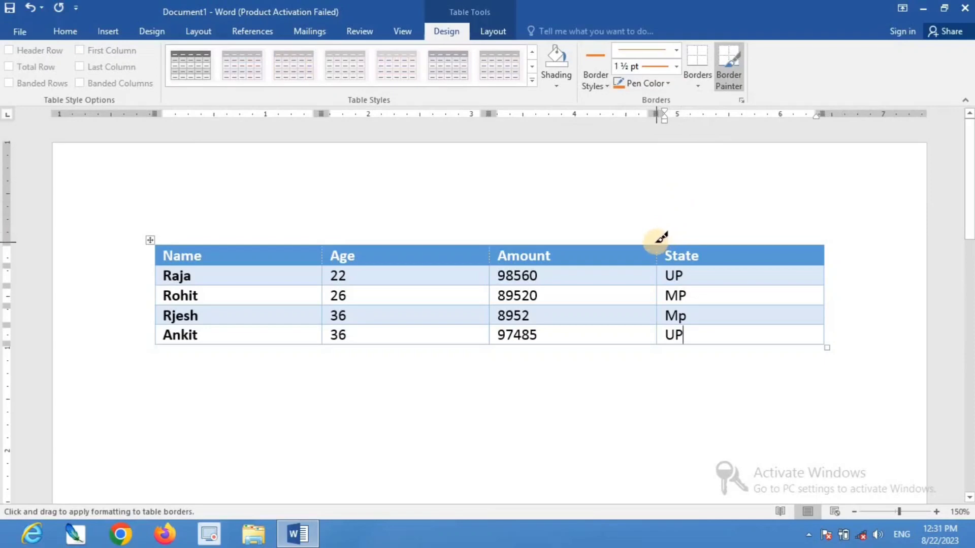
pyautogui.moveTo(658, 246); pyautogui.dragTo(668, 333)
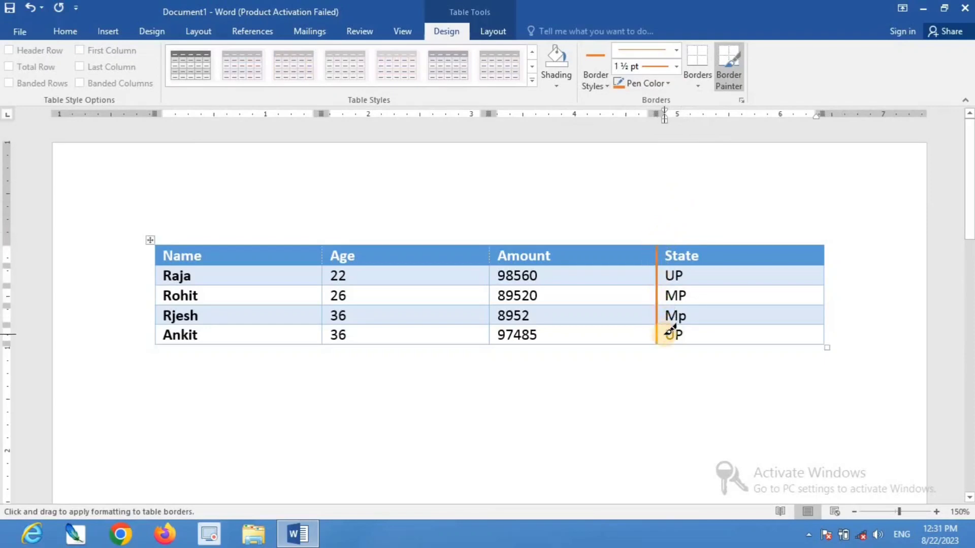
# Step: Paint all four outer edges of the table with the orange double-line ½ pt theme border style
pyautogui.click(596, 84)
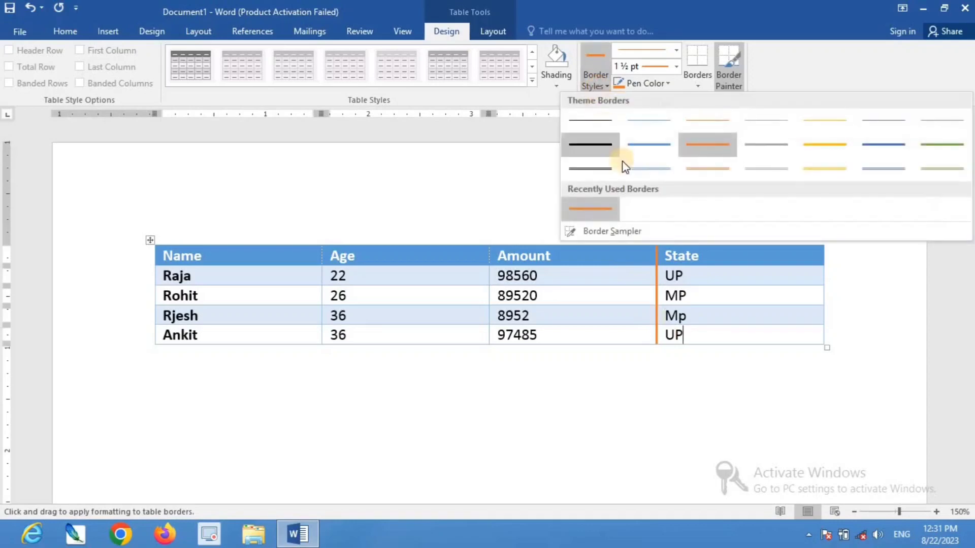
pyautogui.click(695, 169)
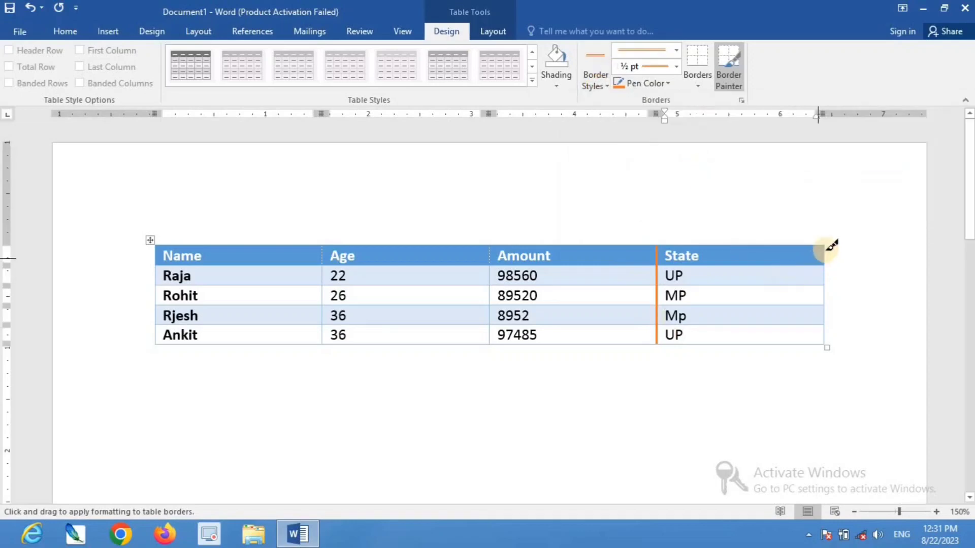
pyautogui.moveTo(831, 246)
pyautogui.mouseDown()
pyautogui.moveTo(823, 242)
pyautogui.moveTo(837, 333)
pyautogui.mouseUp()
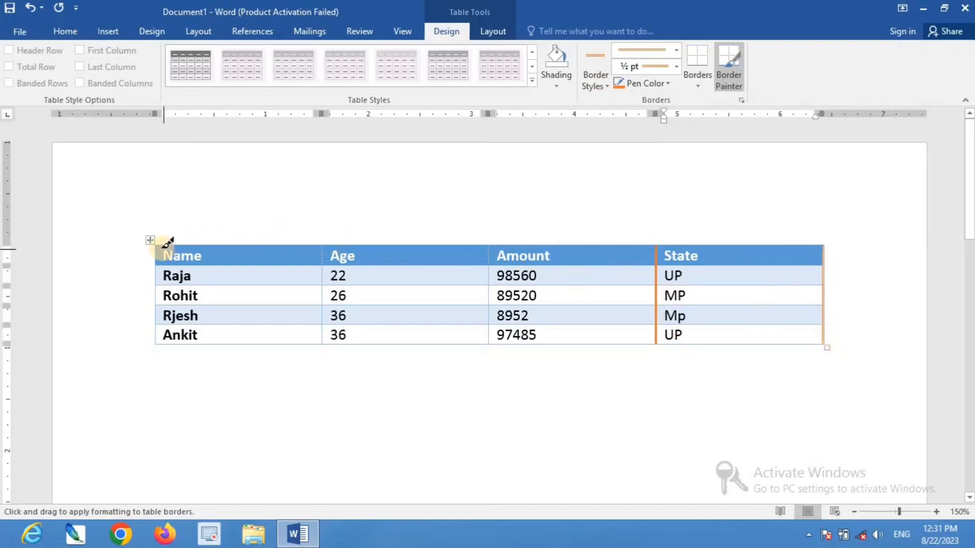
pyautogui.moveTo(155, 243)
pyautogui.mouseDown()
pyautogui.moveTo(385, 269)
pyautogui.moveTo(528, 227)
pyautogui.moveTo(663, 224)
pyautogui.moveTo(827, 239)
pyautogui.moveTo(827, 280)
pyautogui.moveTo(827, 248)
pyautogui.mouseUp()
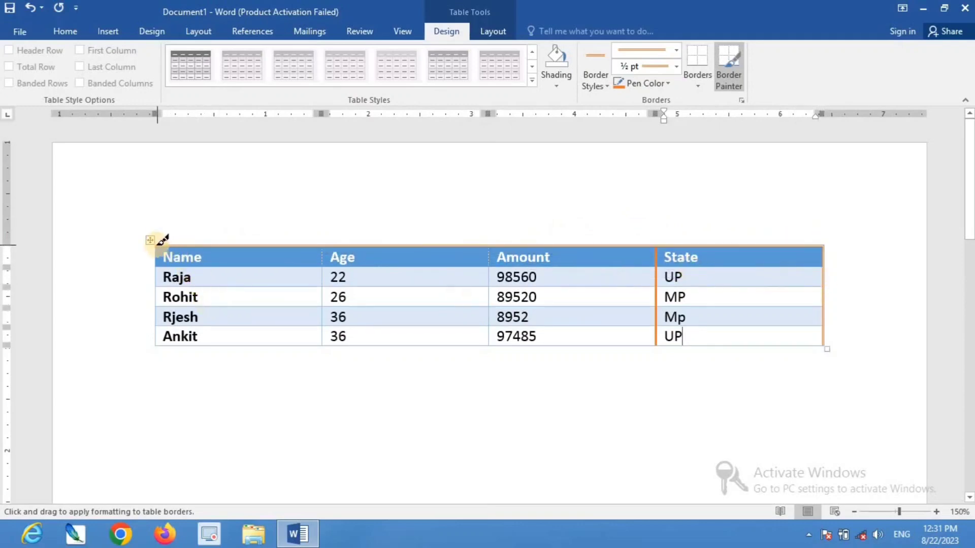
pyautogui.moveTo(159, 243)
pyautogui.mouseDown()
pyautogui.moveTo(155, 361)
pyautogui.moveTo(156, 349)
pyautogui.moveTo(321, 337)
pyautogui.moveTo(769, 341)
pyautogui.mouseUp()
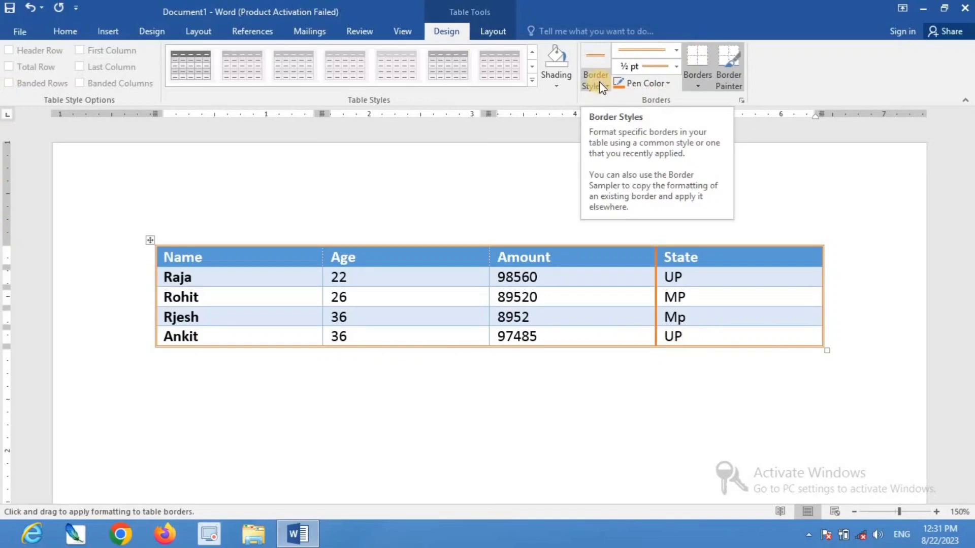
# Step: Choose the orange triple-line ½ pt border style and repaint the border between the Amount and State columns with it
pyautogui.click(675, 67)
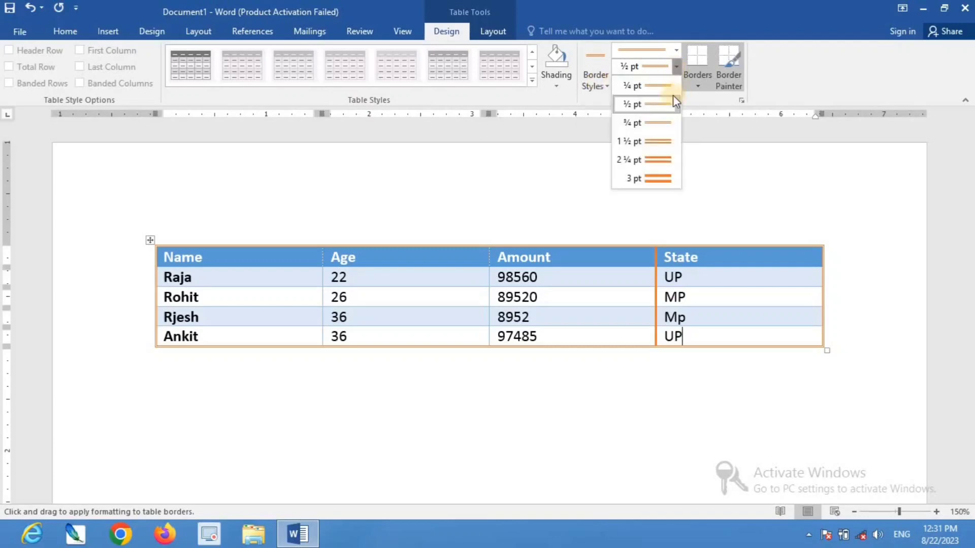
pyautogui.click(659, 141)
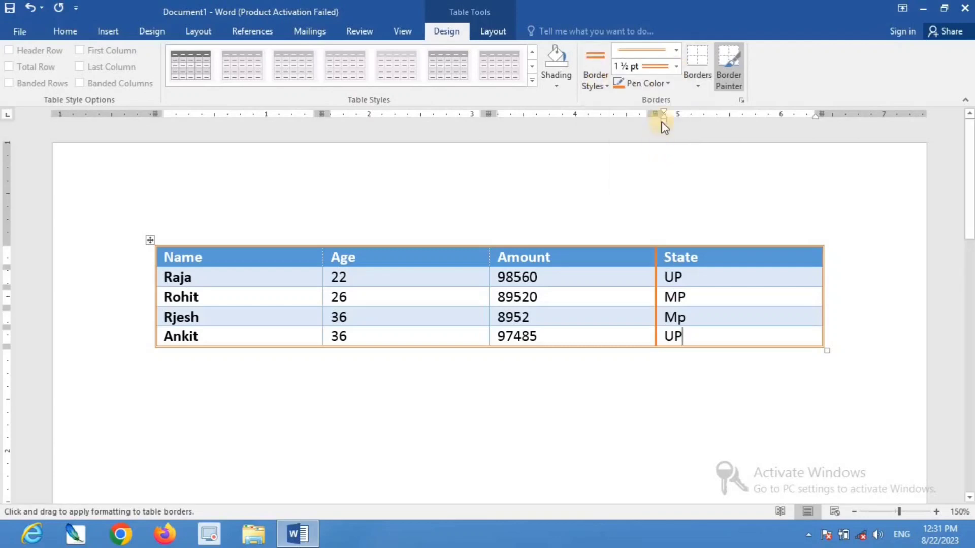
pyautogui.click(675, 50)
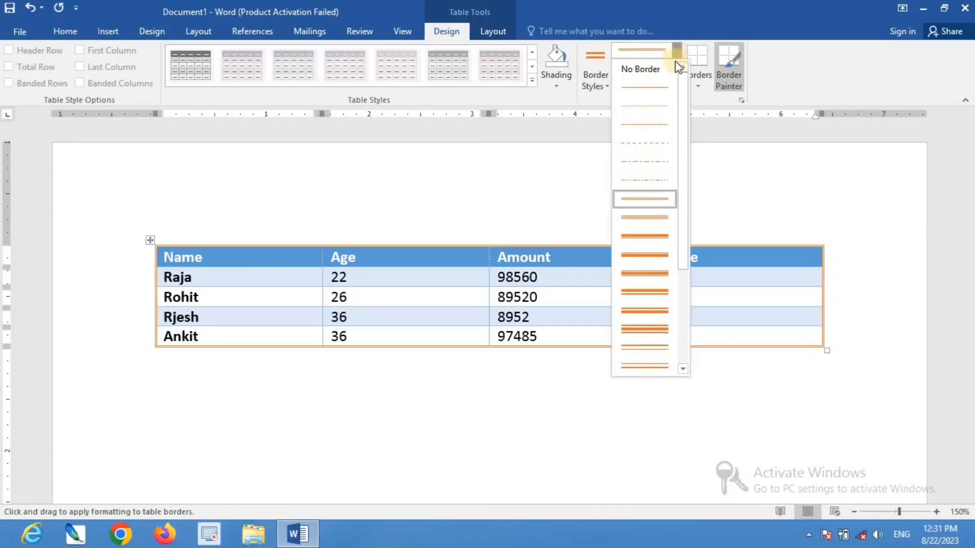
pyautogui.click(647, 219)
pyautogui.click(658, 280)
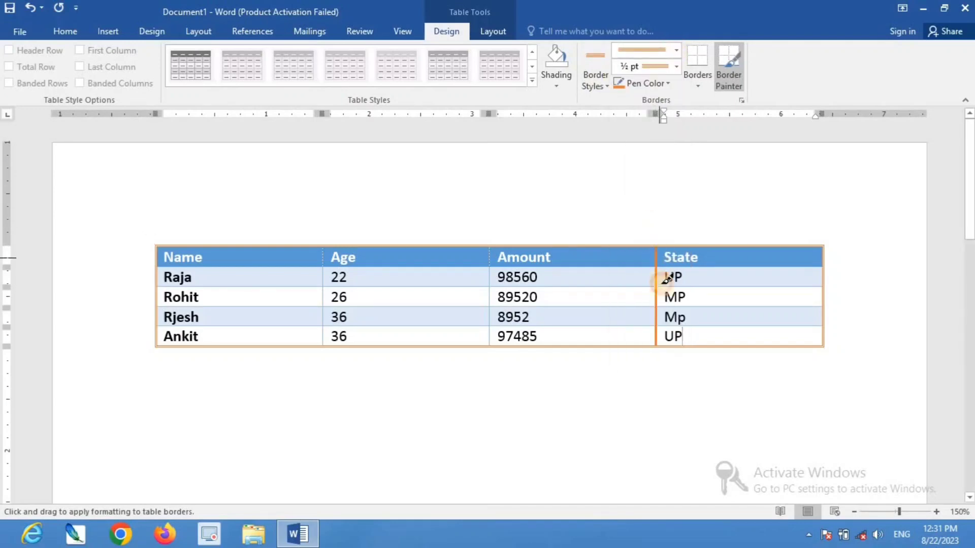
pyautogui.moveTo(666, 279); pyautogui.dragTo(657, 346)
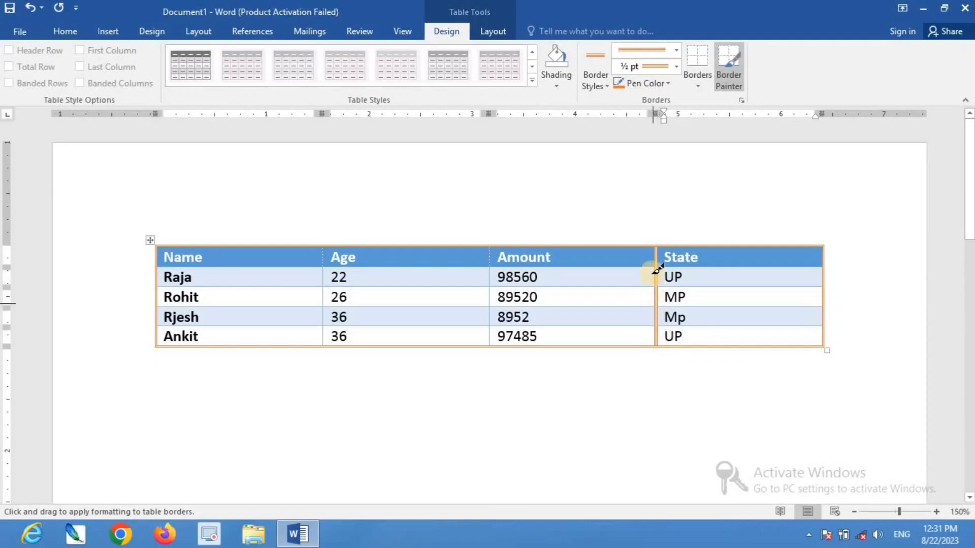
pyautogui.moveTo(656, 270); pyautogui.dragTo(661, 251)
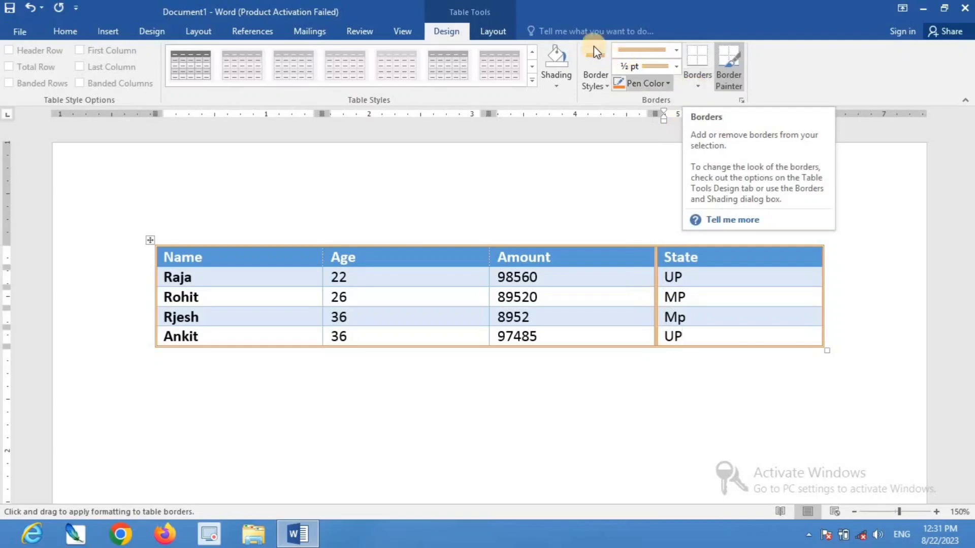
# Step: Apply All Borders to the whole table using the orange triple-line ½ pt pen style
pyautogui.click(498, 29)
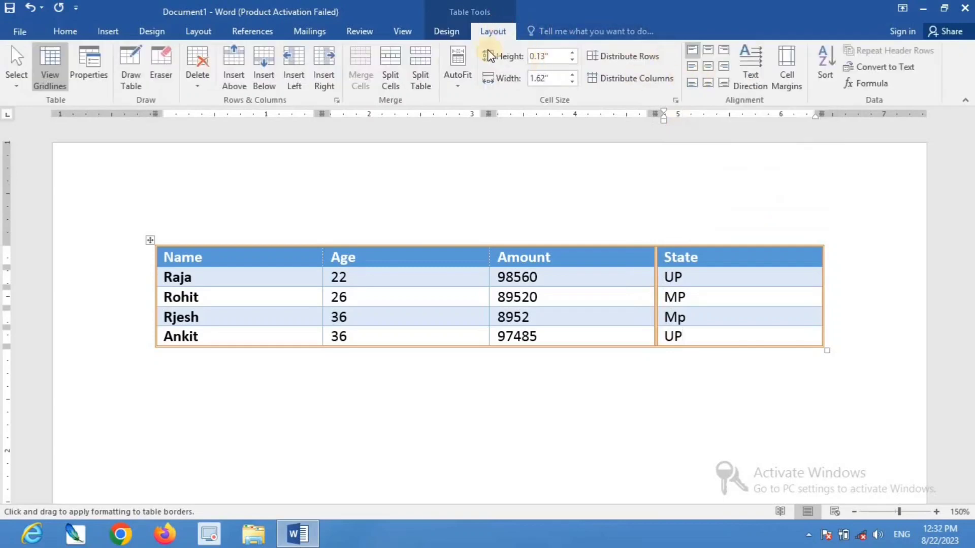
pyautogui.click(447, 31)
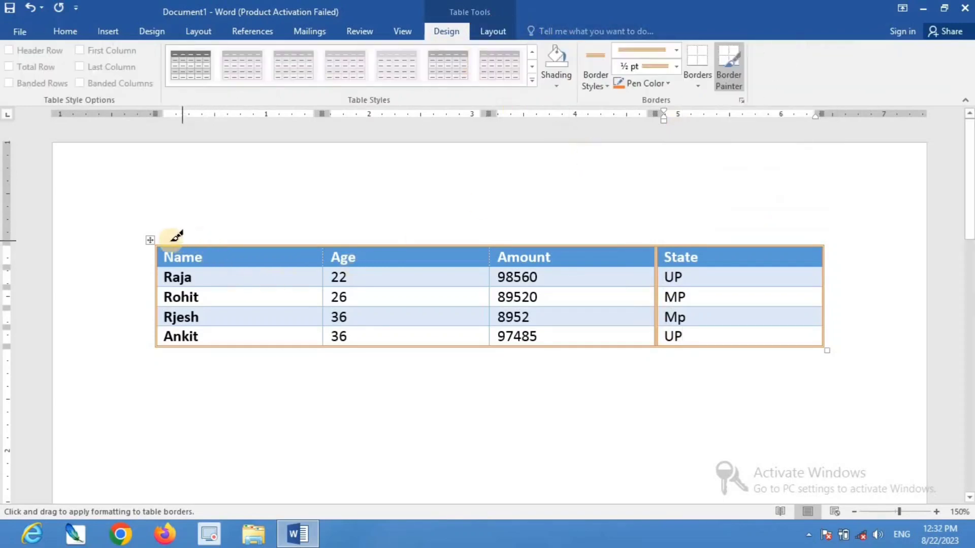
pyautogui.click(696, 60)
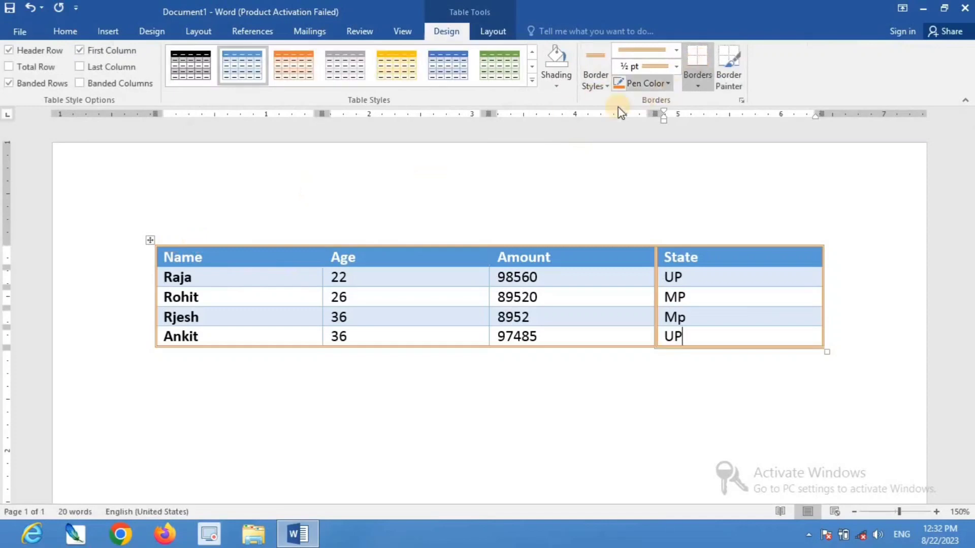
pyautogui.moveTo(218, 228); pyautogui.dragTo(757, 239)
pyautogui.click(696, 85)
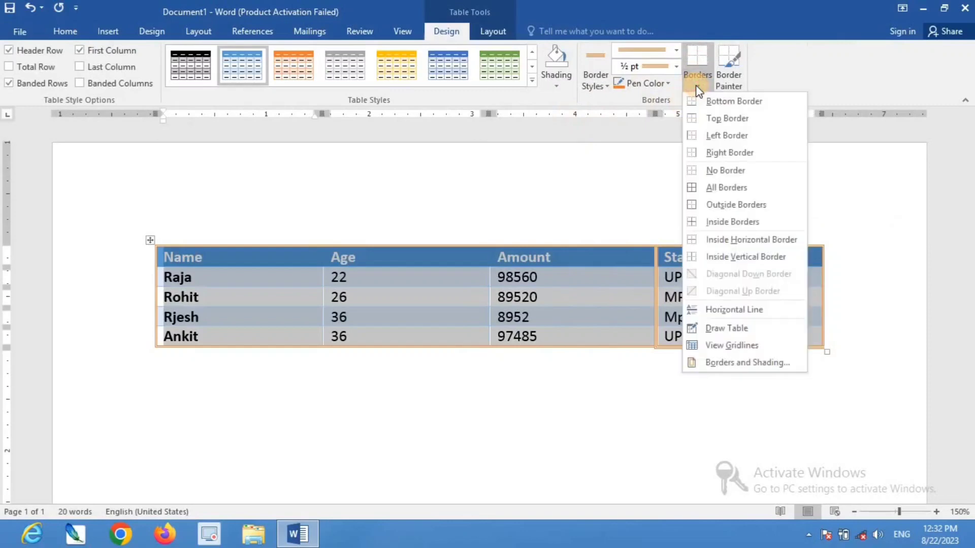
pyautogui.click(702, 186)
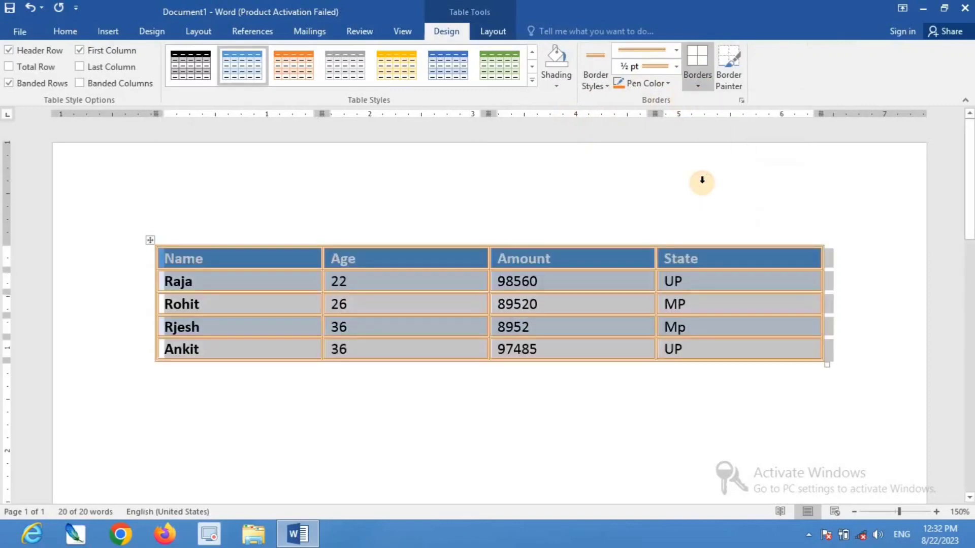
pyautogui.click(850, 285)
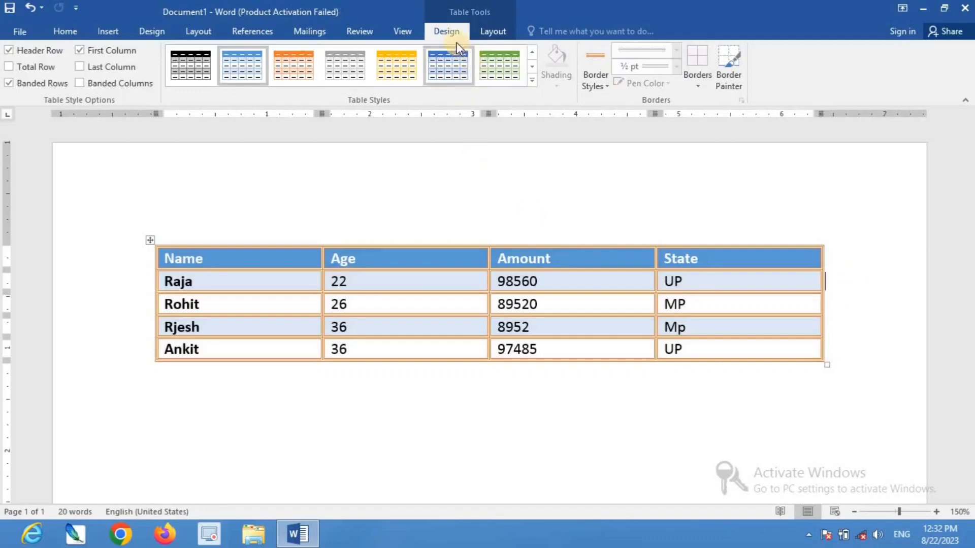
# Step: Clear the contents of the whole table and delete the table from the document
pyautogui.moveTo(292, 242); pyautogui.dragTo(724, 229)
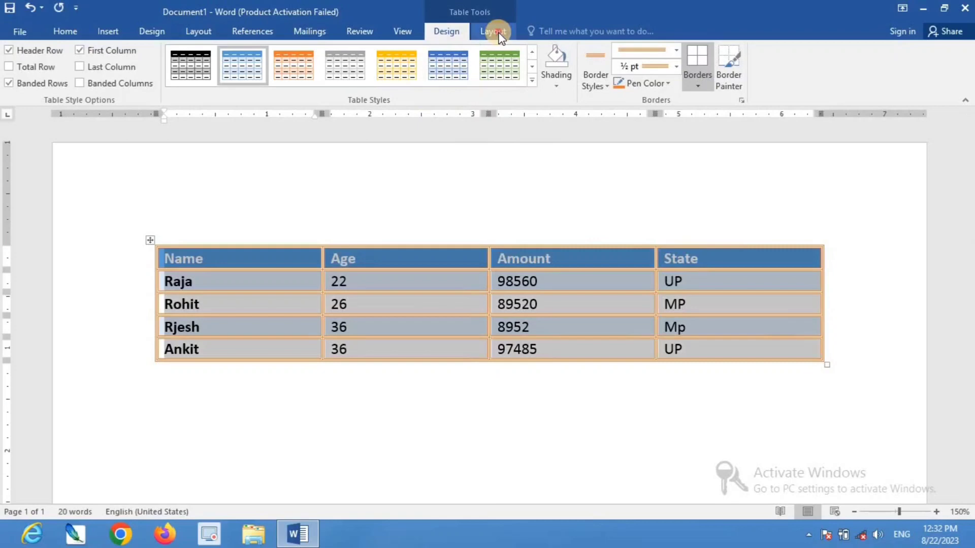
pyautogui.click(495, 32)
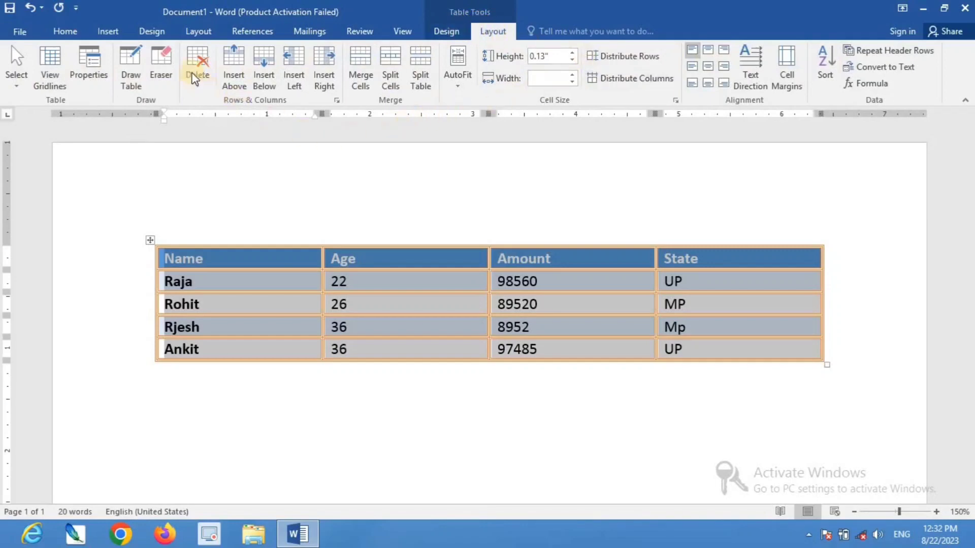
pyautogui.click(187, 245)
pyautogui.moveTo(447, 312); pyautogui.dragTo(718, 331)
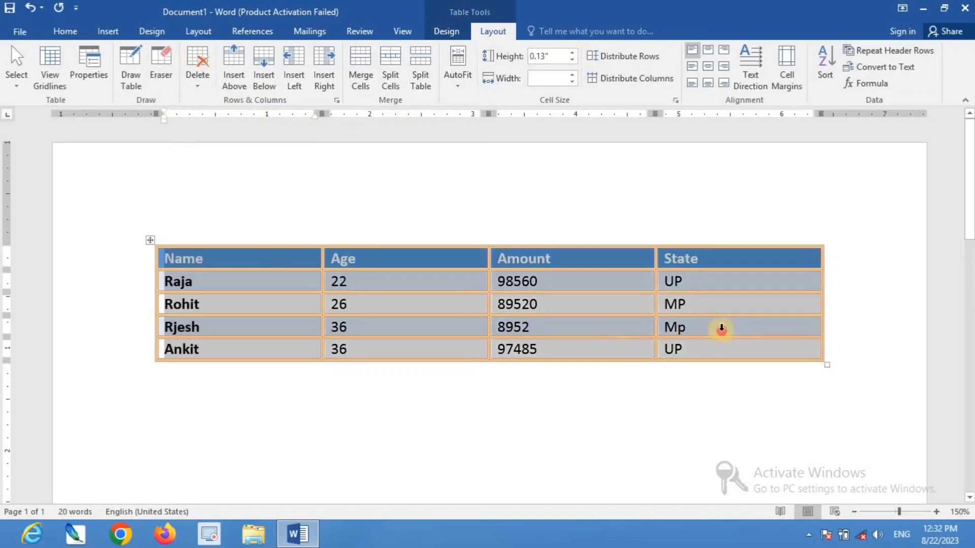
pyautogui.press('Delete')
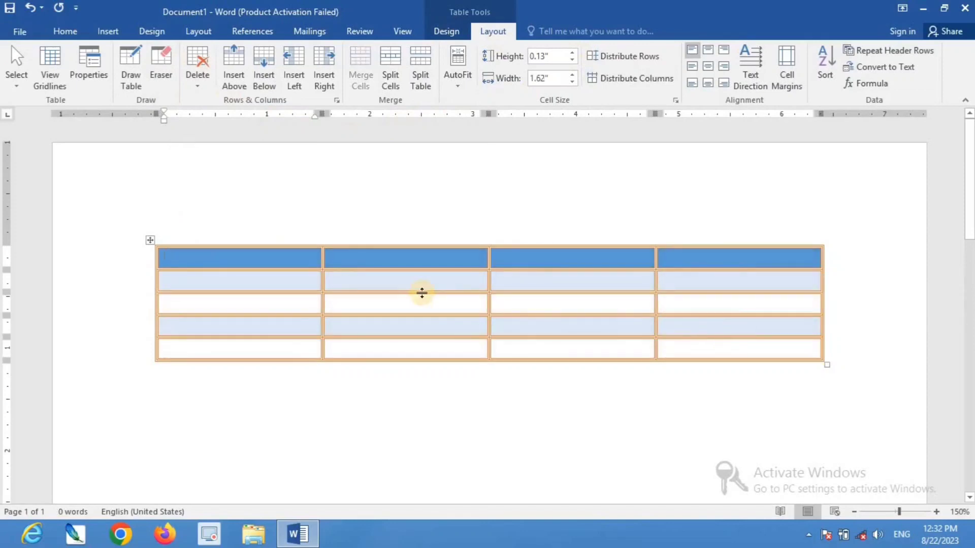
pyautogui.press('BackSpace')
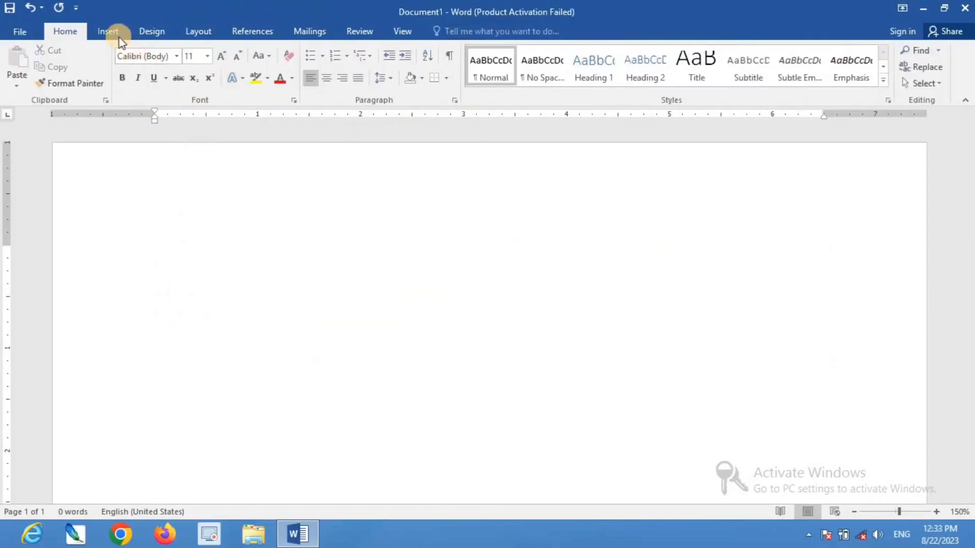
# Step: Review the column, row and AutoFit settings for inserting a table, without creating one
pyautogui.click(113, 33)
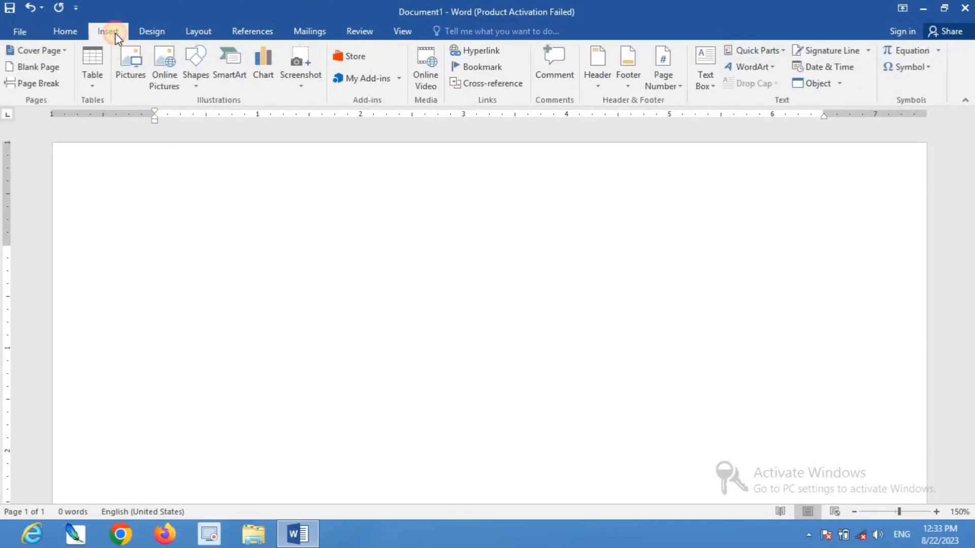
pyautogui.click(99, 87)
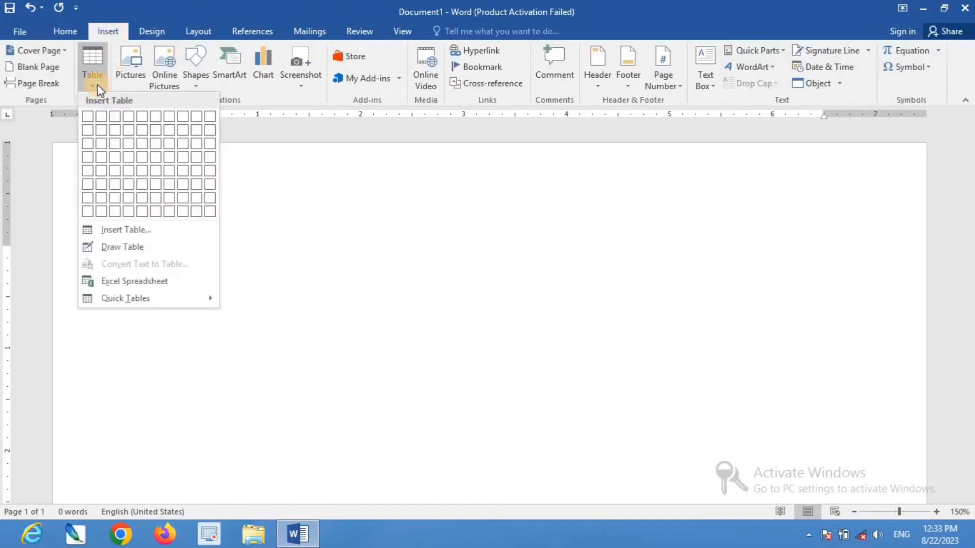
pyautogui.click(119, 231)
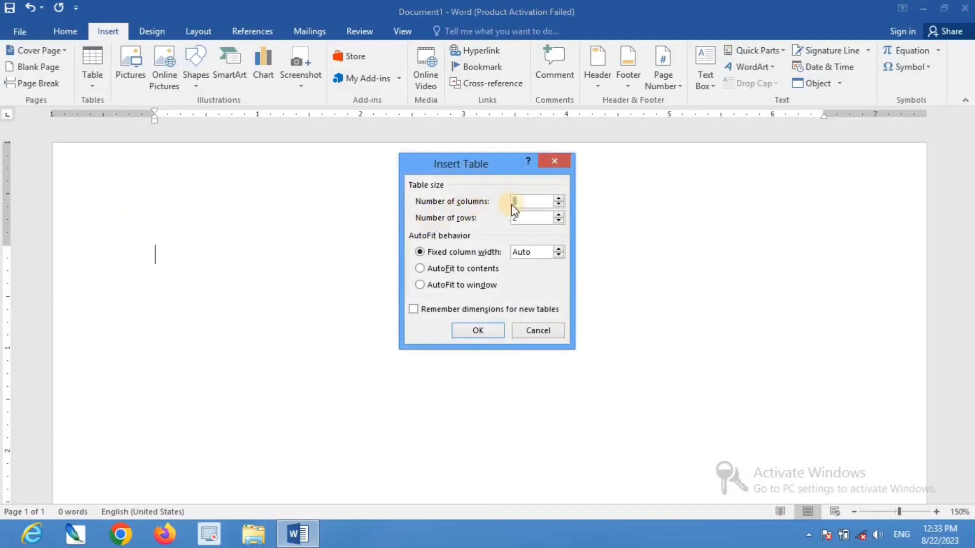
pyautogui.click(520, 218)
pyautogui.click(522, 331)
# Step: Draw a table about 1.64 inches high with two vertical dividers forming three columns, and erase the entire table with the Eraser
pyautogui.click(93, 88)
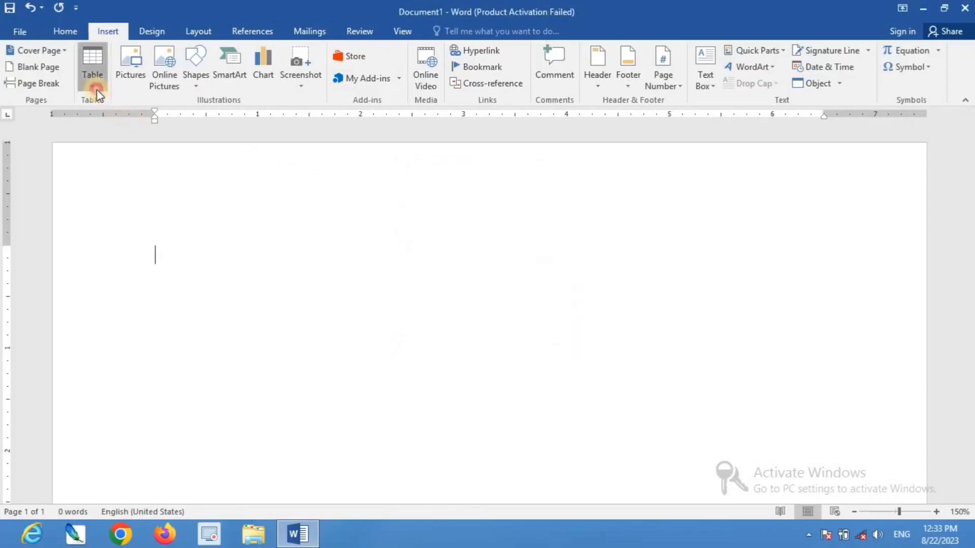
pyautogui.click(128, 249)
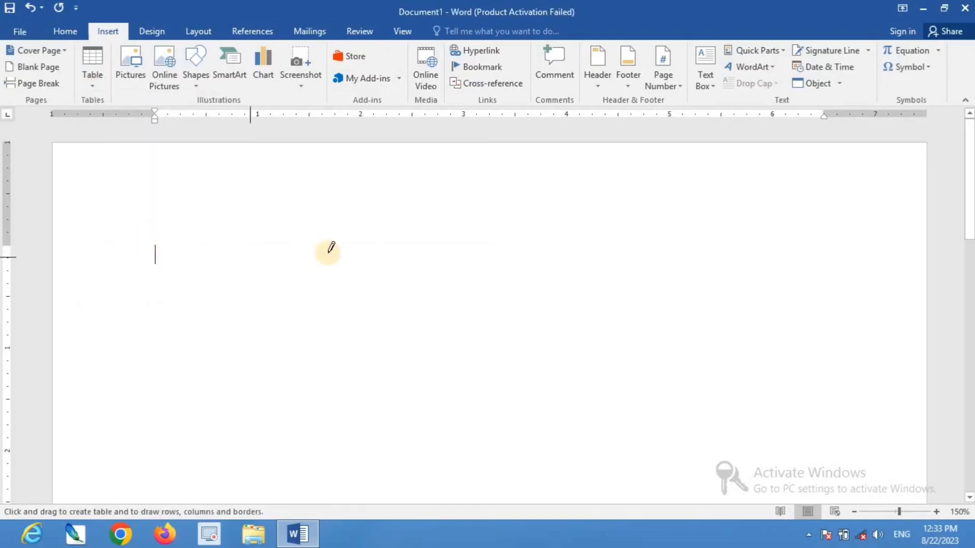
pyautogui.moveTo(216, 213); pyautogui.dragTo(736, 382)
pyautogui.moveTo(378, 348); pyautogui.dragTo(399, 340)
pyautogui.moveTo(472, 242); pyautogui.dragTo(489, 409)
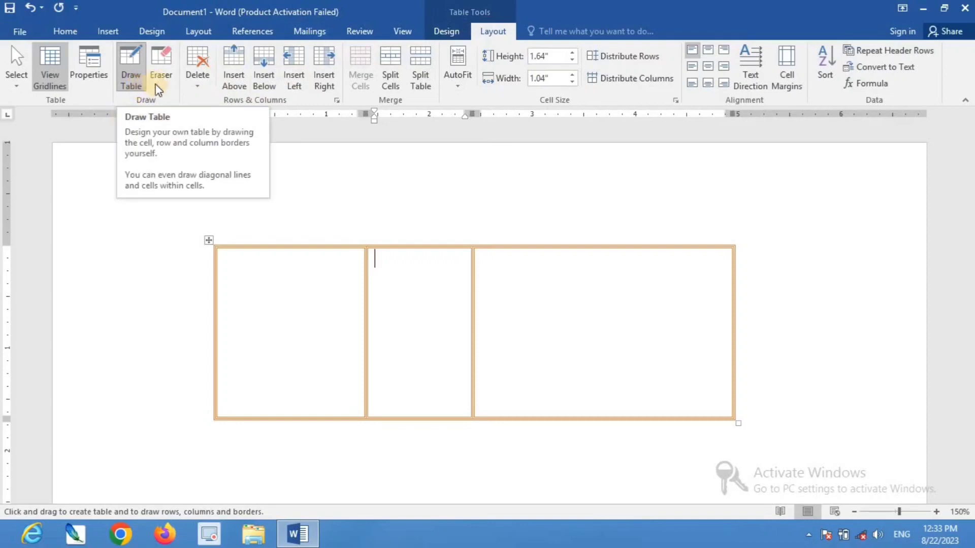
pyautogui.click(161, 69)
pyautogui.moveTo(176, 207)
pyautogui.mouseDown()
pyautogui.moveTo(349, 309)
pyautogui.moveTo(650, 379)
pyautogui.moveTo(766, 366)
pyautogui.moveTo(770, 434)
pyautogui.moveTo(831, 437)
pyautogui.mouseUp()
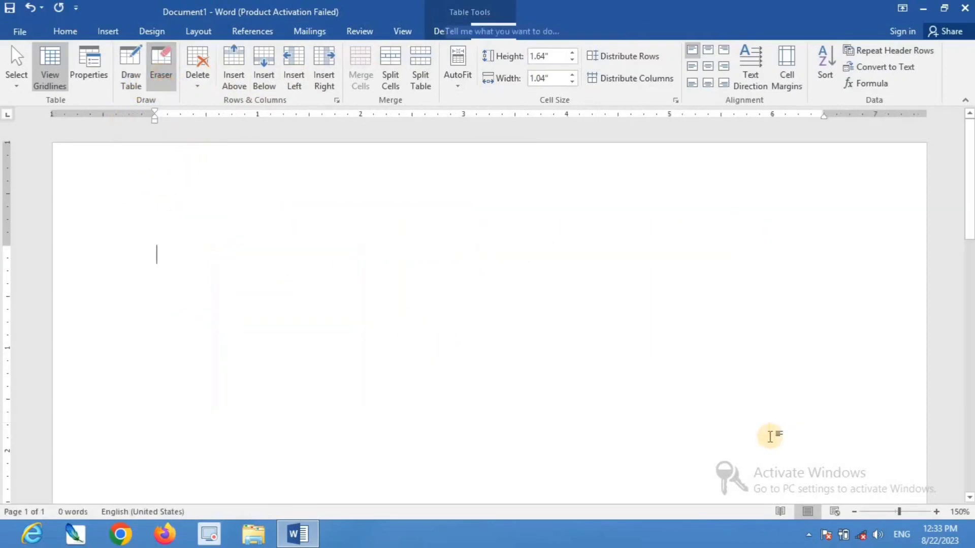
# Step: Enter one line of tab-separated text with a first name, 25, Allahabad and UP
pyautogui.click(107, 31)
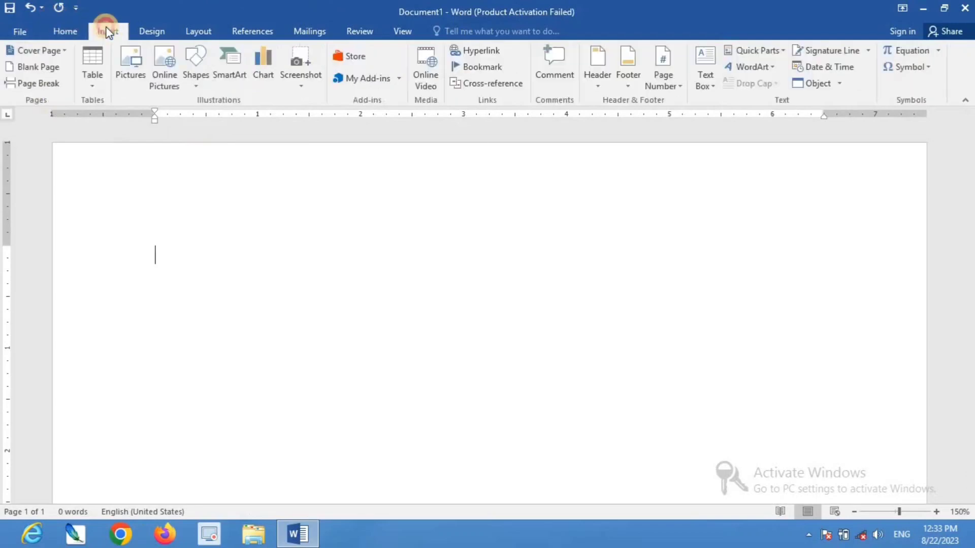
pyautogui.click(92, 68)
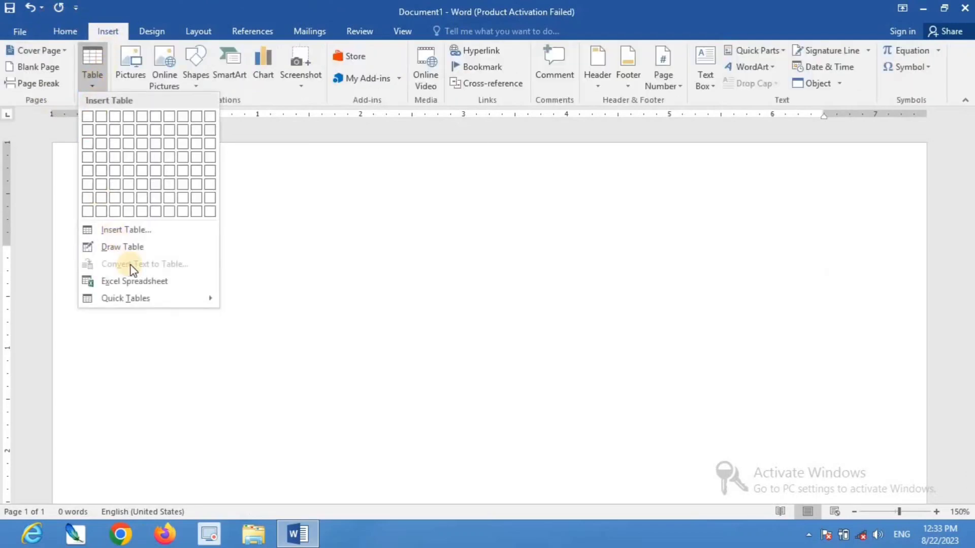
pyautogui.click(266, 246)
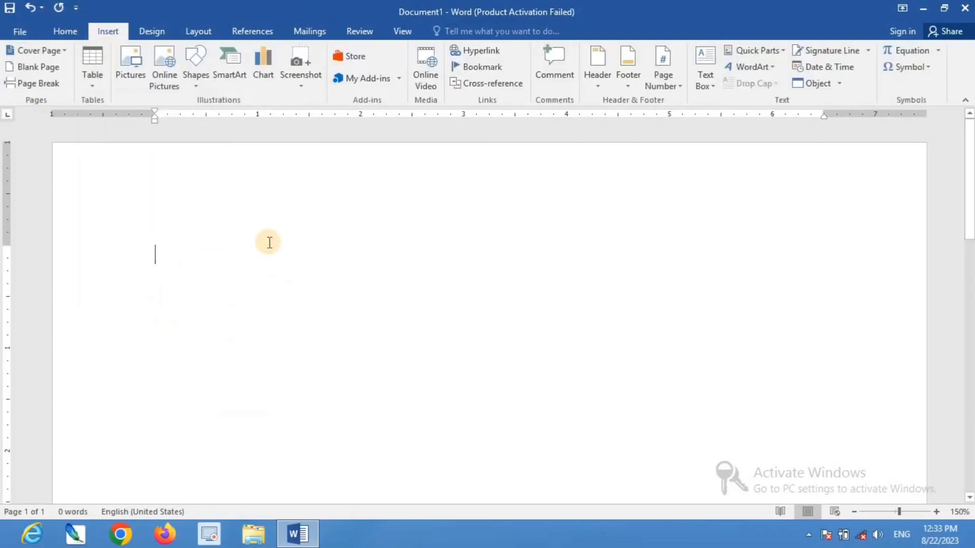
pyautogui.write('Ram\t')
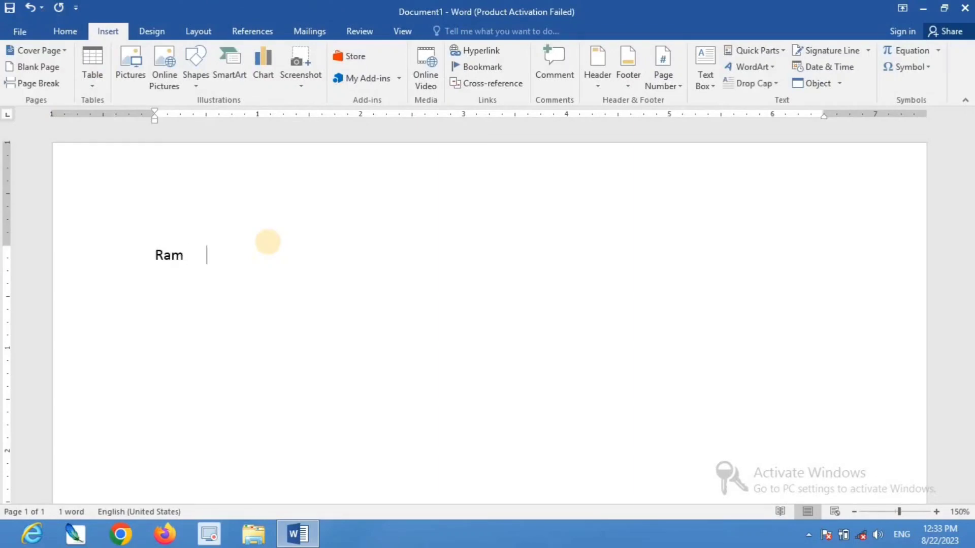
pyautogui.write('25')
pyautogui.press('Tab')
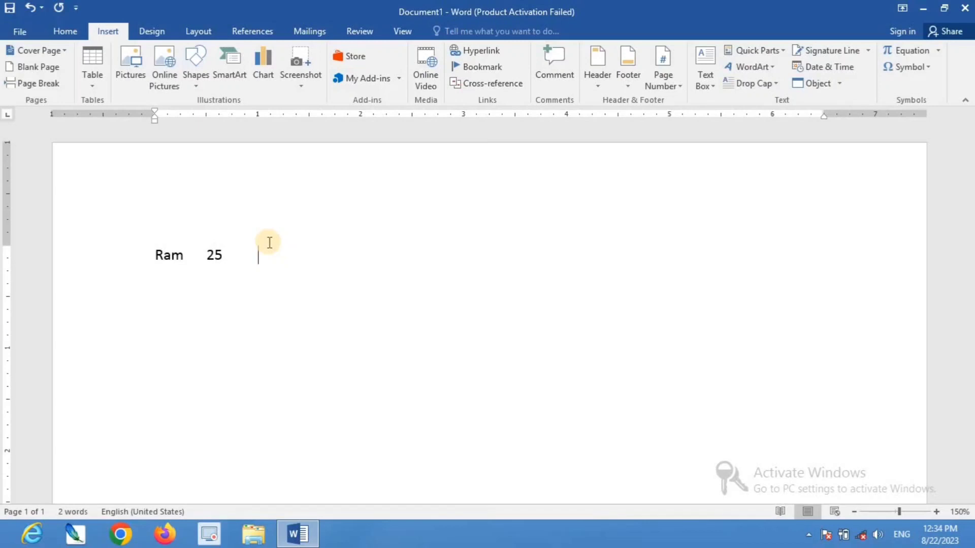
pyautogui.write('Allahaba')
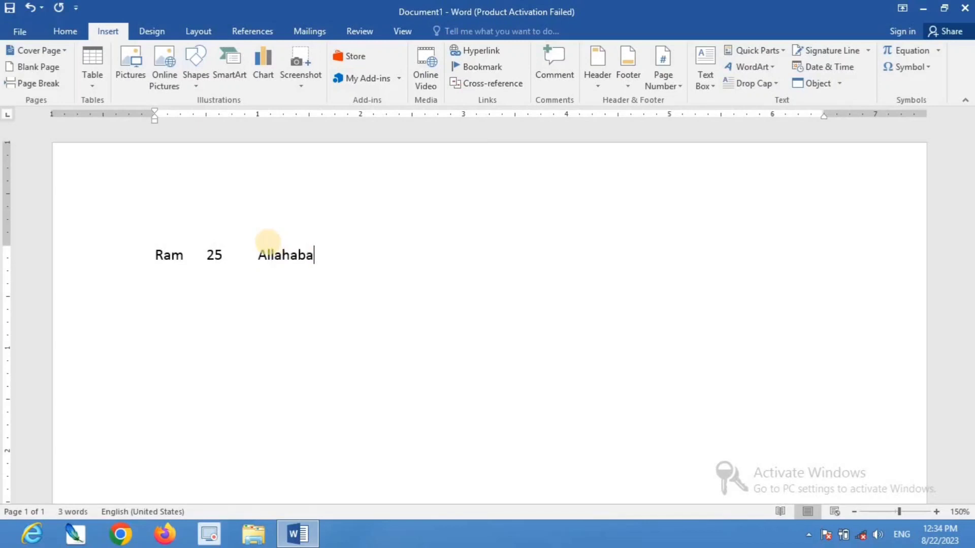
pyautogui.write('ff')
pyautogui.press('Tab')
pyautogui.write('UP')
# Step: Convert the tab-separated line into a four-column table, separating the text at tabs with automatic fixed column width
pyautogui.tripleClick(269, 243)
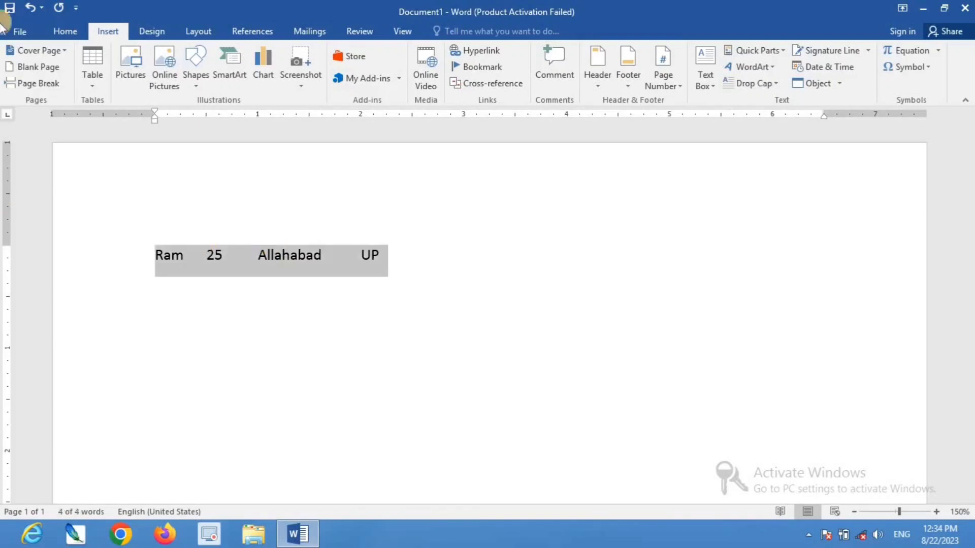
pyautogui.click(87, 84)
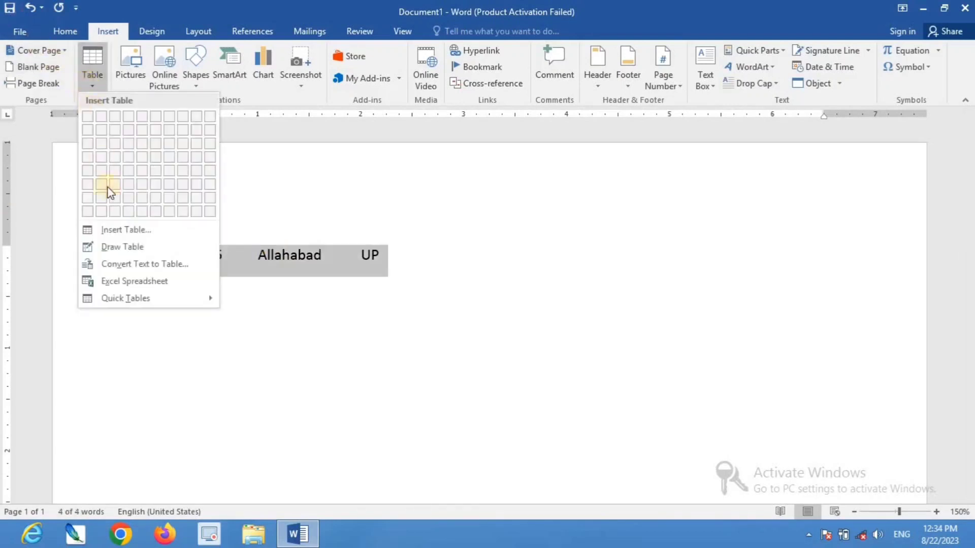
pyautogui.click(119, 260)
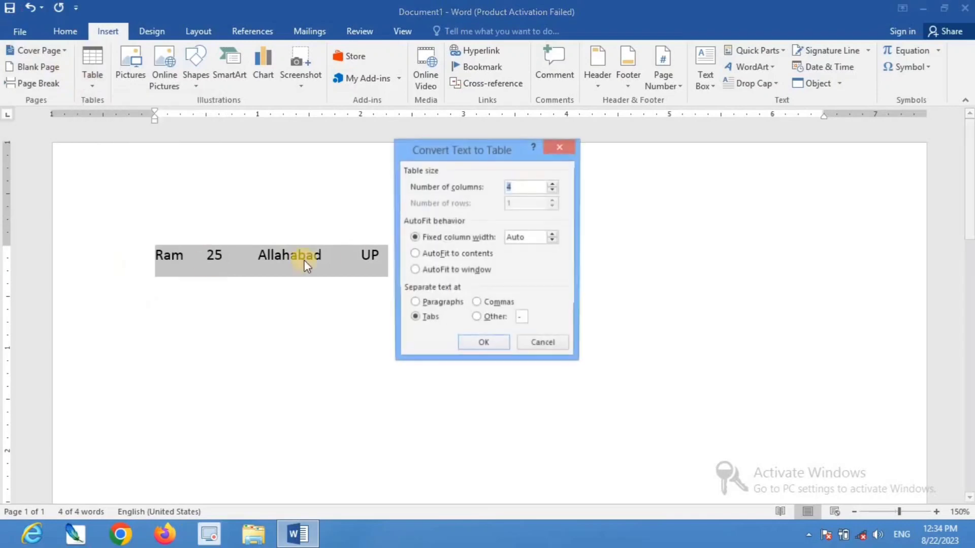
pyautogui.click(479, 342)
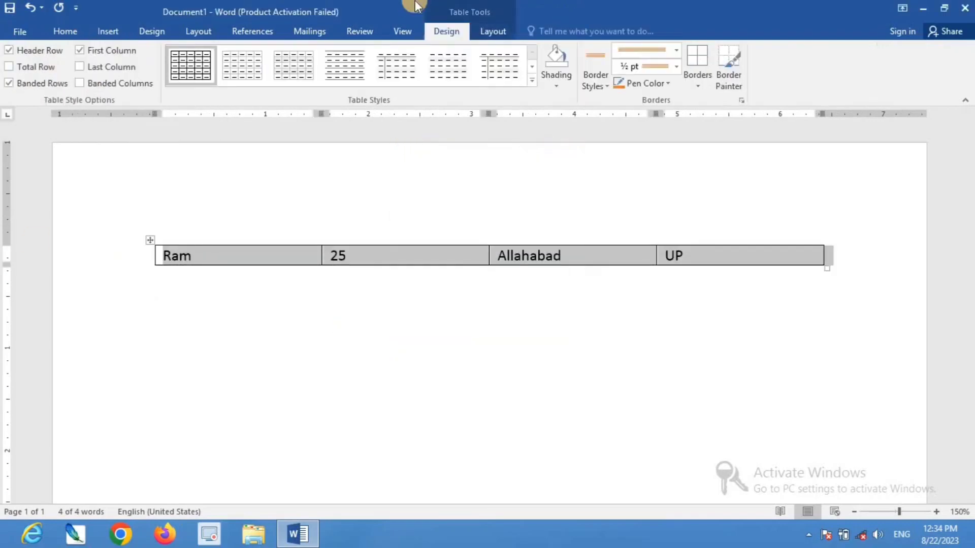
# Step: Delete the converted table and insert the built-in Calendar 2 quick table
pyautogui.hotkey('ctrl', 'a')
pyautogui.press('BackSpace')
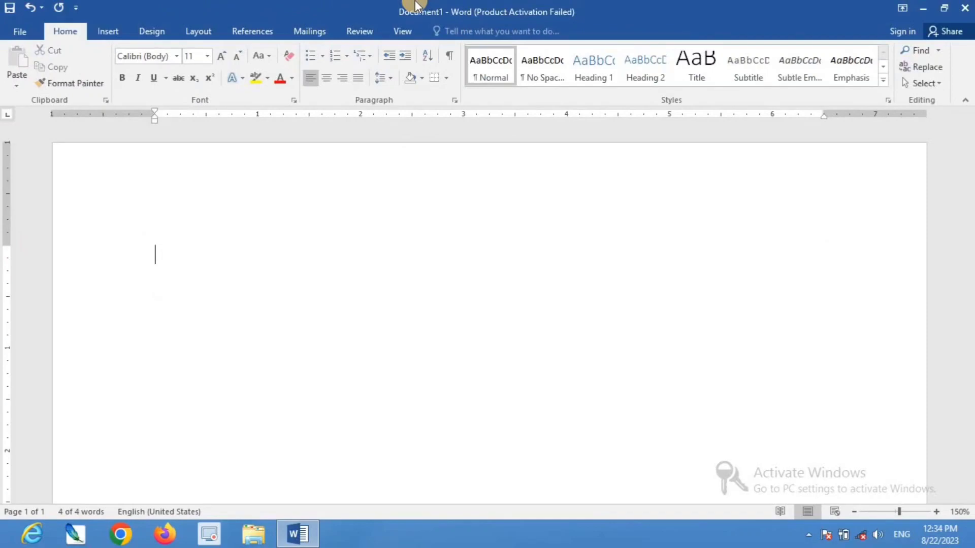
pyautogui.click(109, 30)
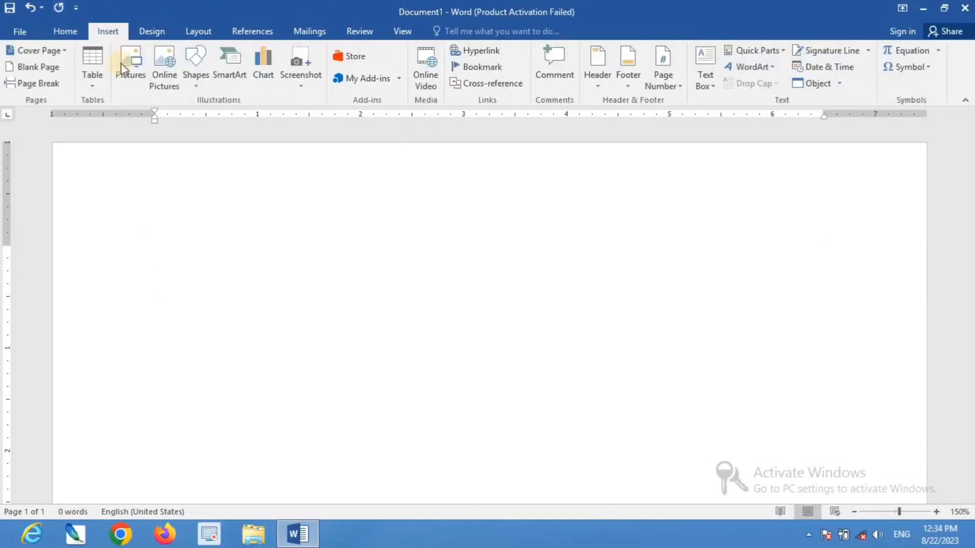
pyautogui.click(99, 81)
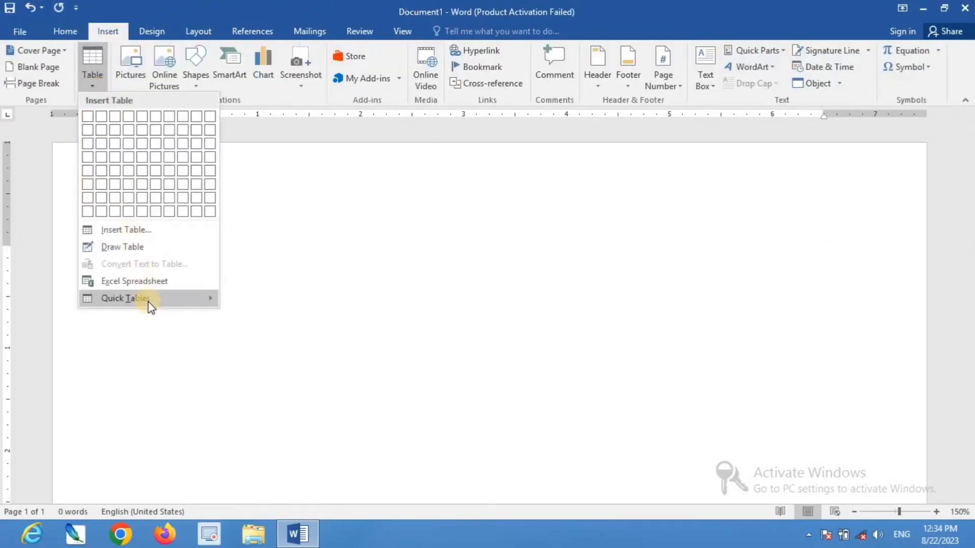
pyautogui.click(150, 283)
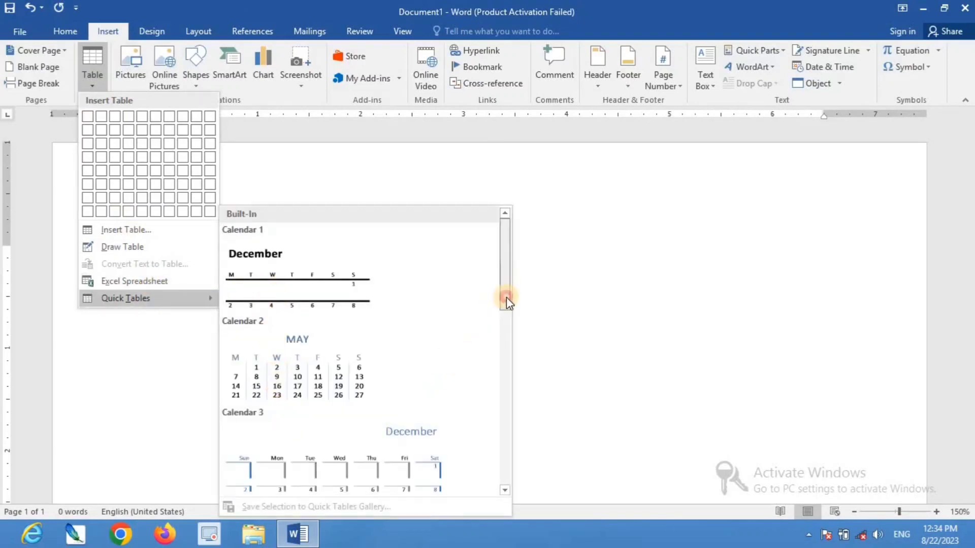
pyautogui.moveTo(505, 298); pyautogui.dragTo(512, 264)
pyautogui.click(313, 381)
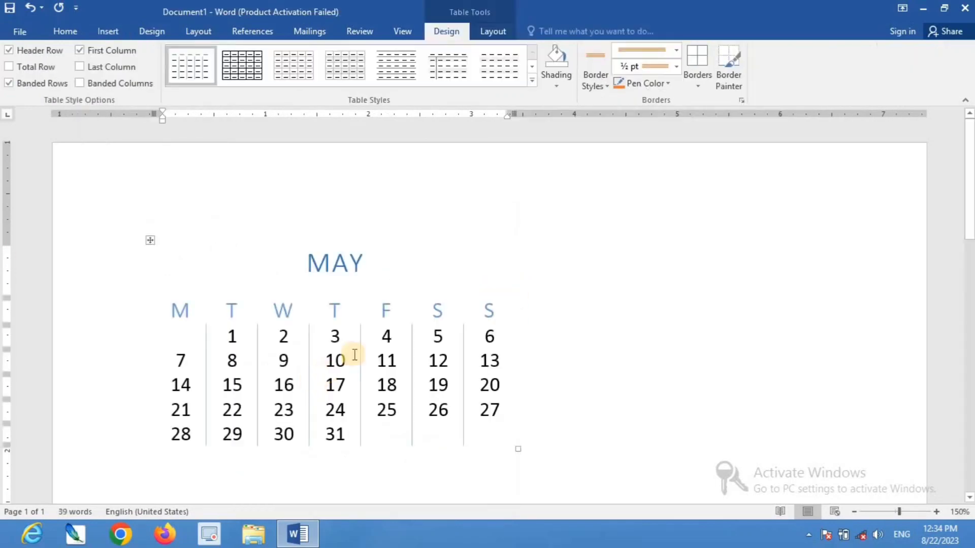
# Step: Delete the whole May calendar and insert an embedded Excel spreadsheet in the empty document
pyautogui.moveTo(308, 262); pyautogui.dragTo(363, 279)
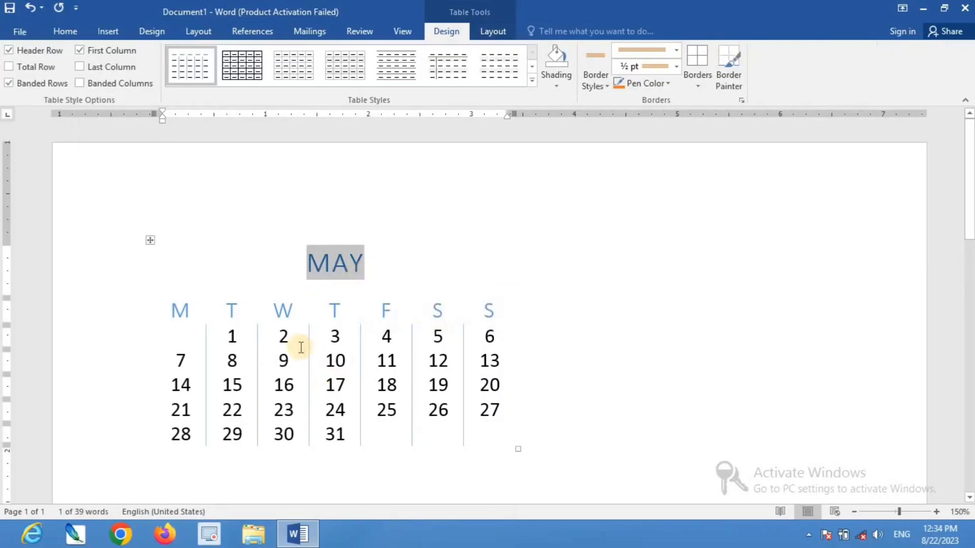
pyautogui.hotkey('ctrl', 'a')
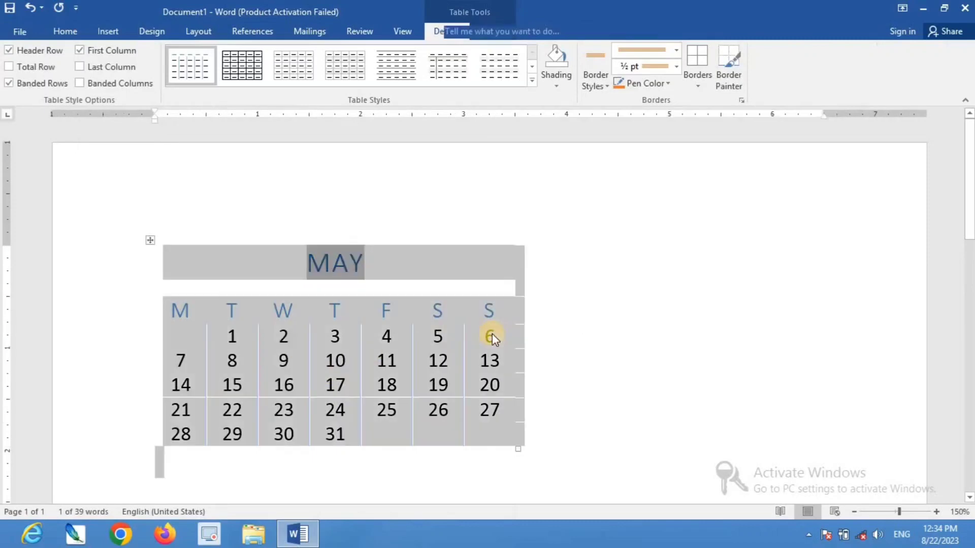
pyautogui.press('Delete')
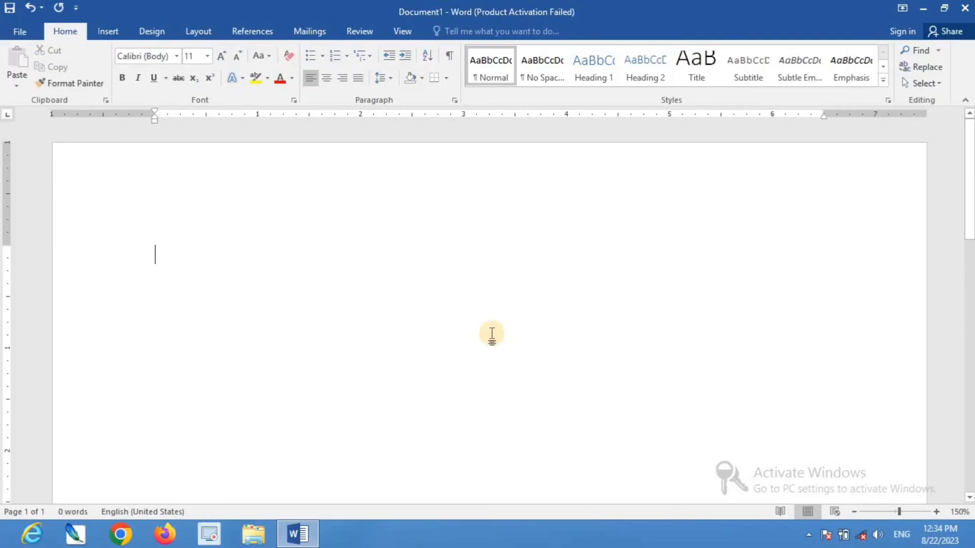
pyautogui.click(106, 31)
pyautogui.click(90, 88)
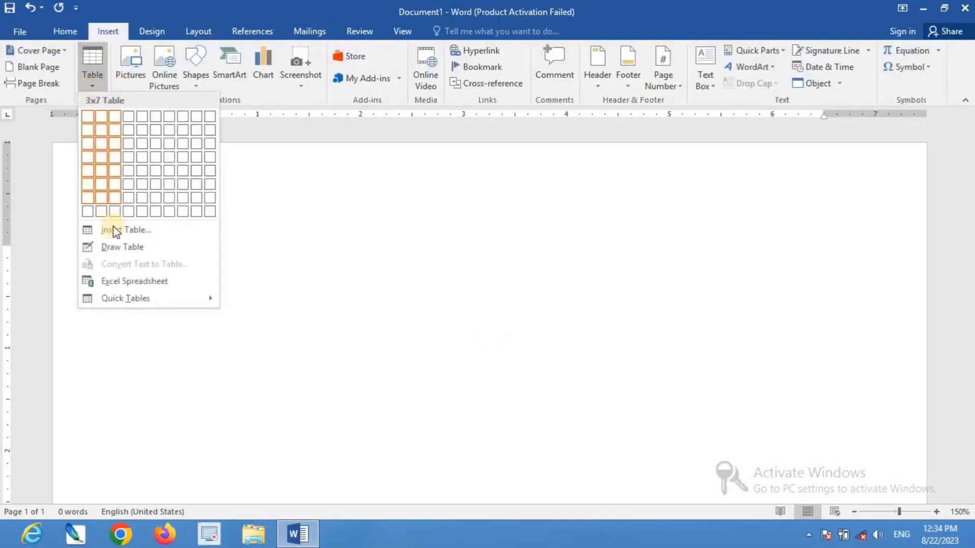
pyautogui.click(181, 288)
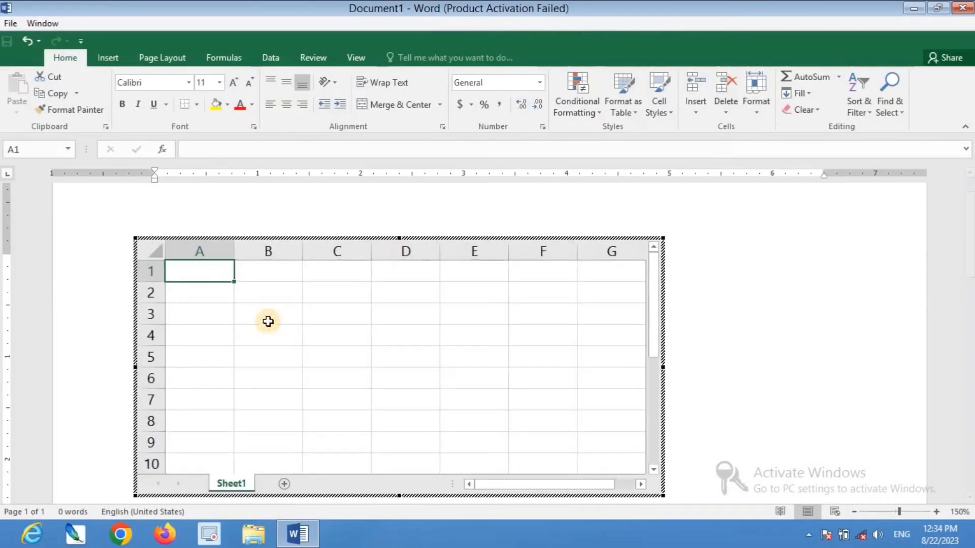
# Step: Enter 25, 63, 52 and 52 in cells A1 to A4 of the embedded spreadsheet and return to the document
pyautogui.write('25')
pyautogui.press('Return')
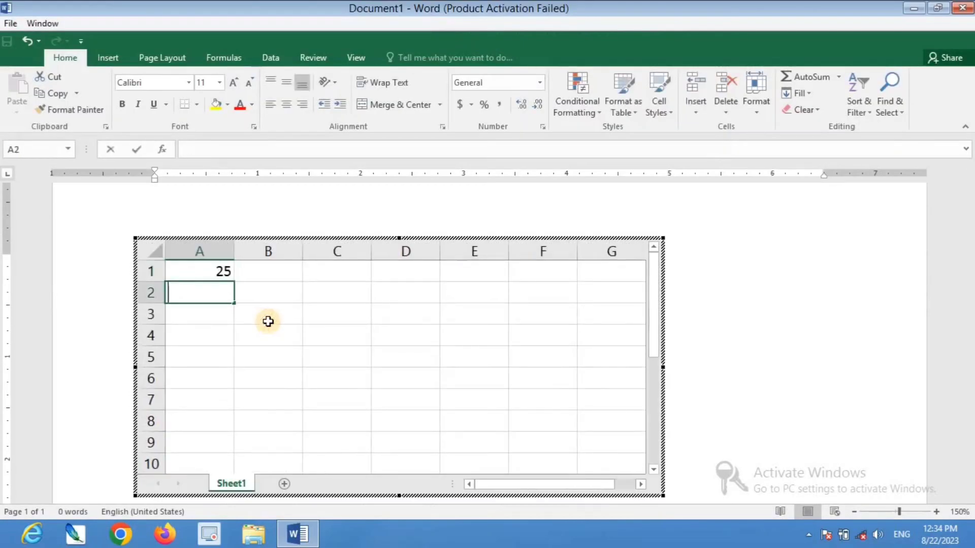
pyautogui.write('63')
pyautogui.press('Return')
pyautogui.write('52')
pyautogui.press('Return')
pyautogui.write('52')
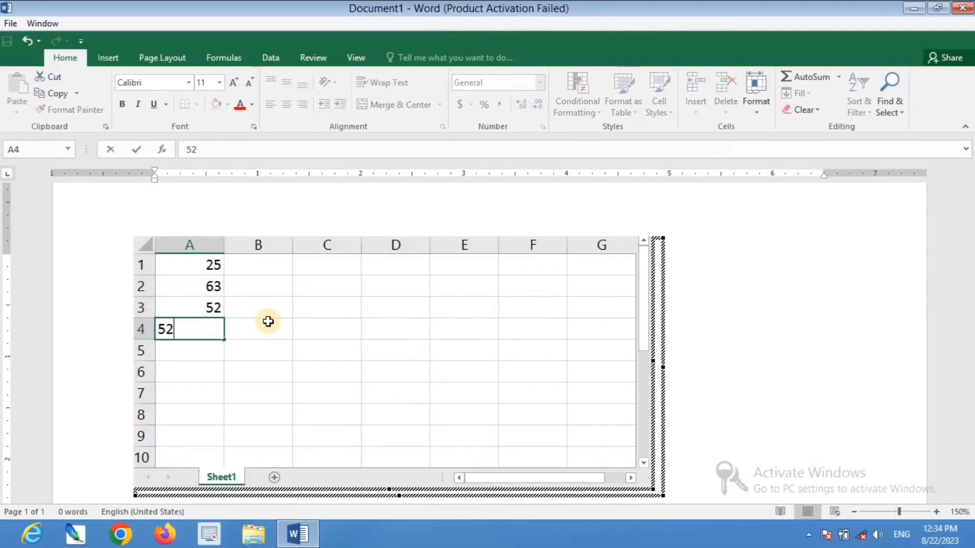
pyautogui.press('Return')
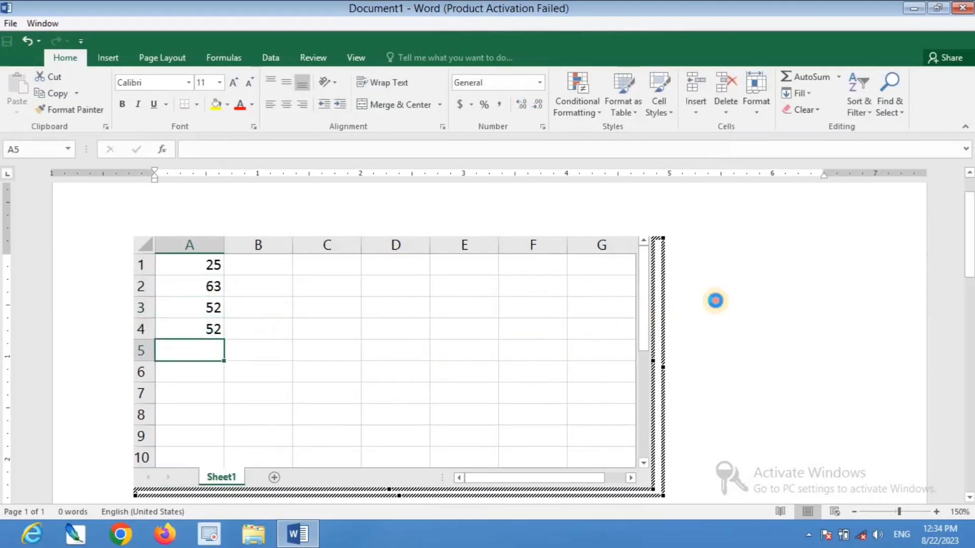
pyautogui.click(714, 300)
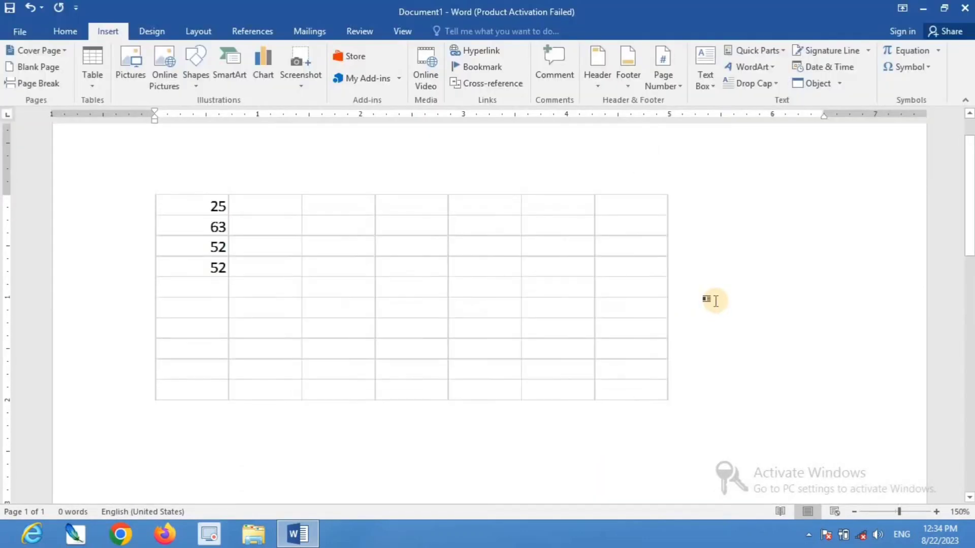
# Step: Delete the embedded spreadsheet from the page and close the document without saving the changes
pyautogui.click(571, 289)
pyautogui.press('Delete')
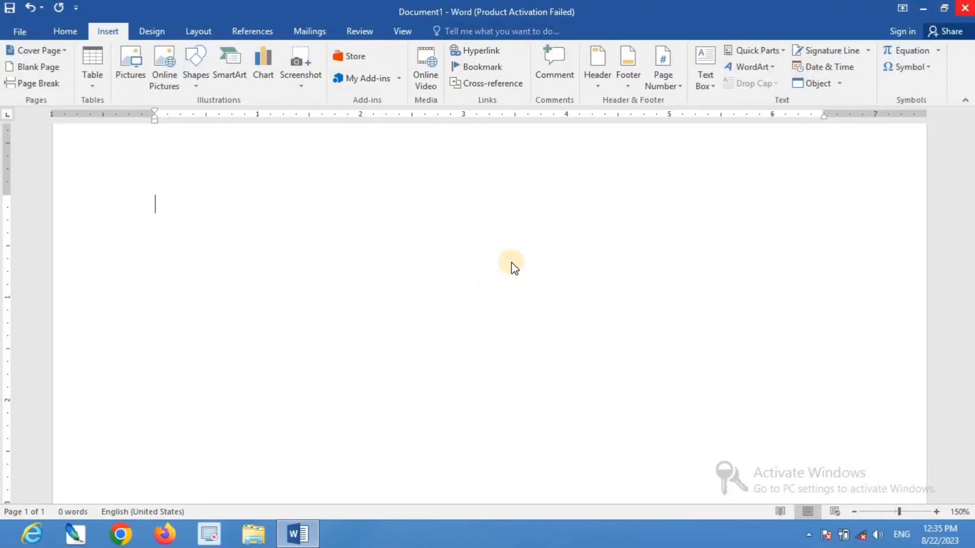
pyautogui.hotkey('alt', 'F4')
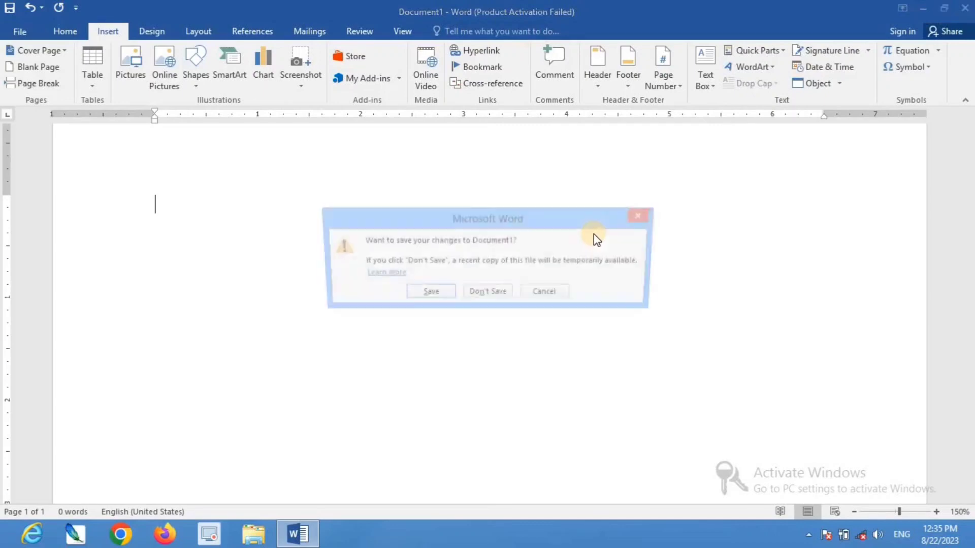
pyautogui.click(485, 300)
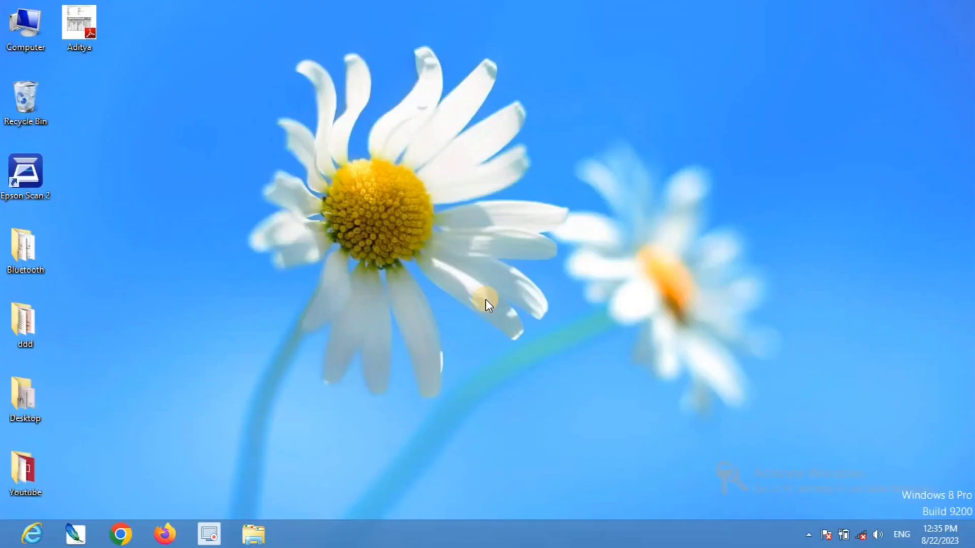